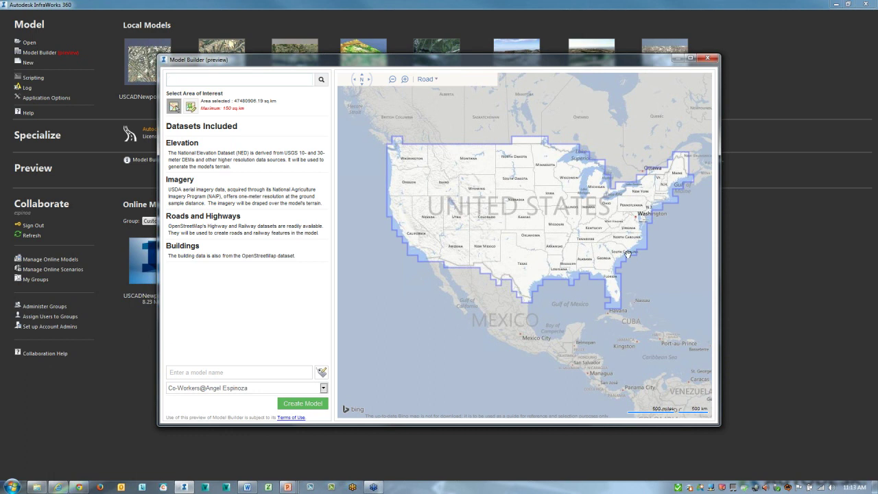
- Frame the Model Builder area of interest on Newport Beach, California, around the MacArthur Blvd and Jamboree Rd intersection
left_click(424, 254)
scroll(424, 254, "up", 3)
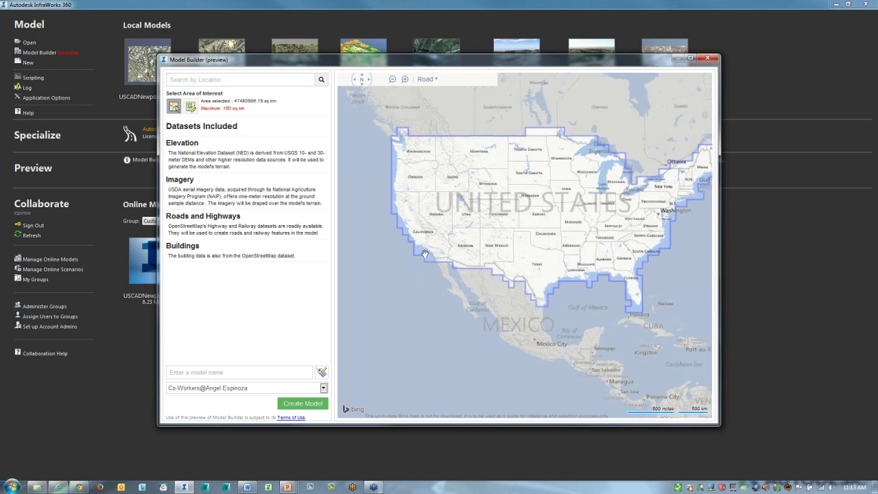
scroll(536, 242, "up", 4)
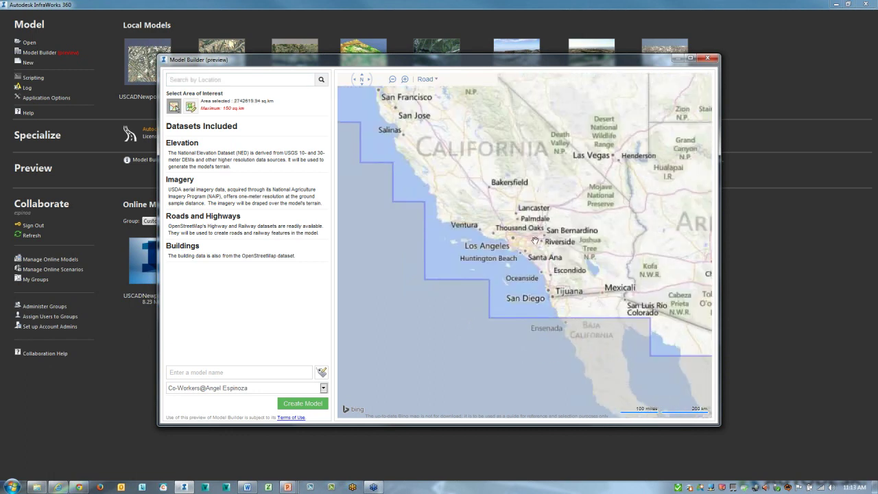
scroll(523, 256, "up", 3)
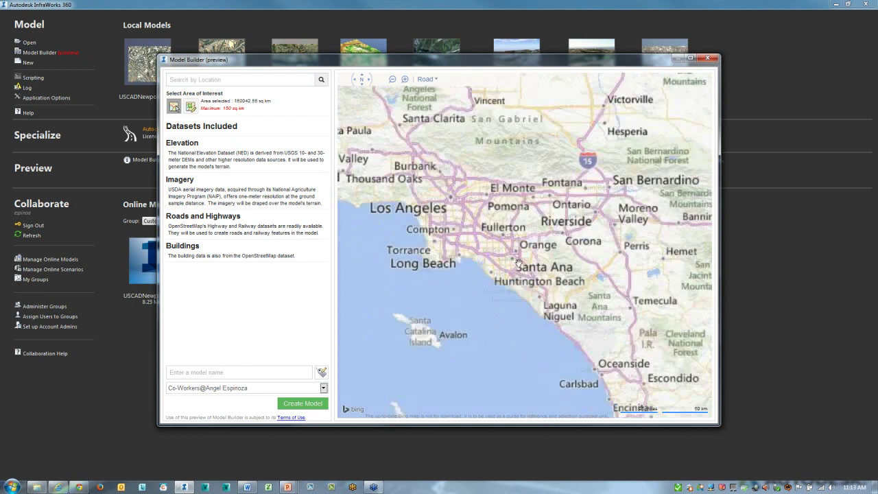
scroll(515, 261, "up", 1)
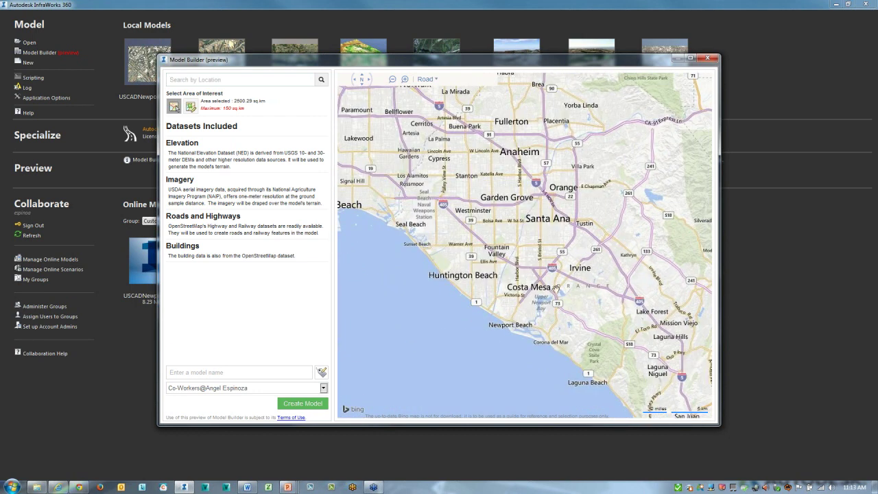
scroll(557, 287, "up", 1)
scroll(521, 245, "up", 1)
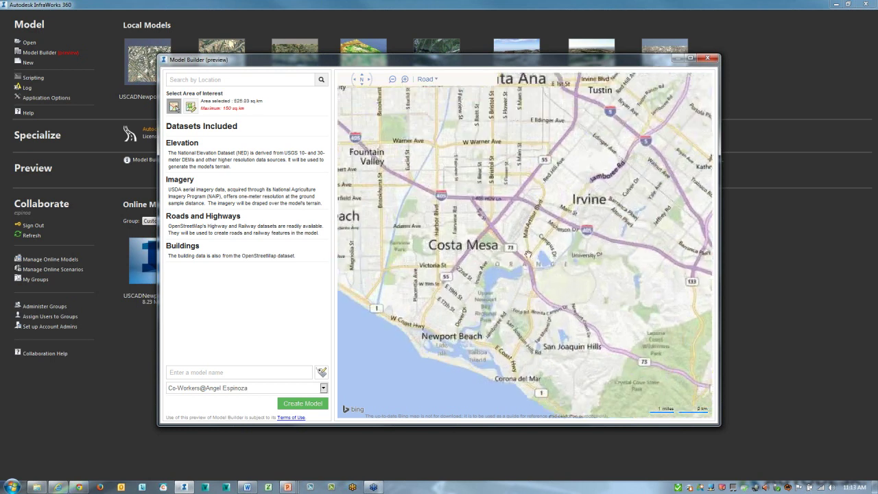
scroll(528, 251, "up", 2)
scroll(545, 260, "up", 1)
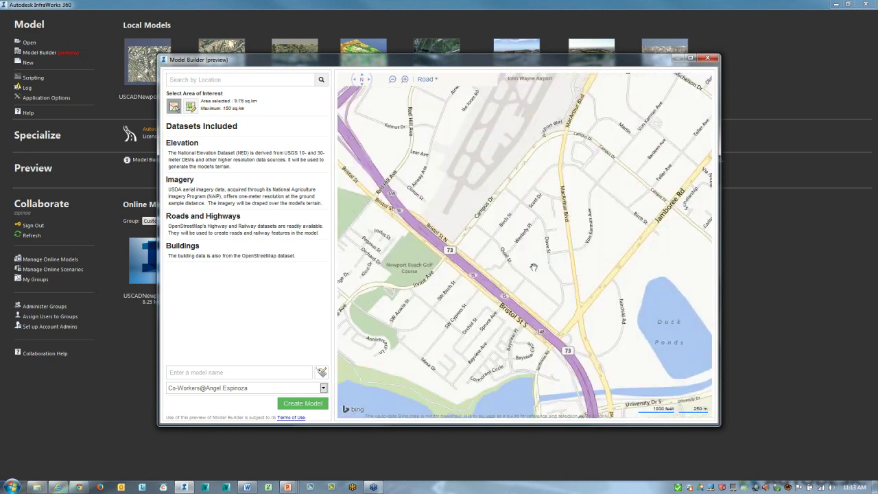
scroll(551, 262, "up", 1)
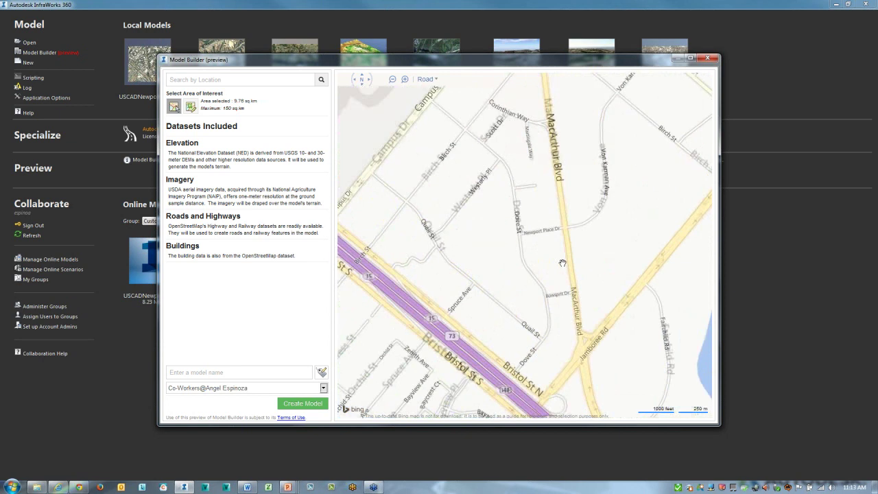
left_click_drag(553, 258, 503, 267)
scroll(505, 266, "up", 1)
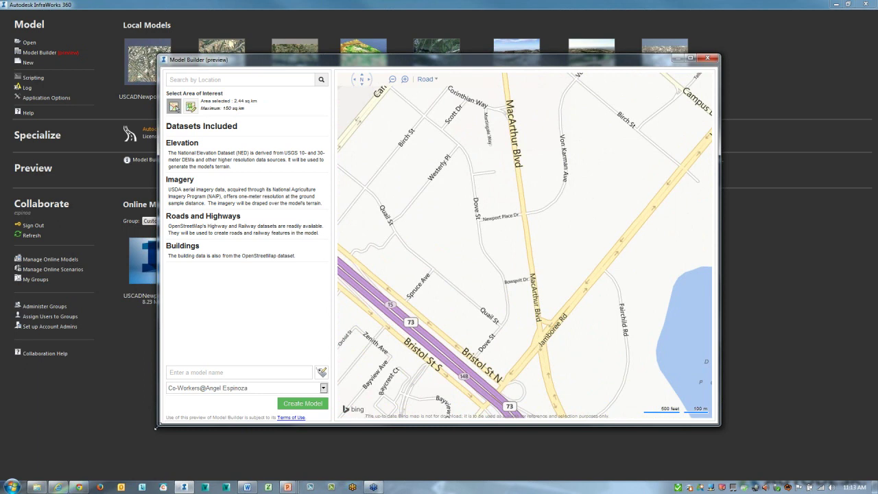
- Enlarge the Model Builder window, choose the Customer Models group for the new model, and close Model Builder without creating a model
left_click_drag(159, 423, 130, 441)
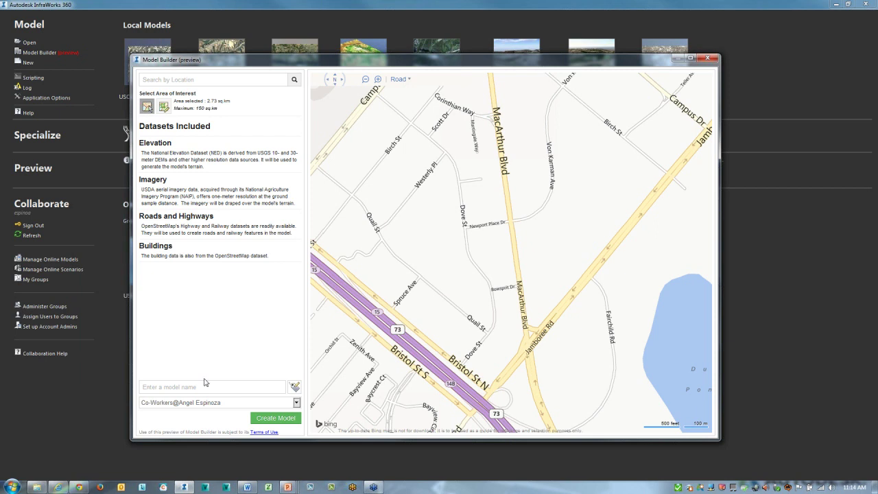
left_click(191, 404)
left_click(173, 419)
left_click(167, 387)
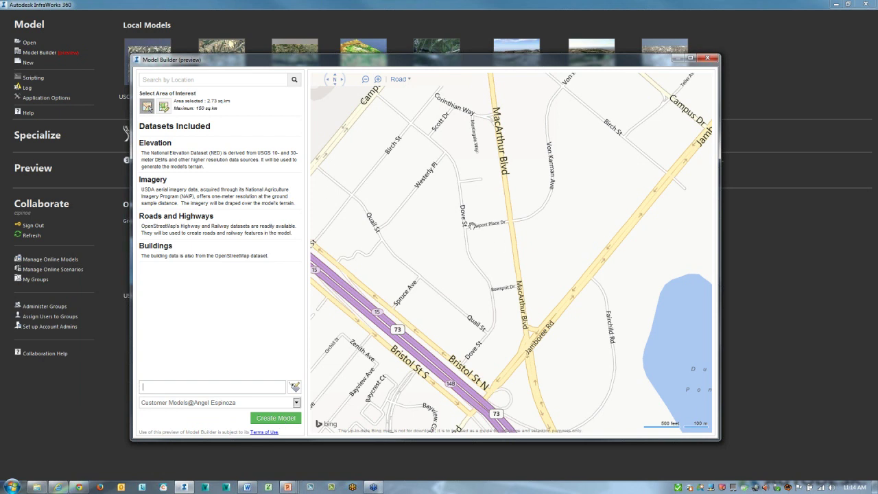
left_click(709, 61)
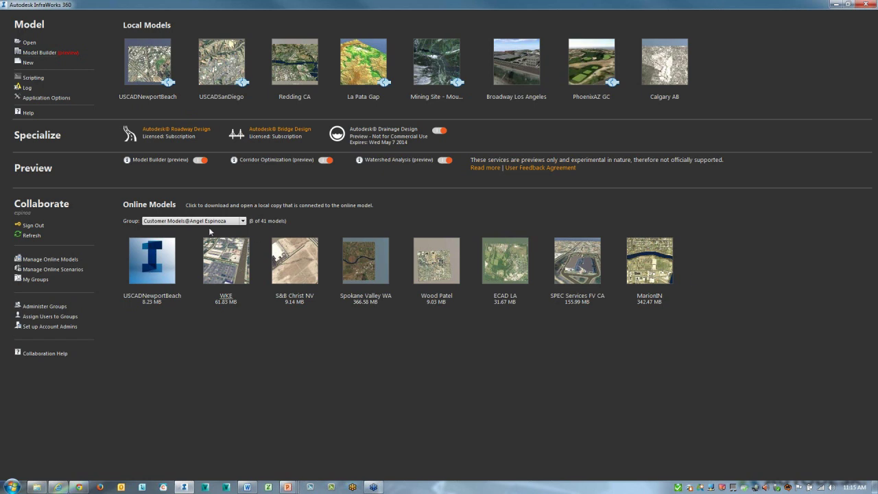
- Open the USCADNewportBeach local model and switch it to the master proposal
left_click(148, 75)
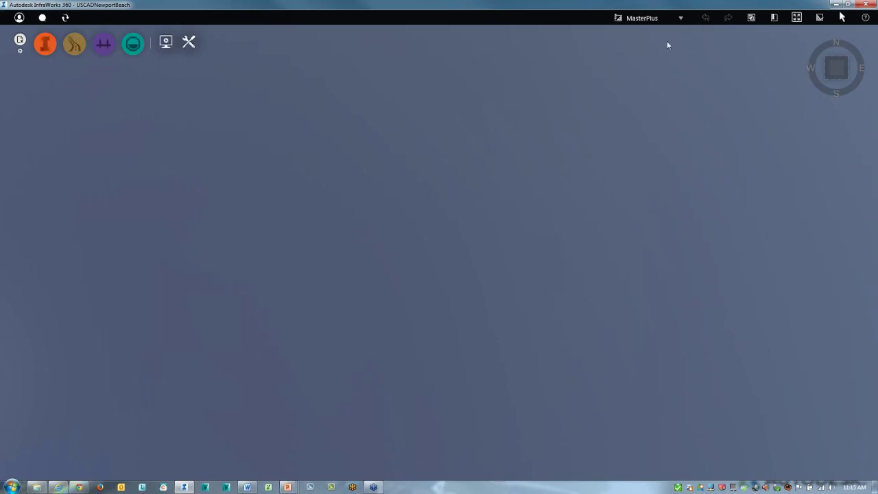
left_click(676, 19)
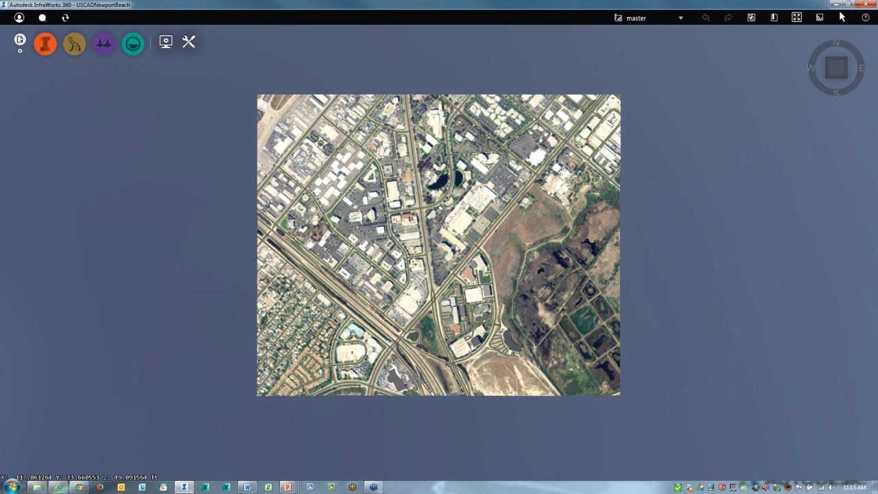
- Examine the model's terrain imagery, roads and buildings from above and in perspective, including the office park and wetlands
scroll(453, 245, "up", 1)
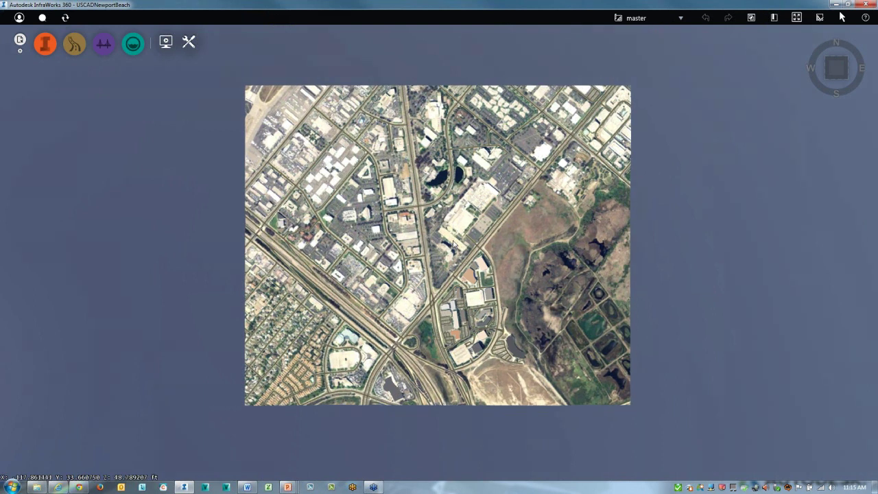
scroll(452, 244, "up", 4)
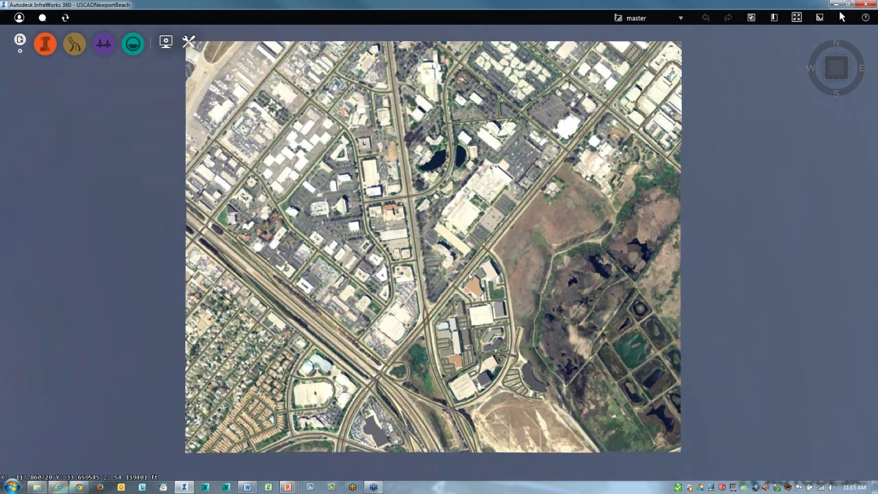
mouse_move(470, 276)
middle_mouse_down()
mouse_move(362, 196)
mouse_move(456, 285)
middle_mouse_up()
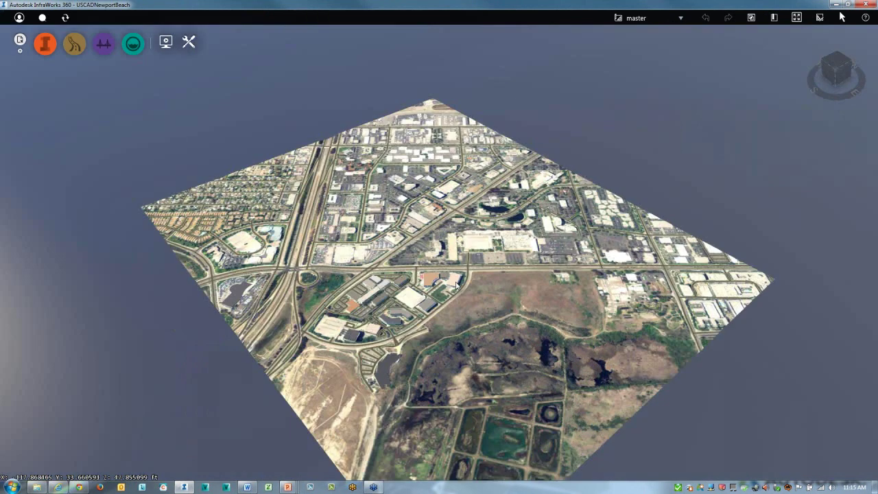
scroll(456, 283, "up", 2)
scroll(480, 327, "up", 3)
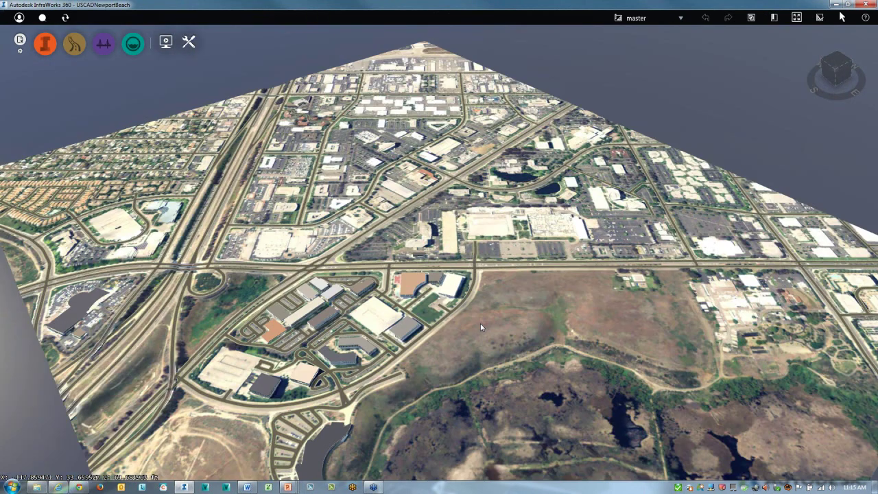
middle_click_drag(480, 323, 467, 268)
left_click_drag(466, 268, 428, 210)
scroll(450, 297, "up", 3)
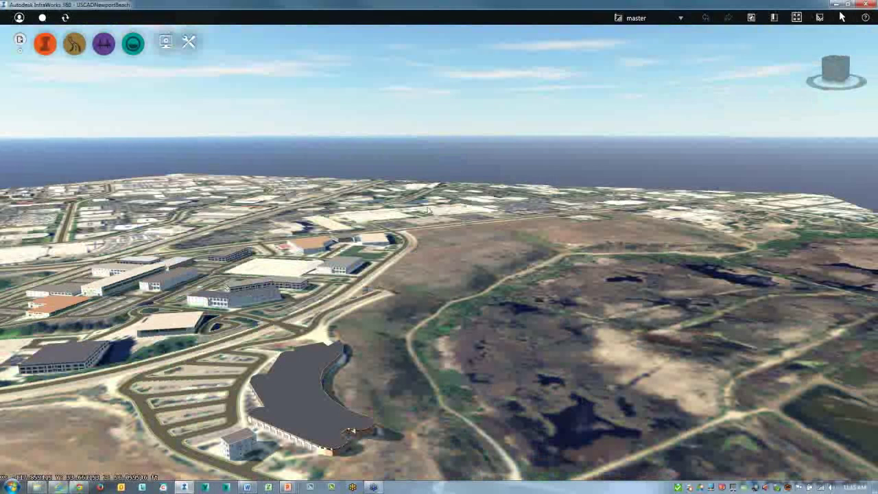
middle_click_drag(428, 209, 533, 419)
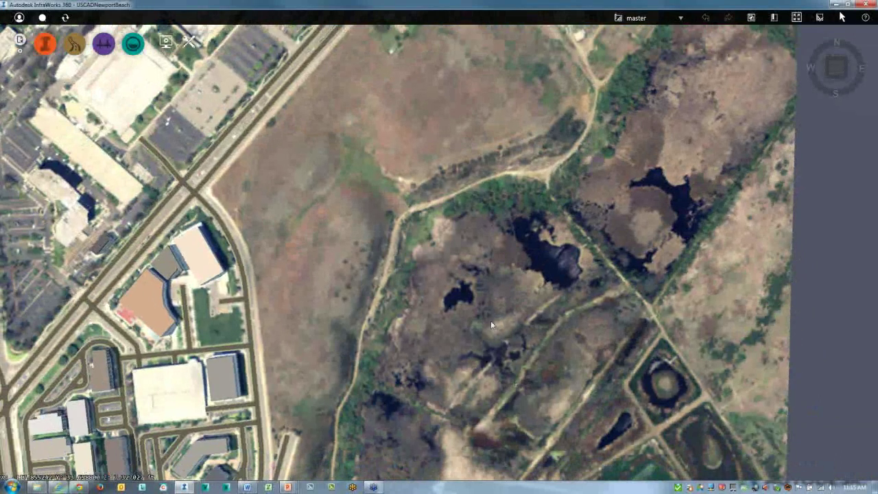
scroll(491, 320, "down", 3)
middle_click_drag(454, 273, 505, 276)
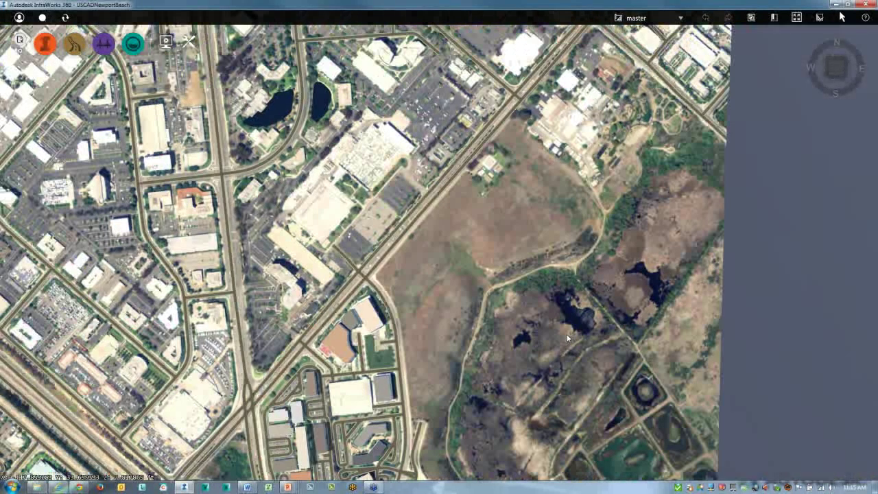
scroll(251, 189, "up", 2)
middle_click_drag(251, 188, 268, 178)
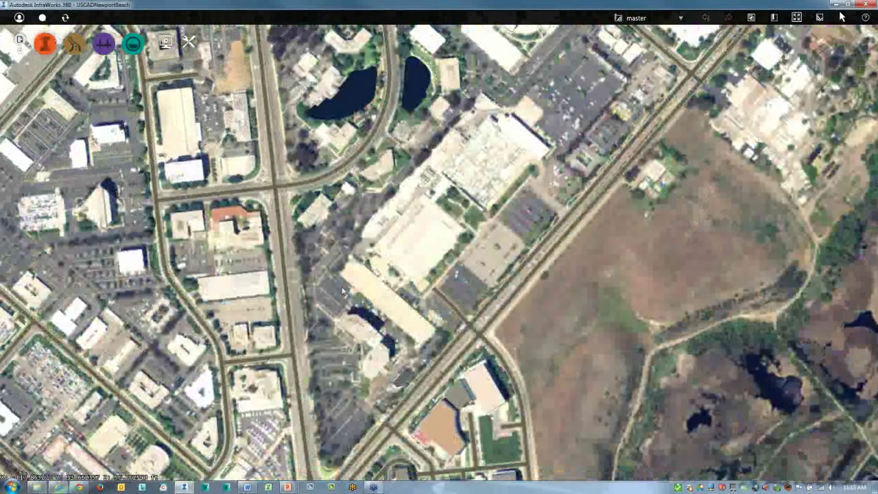
- Inspect the Dove Street intersection up close in perspective, including its pavement, curbs, grass strips and sidewalks
middle_click_drag(361, 348, 490, 268)
scroll(370, 375, "up", 6)
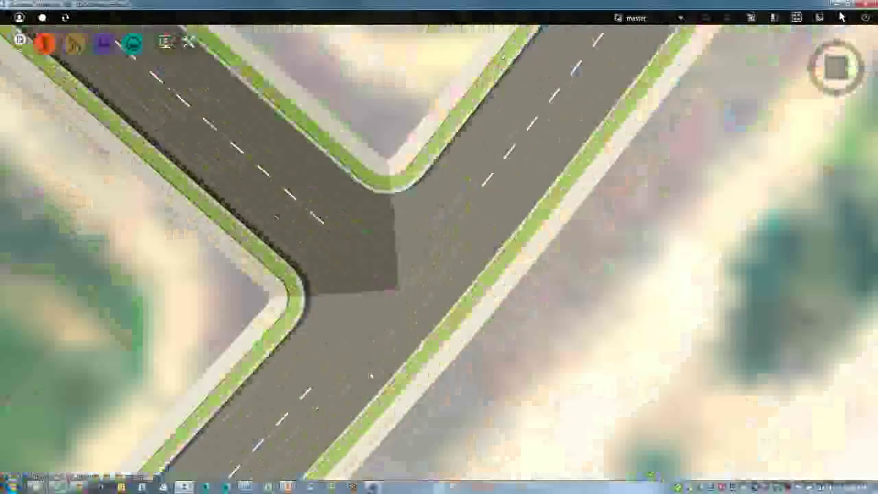
left_click_drag(370, 376, 596, 206)
scroll(444, 269, "up", 1)
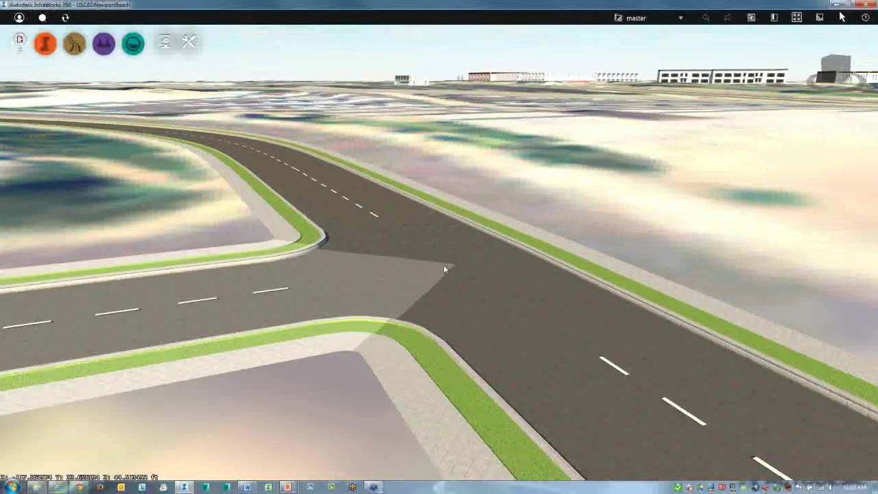
scroll(436, 300, "up", 2)
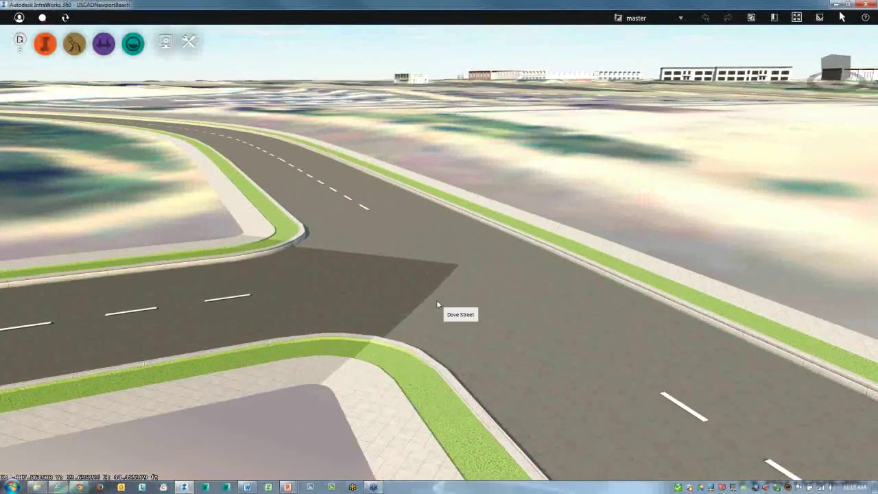
scroll(436, 300, "up", 1)
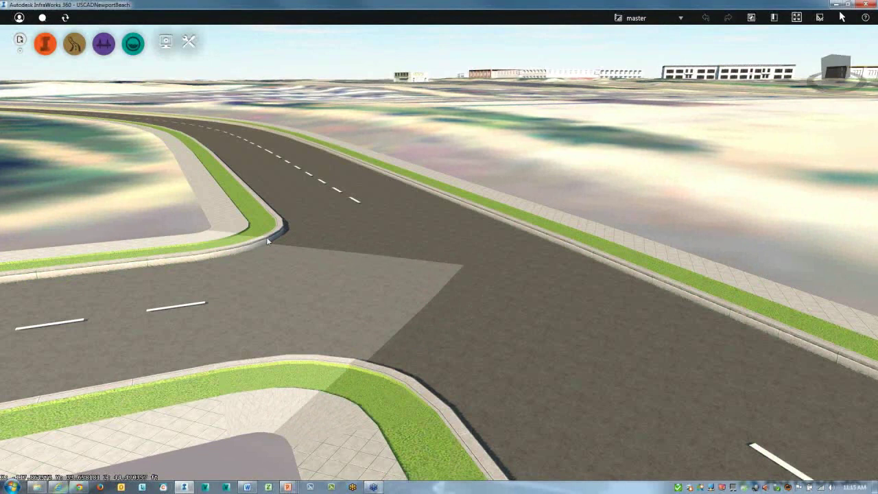
scroll(267, 237, "up", 3)
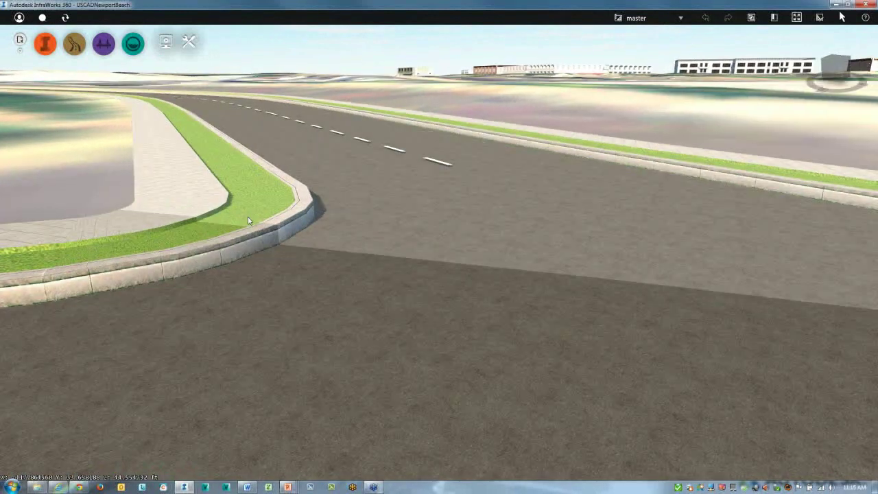
left_click_drag(243, 235, 229, 256)
scroll(231, 264, "down", 3)
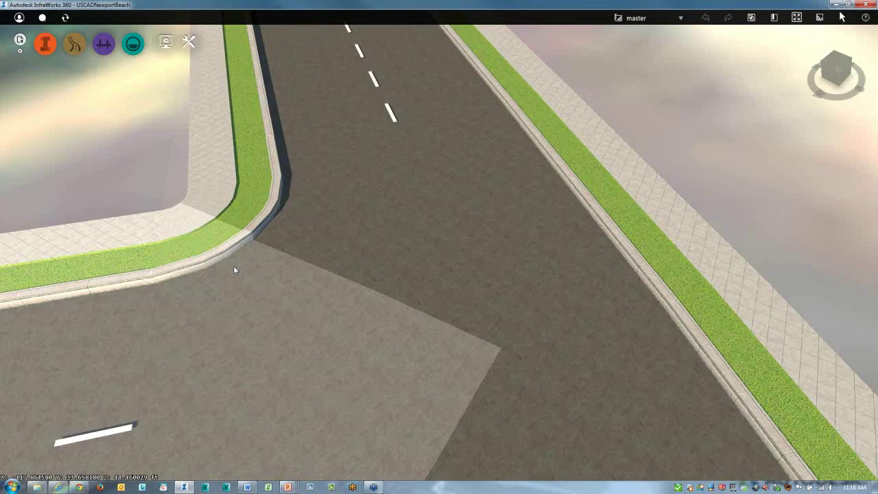
- Review the road network, parking lots and buildings surrounding the Dove Street intersection from above, out to the whole model extent
scroll(253, 268, "down", 6)
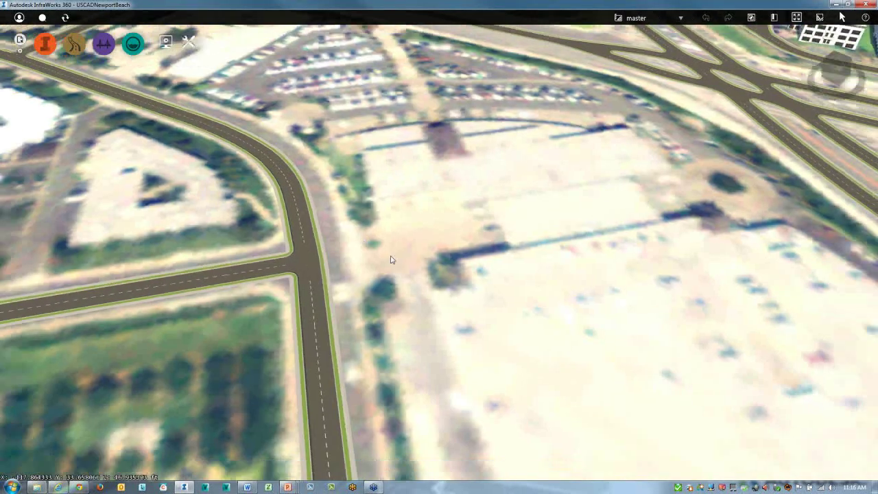
left_click_drag(391, 257, 379, 337)
scroll(379, 335, "down", 1)
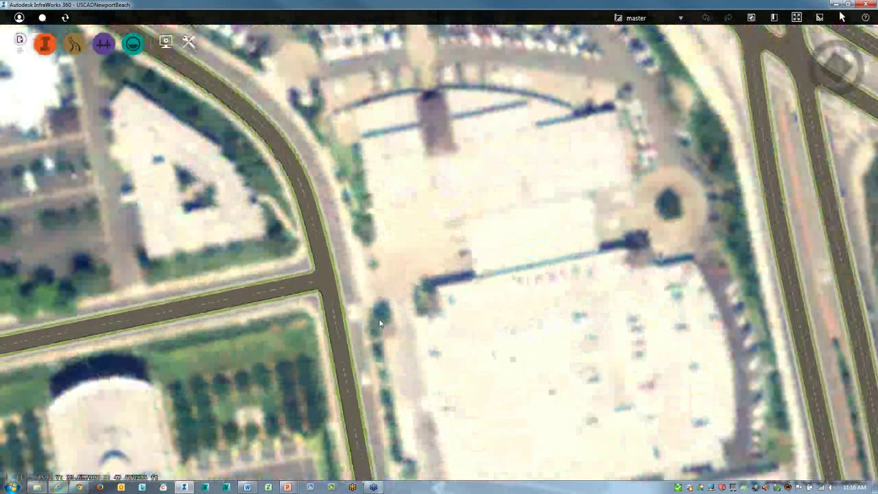
scroll(379, 319, "down", 1)
scroll(379, 317, "down", 5)
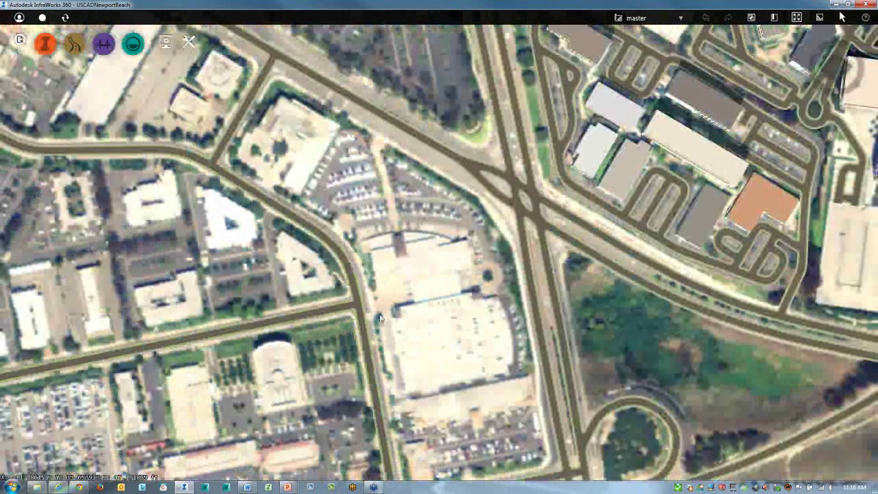
scroll(380, 316, "down", 3)
left_click_drag(379, 316, 349, 316)
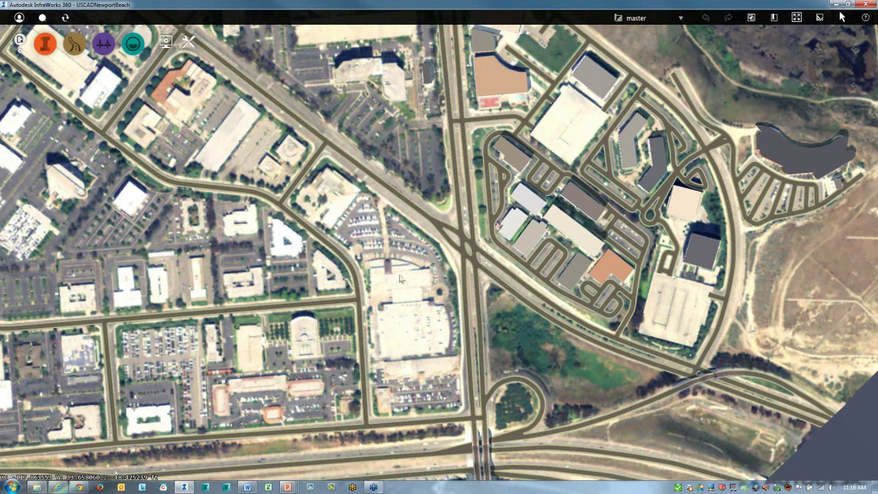
middle_click_drag(399, 278, 395, 285)
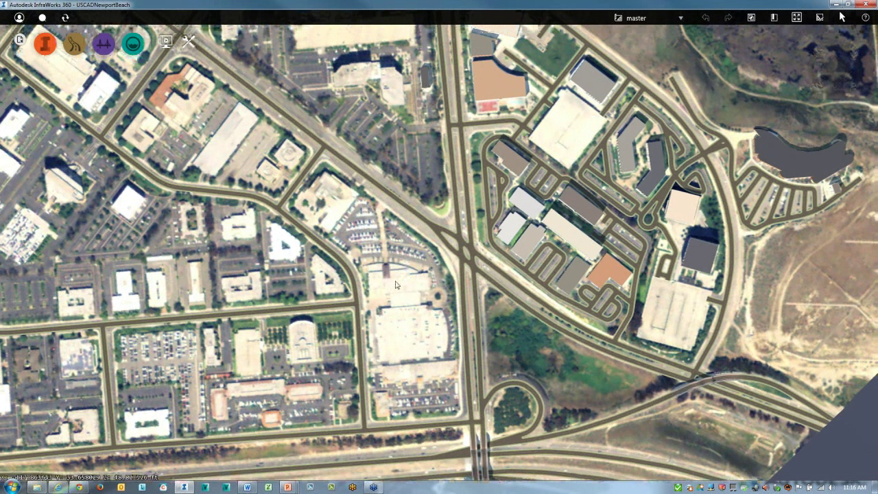
left_click_drag(396, 284, 356, 292)
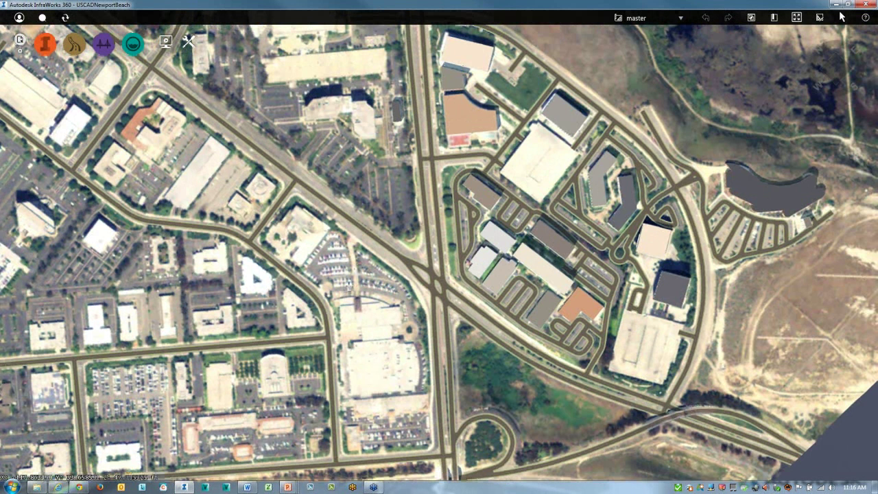
left_click_drag(348, 288, 334, 320)
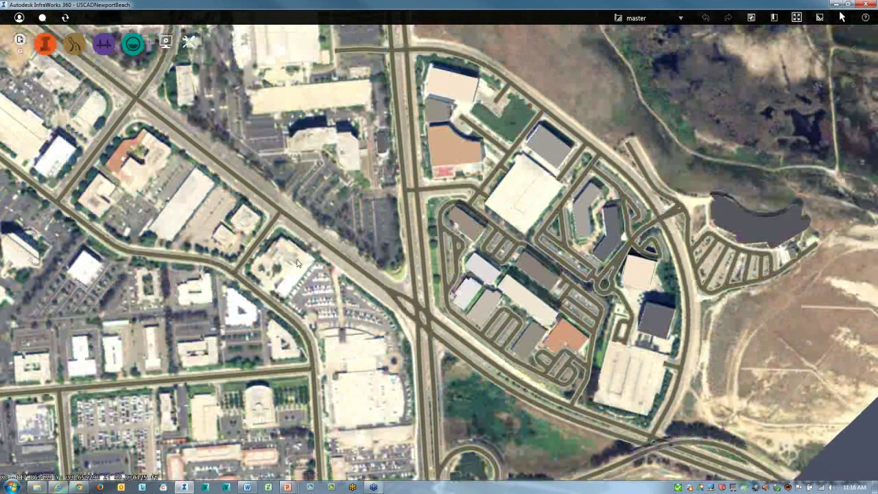
left_click_drag(297, 260, 359, 348)
scroll(308, 309, "down", 4)
left_click_drag(358, 256, 450, 320)
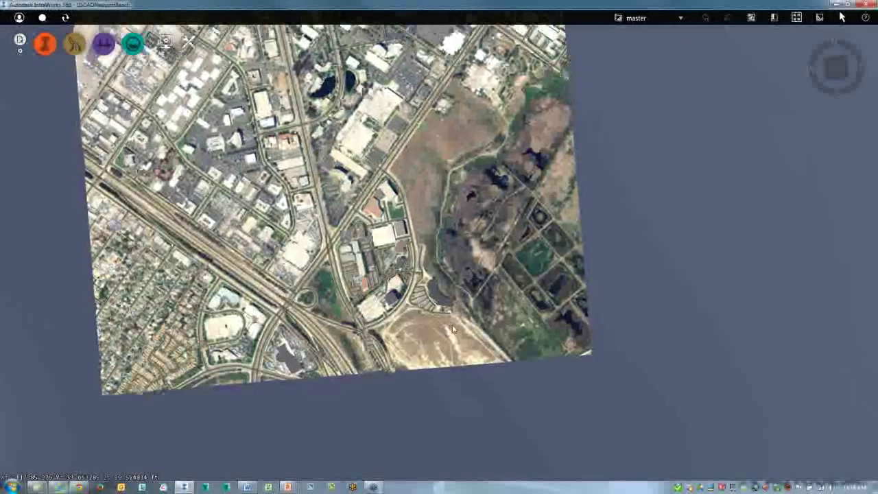
- Switch the active proposal to MasterPlus
scroll(453, 320, "up", 2)
left_click_drag(454, 320, 471, 326)
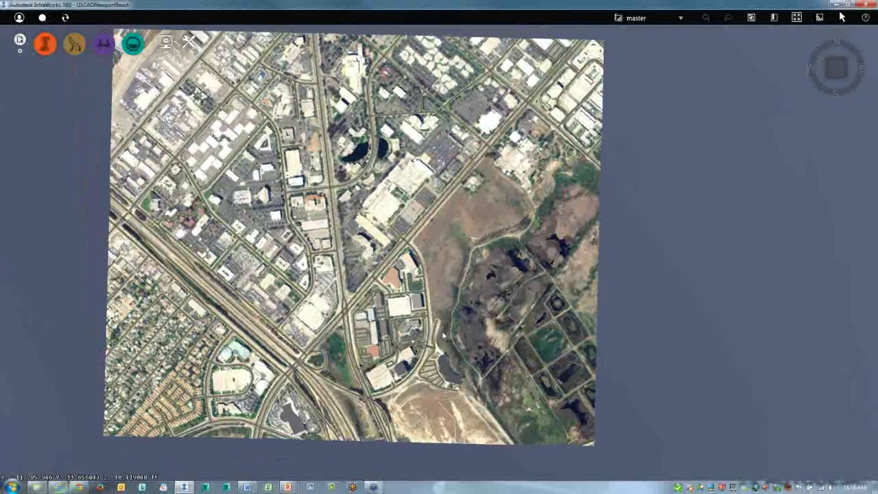
left_click(638, 19)
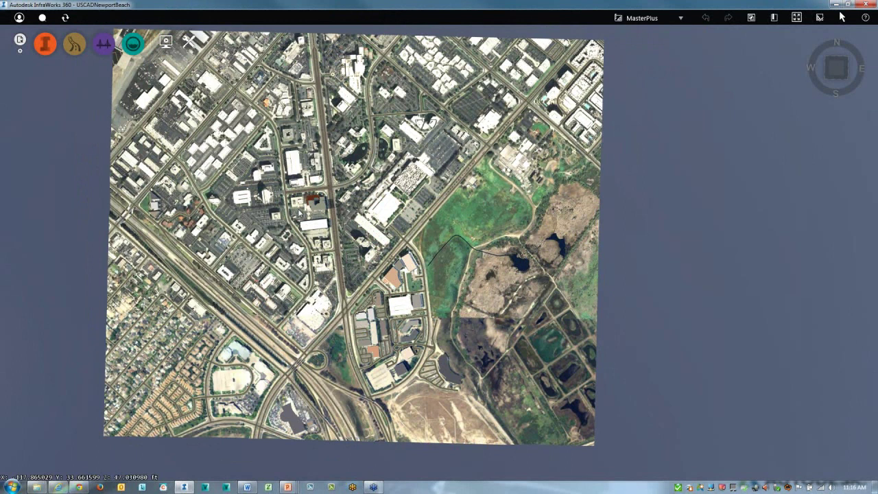
- Examine the detailed red-and-gray-roofed building, its parked cars, parking lots and surrounding streets from above and in perspective
scroll(300, 213, "up", 2)
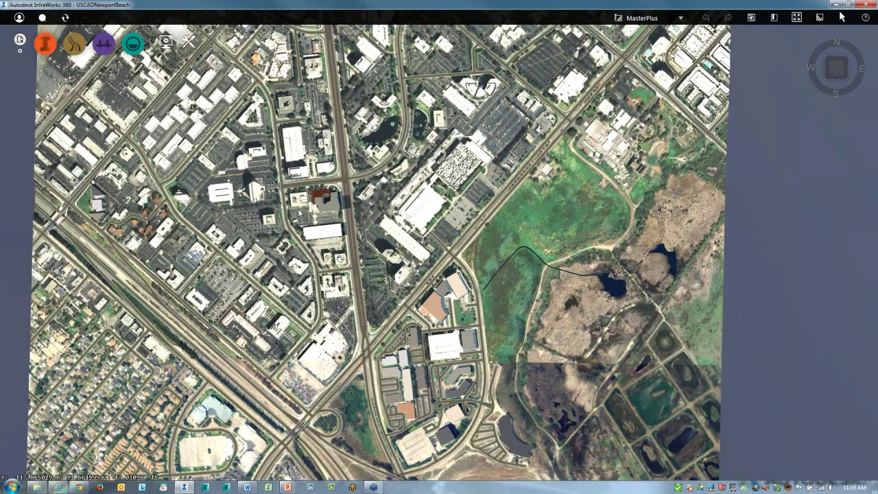
scroll(299, 213, "up", 5)
scroll(331, 257, "up", 5)
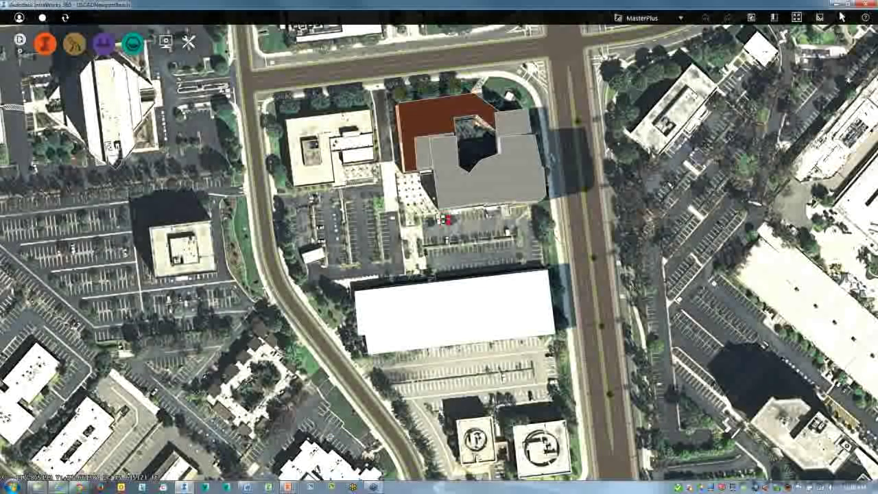
scroll(331, 256, "up", 2)
scroll(331, 257, "down", 3)
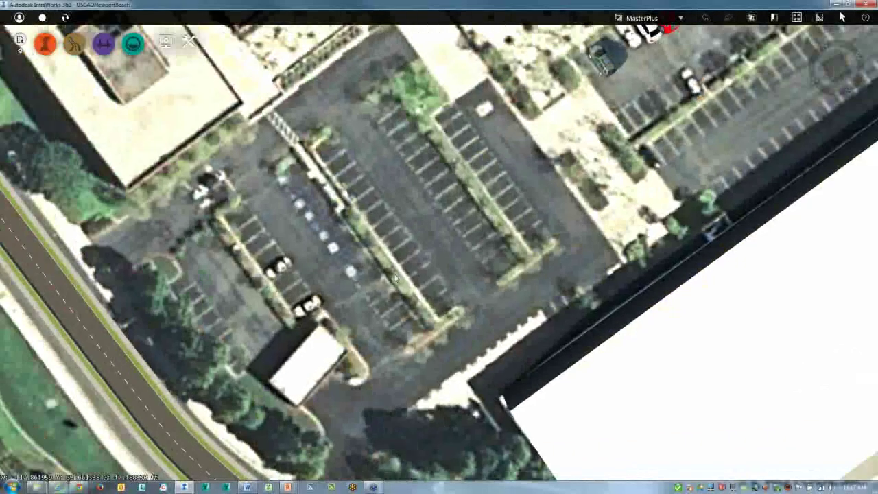
scroll(331, 256, "down", 4)
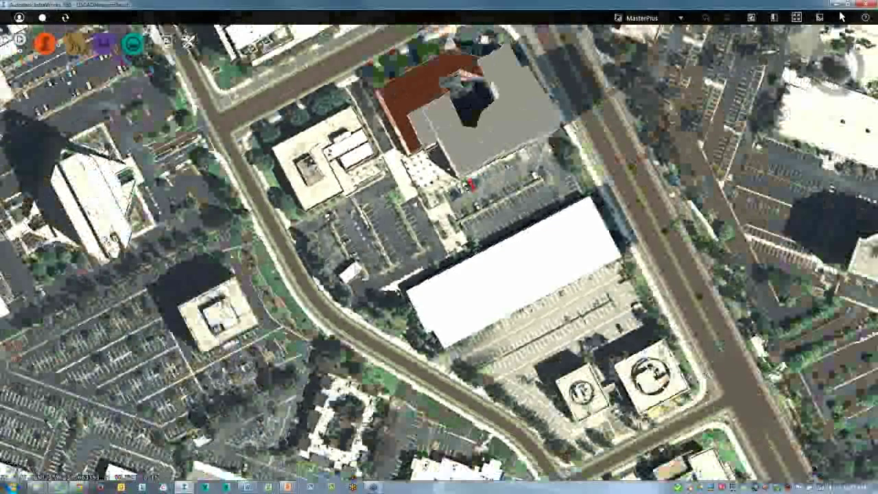
left_click_drag(330, 257, 480, 171)
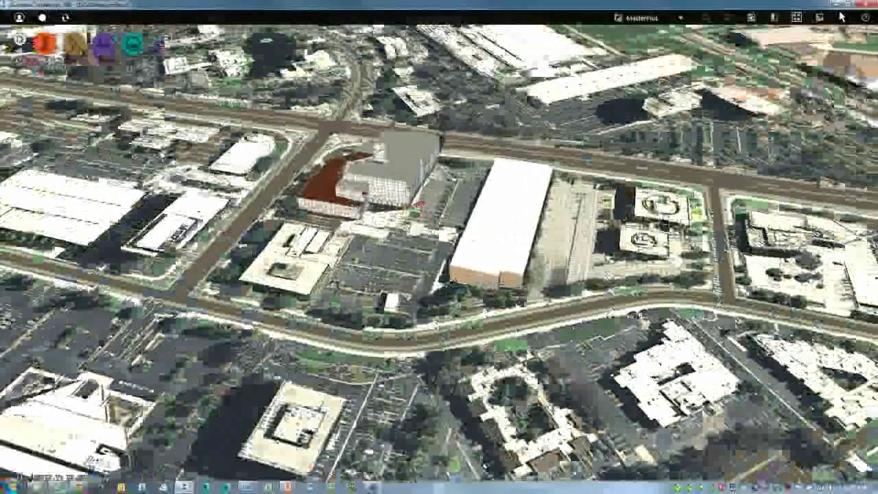
scroll(439, 261, "down", 2)
middle_click_drag(424, 211, 405, 216)
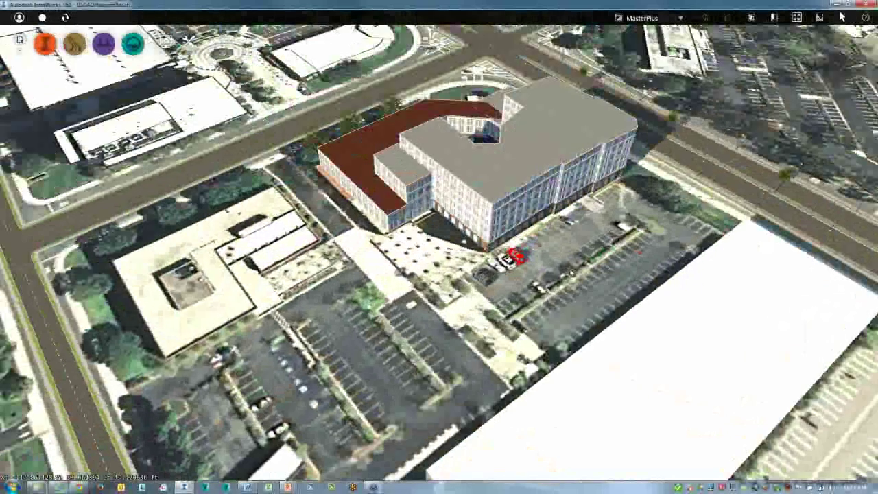
left_click_drag(571, 271, 529, 321)
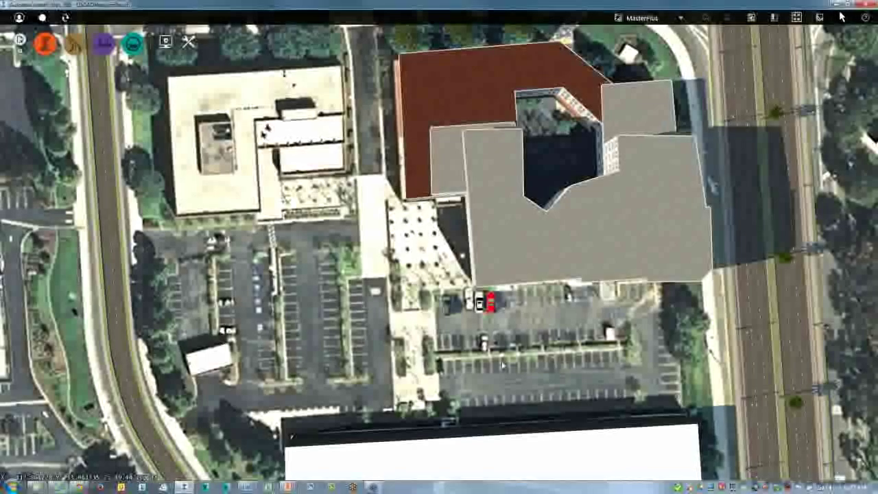
scroll(528, 321, "down", 1)
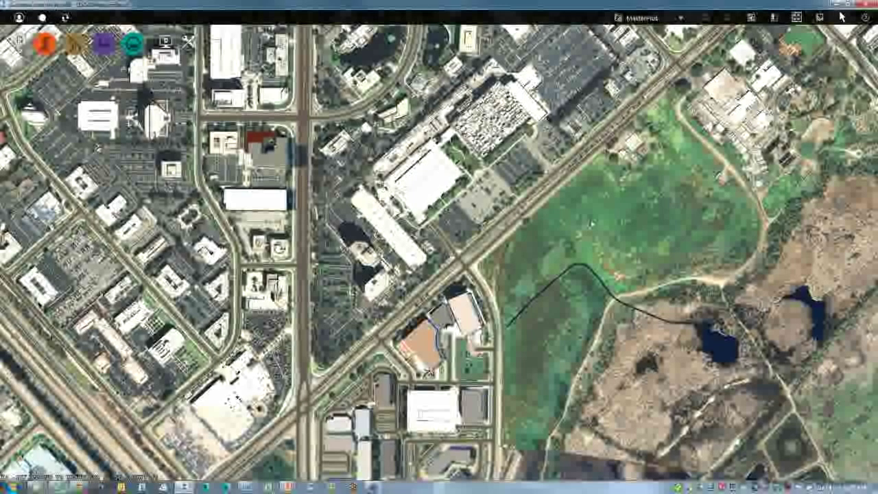
- Create a new proposal named ALT01 from MasterPlus for the green open field beside the office park
scroll(595, 281, "up", 3)
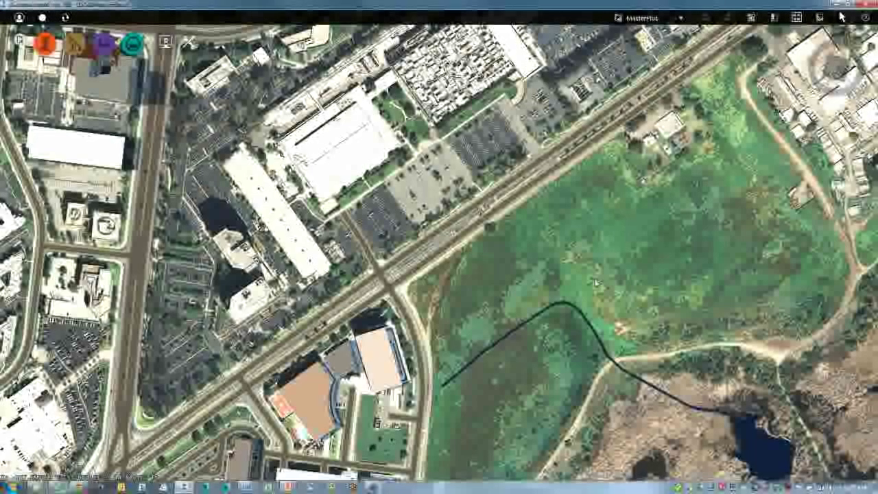
left_click_drag(595, 282, 540, 341)
middle_click_drag(538, 336, 486, 264)
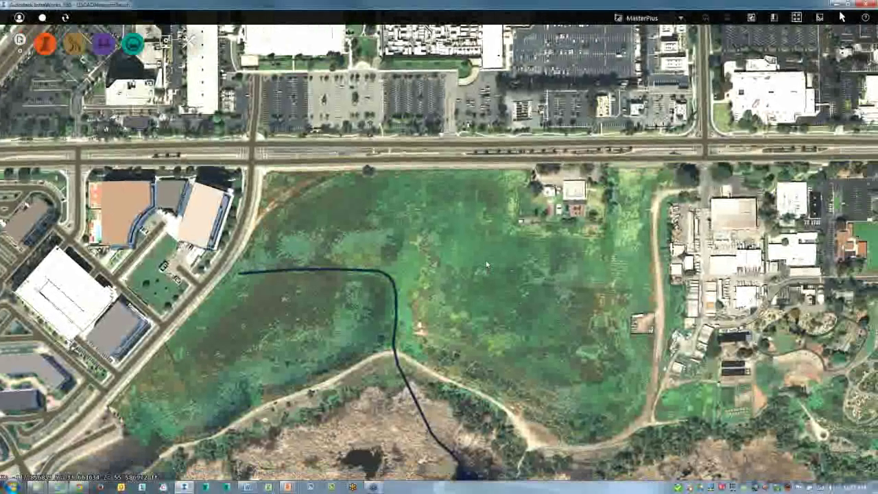
left_click_drag(486, 266, 465, 260)
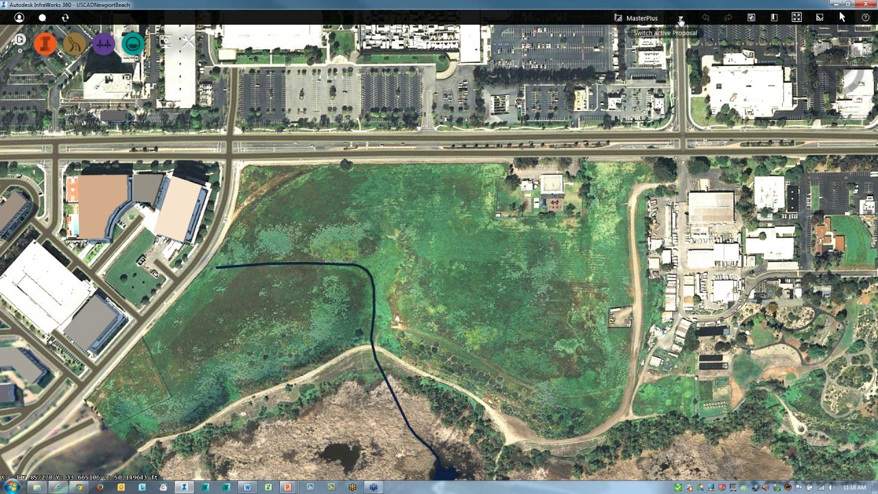
left_click(677, 21)
left_click(657, 71)
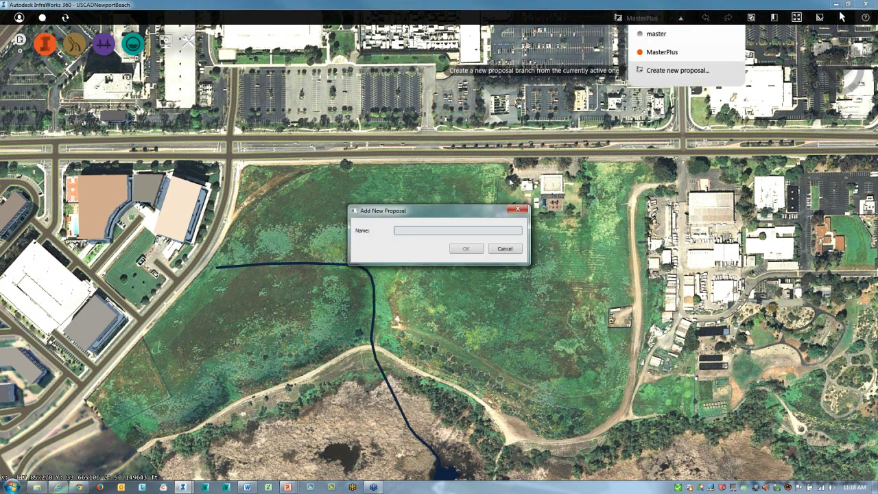
type("ALT01")
left_click(478, 250)
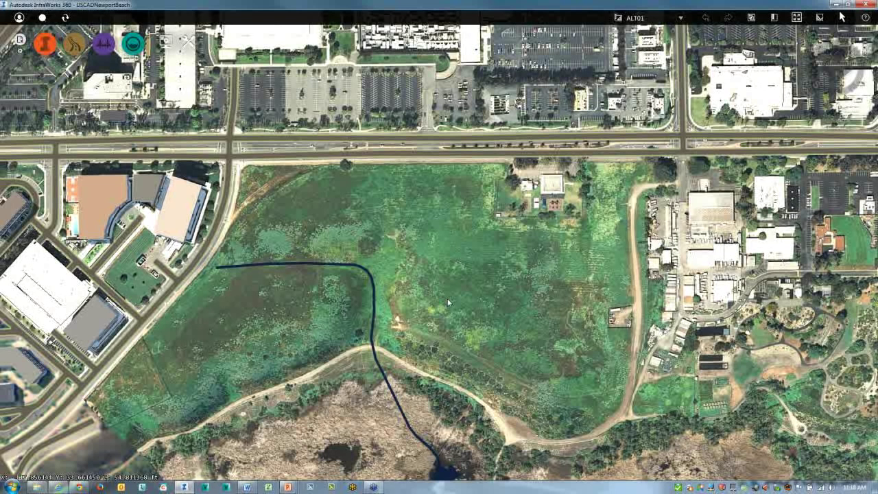
- Review the available toolsets for building the infrastructure model and for designing roads, bridges and drainage around the open field
left_click_drag(448, 299, 406, 295)
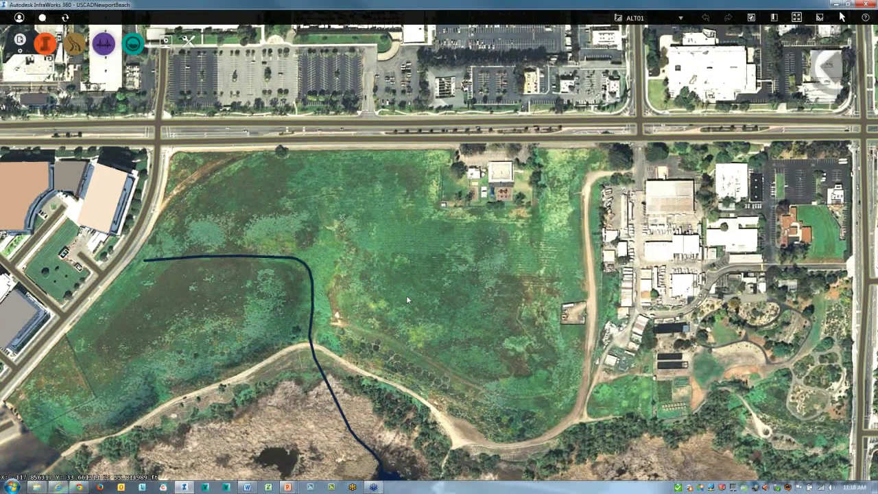
left_click_drag(417, 293, 435, 287)
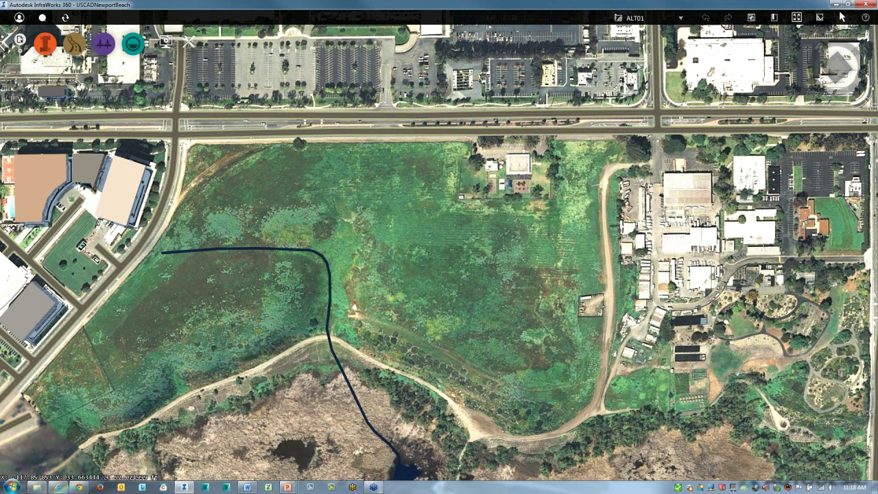
left_click(43, 46)
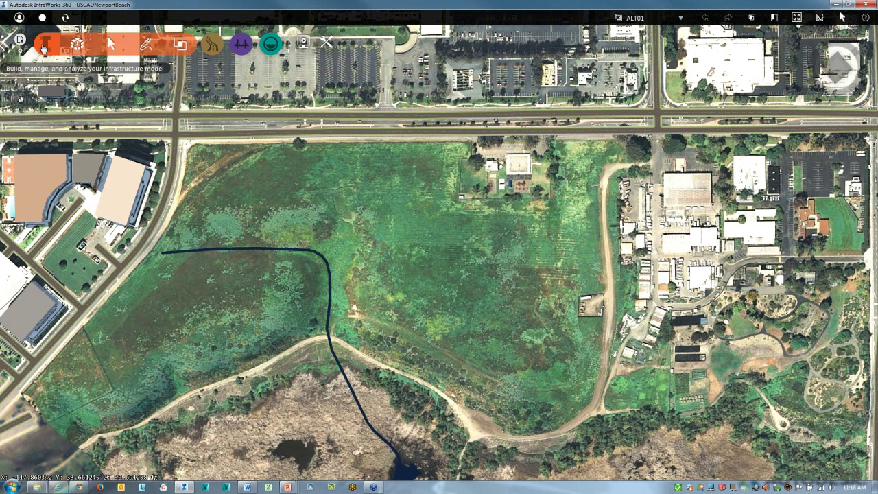
left_click(44, 46)
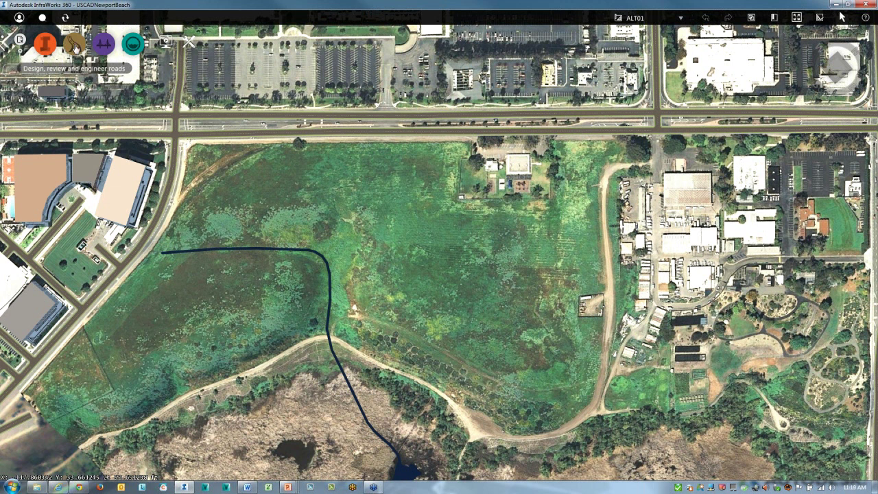
left_click(75, 45)
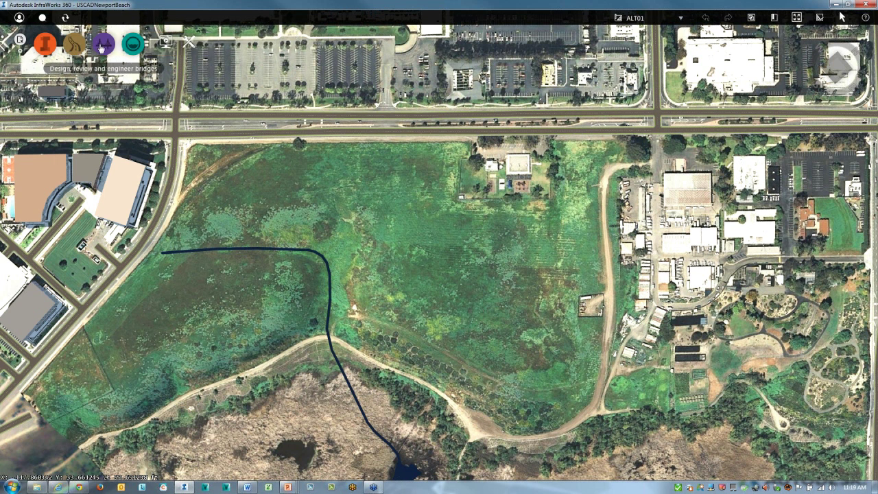
left_click(101, 45)
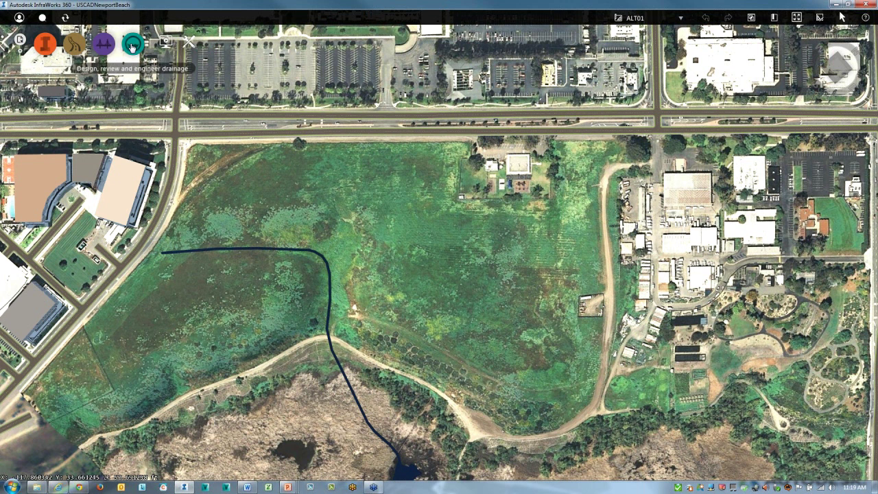
left_click(133, 45)
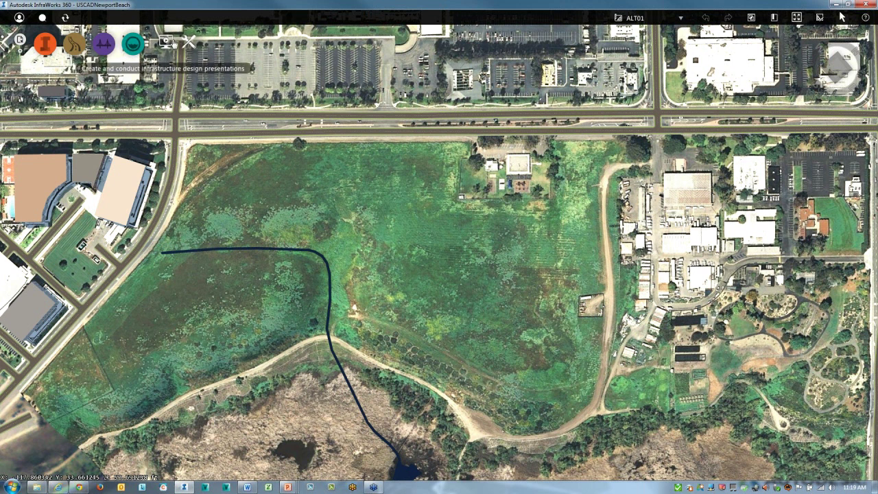
- Show the model's data sources, review the file formats that can be imported, and inspect the details of the Images ground imagery source
left_click(46, 48)
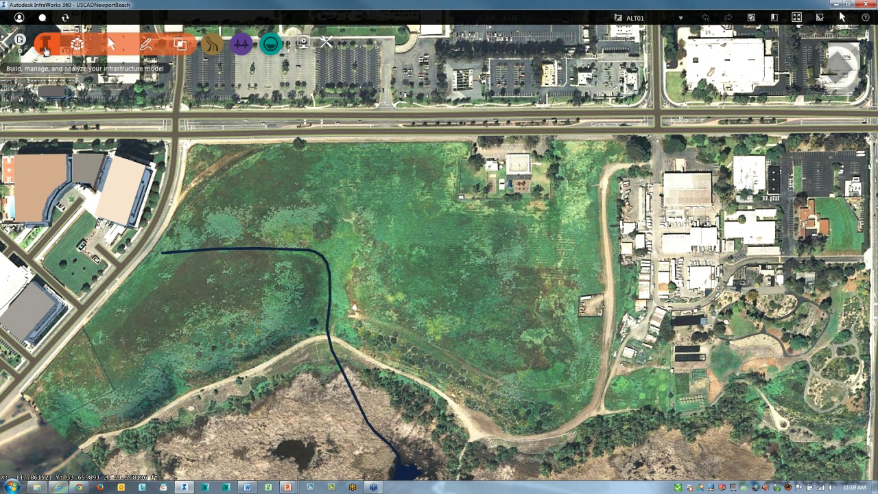
left_click(77, 45)
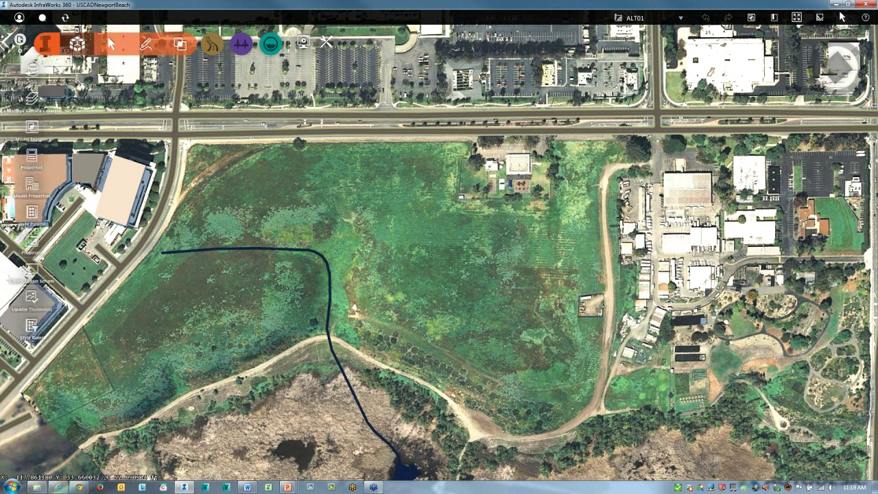
left_click(33, 68)
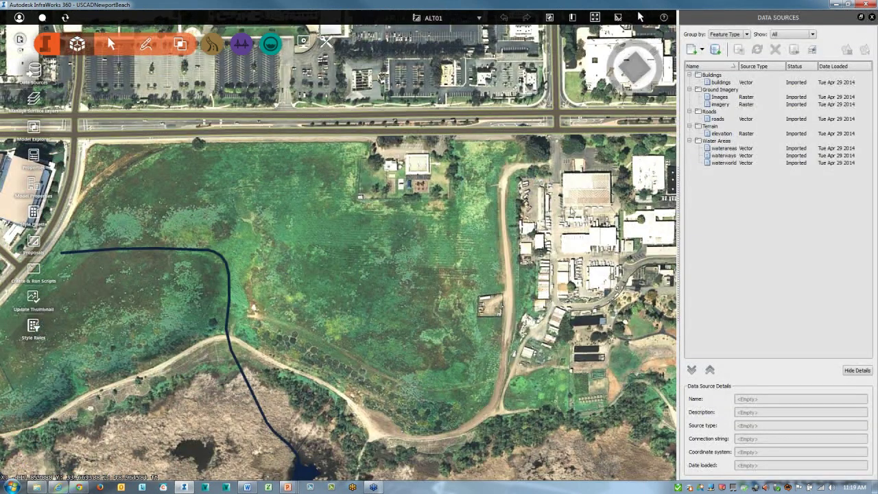
left_click(703, 50)
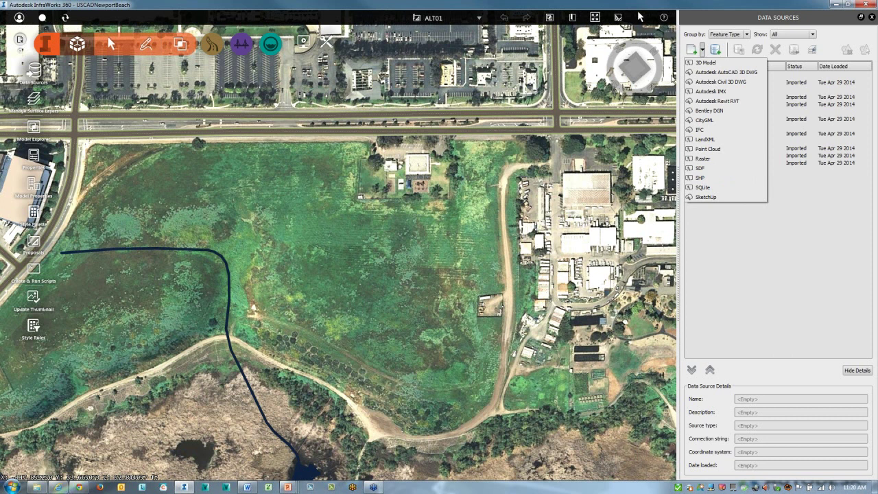
left_click(699, 6)
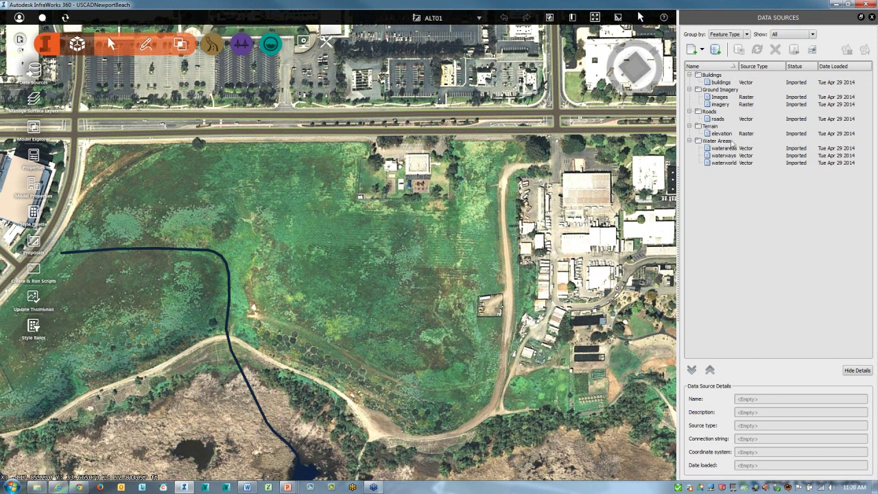
left_click(720, 97)
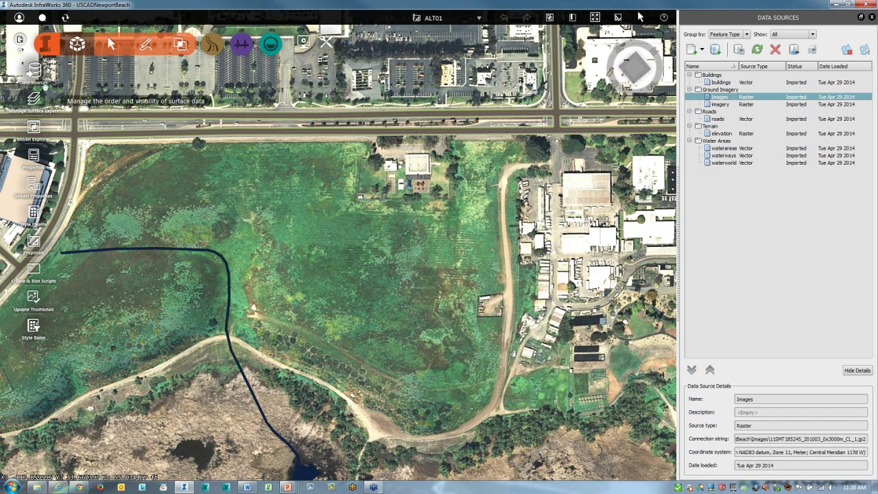
- Draw a winding conceptual road across the green field, from the street beside the office building to the main road along the field
left_click(111, 45)
left_click(147, 45)
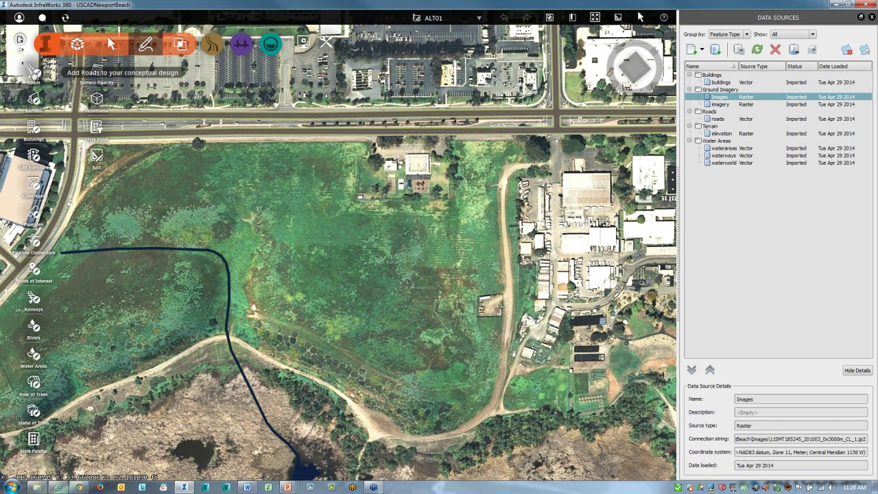
left_click(35, 73)
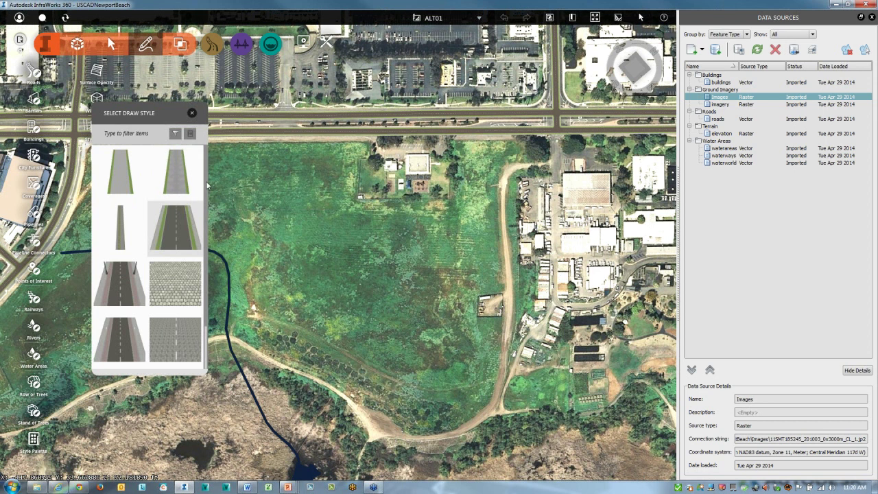
scroll(207, 185, "up", 1)
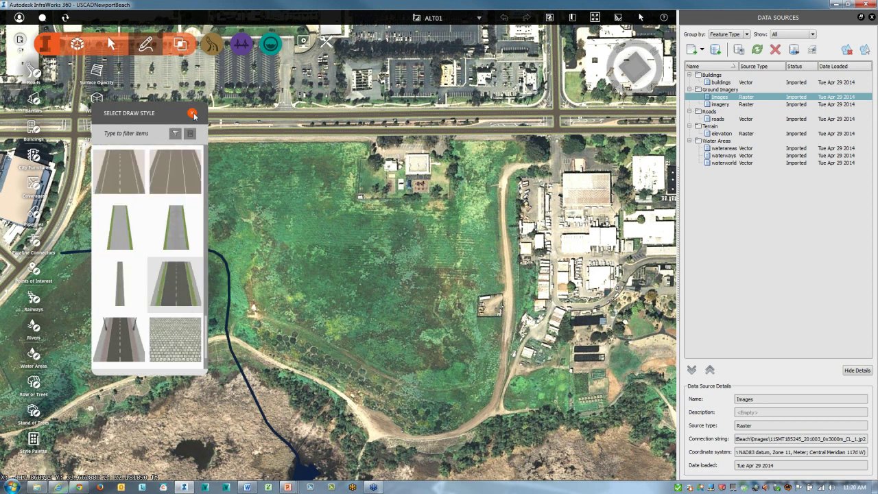
left_click(192, 113)
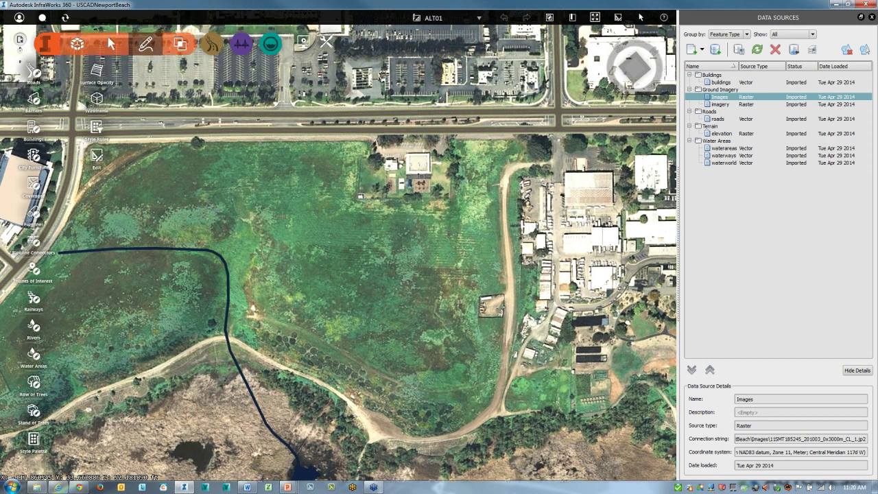
middle_click_drag(282, 216, 379, 244)
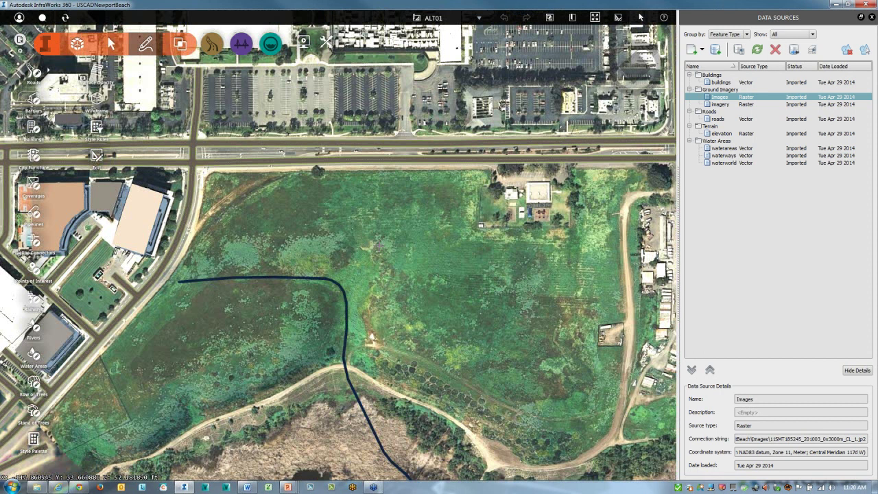
scroll(379, 243, "up", 1)
left_click(164, 246)
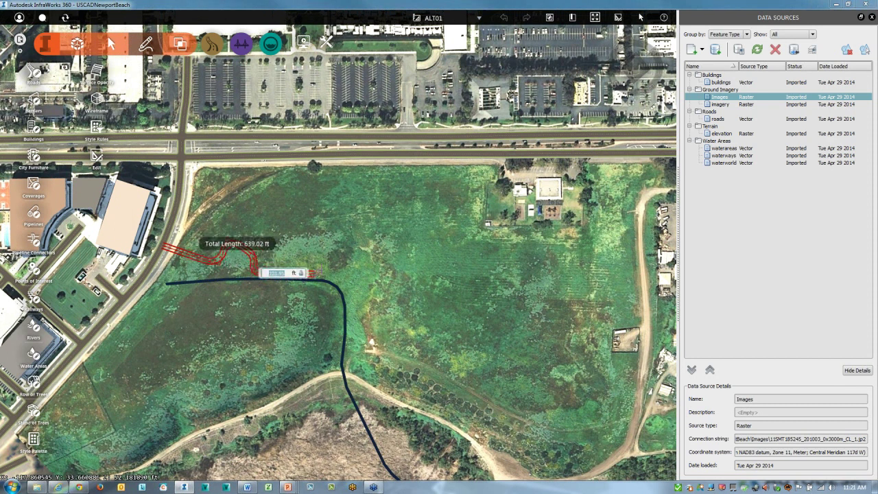
left_click(347, 250)
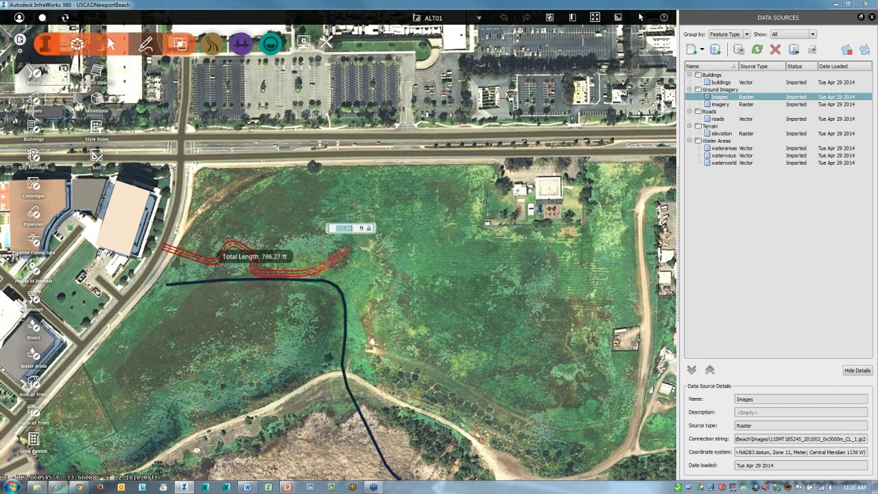
double_click(353, 159)
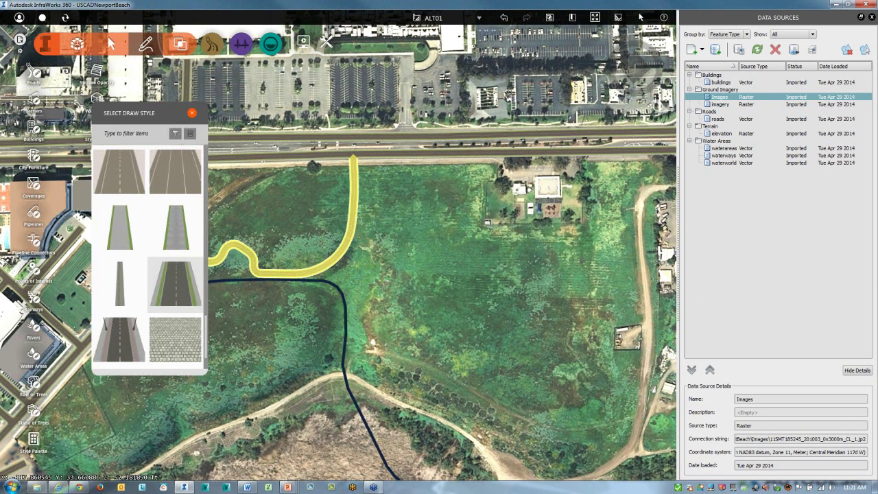
- Smooth the new road into one sweeping curve by moving a vertex and deleting the two vertices that form its bump
middle_click_drag(352, 159, 476, 189)
scroll(399, 303, "up", 3)
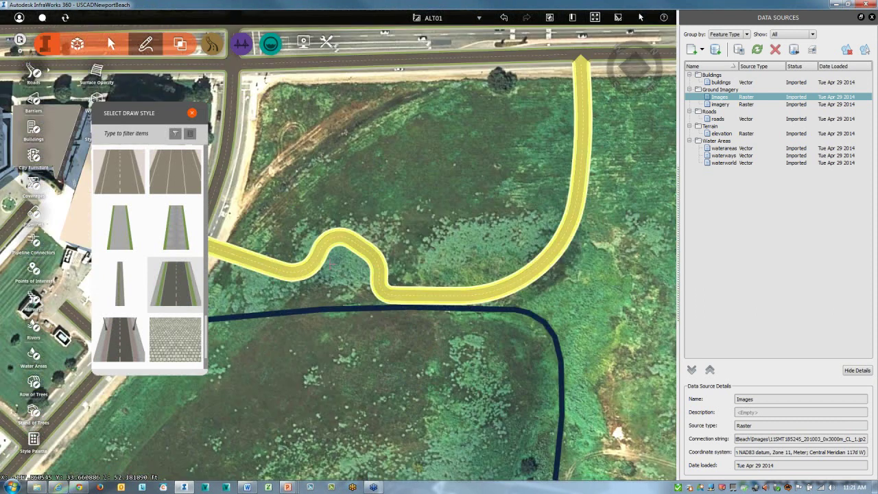
left_click(402, 305)
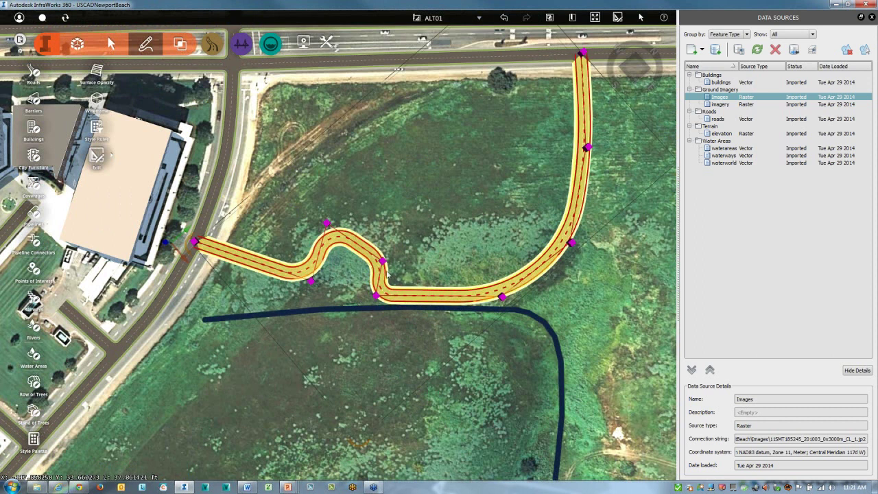
left_click_drag(382, 262, 329, 338)
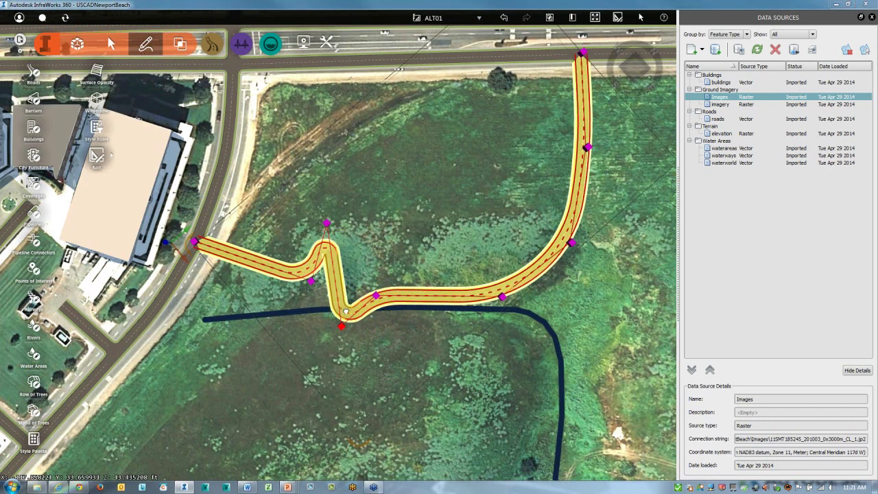
left_click_drag(346, 312, 372, 278)
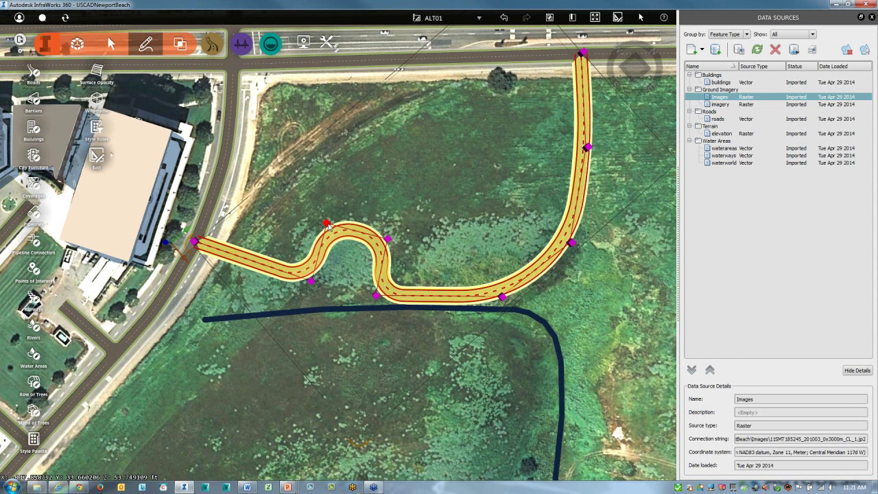
key("Delete")
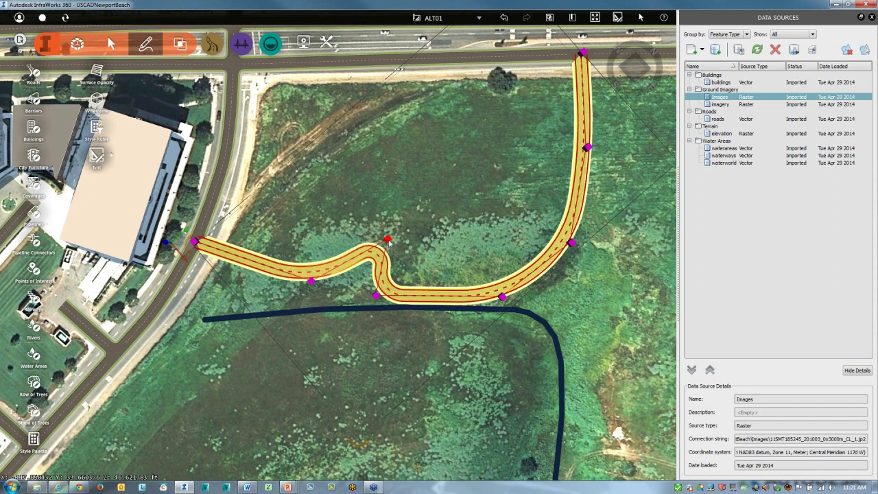
key("Delete")
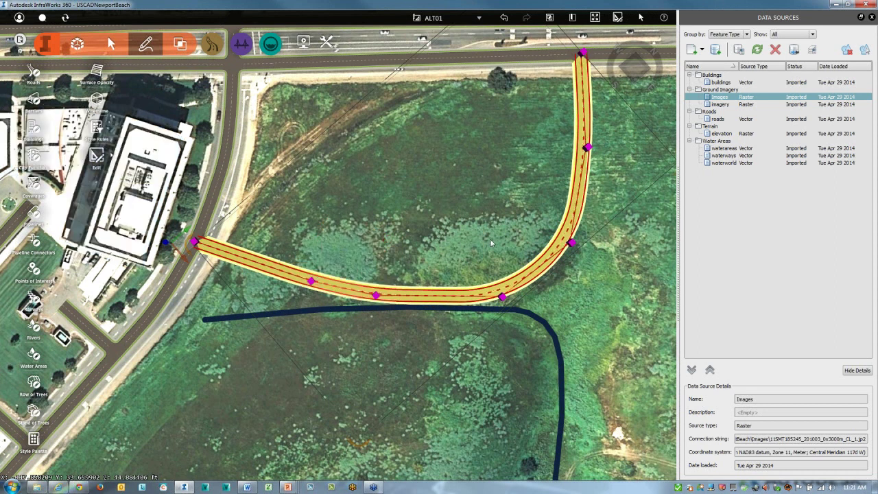
left_click(378, 366)
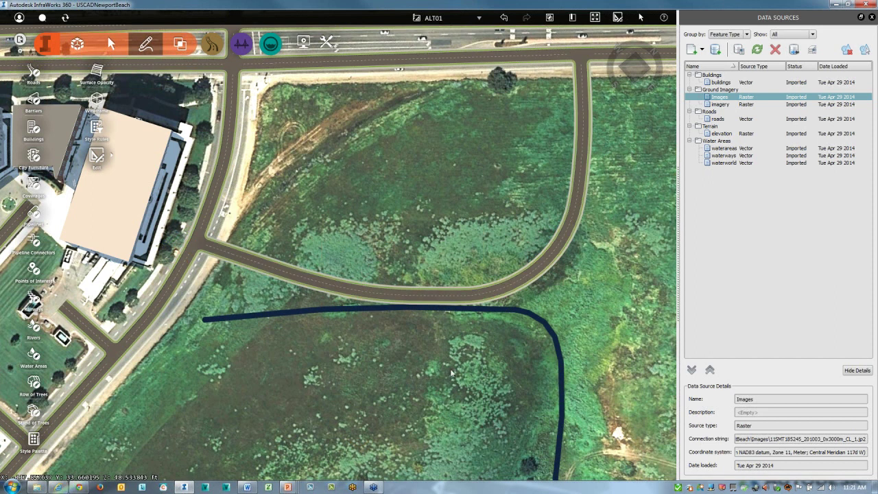
- Delete the new curved road from the green field
scroll(452, 374, "down", 1)
scroll(453, 375, "down", 2)
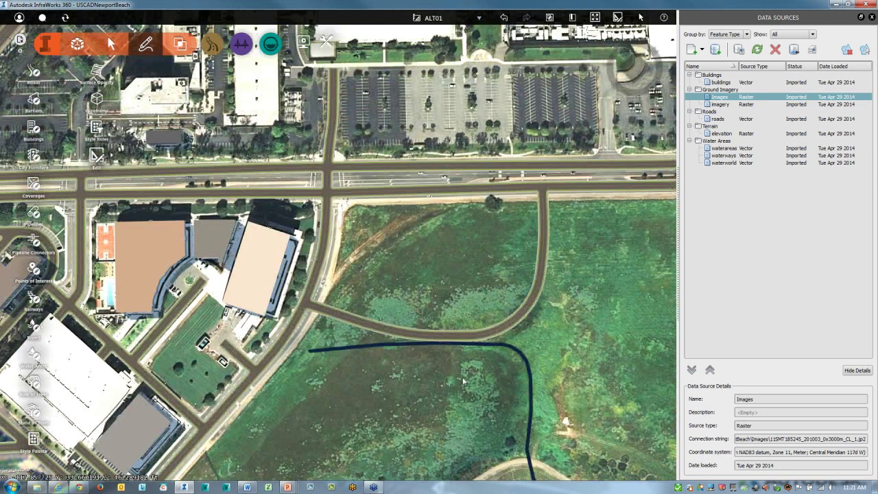
left_click_drag(463, 382, 372, 332)
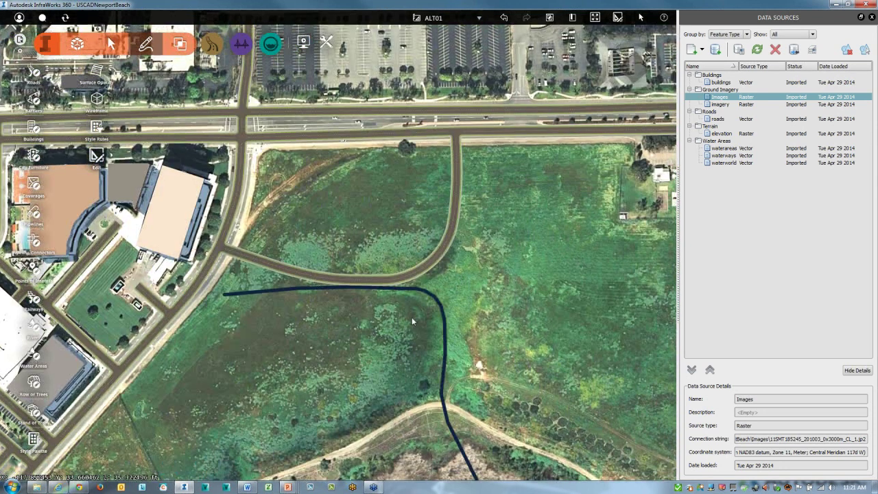
scroll(412, 319, "down", 1)
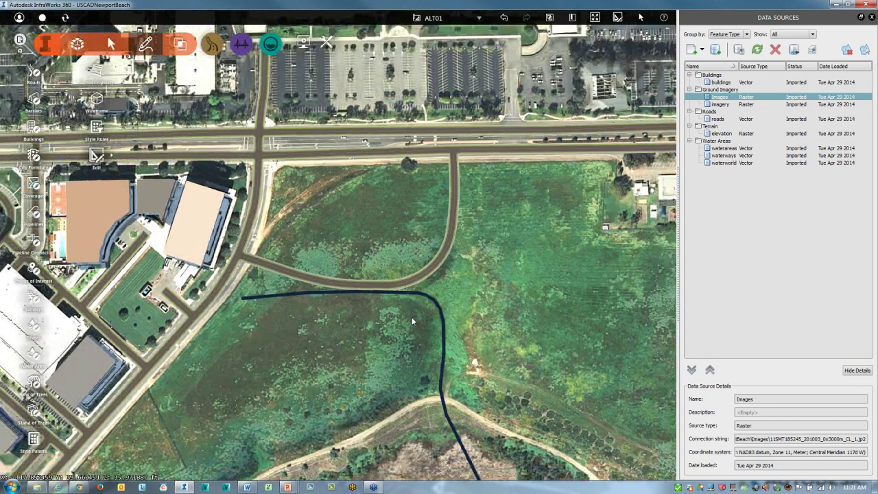
scroll(412, 318, "down", 1)
middle_click_drag(496, 260, 378, 220)
left_click(321, 235)
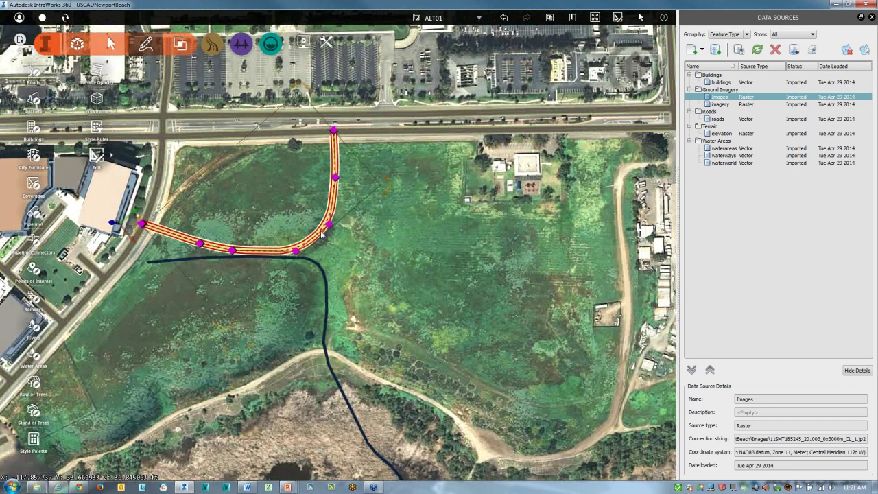
key("Delete")
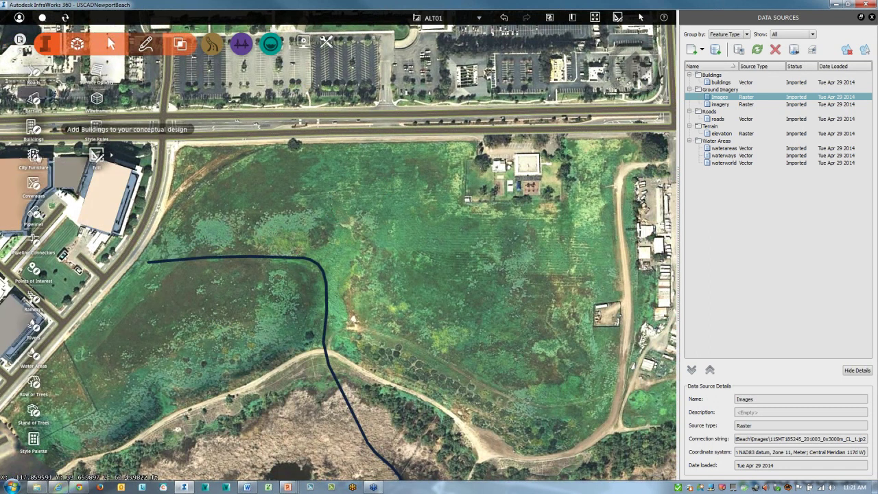
left_click(33, 184)
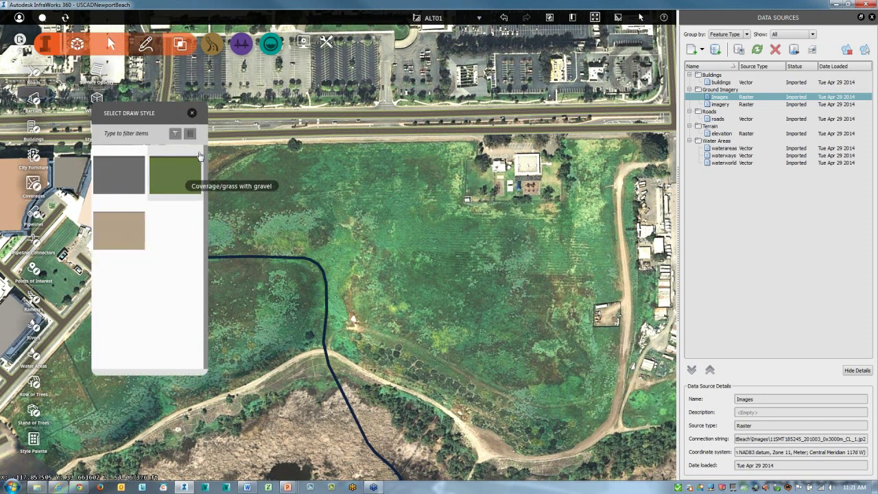
left_click(193, 113)
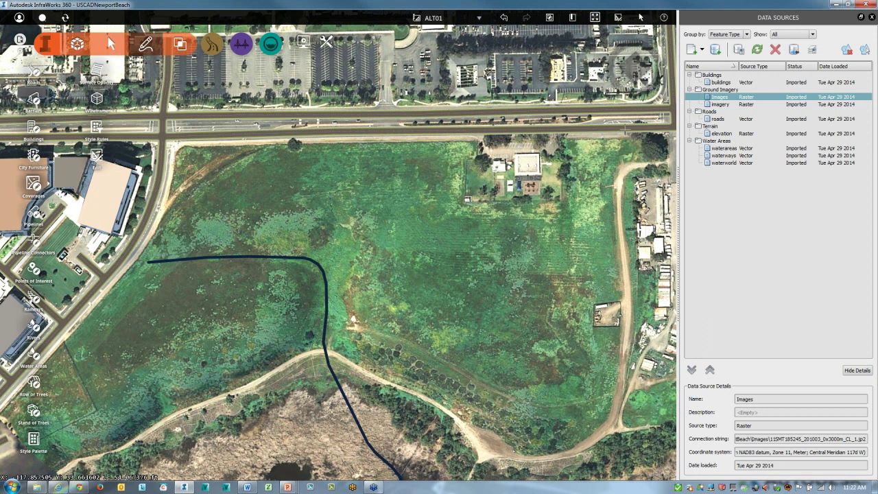
left_click(626, 128)
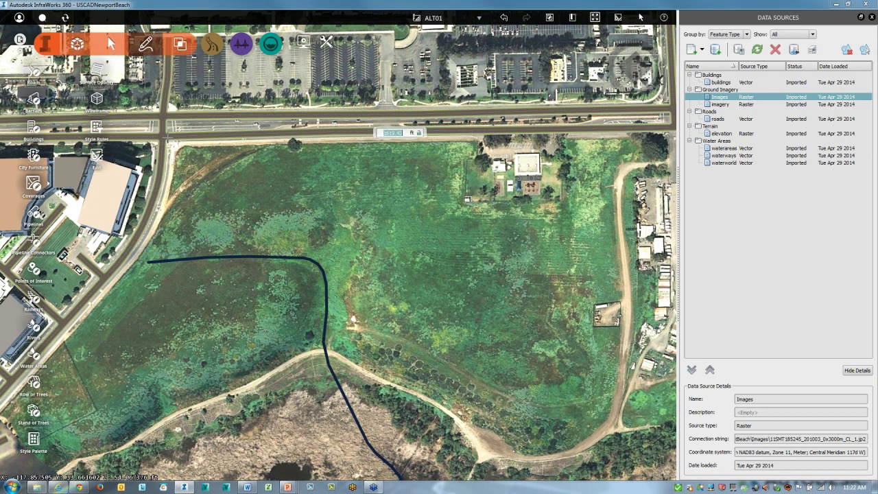
left_click(164, 137)
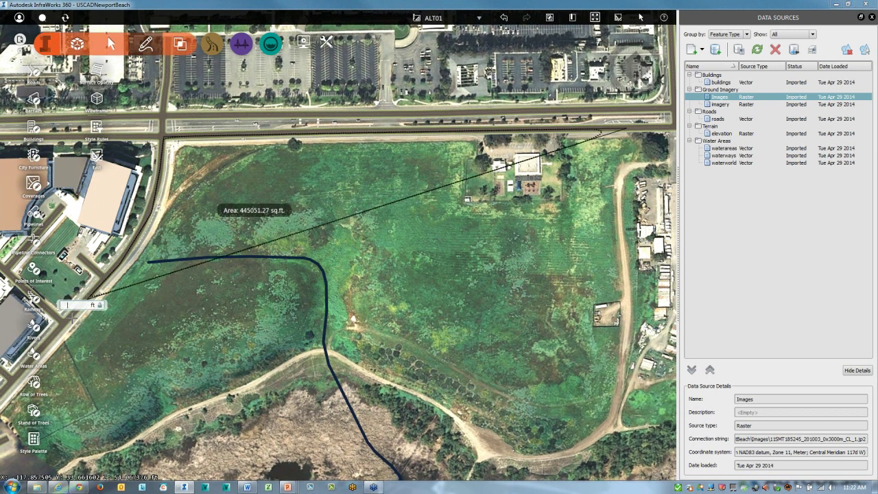
double_click(72, 317)
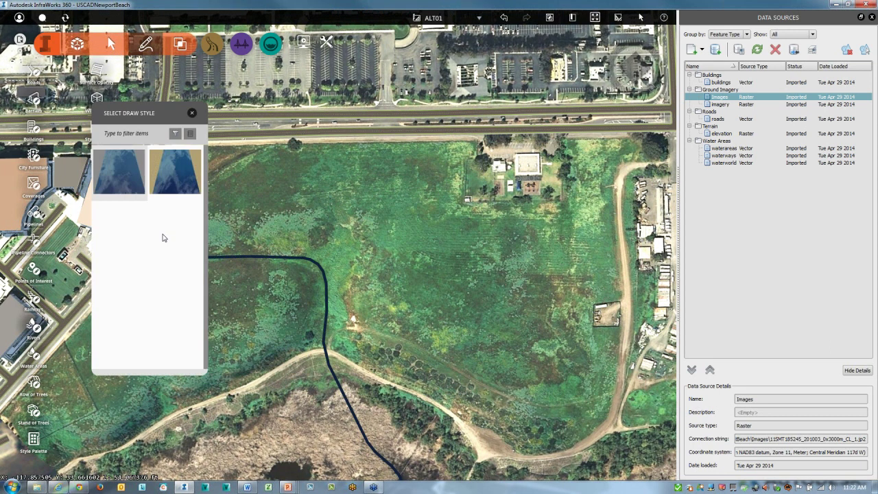
left_click(191, 113)
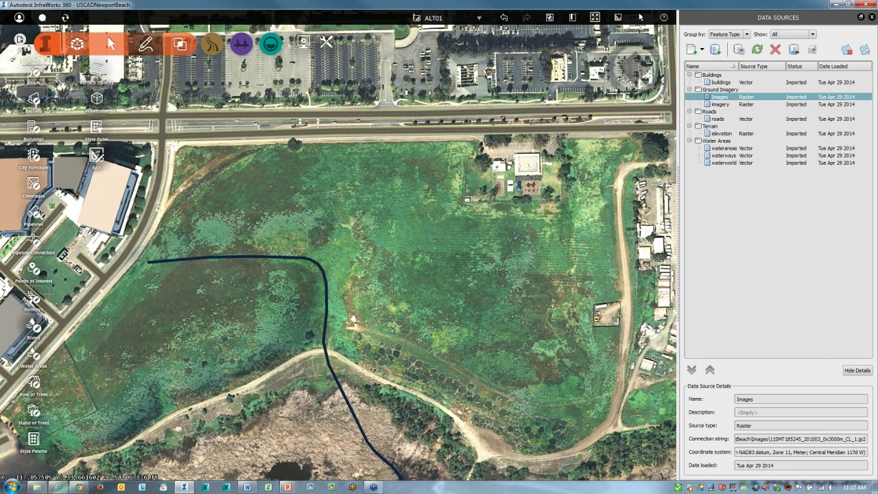
- Hide the data sources and draw a grass with gravel coverage of about 1,495,000 sq ft over the field, between the streets and dirt path
left_click(33, 183)
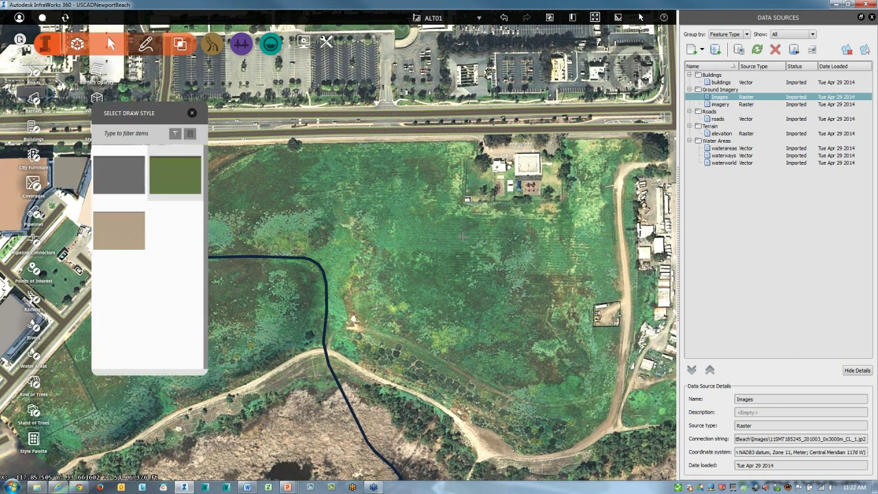
scroll(465, 235, "up", 2)
left_click_drag(465, 235, 493, 248)
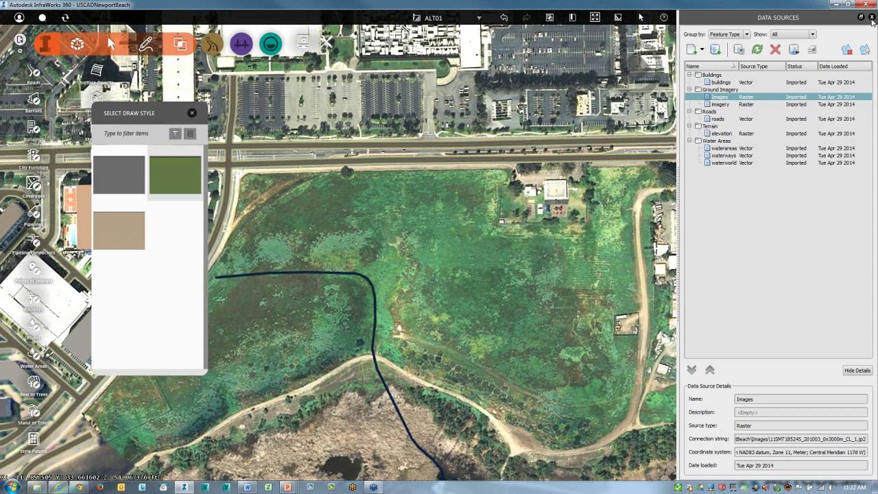
left_click(872, 18)
key("Escape")
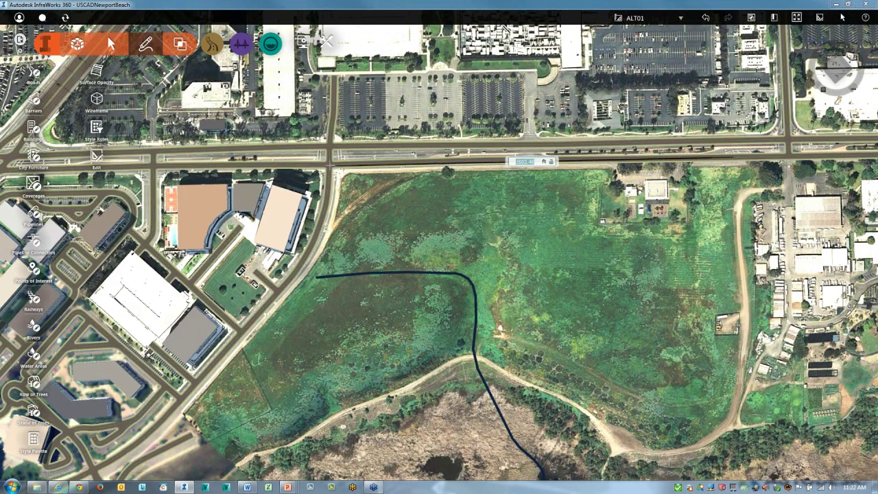
left_click(329, 165)
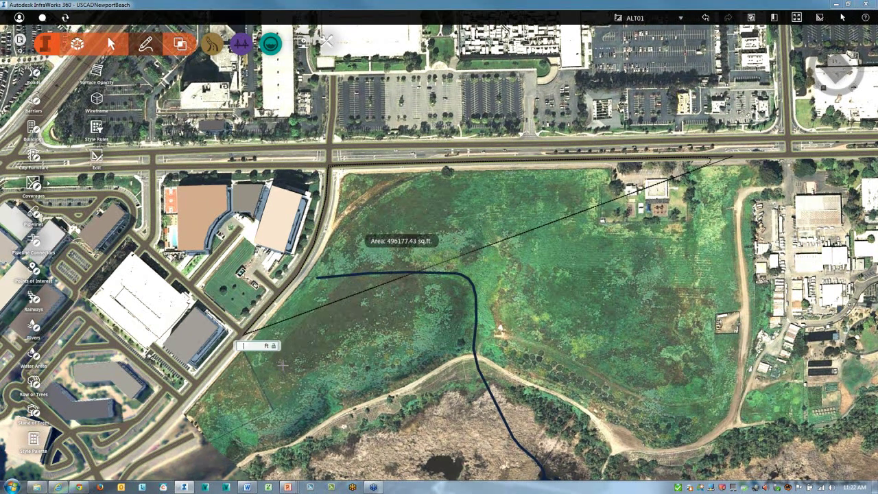
left_click(240, 341)
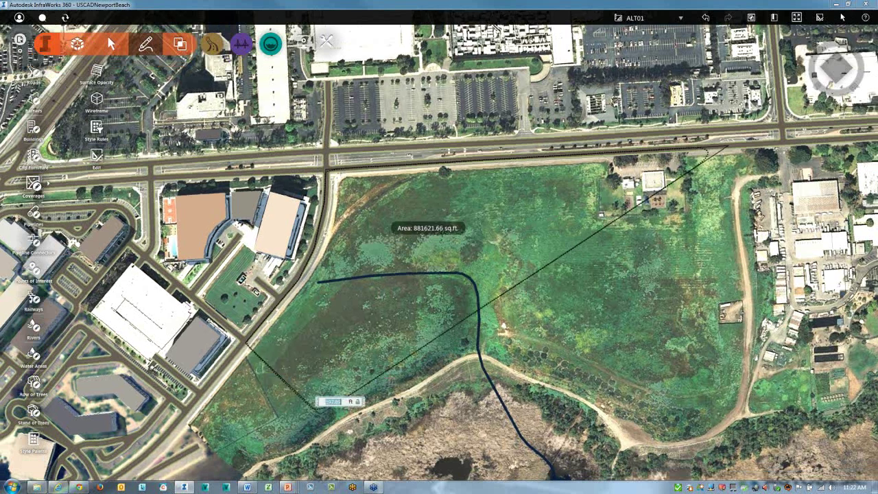
left_click(465, 341)
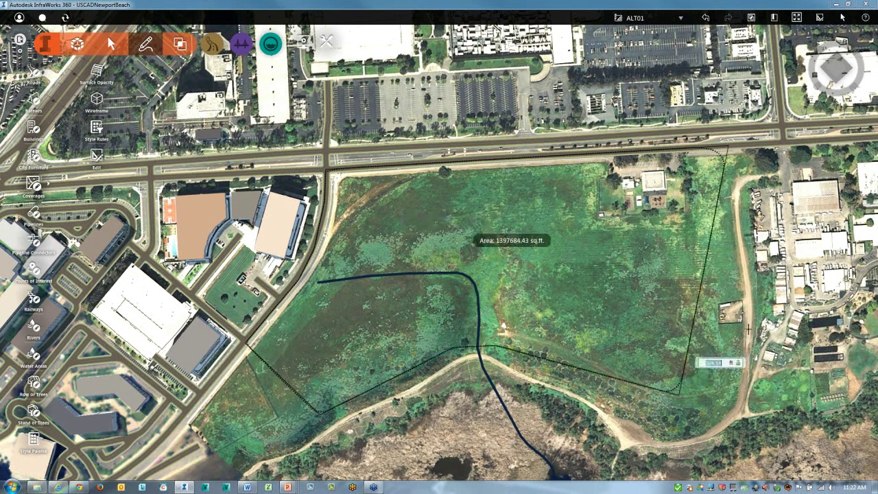
left_click_drag(748, 330, 756, 326)
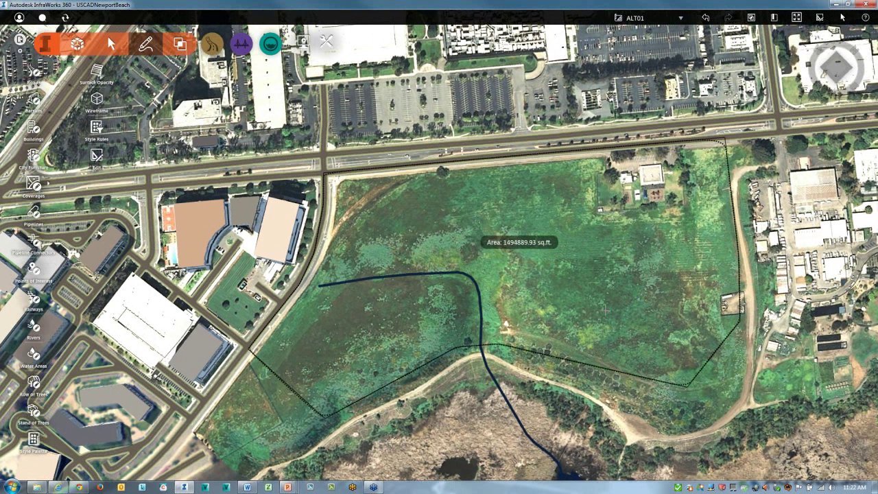
key("Return")
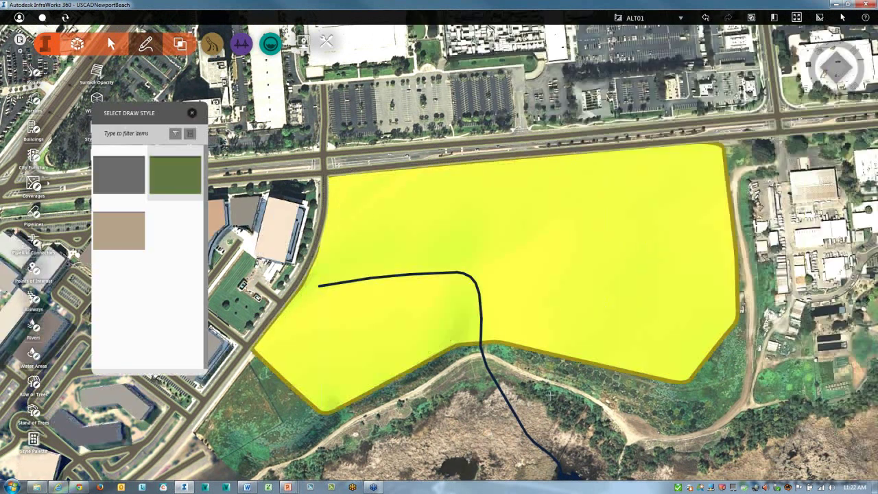
key("Escape")
key("Escape")
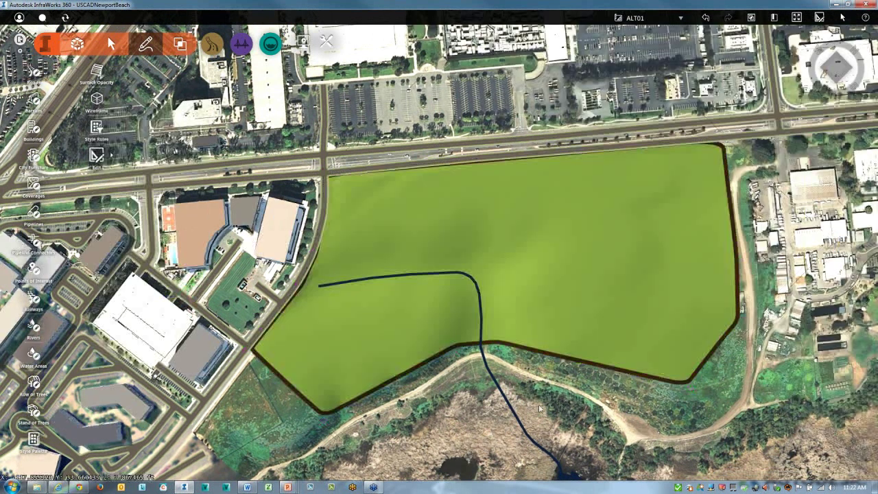
- Inspect the new grass coverage over the field from several oblique and overhead angles
left_click_drag(540, 408, 542, 333)
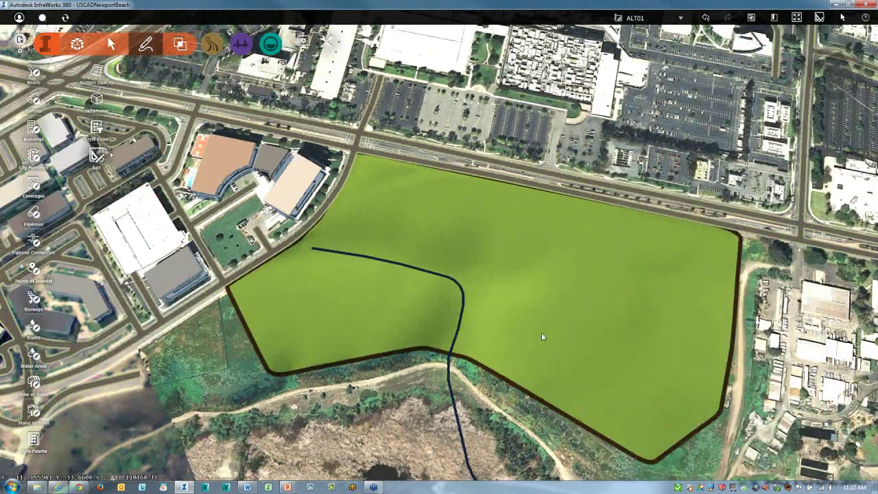
middle_click_drag(541, 332, 569, 237)
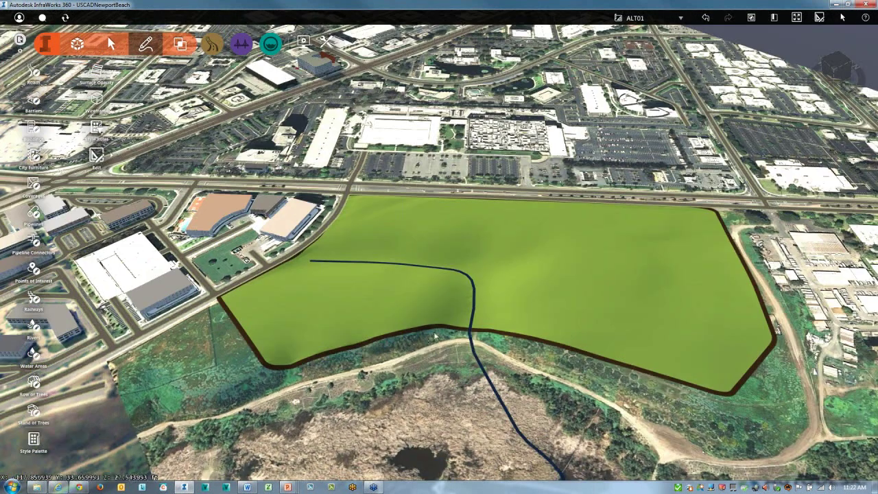
scroll(439, 334, "up", 5)
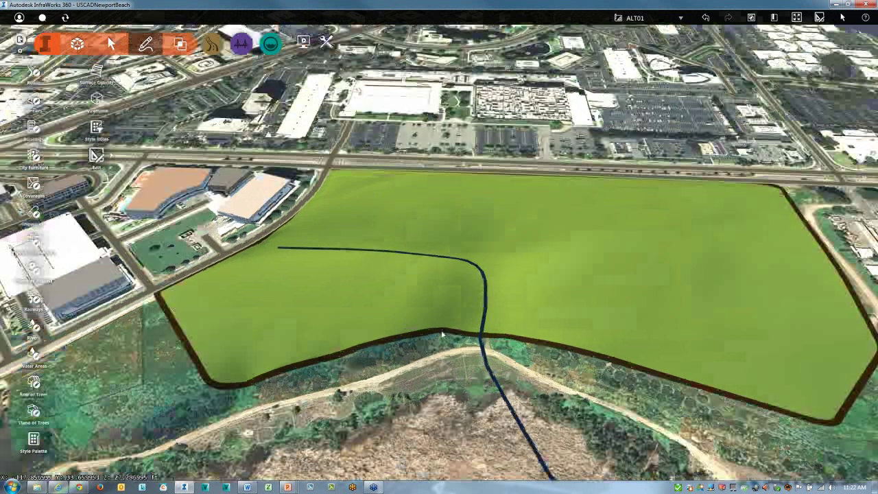
left_click_drag(440, 363, 500, 314)
middle_click_drag(500, 314, 520, 326)
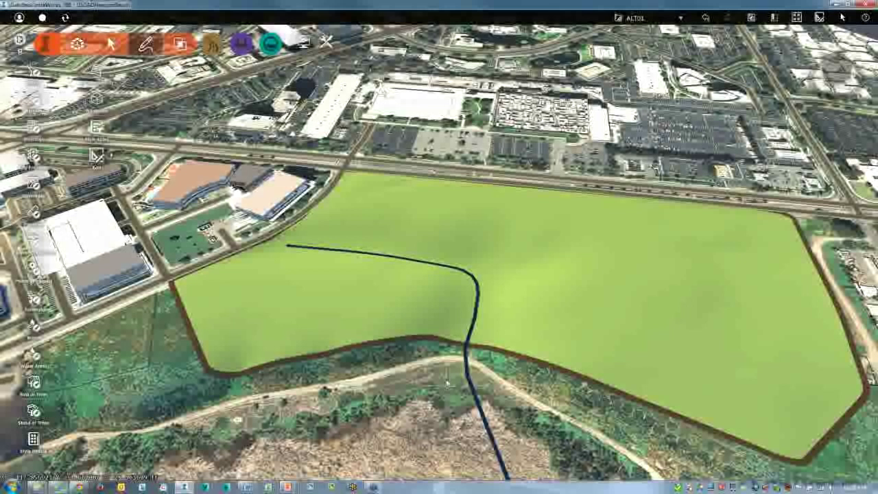
scroll(505, 343, "up", 3)
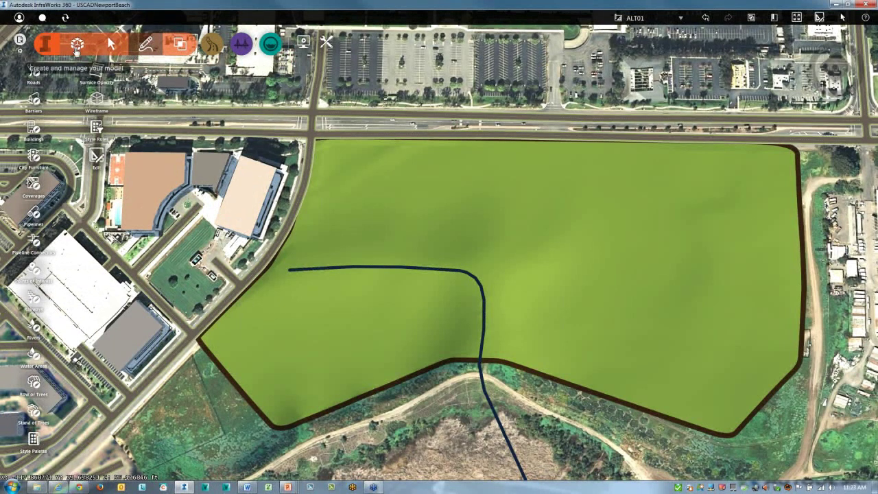
- Open the style palette and browse its road and City Block material styles, ending in the Land Cover materials
left_click(77, 44)
left_click(32, 212)
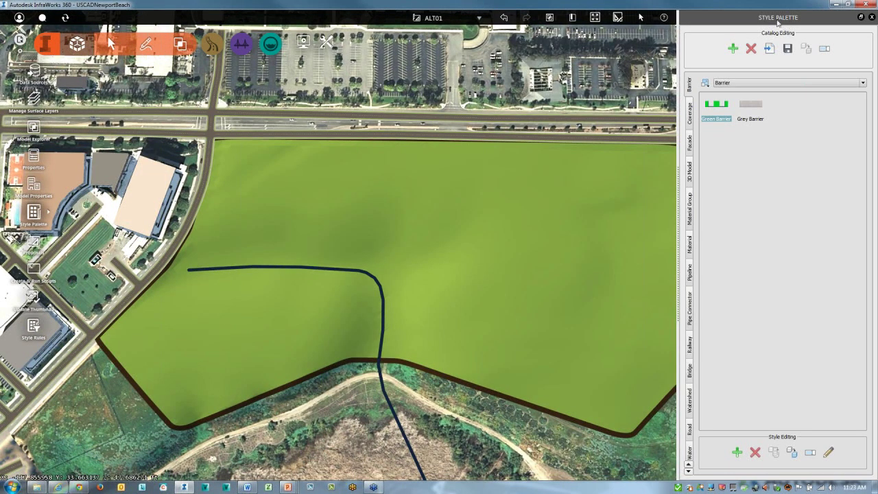
left_click(690, 252)
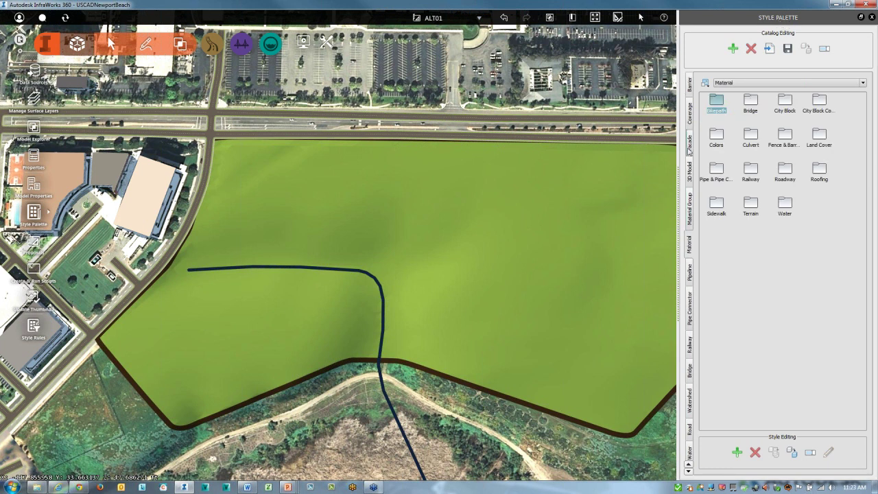
left_click(690, 428)
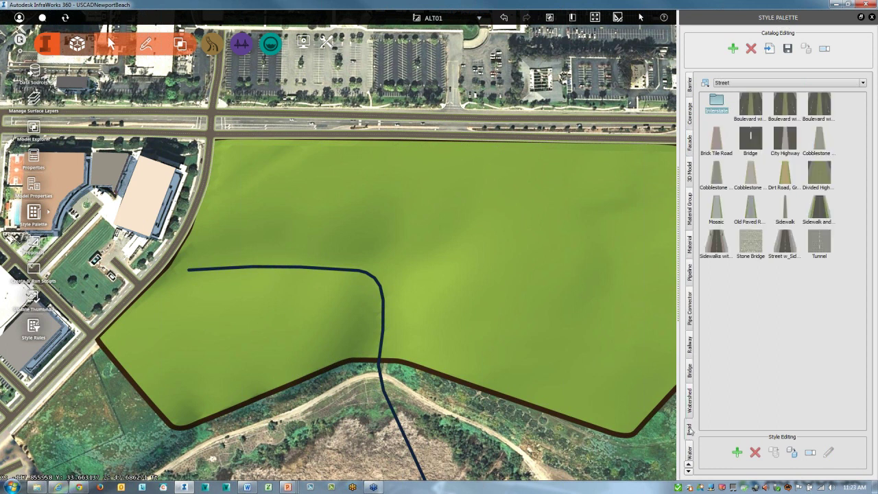
left_click(690, 248)
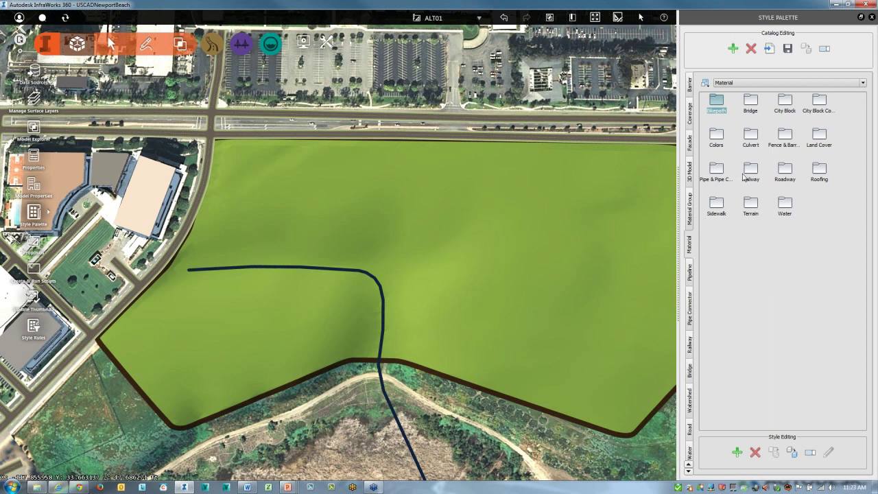
double_click(782, 105)
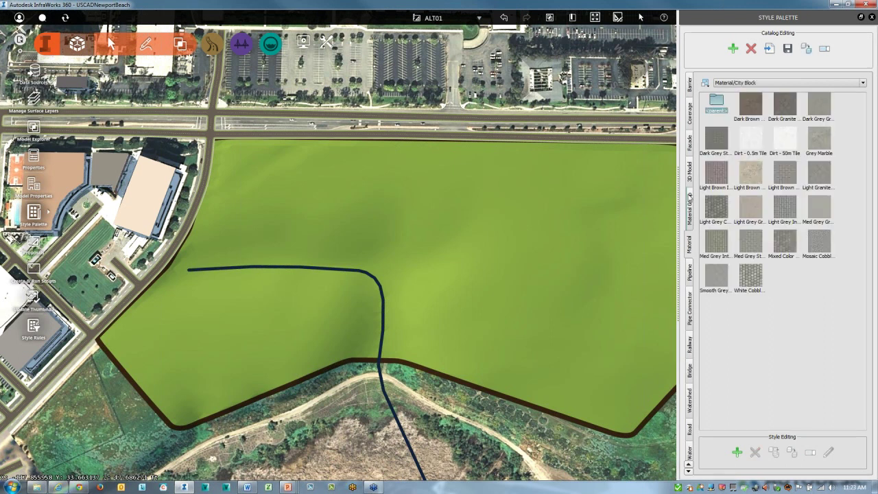
left_click(717, 105)
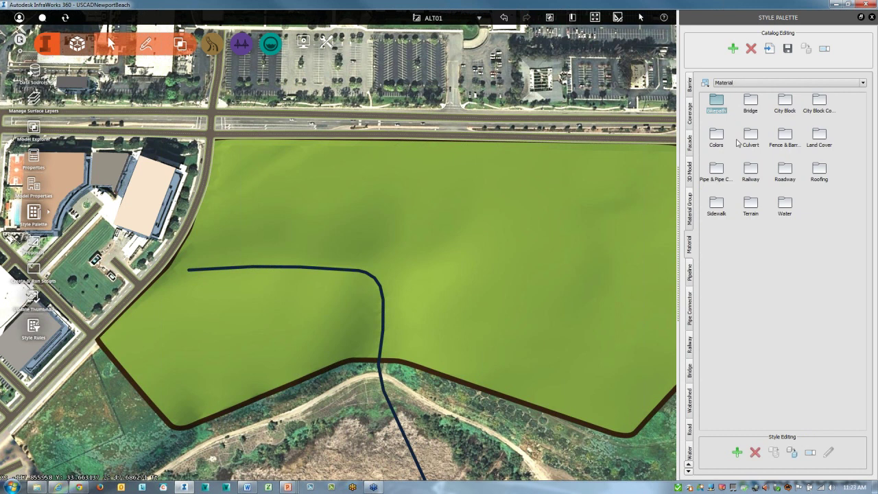
double_click(819, 140)
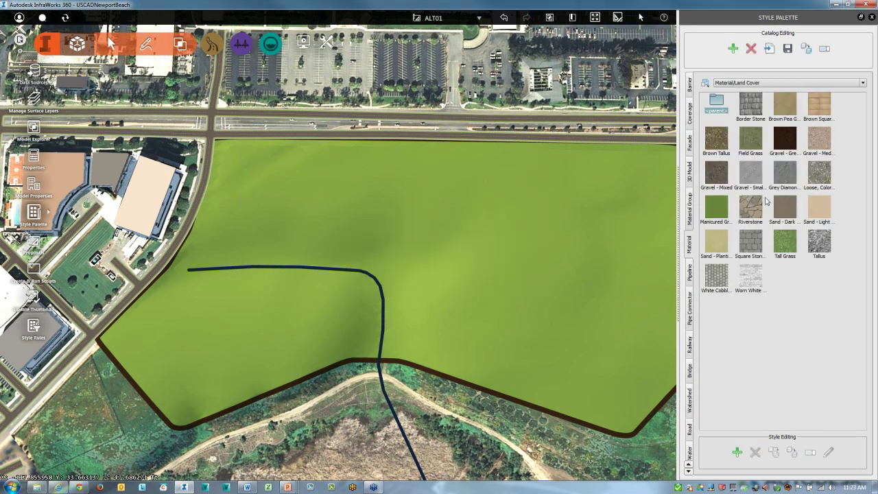
- Apply the Tall Grass material to the field coverage and examine its texture up close along the coverage edge
left_click_drag(787, 241, 598, 349)
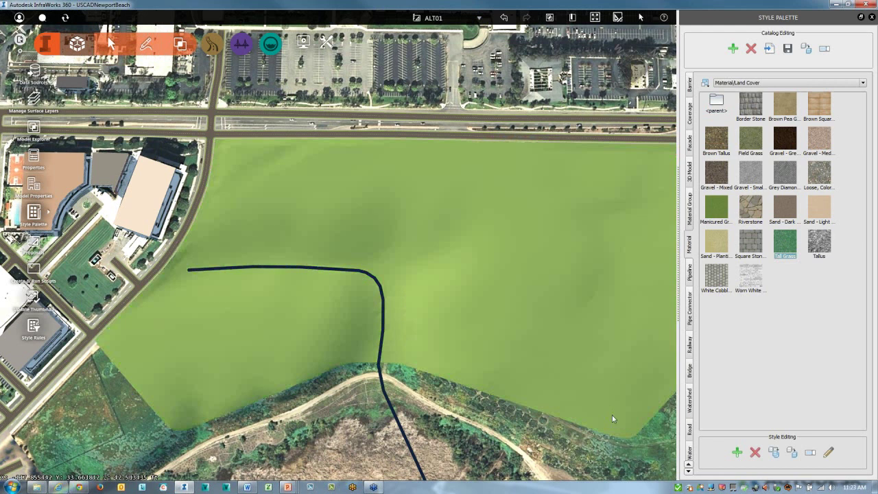
scroll(611, 414, "up", 5)
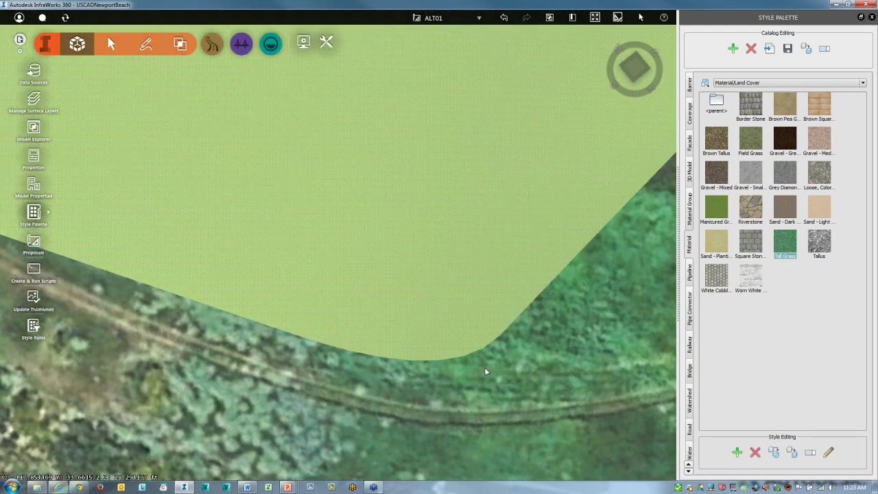
scroll(424, 305, "up", 2)
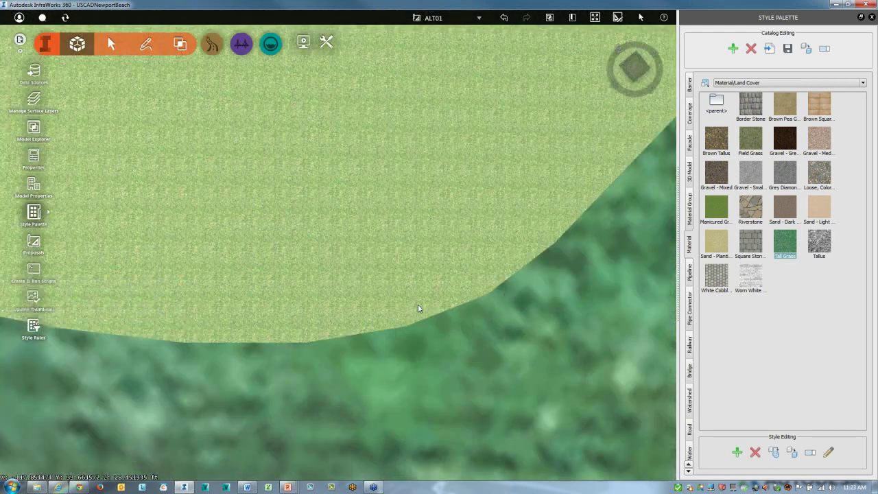
scroll(385, 282, "up", 2)
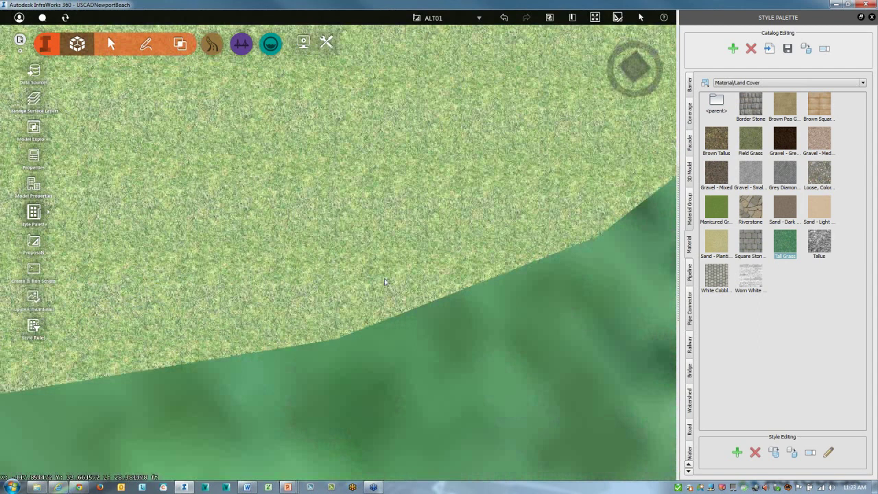
scroll(385, 281, "up", 2)
middle_click_drag(464, 352, 484, 257)
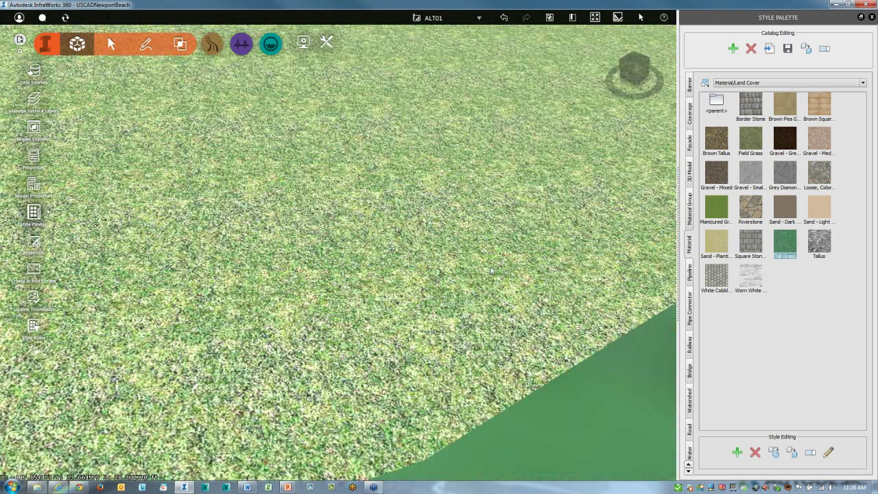
middle_click_drag(491, 271, 391, 266)
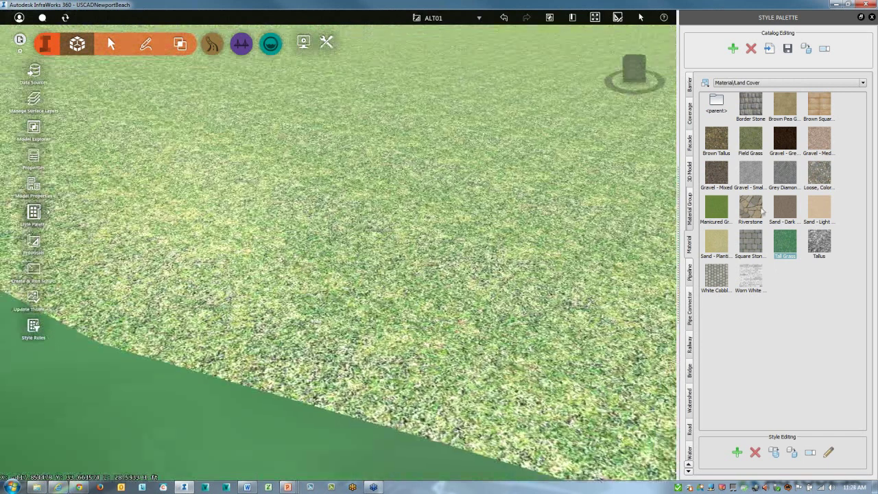
- Try the Riverstone and Border Stone land cover materials on the field coverage and view the result from farther away
left_click_drag(716, 209, 356, 319)
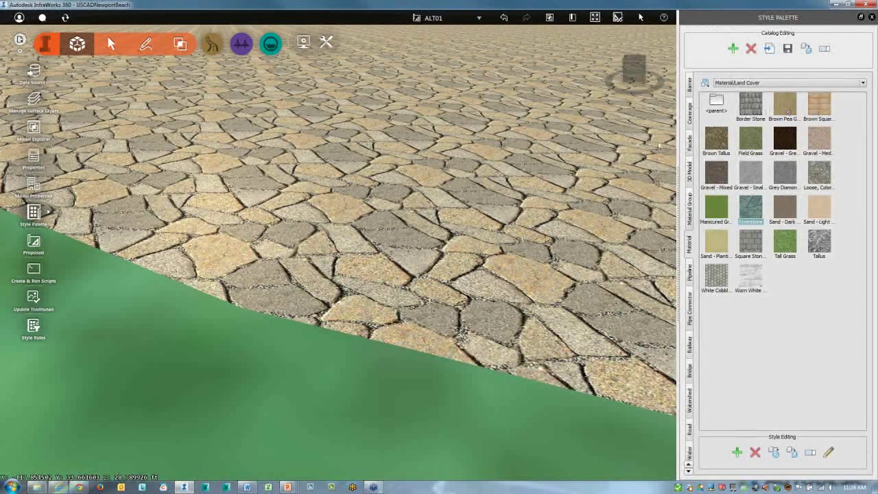
left_click_drag(751, 104, 449, 243)
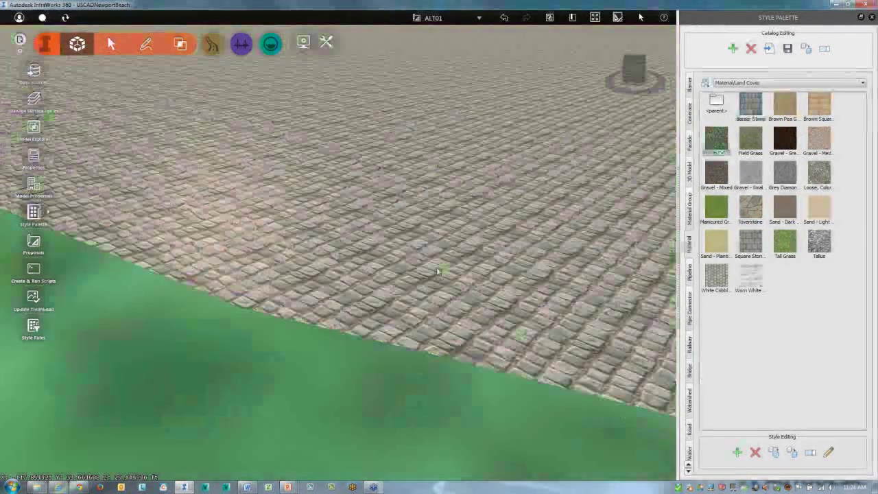
left_click_drag(437, 272, 564, 318)
scroll(565, 317, "down", 4)
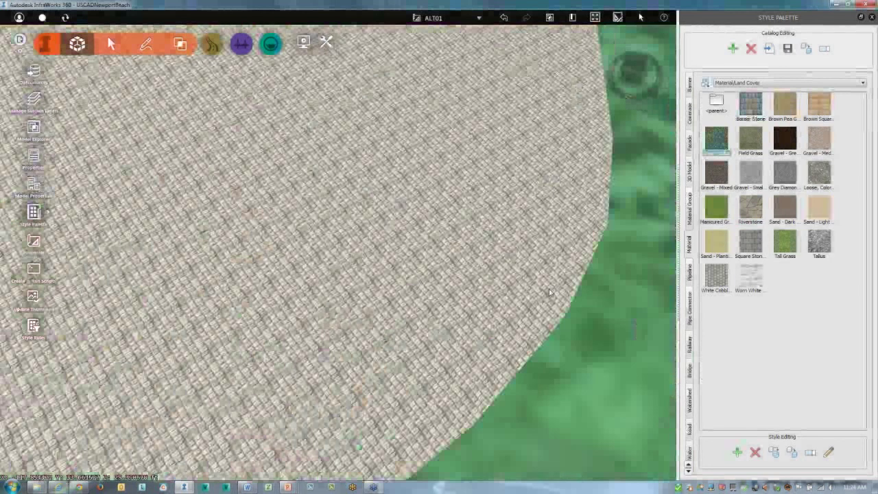
scroll(550, 292, "down", 6)
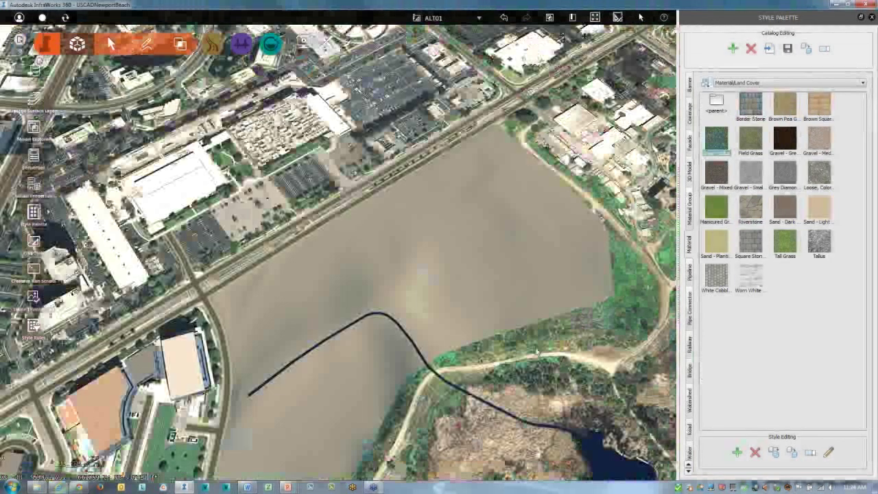
- Draw a small five-sided grass coverage in the marsh beyond the dirt path, beside the dark pond
left_click_drag(537, 352, 461, 330)
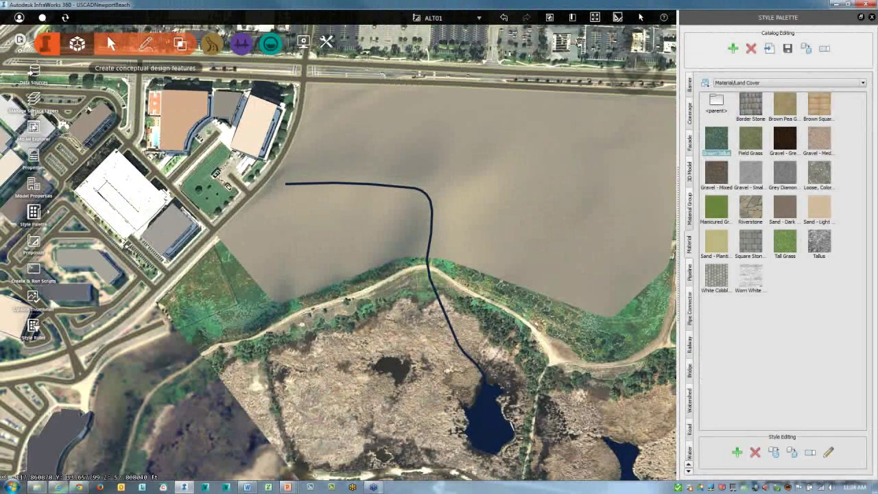
left_click(145, 43)
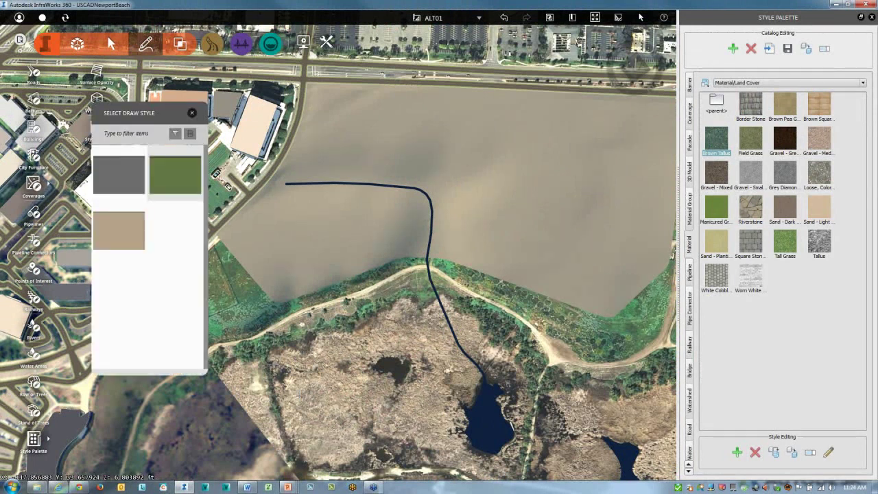
left_click(279, 367)
left_click(306, 406)
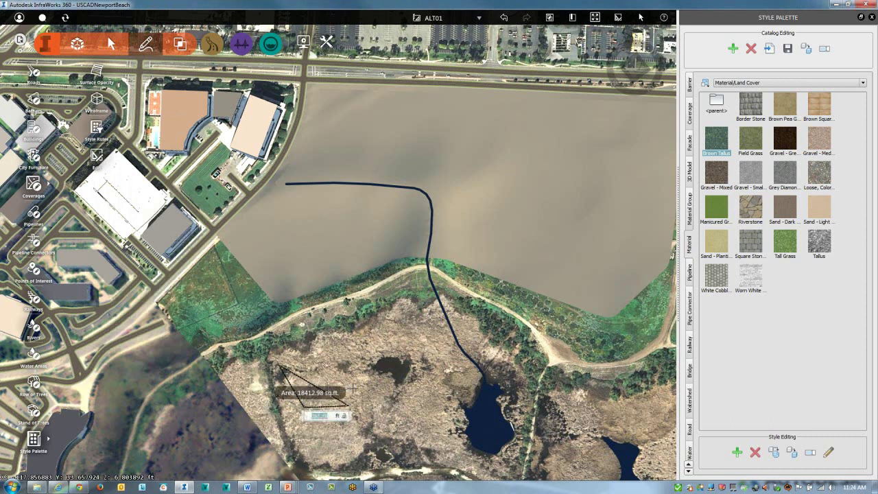
left_click(350, 403)
left_click(358, 370)
left_click(338, 343)
double_click(337, 343)
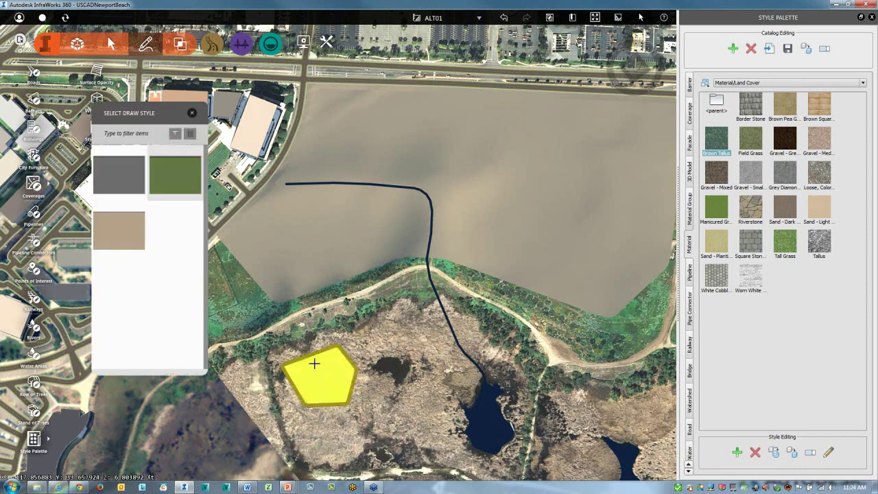
- Shape the terrain to the new five-sided coverage and lower it below the surrounding ground into a pit
left_click_drag(314, 364, 337, 296)
right_click(336, 297)
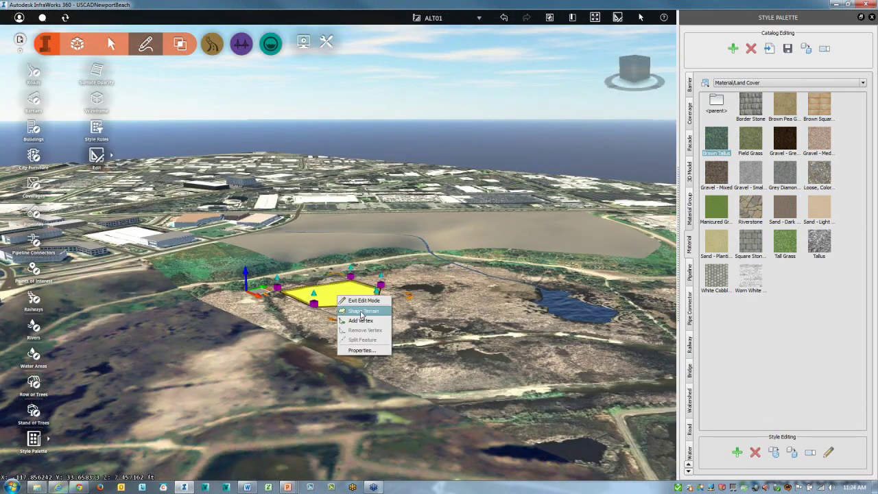
left_click(362, 311)
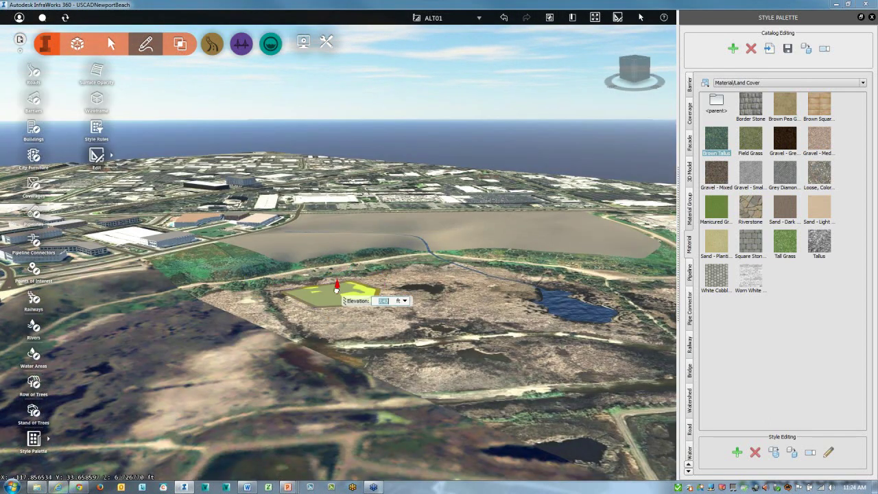
left_click_drag(337, 289, 336, 315)
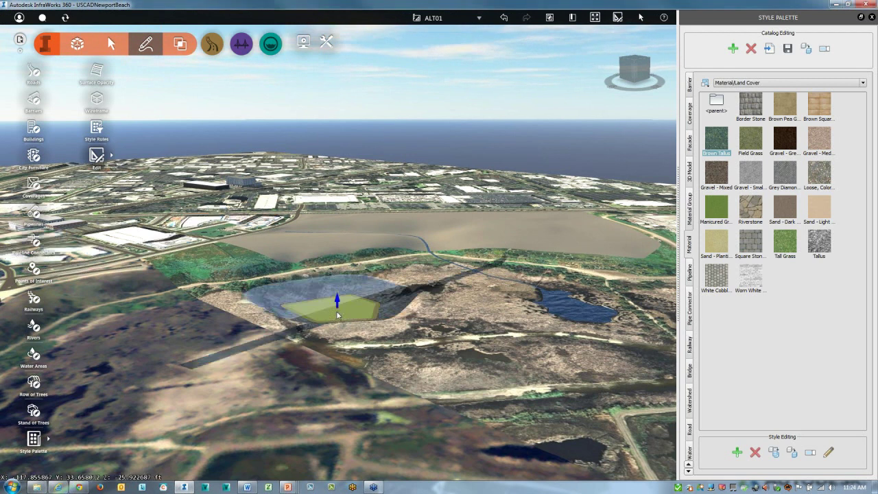
- Raise the five-sided coverage to an elevation of about 80 ft so the terrain forms a flat-topped mound
left_click_drag(316, 342, 277, 274)
scroll(274, 336, "up", 3)
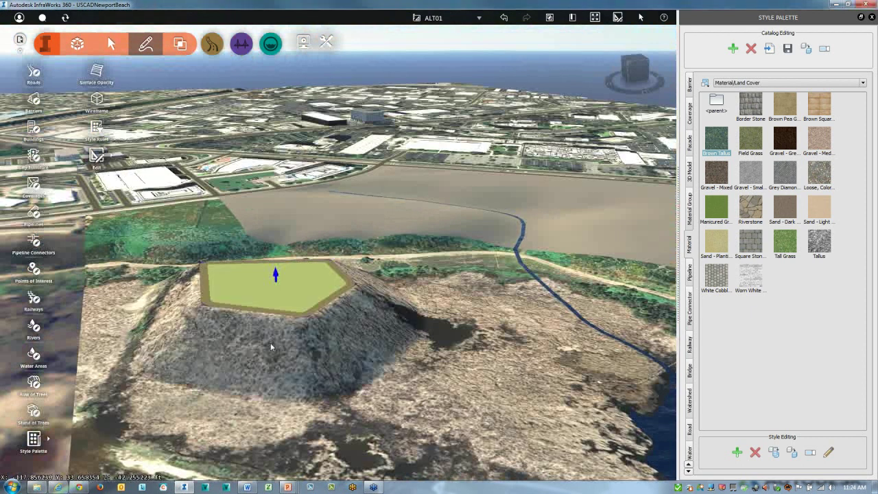
left_click_drag(256, 346, 441, 307, "shift")
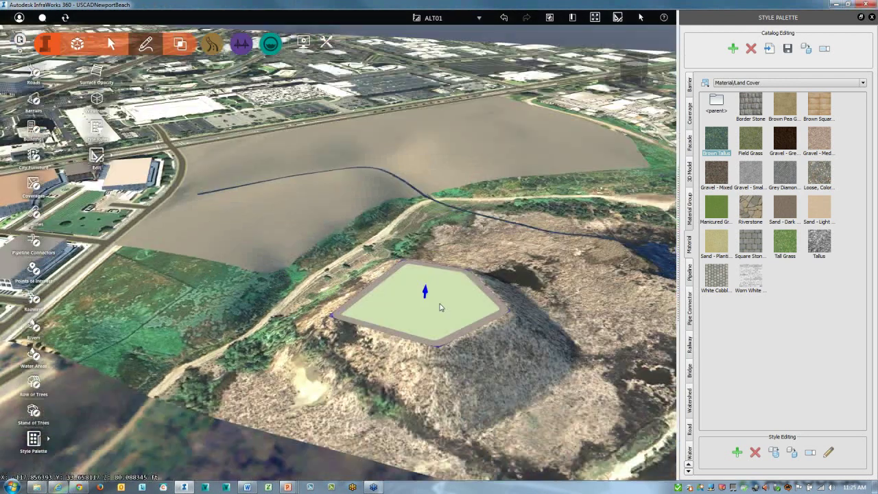
- Select the raised coverage for editing and reshape it by moving its corner vertex, checking the distorted mound from several angles
left_click(456, 311)
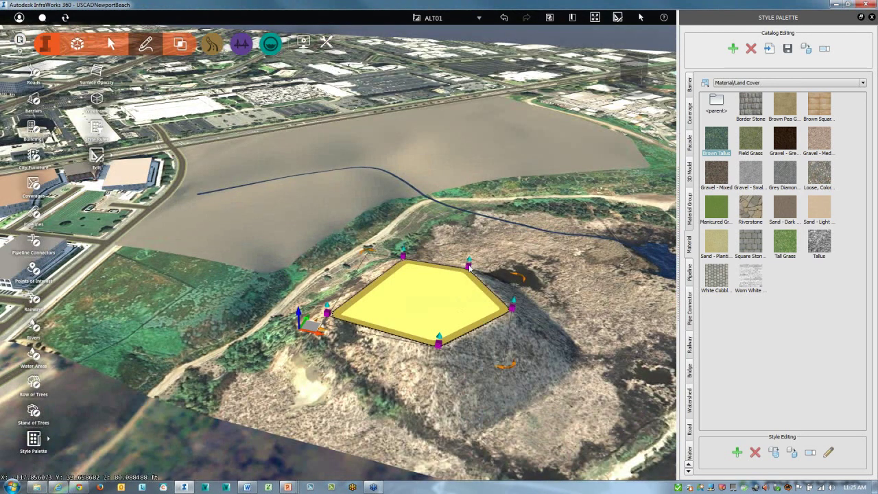
left_click_drag(468, 264, 494, 375)
middle_click_drag(494, 375, 223, 231, "shift")
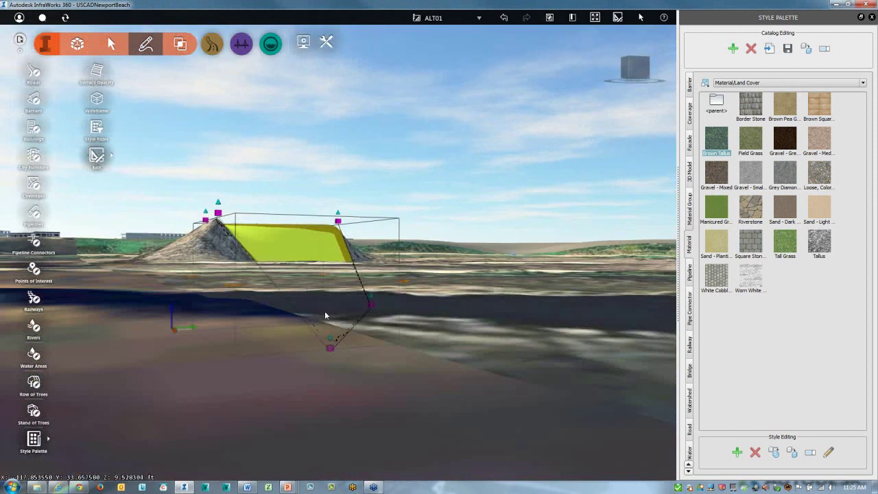
middle_click_drag(324, 311, 336, 342, "shift")
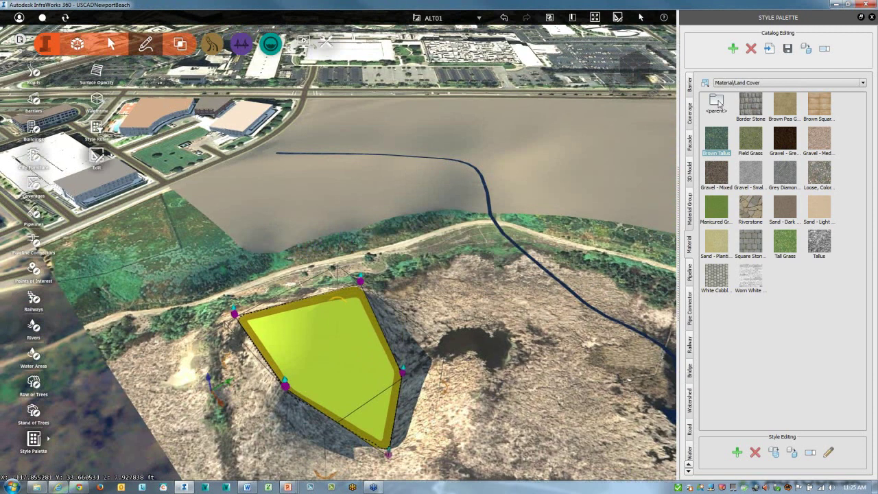
- Apply the Transparent material from the Colors material folder to the raised five-sided coverage, check the bare terrain, and close the style palette
double_click(717, 102)
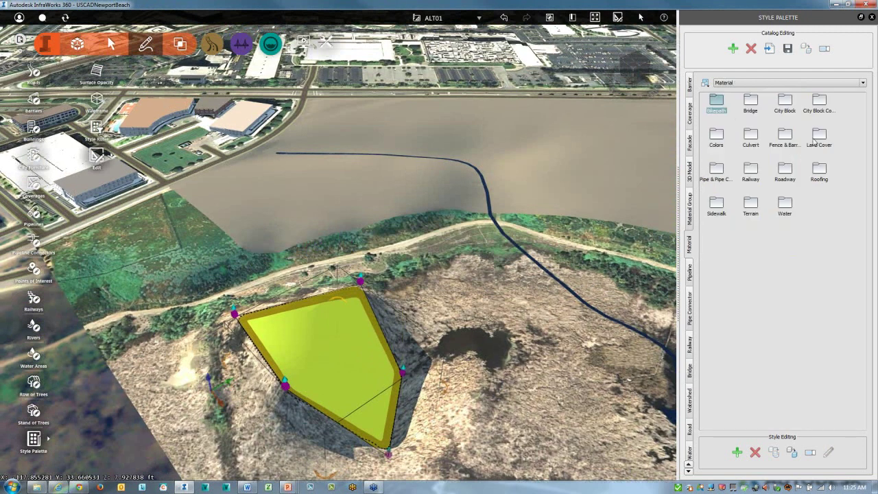
double_click(717, 136)
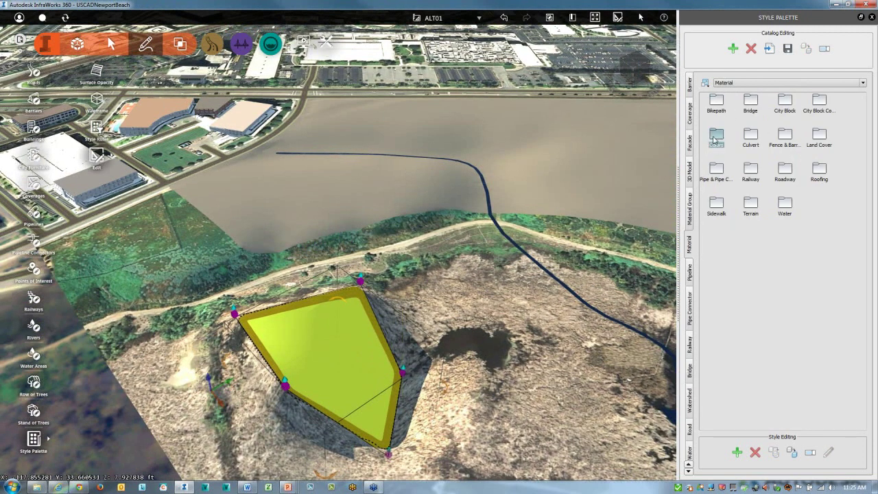
left_click_drag(819, 242, 343, 366)
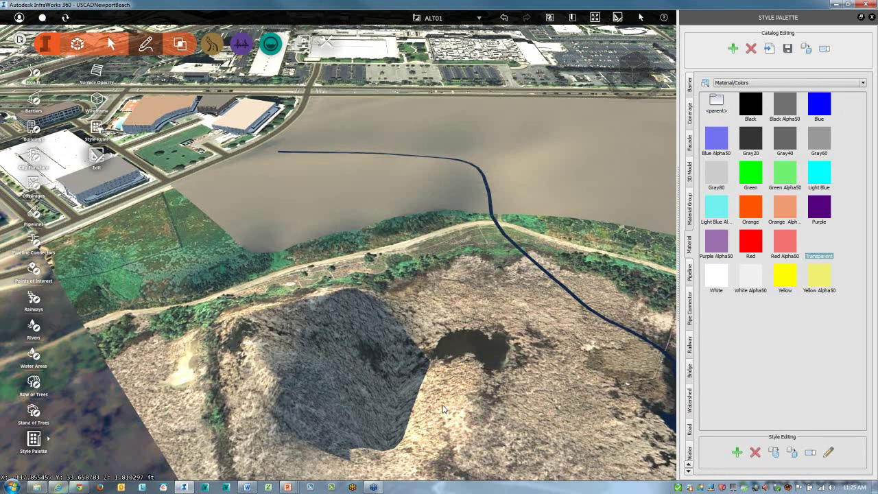
left_click_drag(451, 409, 252, 325)
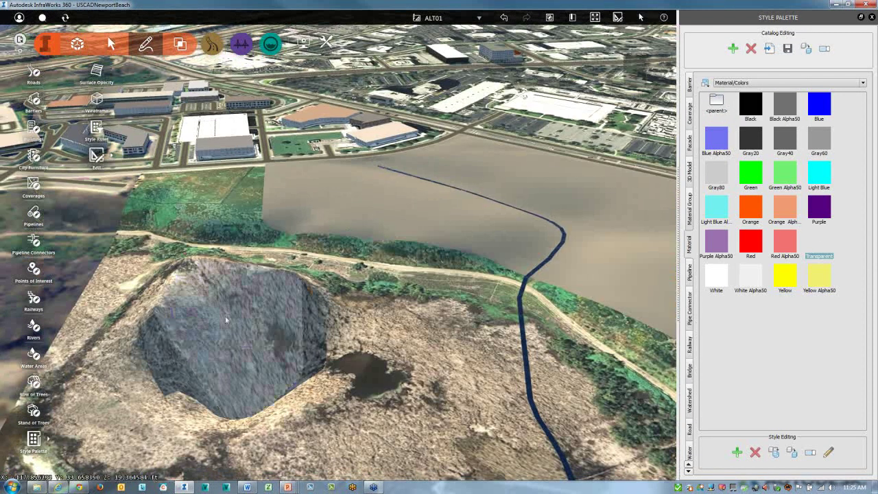
left_click(225, 318)
left_click(347, 377)
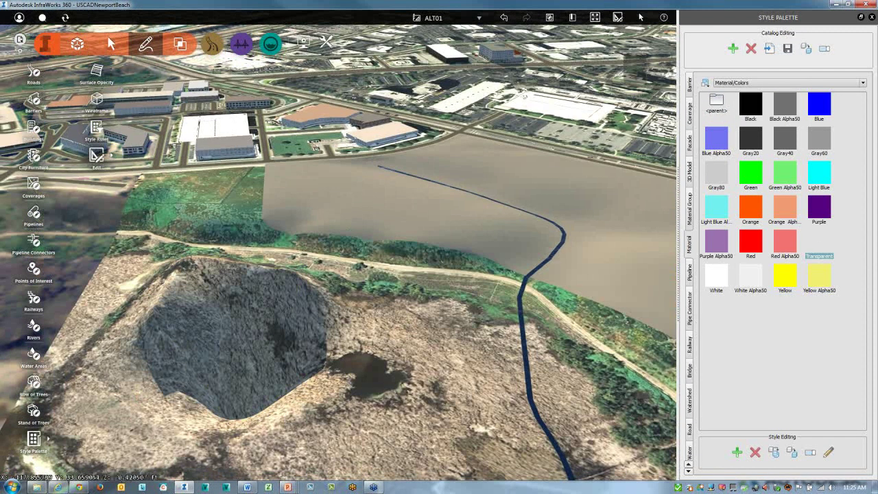
middle_click_drag(423, 354, 484, 339)
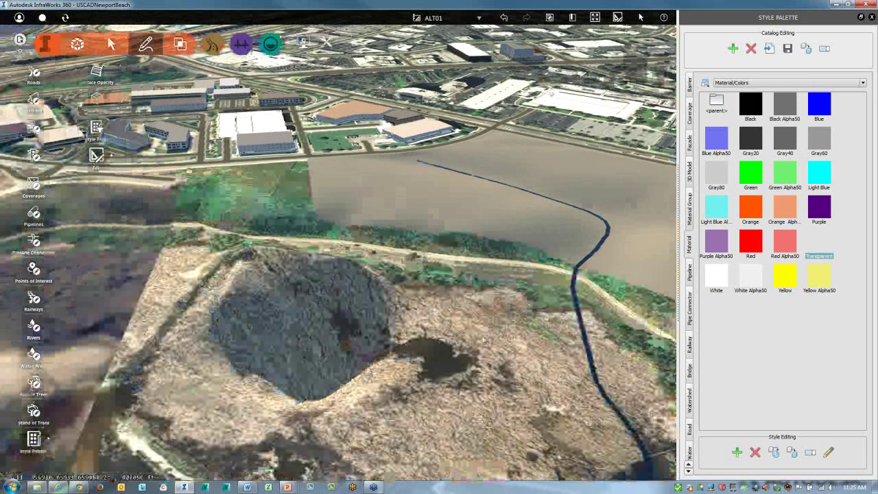
left_click_drag(484, 339, 484, 412)
left_click(871, 17)
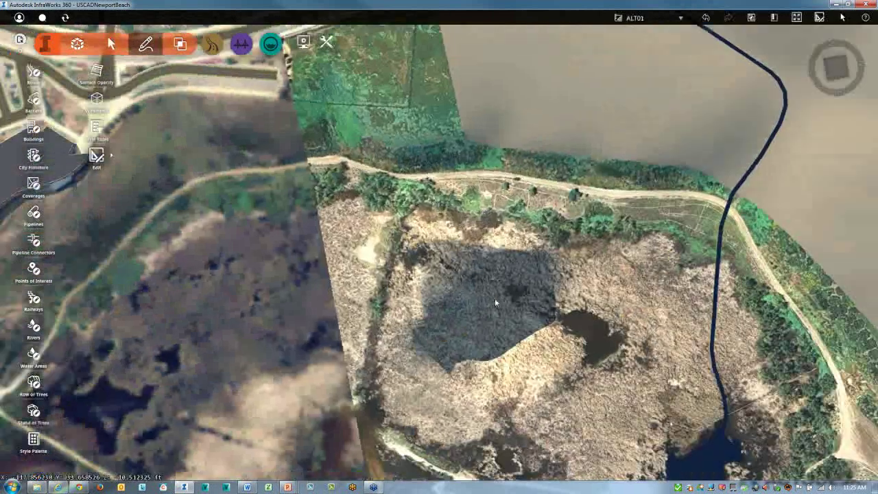
- Create a terrain theme named "elev" that colours the terrain by elevation
scroll(541, 244, "down", 2)
left_click_drag(541, 244, 509, 431)
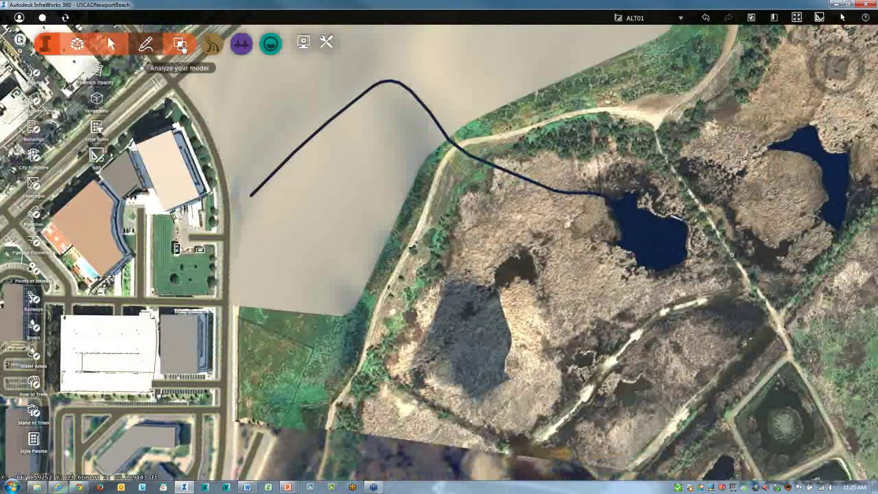
left_click(145, 44)
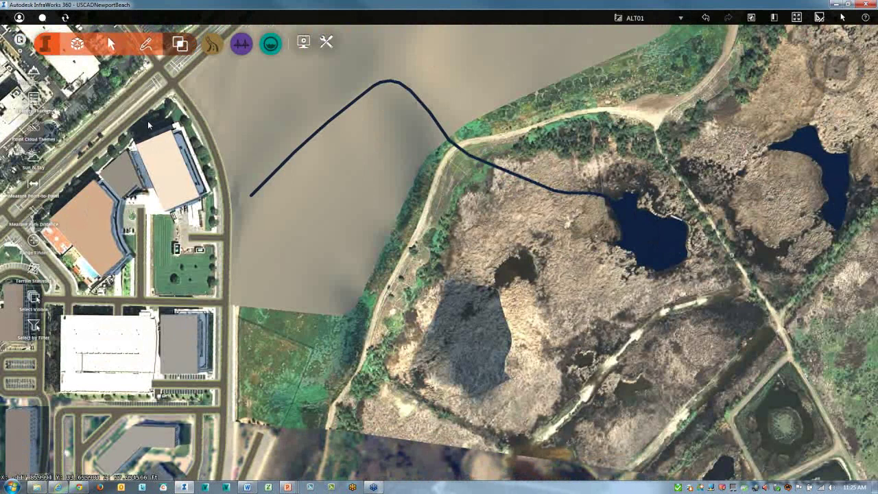
left_click(32, 72)
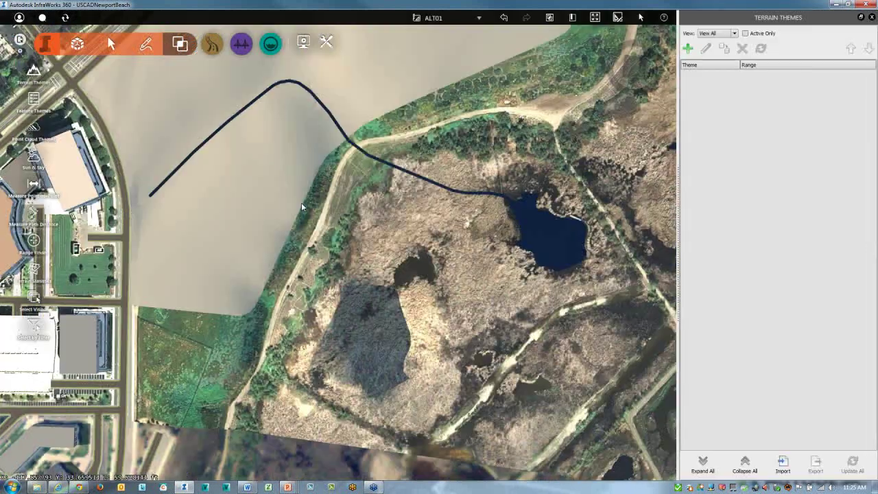
left_click(688, 49)
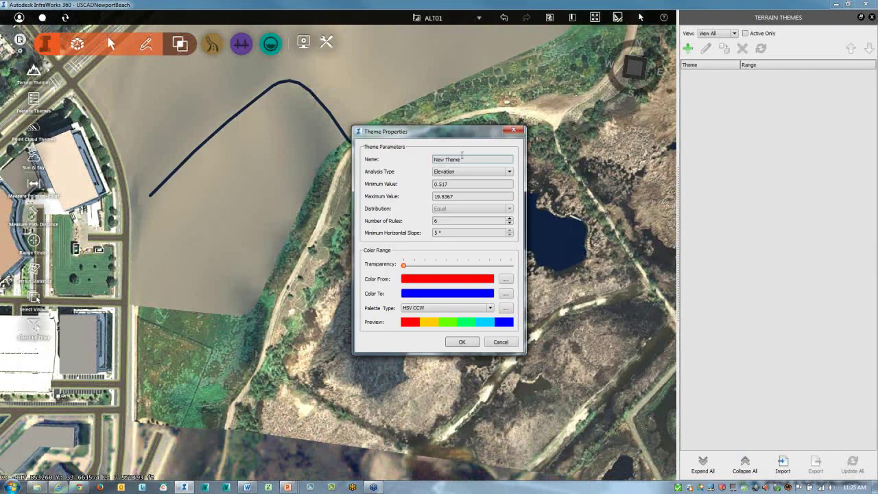
left_click_drag(461, 160, 427, 165)
type("elev")
left_click(472, 341)
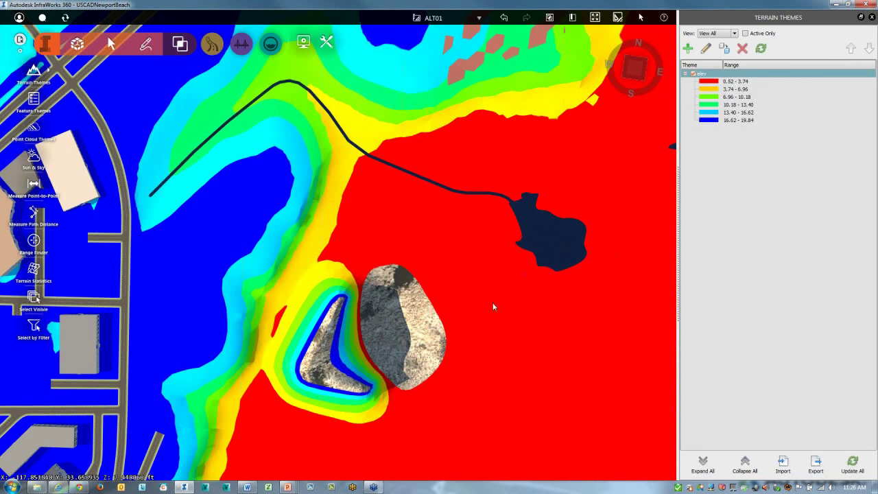
- Edit the elev theme so its range runs from a minimum of -20 to a maximum of 30
left_click_drag(494, 306, 485, 301)
middle_click_drag(484, 304, 431, 279, "shift")
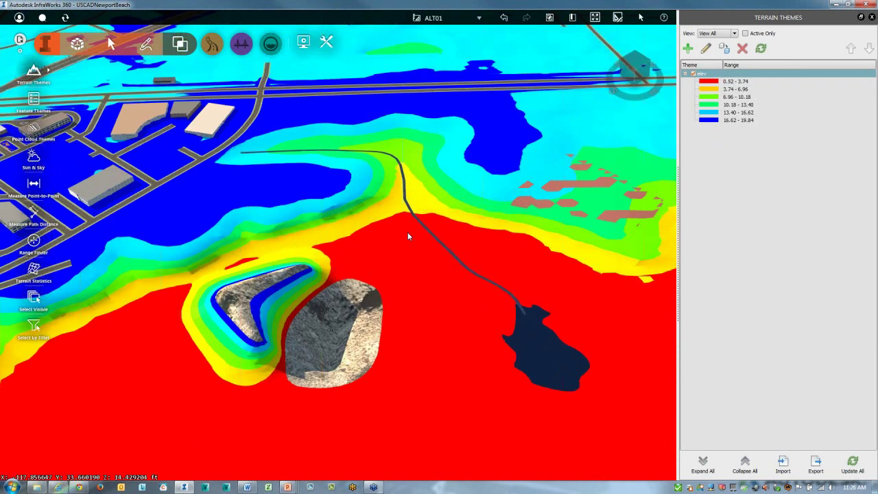
scroll(407, 234, "down", 4)
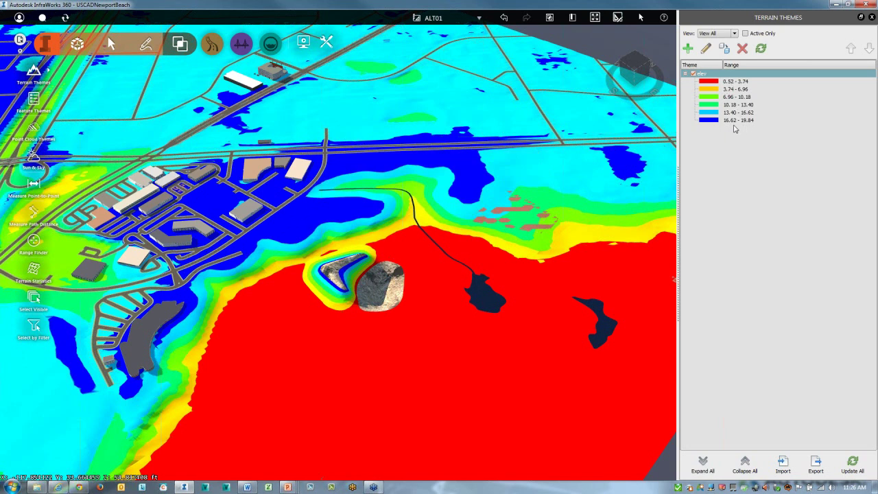
double_click(706, 74)
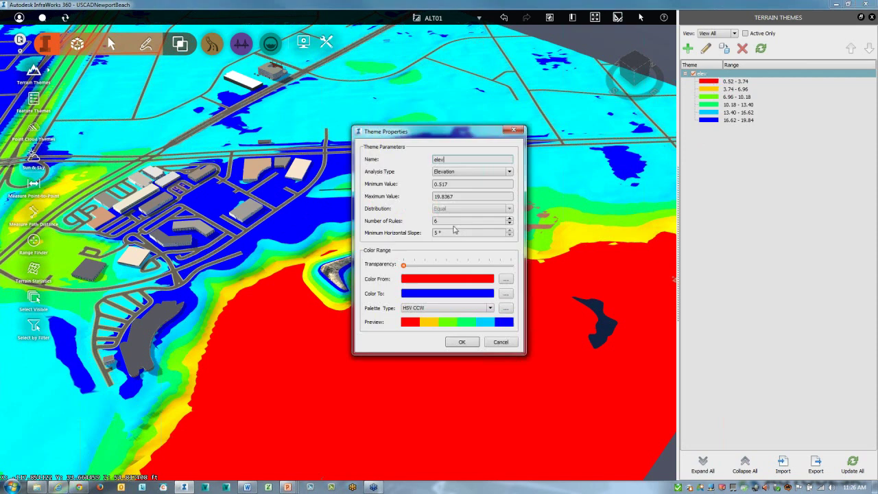
left_click_drag(455, 186, 419, 188)
type("2")
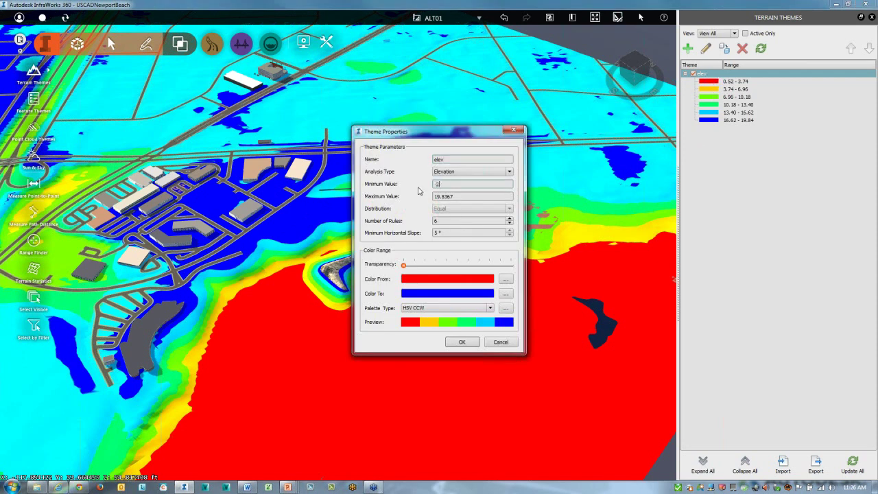
type("0")
key("Tab")
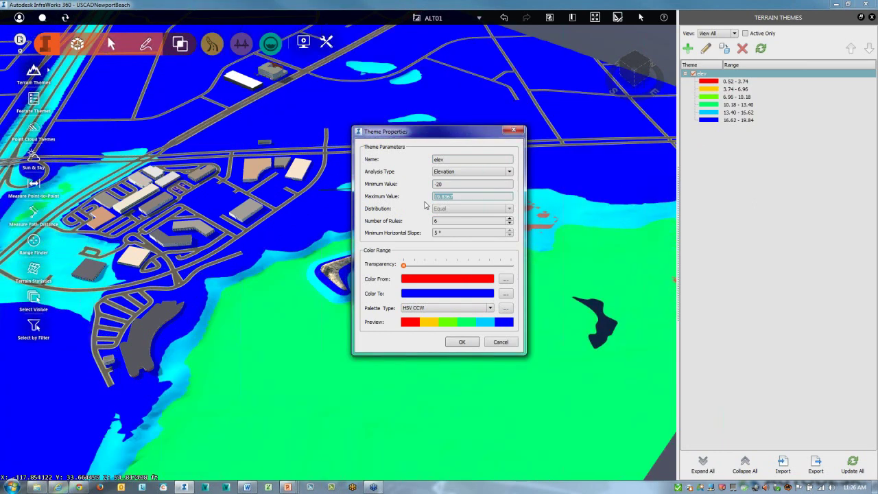
type("30")
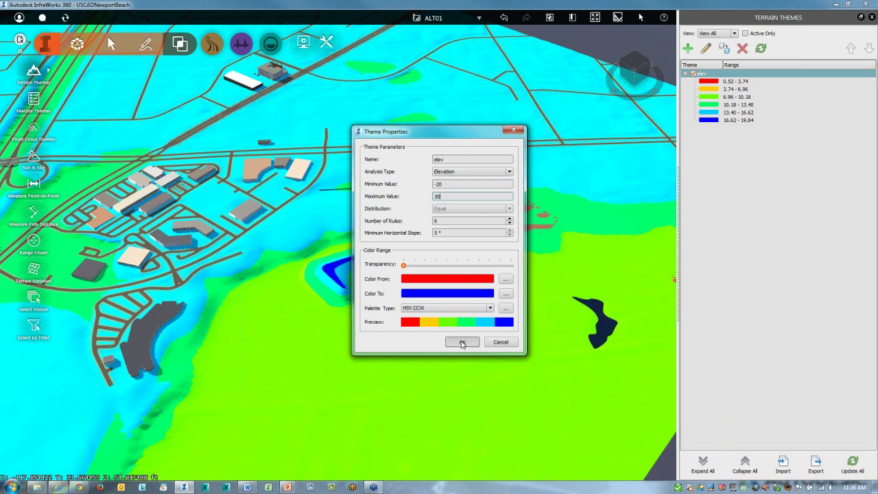
key("Return")
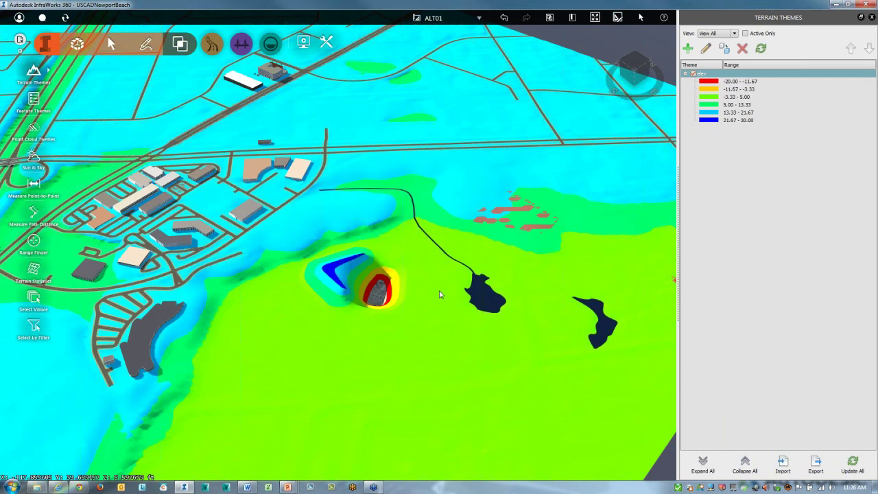
- Turn off the elev theme and create a slope analysis theme named "Slope" with the Slope palette at about half transparency
left_click_drag(439, 294, 392, 284)
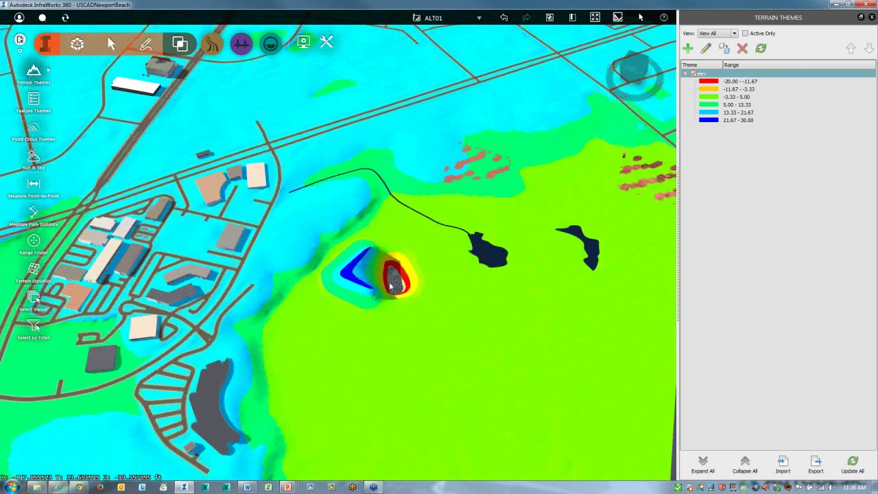
scroll(390, 285, "up", 4)
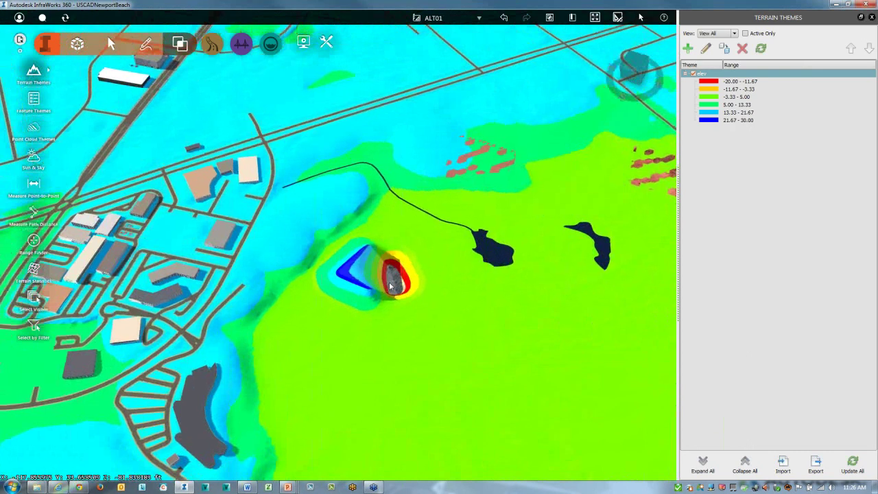
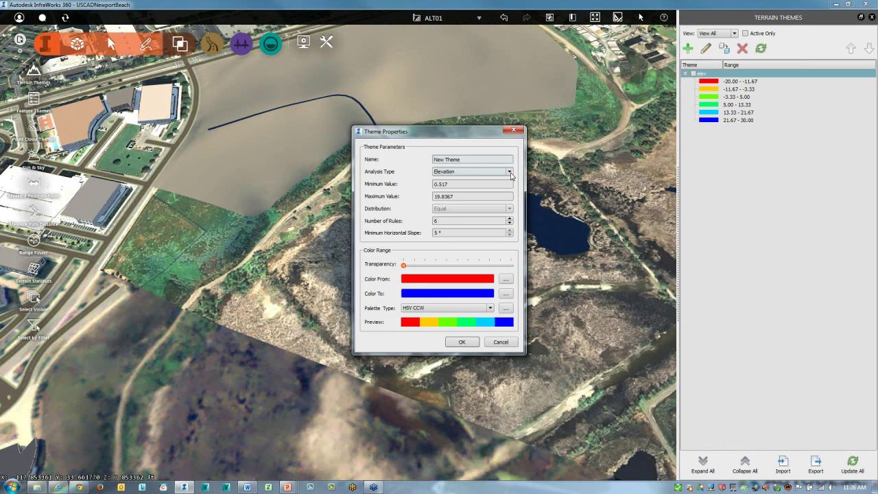
left_click(448, 195)
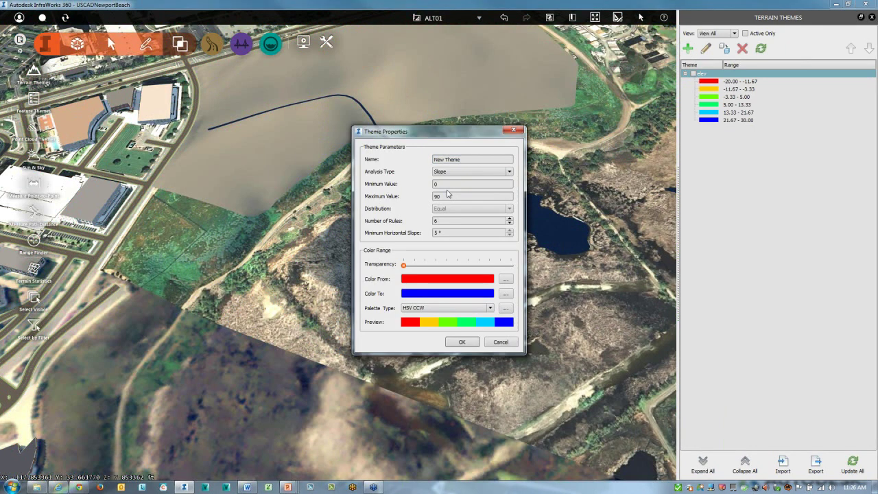
left_click_drag(468, 159, 425, 161)
type("Slope")
left_click(490, 308)
scroll(452, 339, "down", 5)
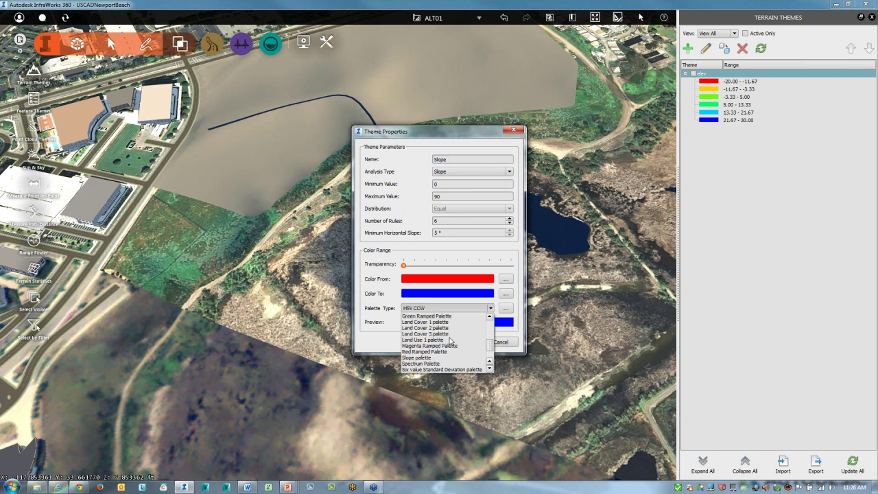
left_click(418, 328)
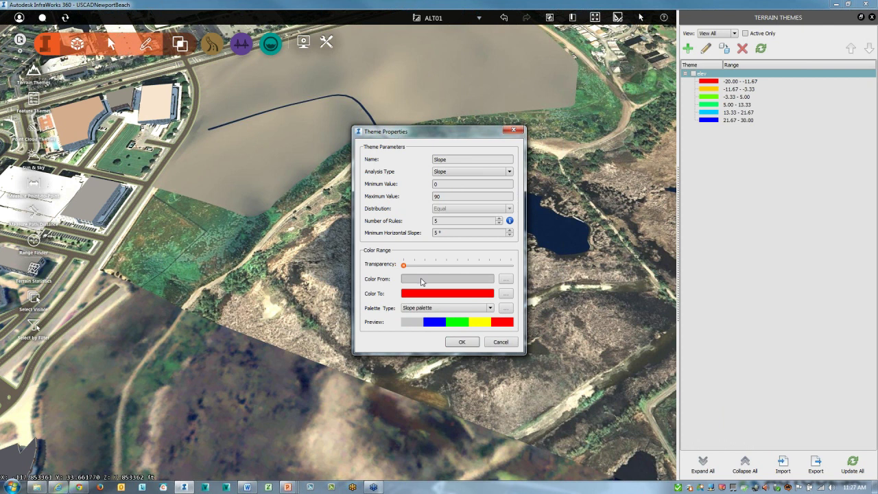
left_click_drag(403, 264, 459, 265)
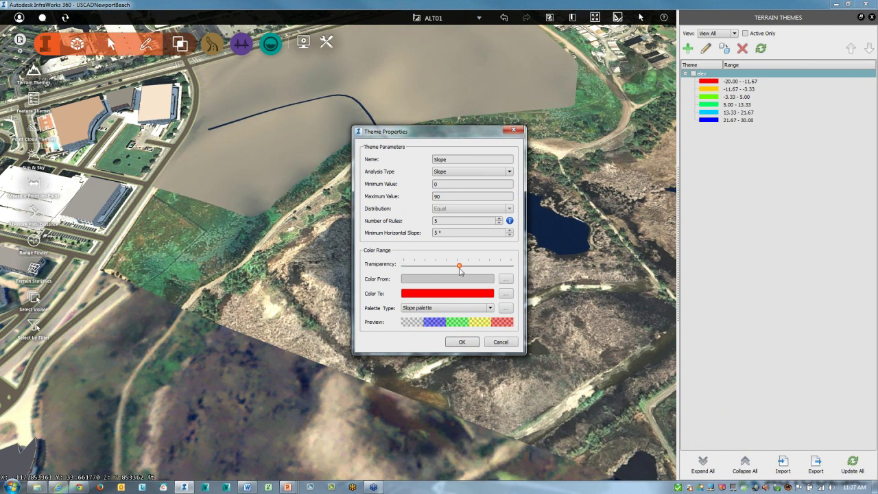
left_click(462, 342)
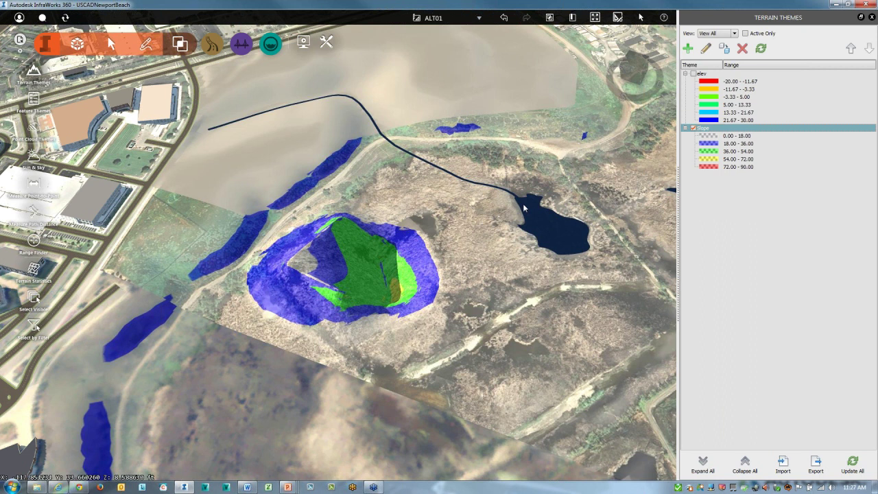
- Review the Slope theme's properties without changing them, and toggle the theme off and on to compare the terrain
double_click(703, 130)
left_click(500, 342)
left_click(693, 129)
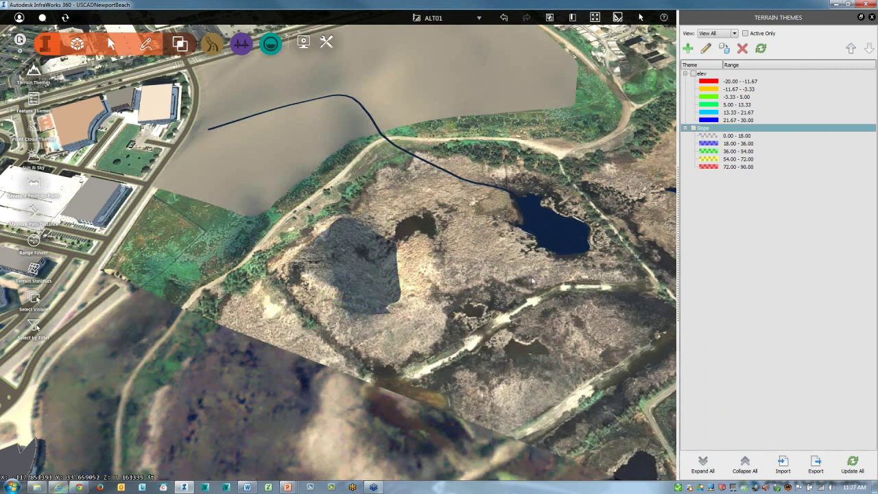
left_click_drag(529, 284, 480, 362)
left_click(694, 128)
- Delete the raised five-sided coverage from the marsh and turn off the Slope theme
left_click_drag(497, 287, 381, 204)
left_click(353, 252)
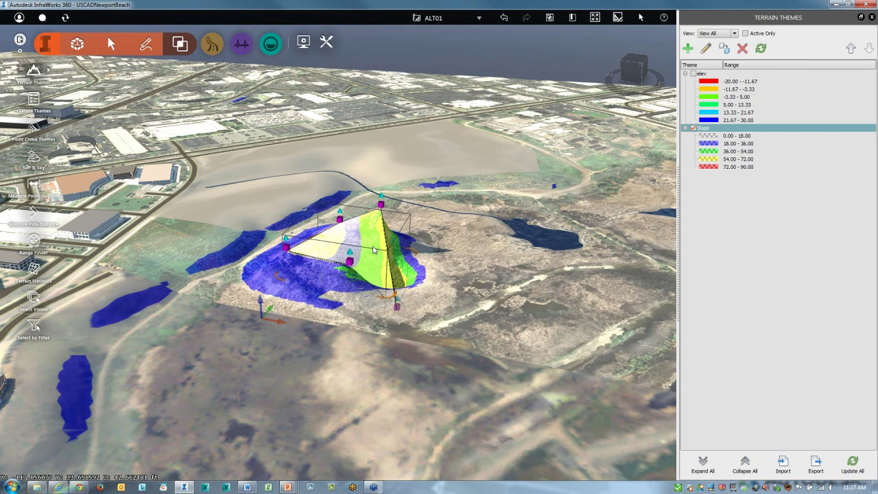
key("Delete")
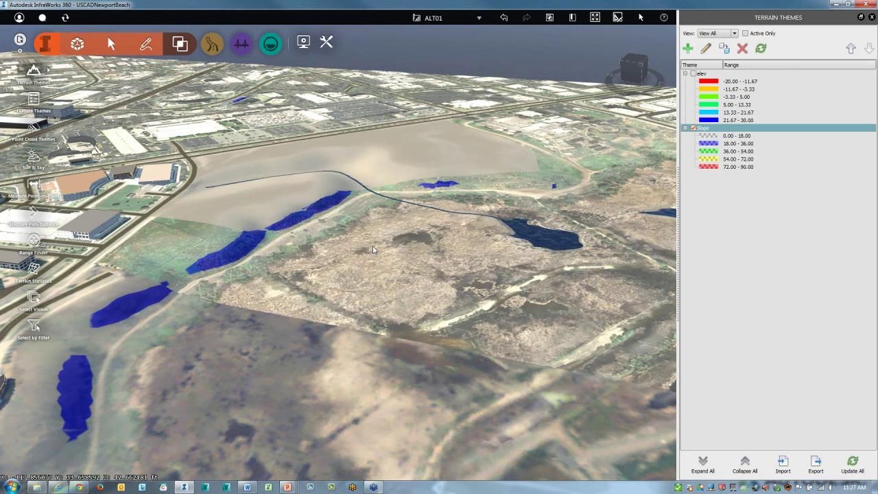
left_click(694, 129)
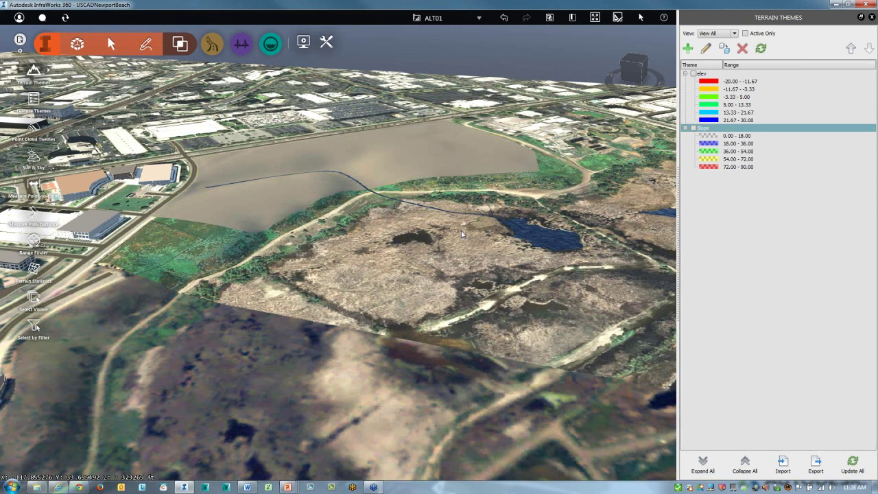
- Frame the vacant lot between the main road and the marsh in plan view and close the terrain themes and model tools
left_click_drag(462, 233, 409, 357)
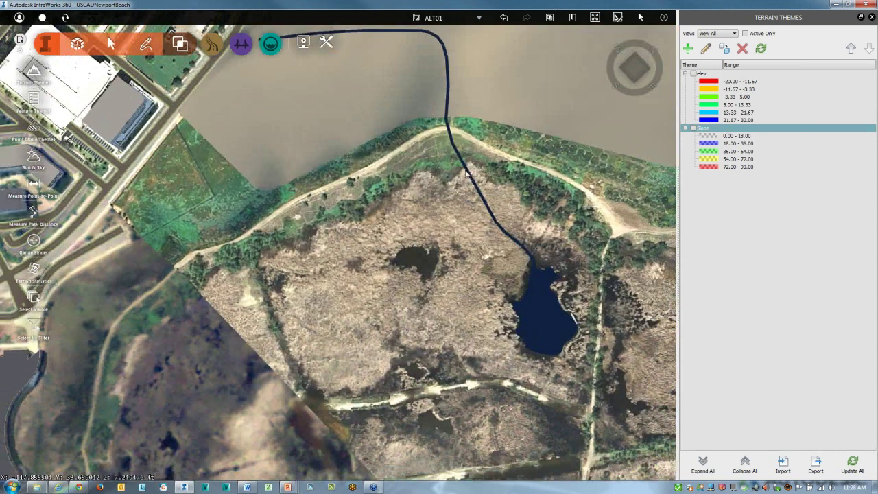
scroll(417, 201, "down", 3)
scroll(358, 308, "down", 1)
left_click_drag(358, 308, 354, 319)
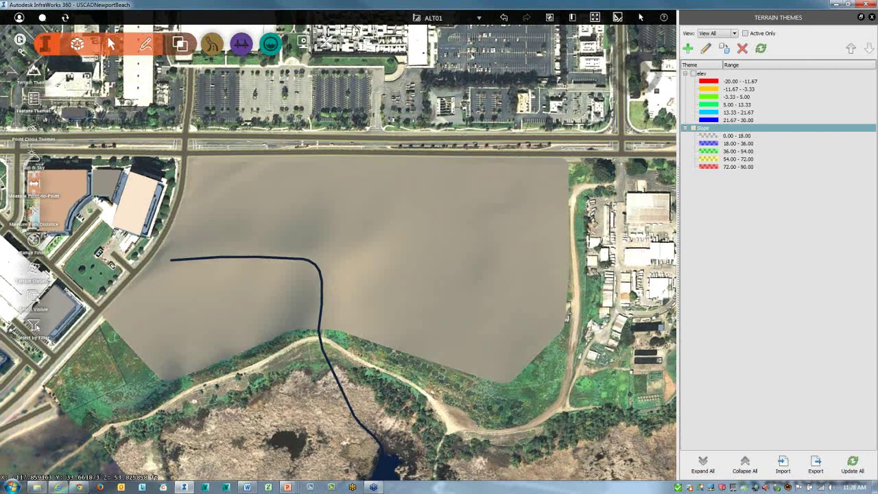
left_click(872, 17)
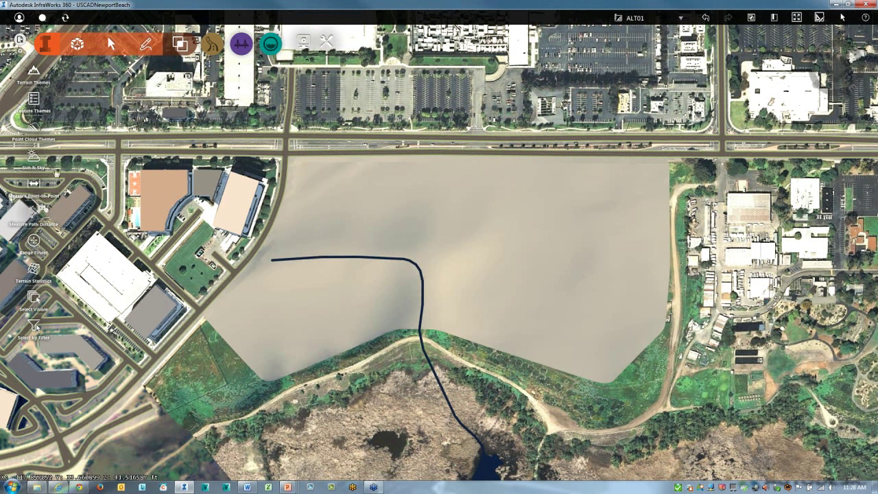
left_click(34, 214)
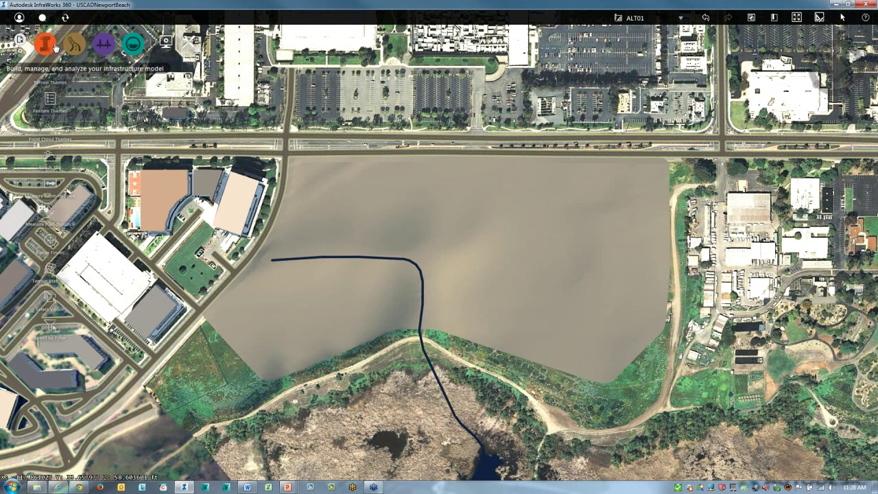
- Draw a local design road about 2068 ft long, curving across the vacant lot from the western side street to the main road
left_click(74, 45)
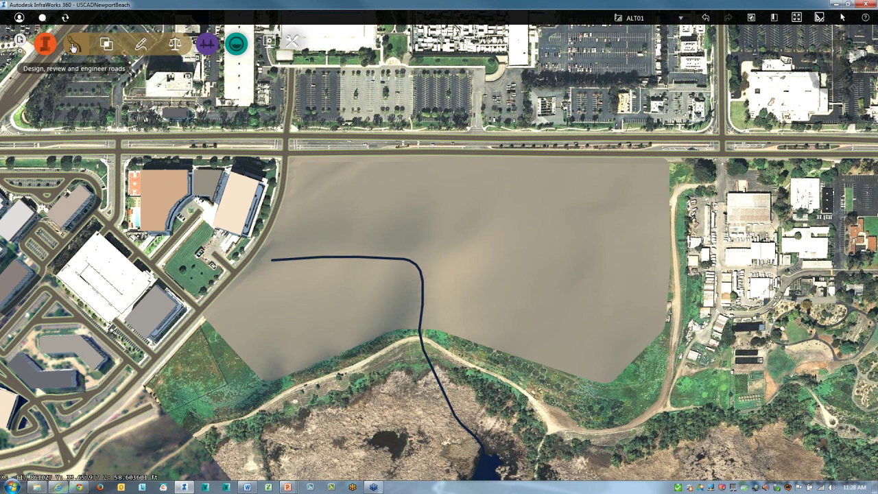
left_click(141, 46)
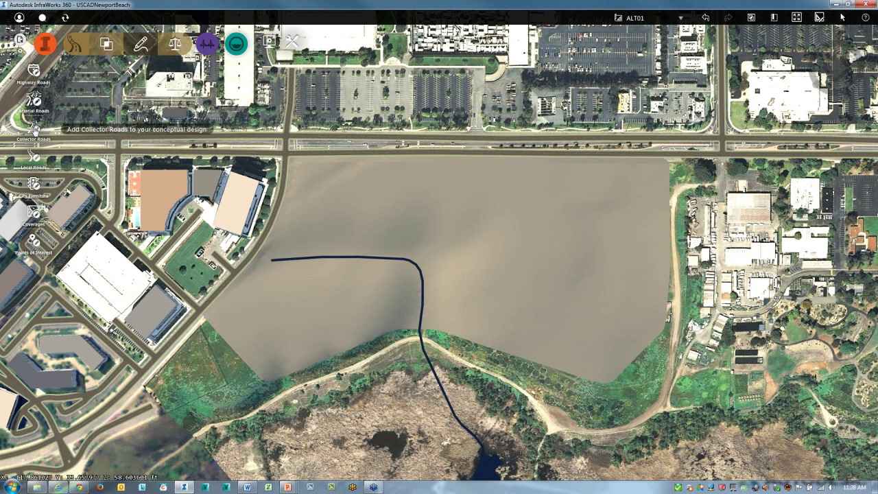
left_click(33, 157)
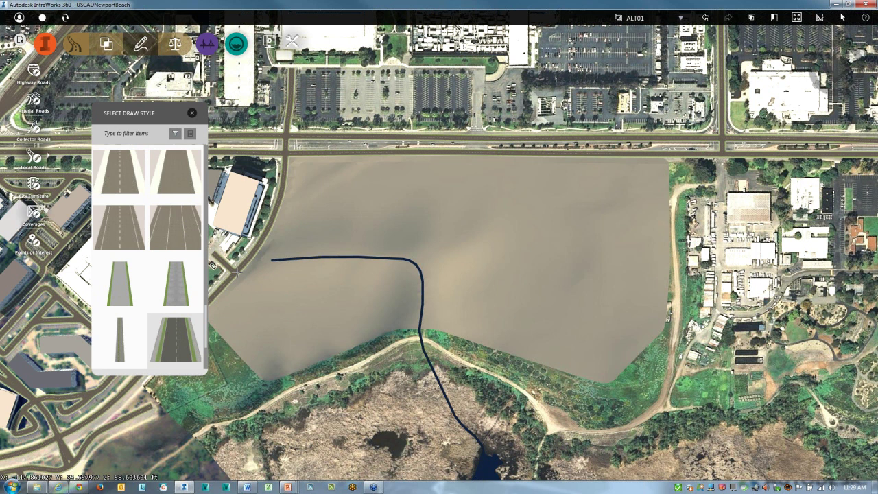
left_click(235, 272)
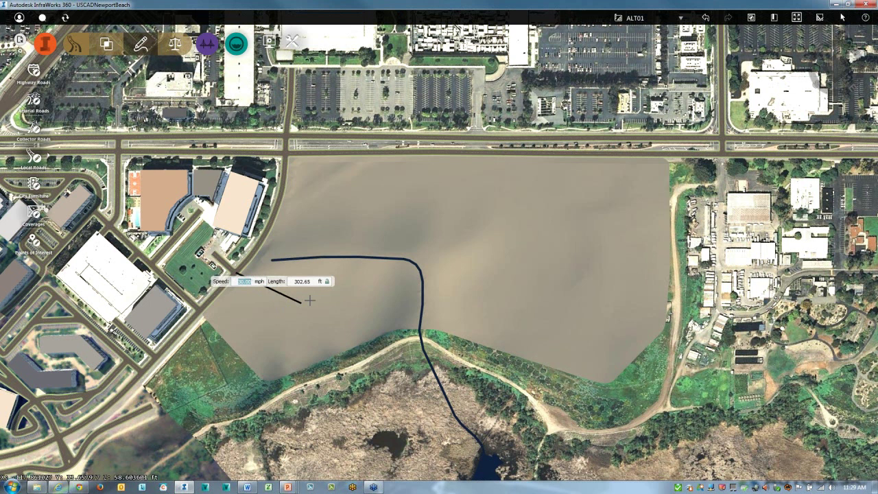
left_click(300, 302)
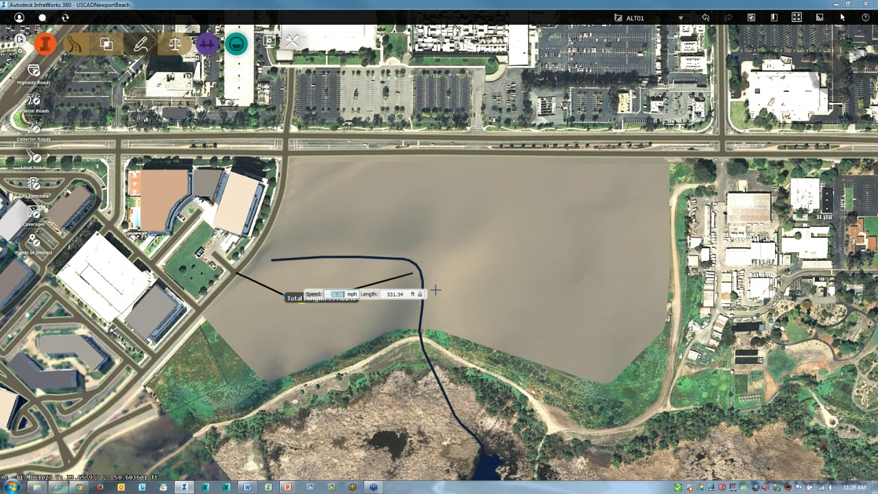
left_click(523, 317)
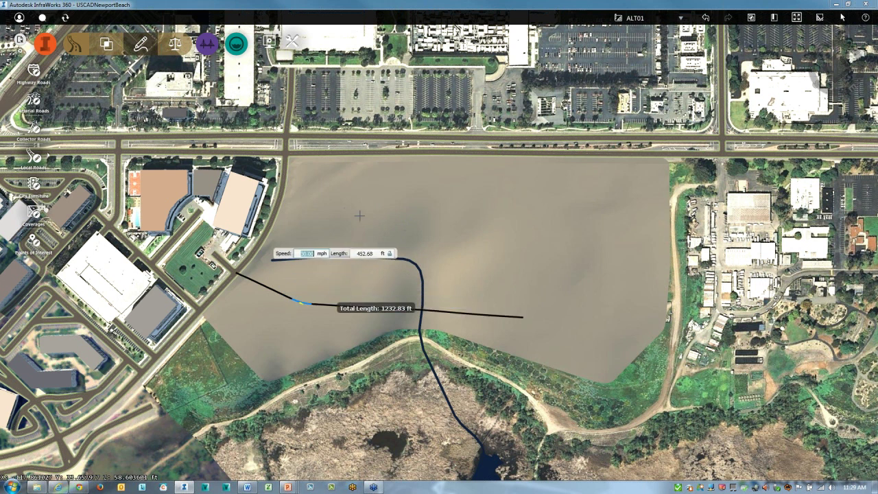
key("ctrl+z")
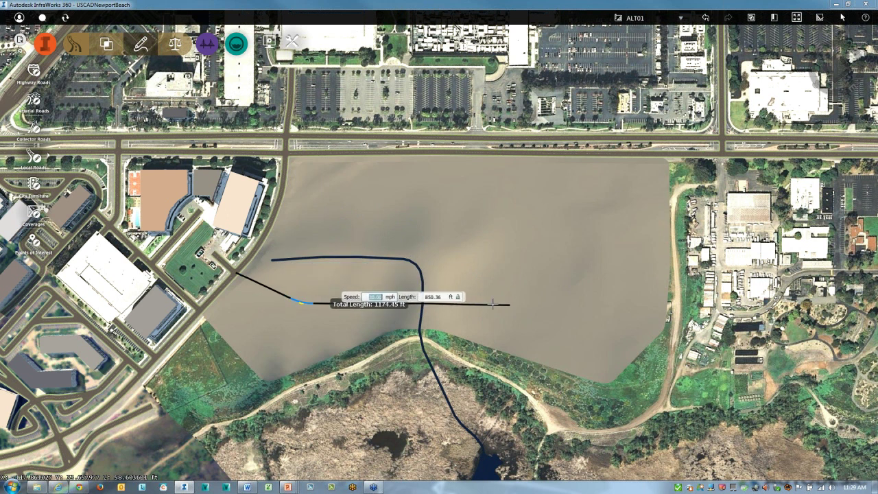
left_click(476, 297)
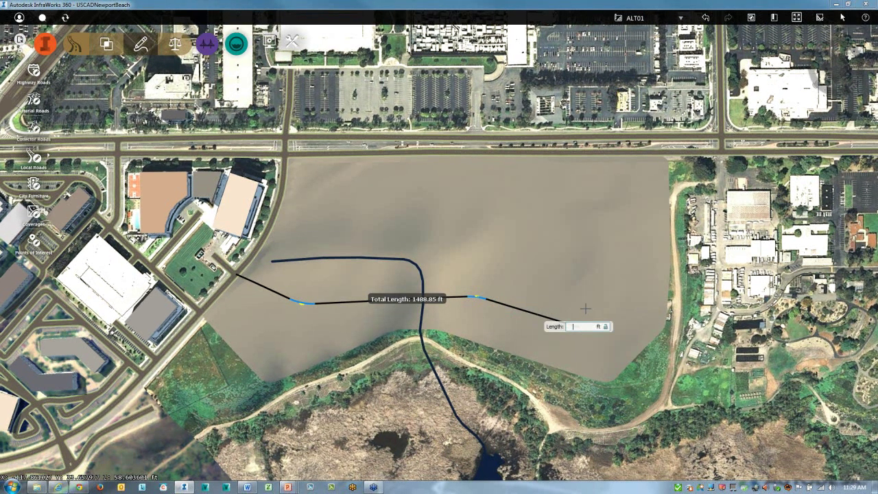
left_click(581, 325)
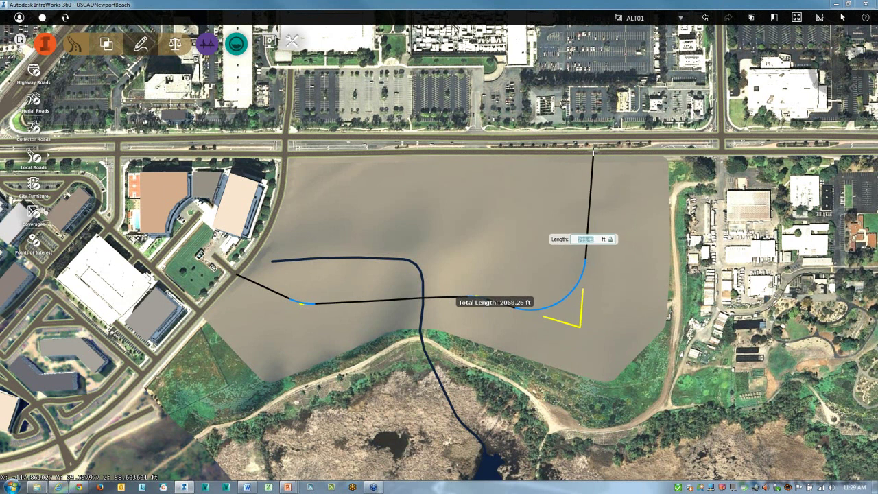
double_click(594, 154)
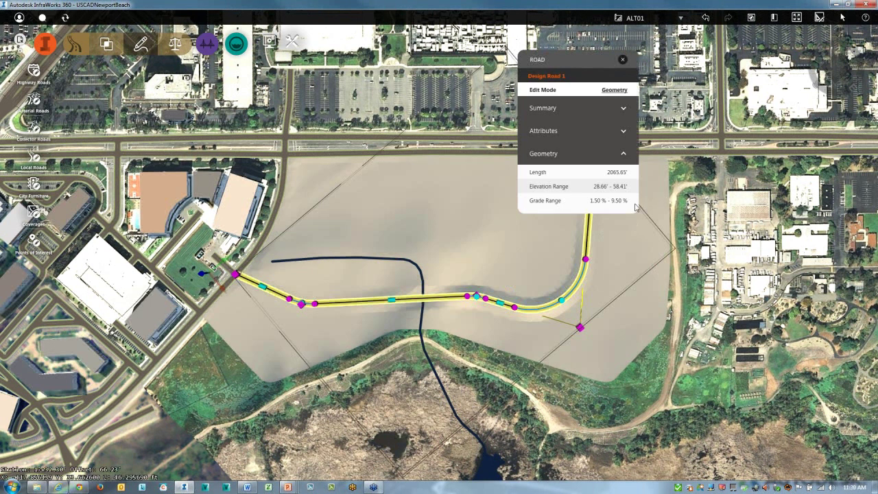
key("Escape")
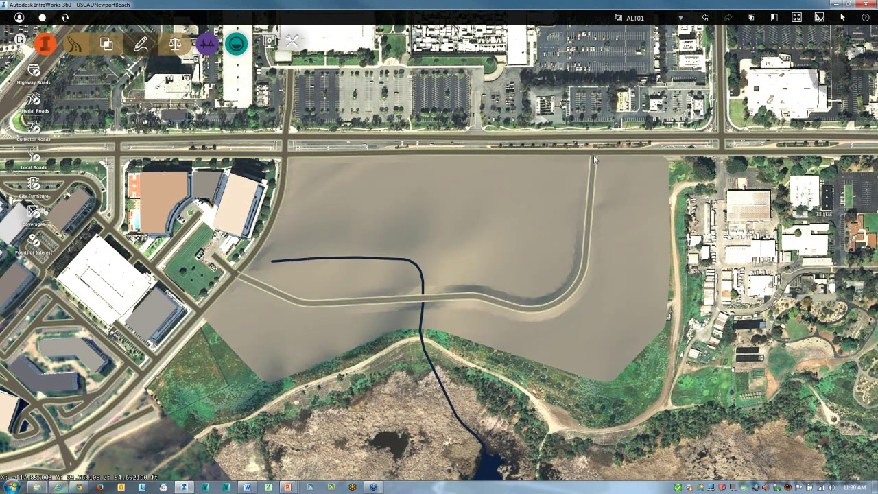
- Examine the new road's junctions with the main road and the western side street, and its crossing over the dark blue line
scroll(594, 155, "up", 6)
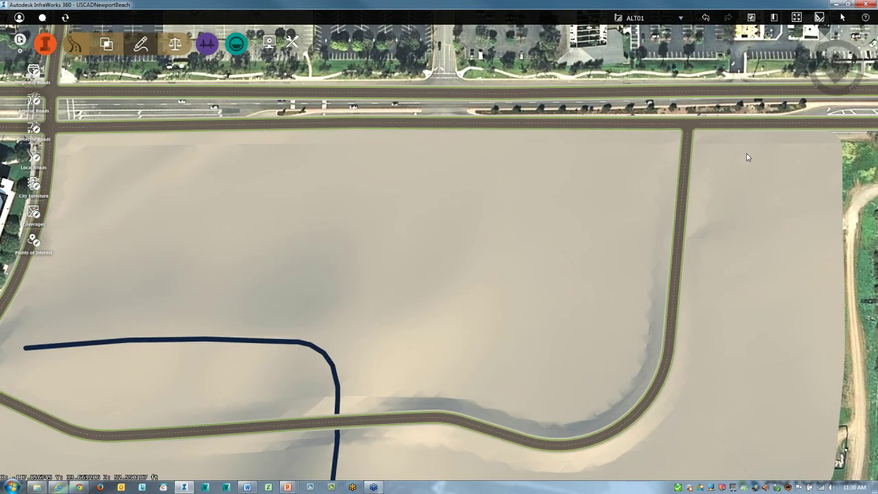
scroll(334, 278, "up", 4)
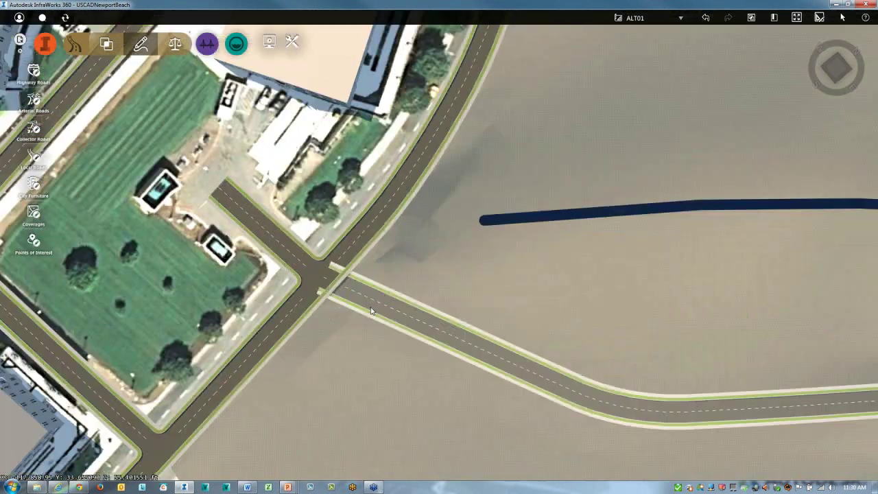
left_click(371, 311)
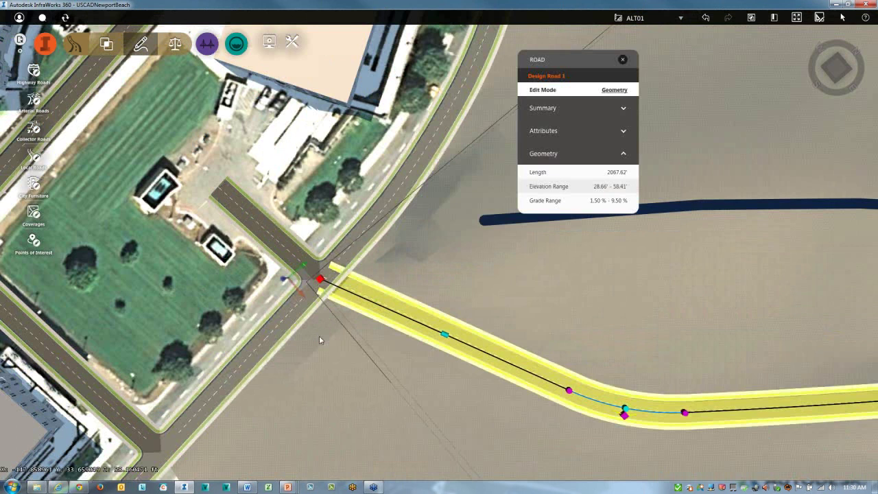
left_click(385, 367)
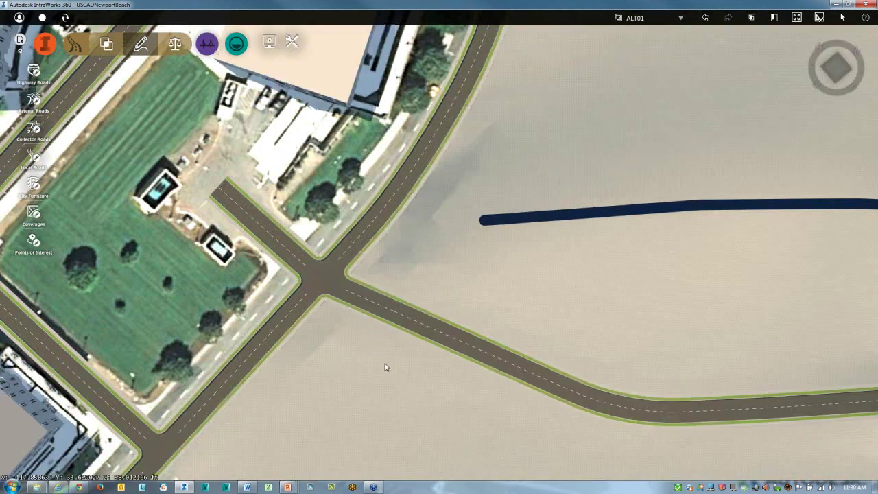
middle_click_drag(384, 367, 241, 359)
scroll(465, 341, "down", 3)
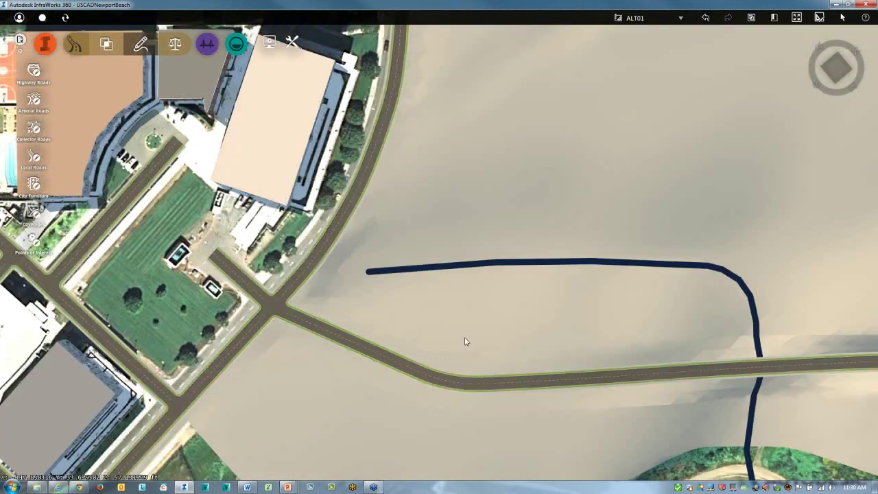
scroll(465, 341, "down", 2)
middle_click_drag(714, 329, 545, 323)
middle_click_drag(496, 337, 455, 344)
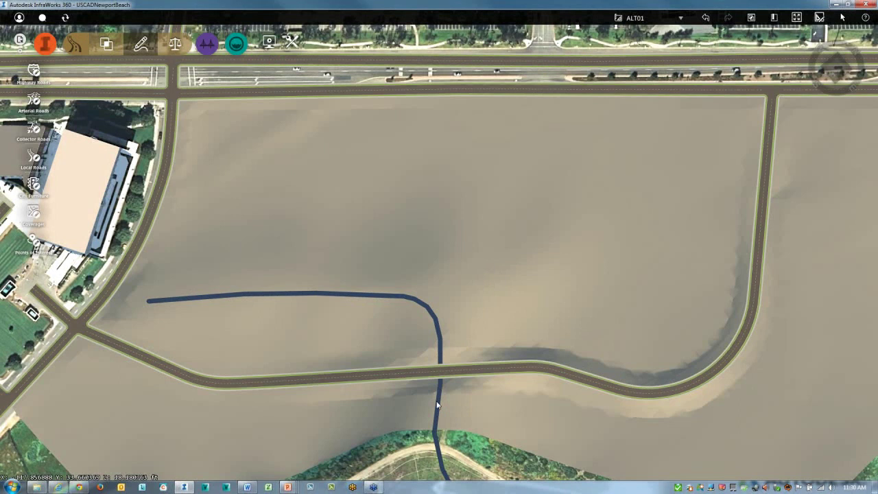
- Select the new design road in a perspective view and open its profile view
left_click_drag(438, 398, 458, 367)
middle_click_drag(459, 370, 514, 304, "shift")
left_click(513, 304)
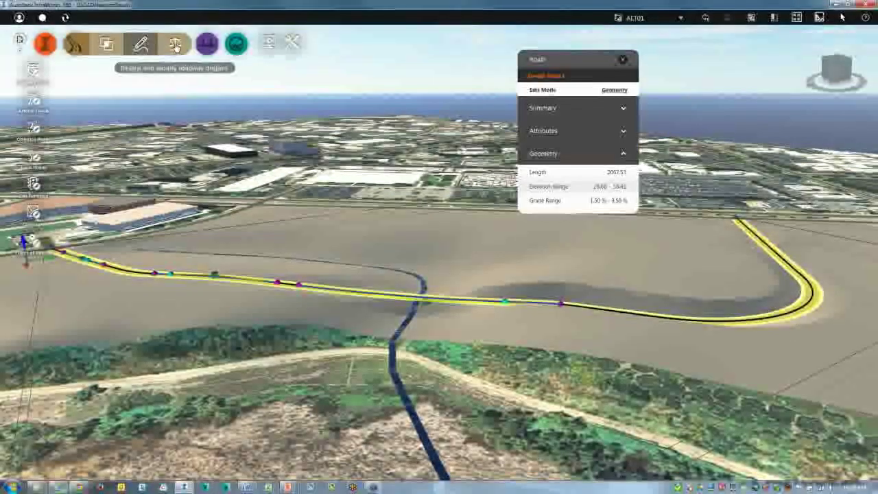
left_click(175, 43)
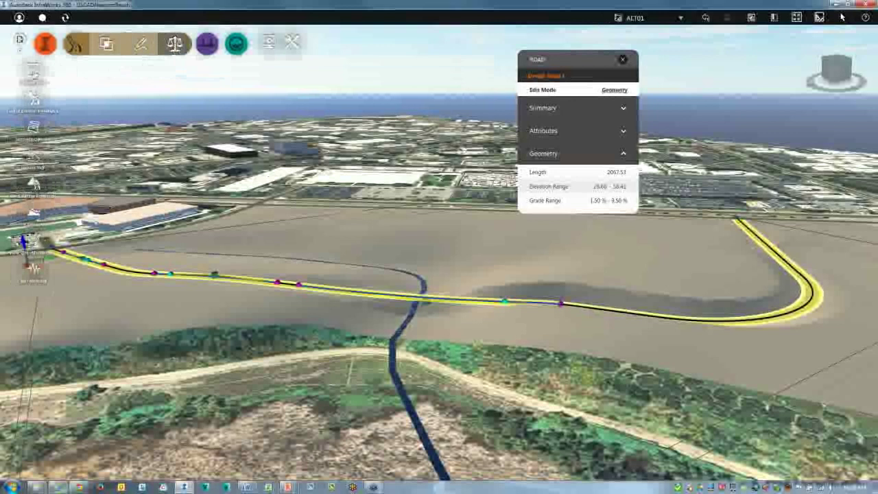
left_click(33, 71)
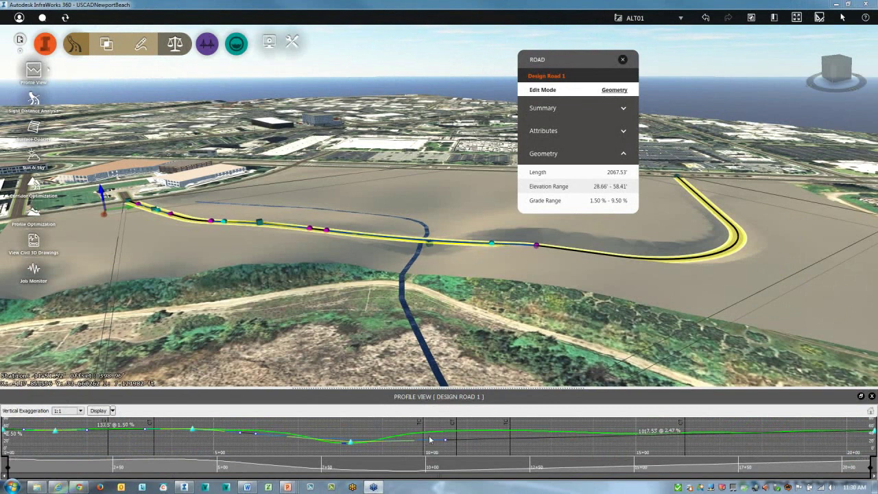
- Raise the road's lowest vertical point in the profile so the road runs nearly level over the dip, and close its properties
left_click(352, 444)
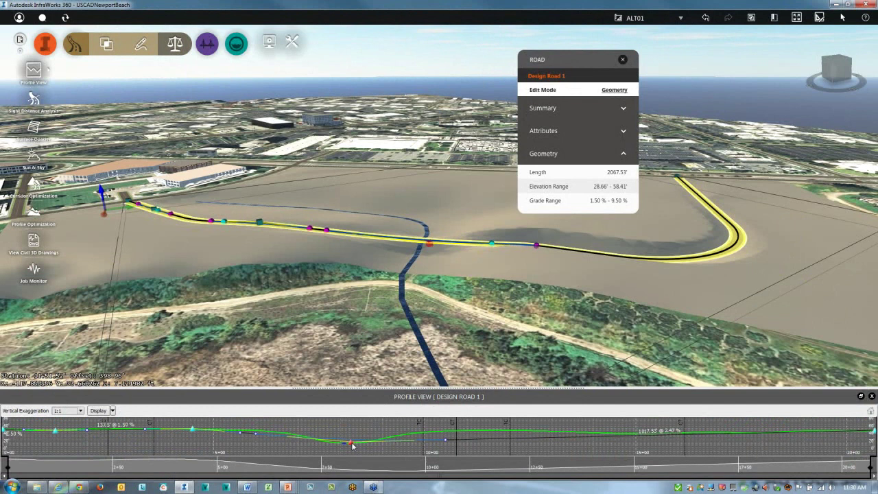
left_click_drag(353, 446, 342, 432)
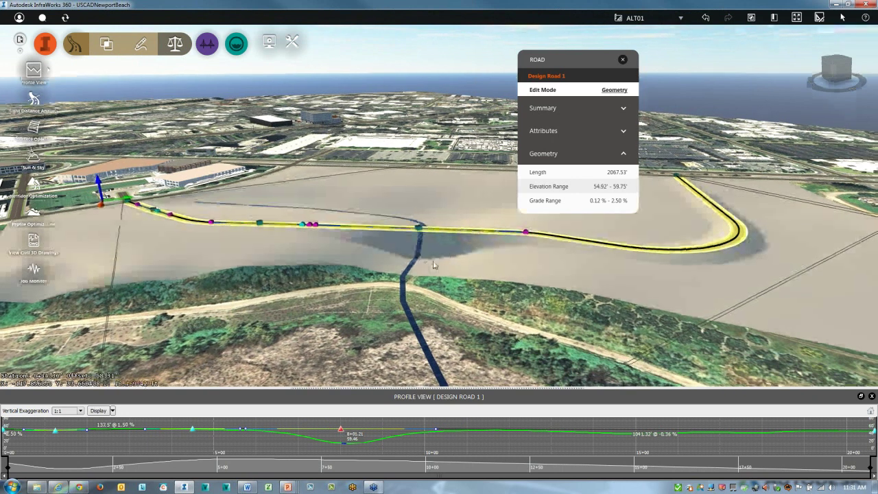
left_click_drag(434, 265, 518, 251)
scroll(505, 260, "up", 2)
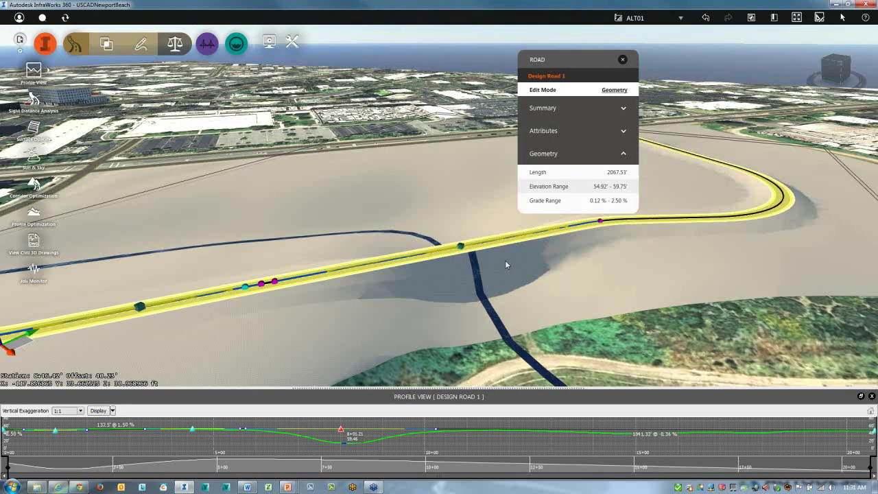
mouse_move(478, 342)
middle_mouse_down()
mouse_move(544, 335)
mouse_move(464, 352)
mouse_move(559, 329)
mouse_move(463, 346)
middle_mouse_up()
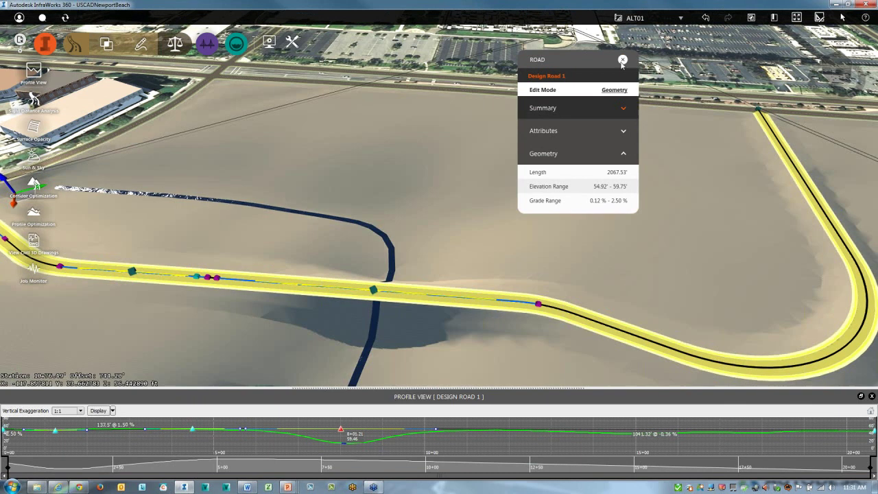
left_click(622, 61)
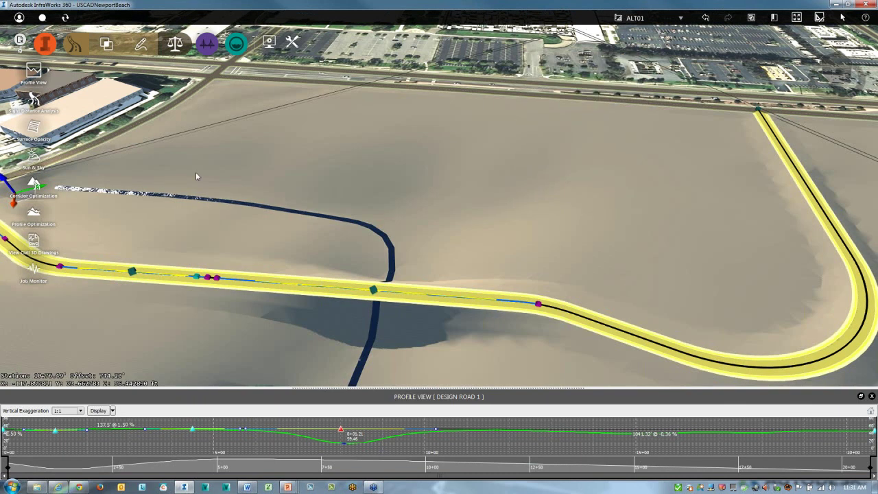
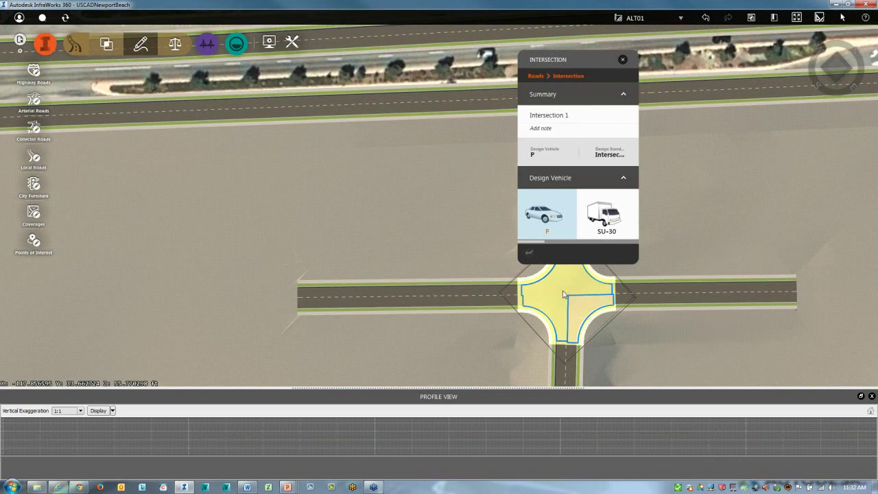
- Examine the southeast turning zone of the four-way intersection up close, with its properties moved clear of the intersection
left_click_drag(509, 282, 396, 251)
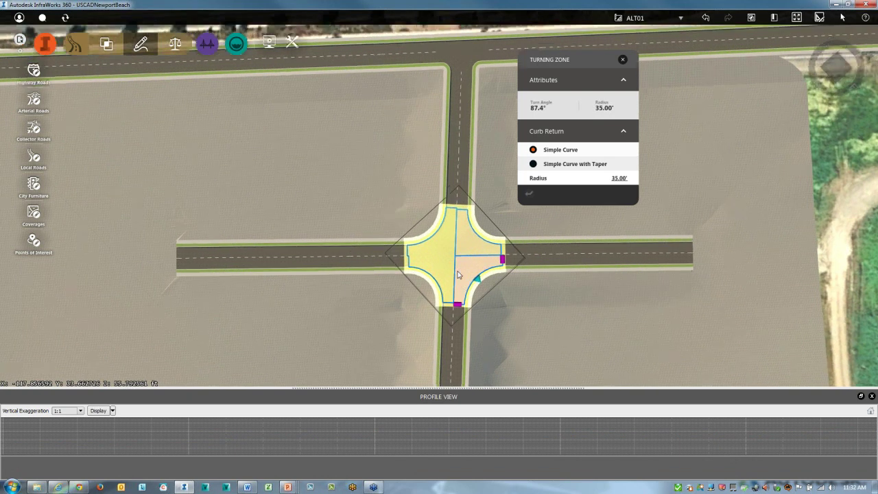
scroll(459, 274, "up", 2)
left_click_drag(411, 258, 391, 256)
left_click_drag(578, 62, 704, 122)
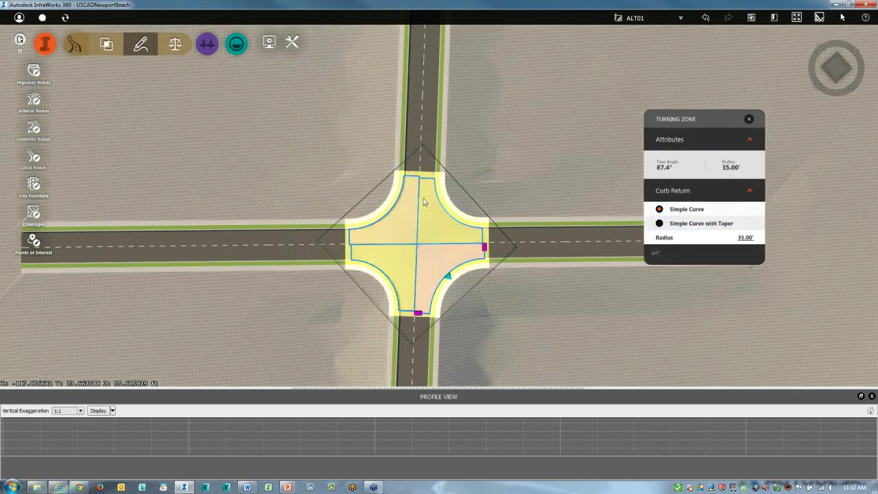
- Try the WB-92D design vehicle on the four-way intersection and restore the P passenger car
left_click(439, 193)
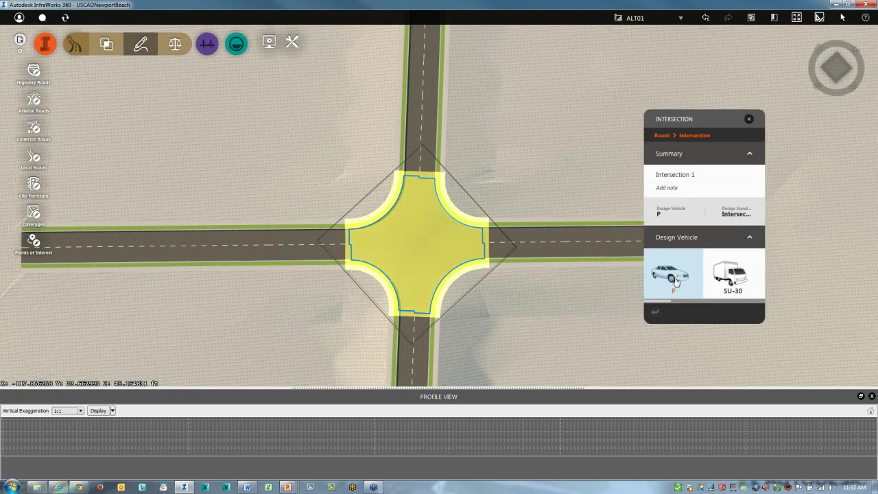
left_click_drag(669, 303, 737, 303)
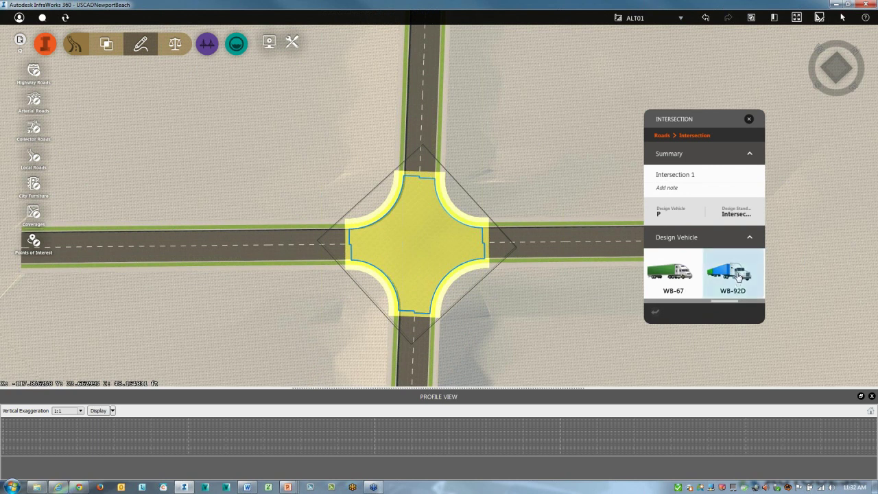
left_click(739, 274)
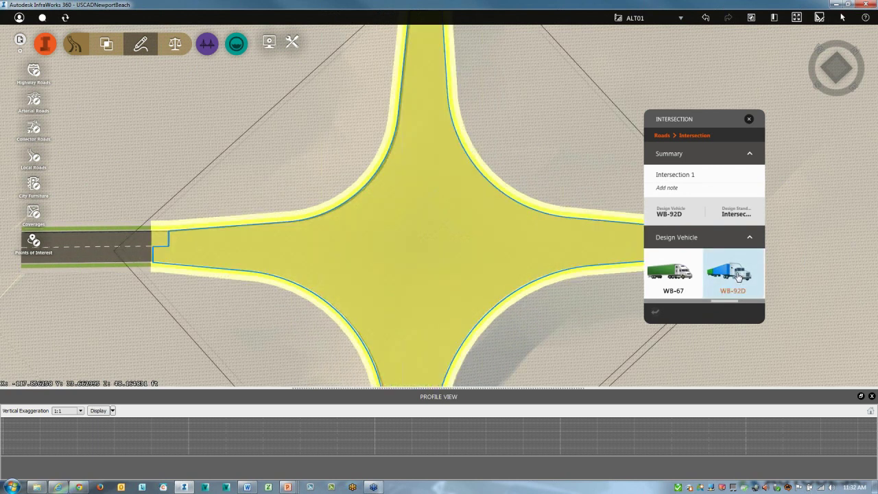
left_click_drag(727, 302, 653, 303)
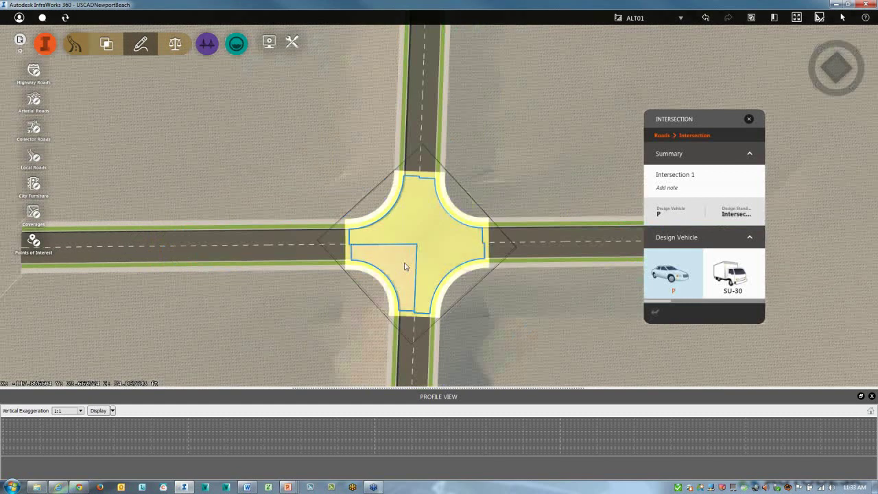
- Add a tapered widening to the western approach of the intersection's southwest turning zone
left_click(397, 267)
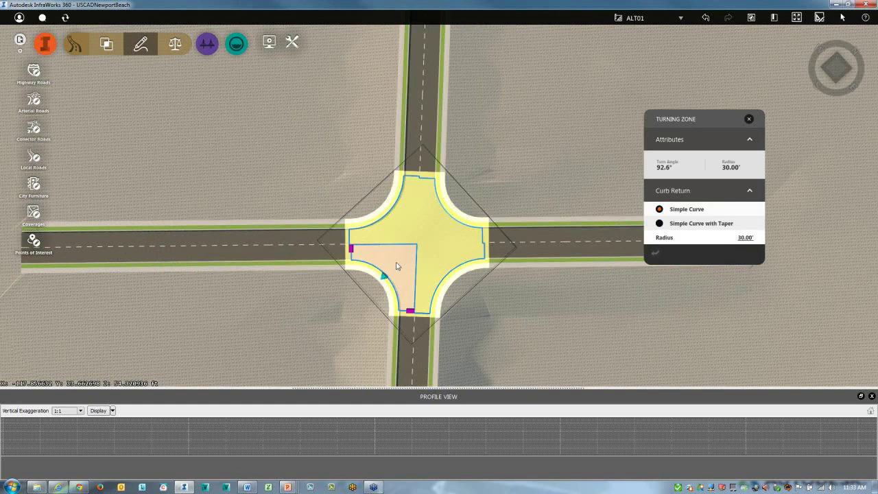
middle_click_drag(419, 251, 457, 221)
scroll(432, 230, "up", 1)
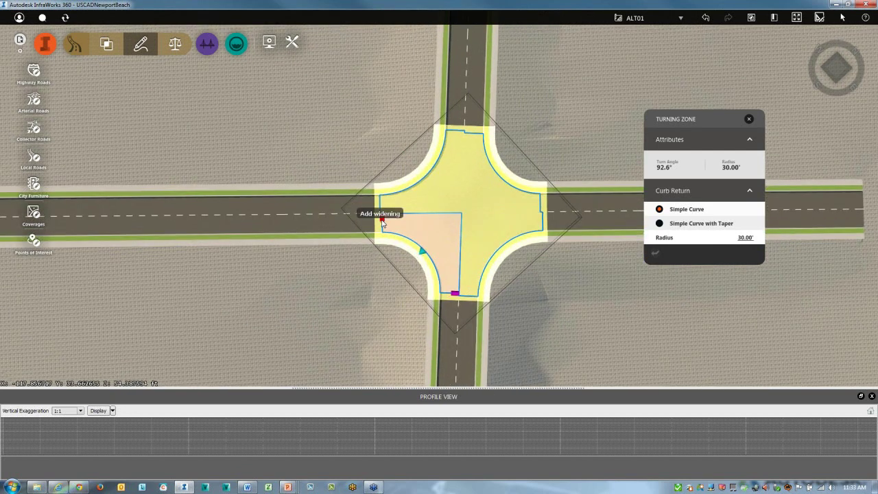
left_click_drag(382, 224, 205, 222)
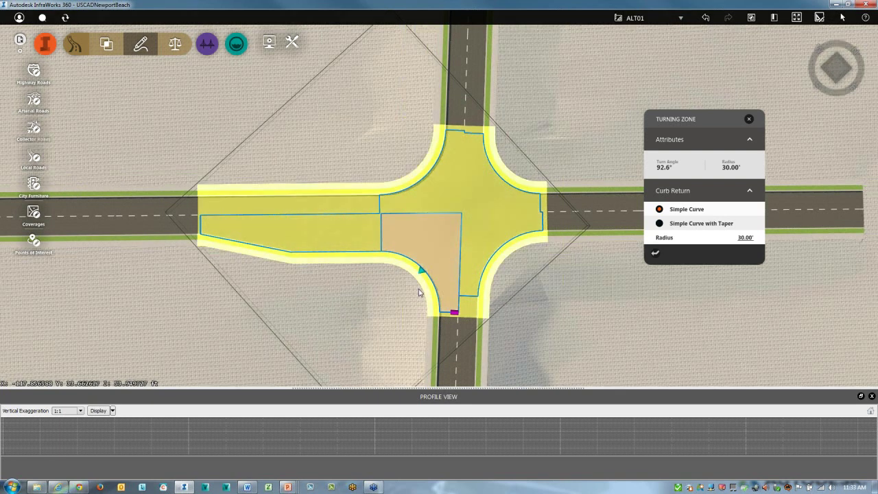
- Add a tapered widening to the southern approach of the intersection's southwest turning zone and deselect the intersection
left_click_drag(418, 293, 415, 275)
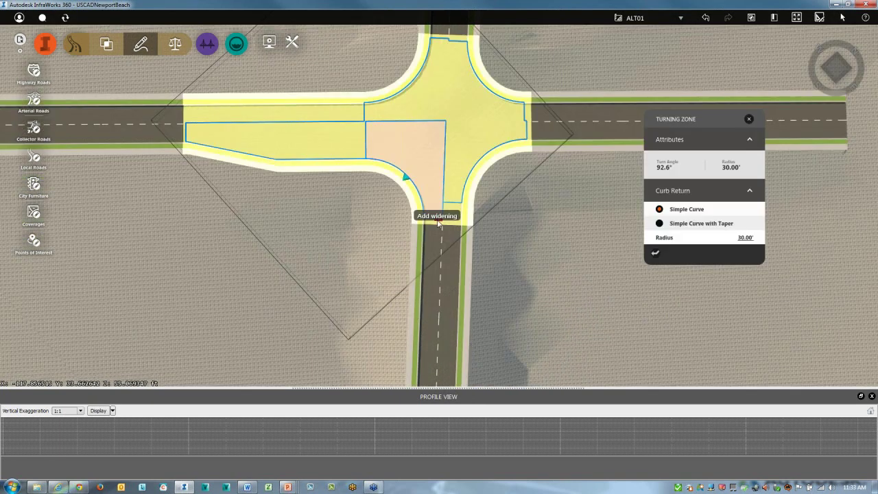
left_click_drag(437, 222, 434, 334)
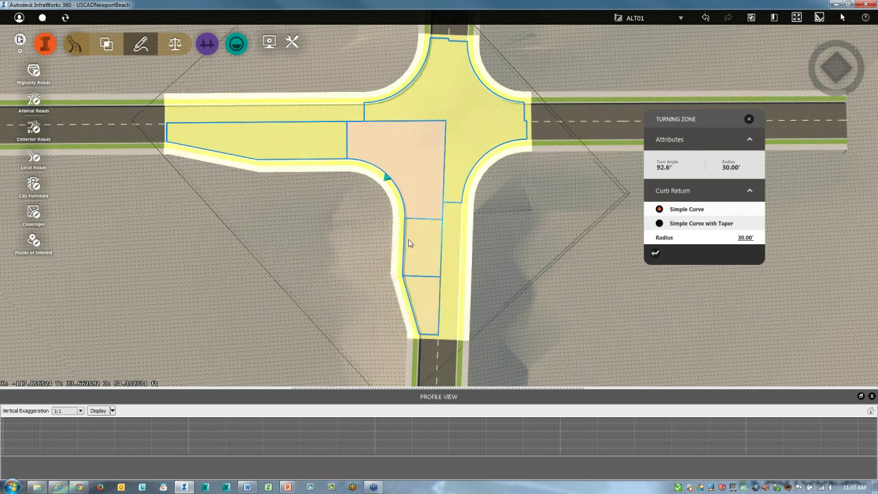
scroll(377, 217, "down", 3)
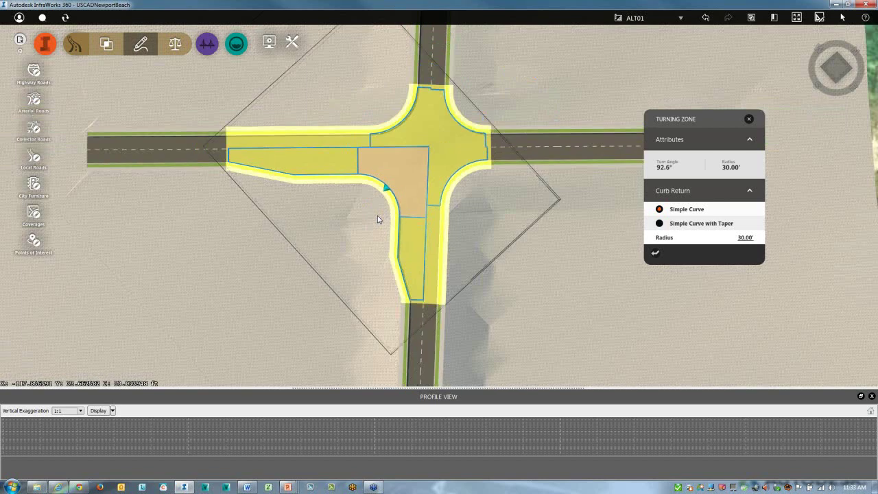
scroll(377, 217, "down", 1)
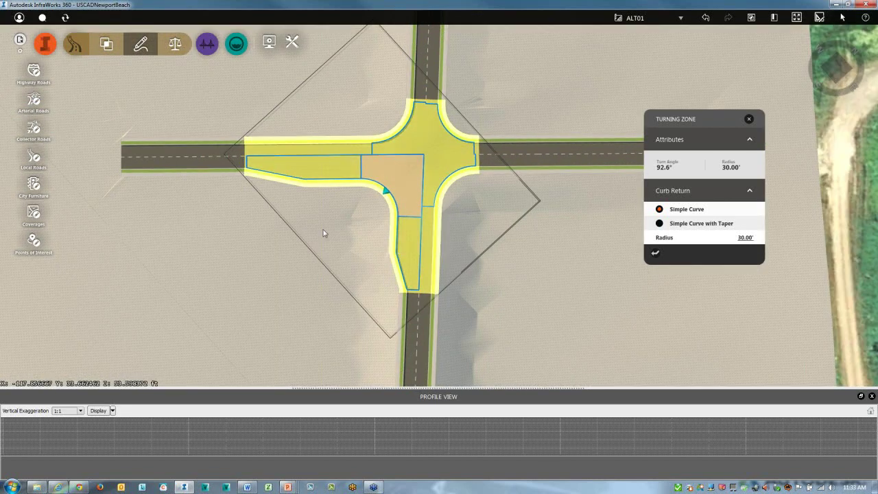
left_click(325, 233)
- Try the Curve-Curve-ReverseCurve transition type on the widening zone of the intersection's southern approach
left_click_drag(314, 241, 493, 272)
middle_click_drag(482, 291, 492, 210)
scroll(457, 224, "up", 2)
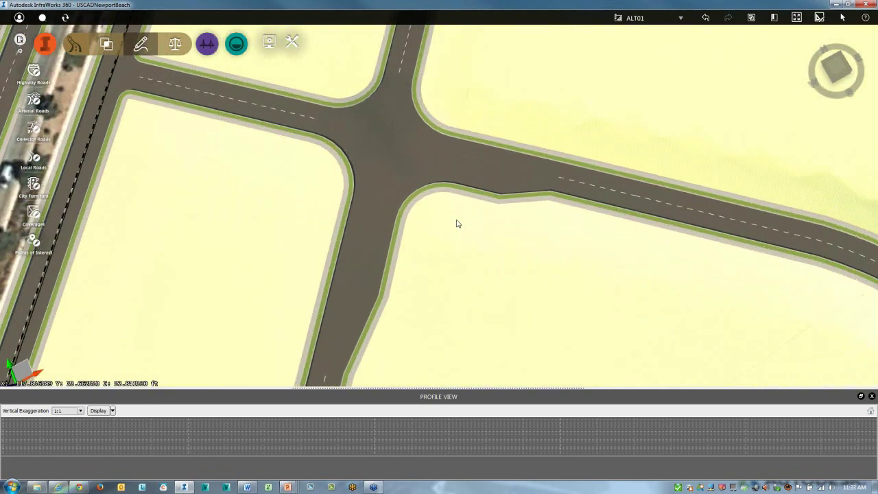
middle_click_drag(461, 248, 476, 262, "shift")
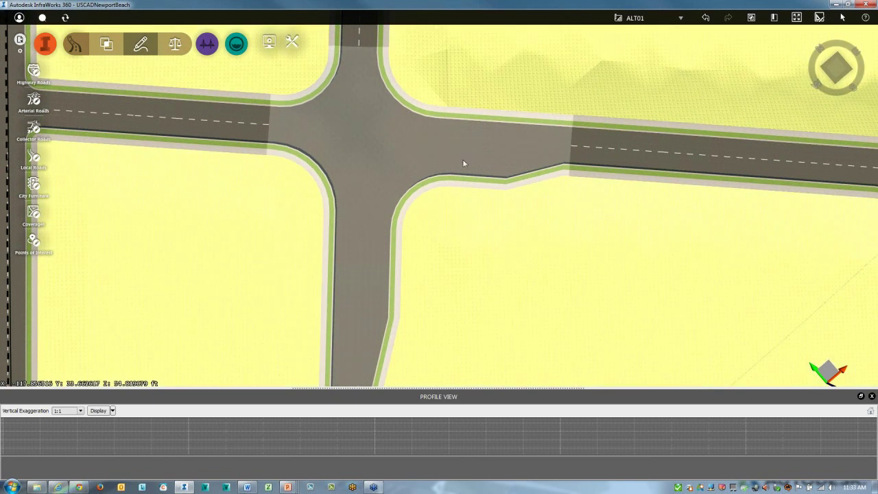
left_click(539, 177)
left_click(538, 170)
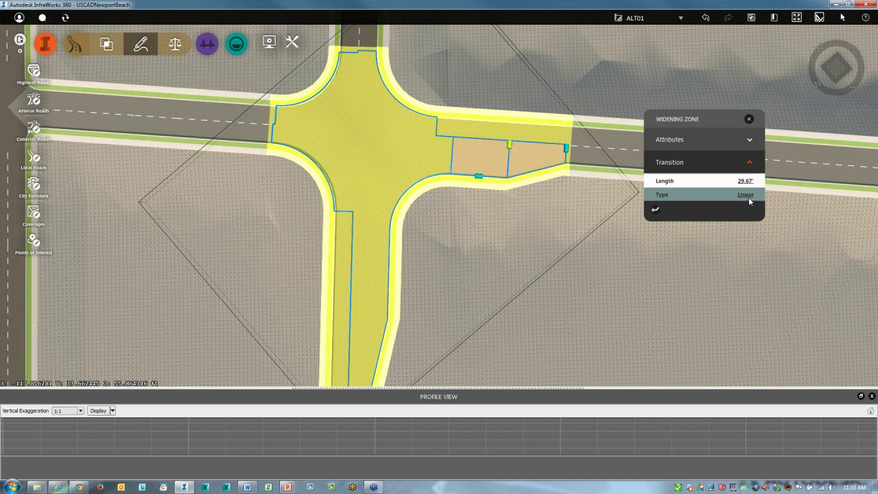
left_click(746, 195)
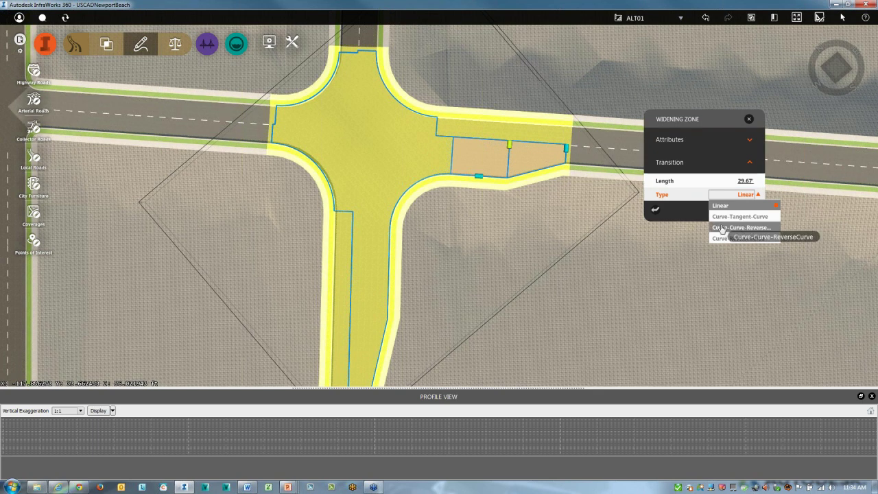
key("Return")
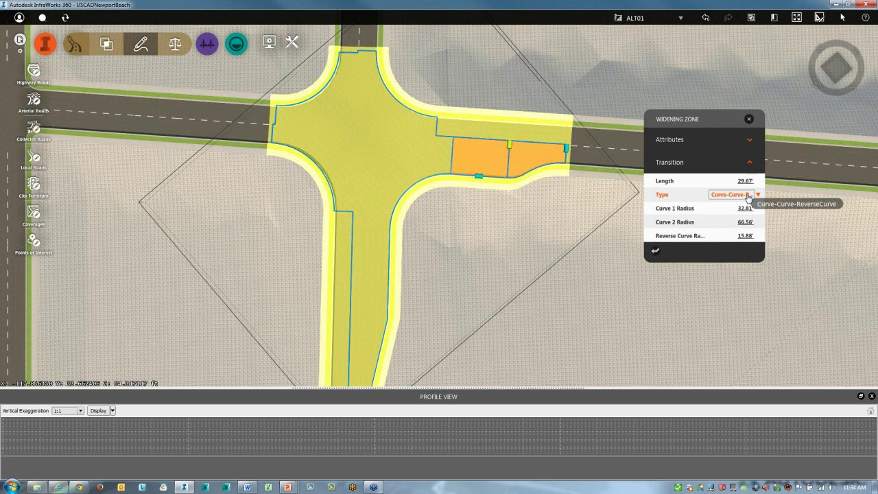
- Try the Curve-ReverseCurve transition on the same widening zone, restore the Linear type and deselect the intersection
left_click(748, 196)
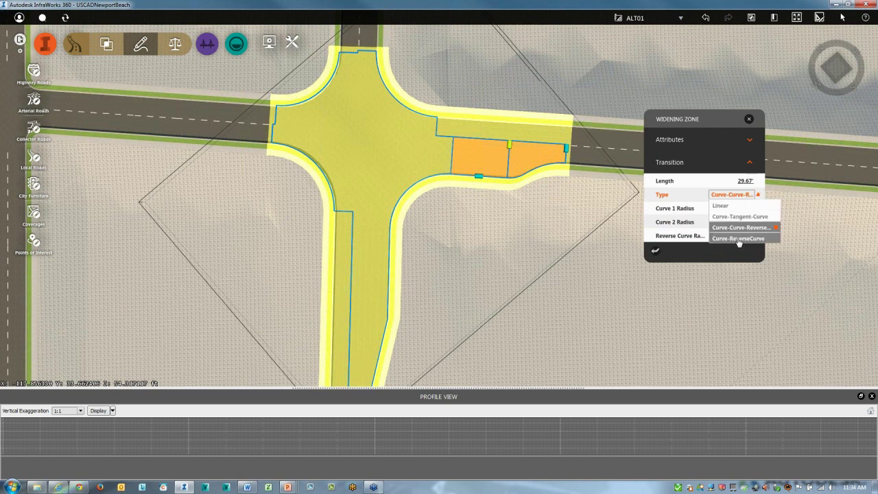
left_click(739, 238)
left_click(728, 196)
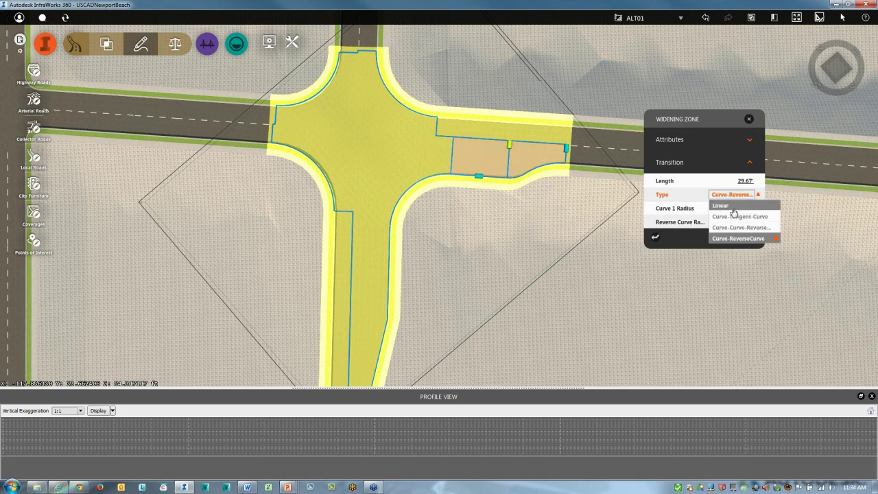
left_click(727, 206)
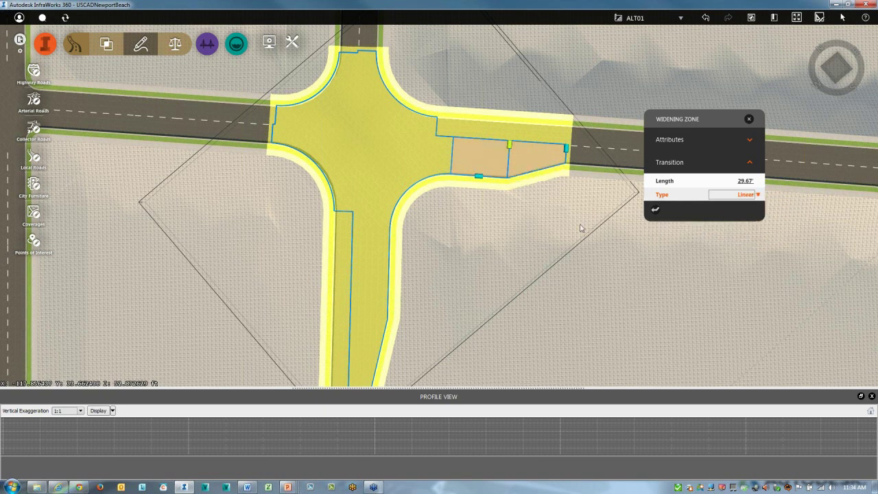
key("Escape")
key("Escape")
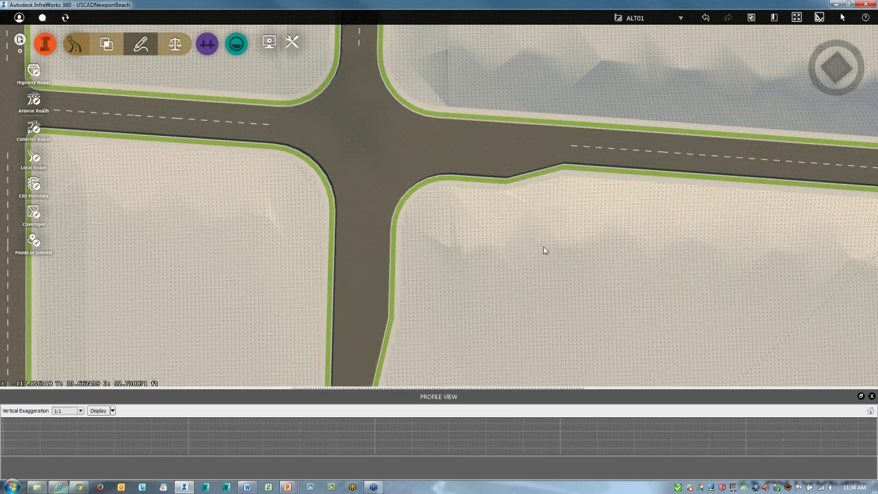
- Look through the presentation tools and the settings and utilities to find the IMX export command
left_click_drag(537, 253, 376, 330)
scroll(400, 257, "down", 5)
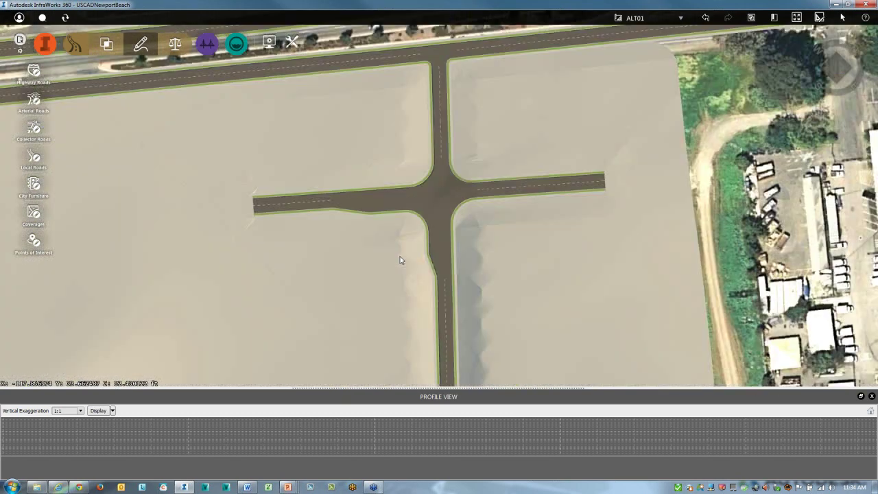
scroll(402, 260, "down", 2)
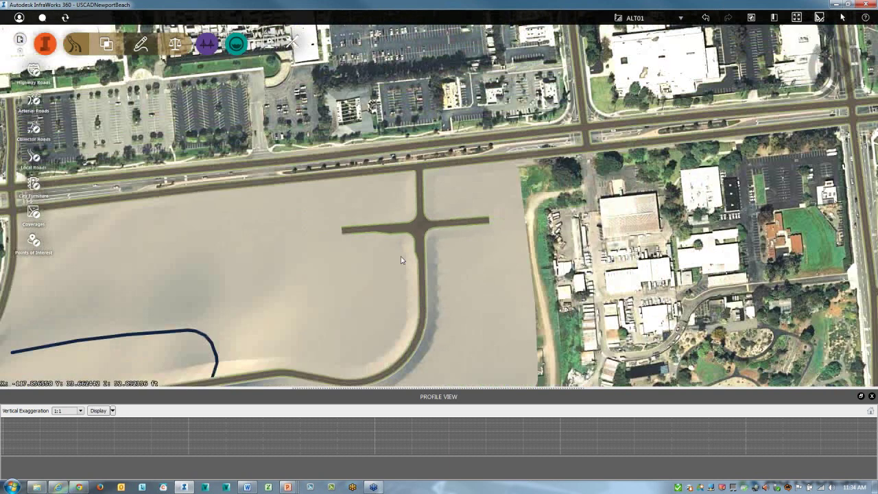
left_click_drag(401, 260, 575, 221)
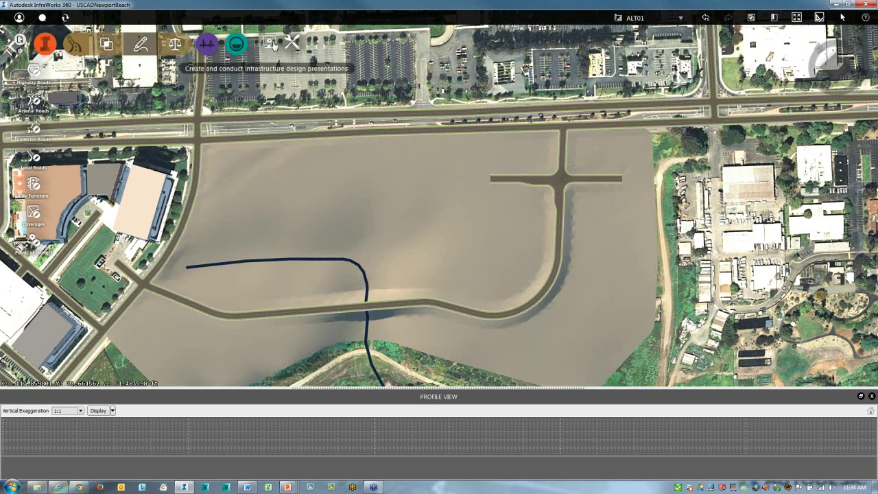
left_click(269, 43)
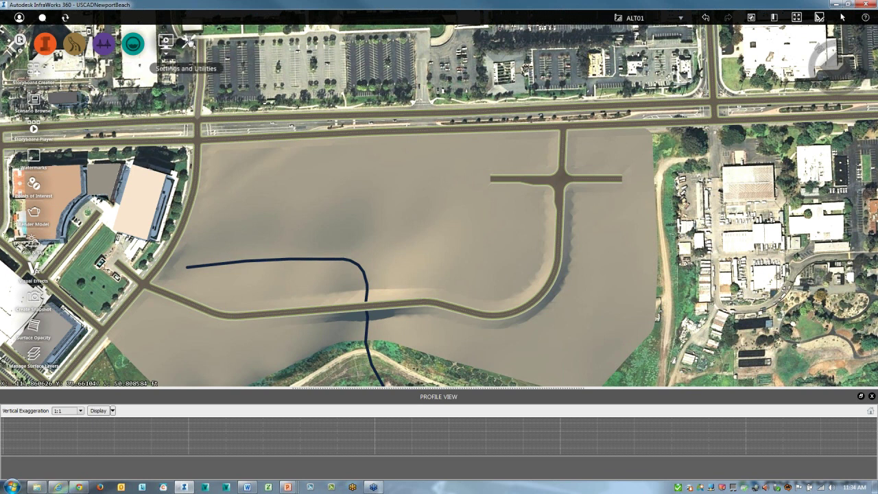
left_click(187, 42)
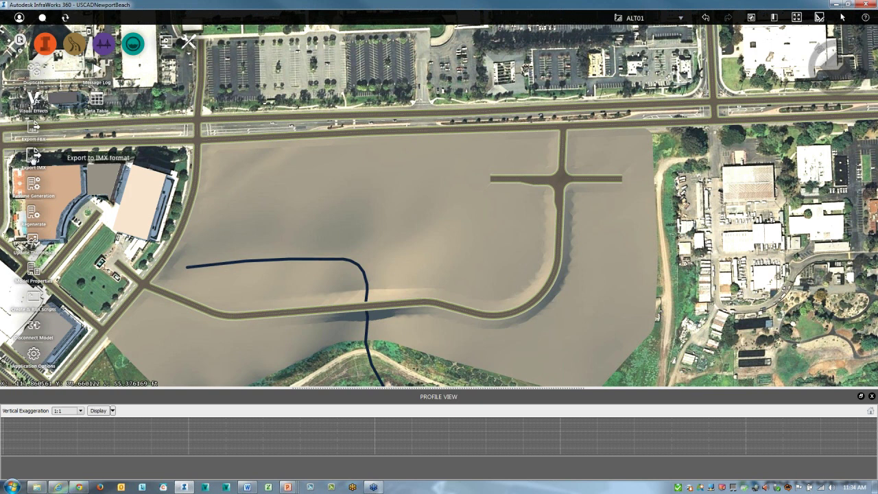
left_click(32, 157)
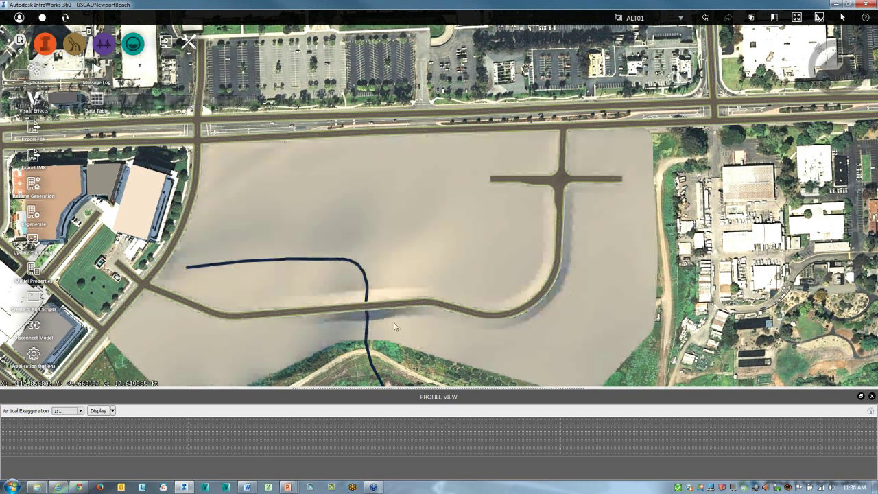
- Bring the road's crossing over the stream into close view and close the profile view
left_click_drag(394, 326, 402, 320)
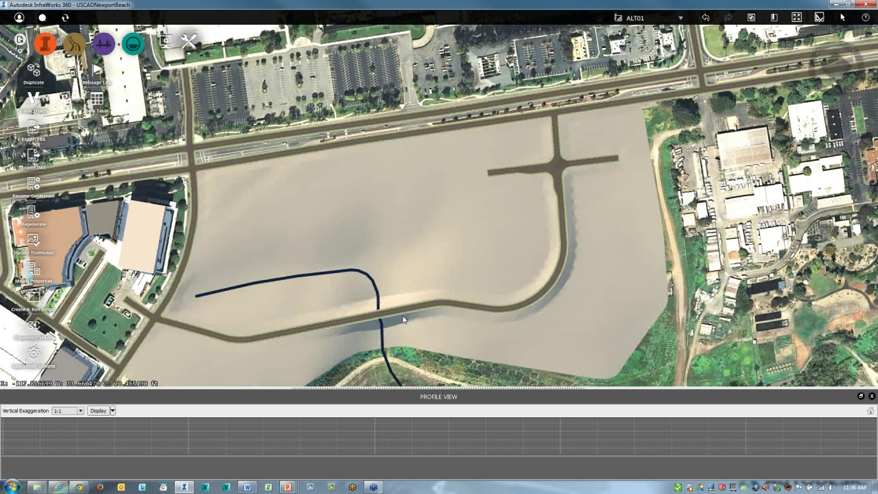
middle_click_drag(403, 320, 423, 256)
left_click_drag(423, 256, 412, 304)
scroll(412, 304, "up", 3)
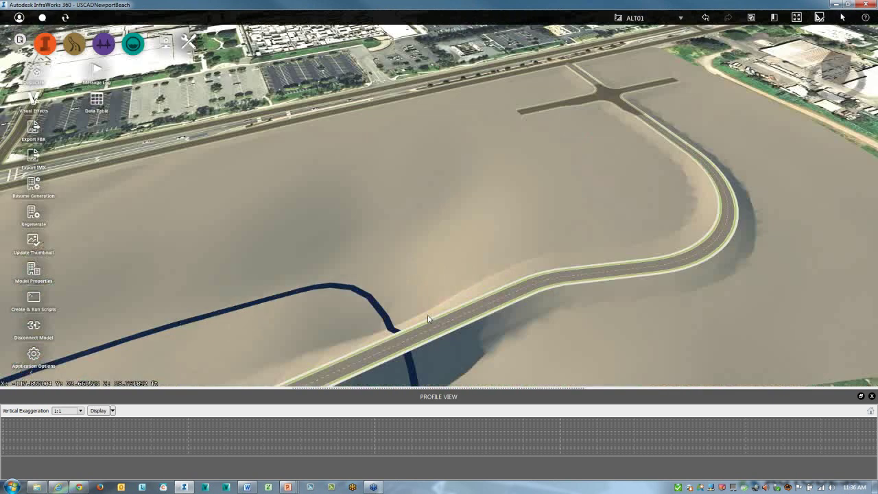
scroll(429, 318, "down", 1)
scroll(367, 286, "up", 5)
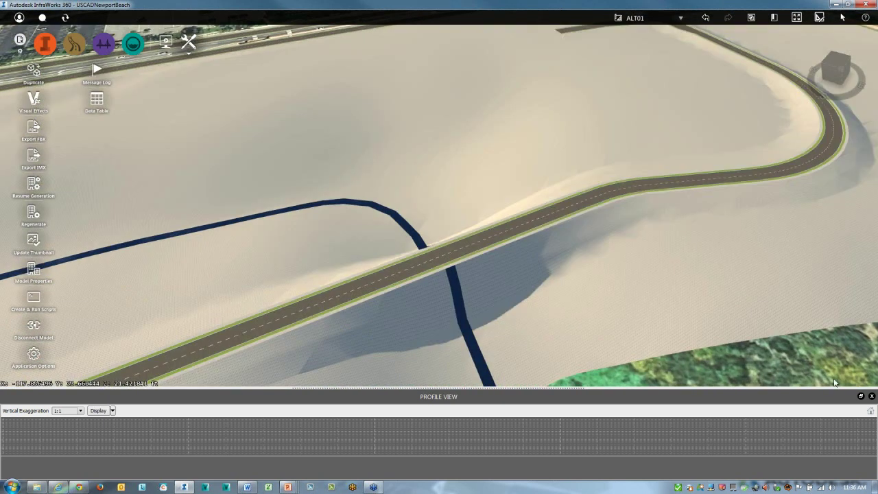
left_click(872, 397)
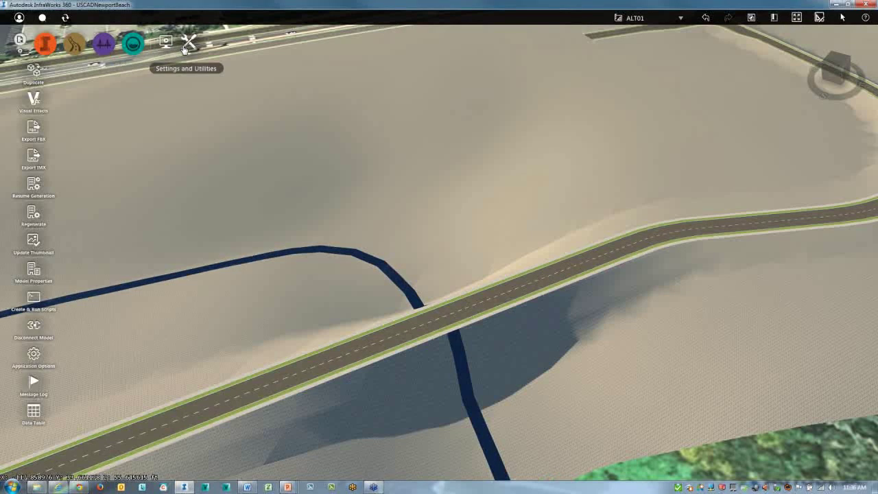
left_click(72, 46)
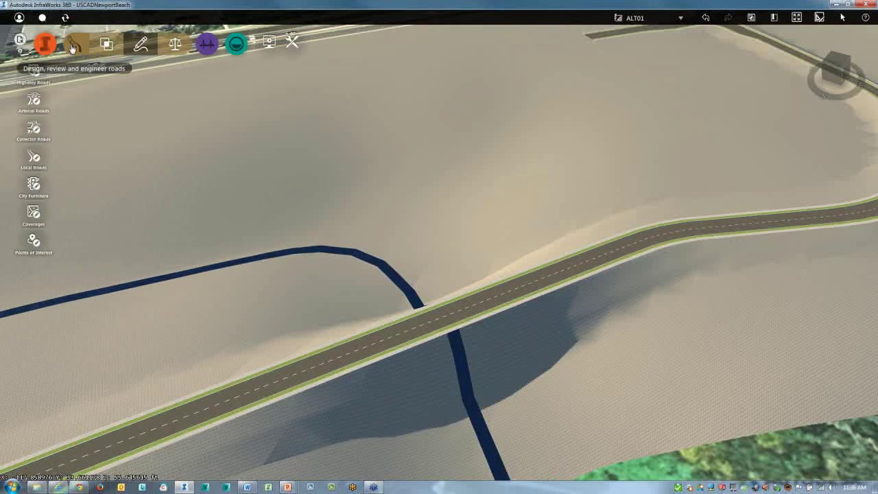
left_click(72, 47)
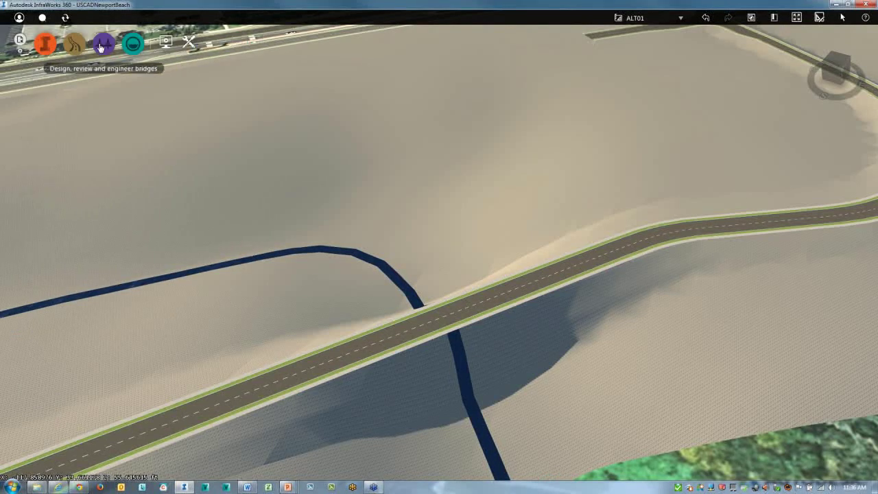
left_click(101, 47)
left_click(102, 47)
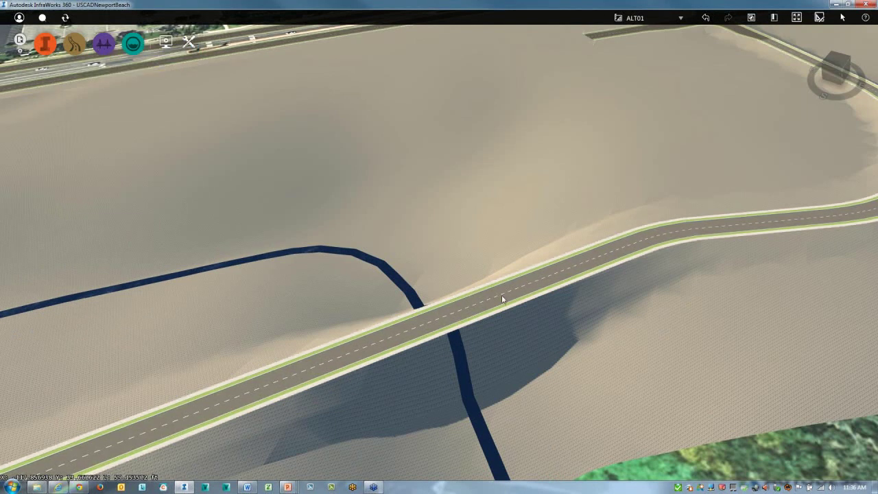
- Add a bridge to Design Road 1 from about station 7+08, spanning the stream and the dip around it
left_click(502, 299)
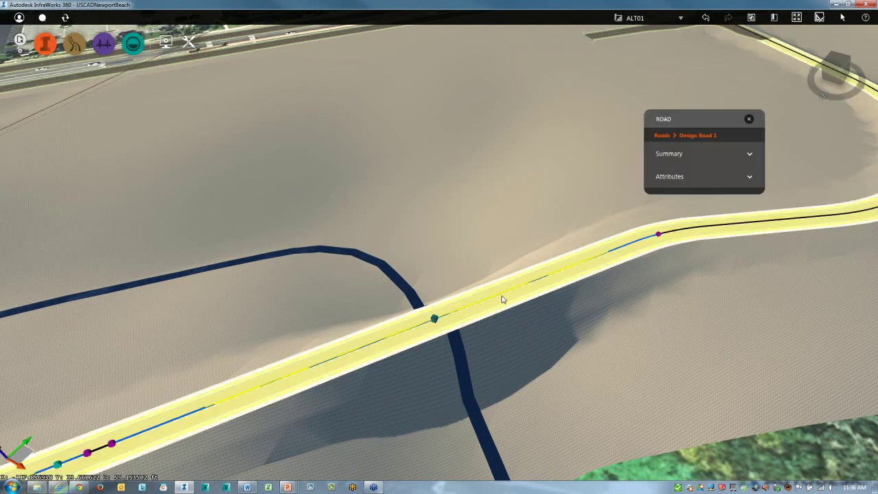
right_click(385, 343)
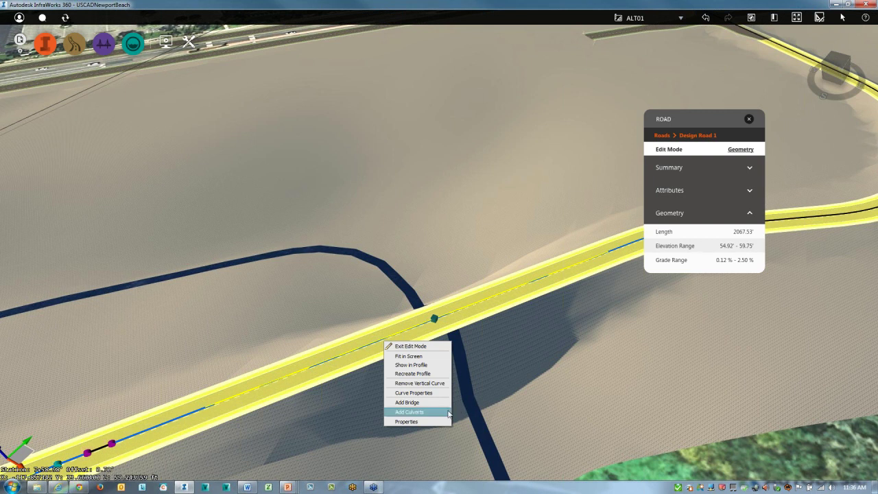
left_click(405, 403)
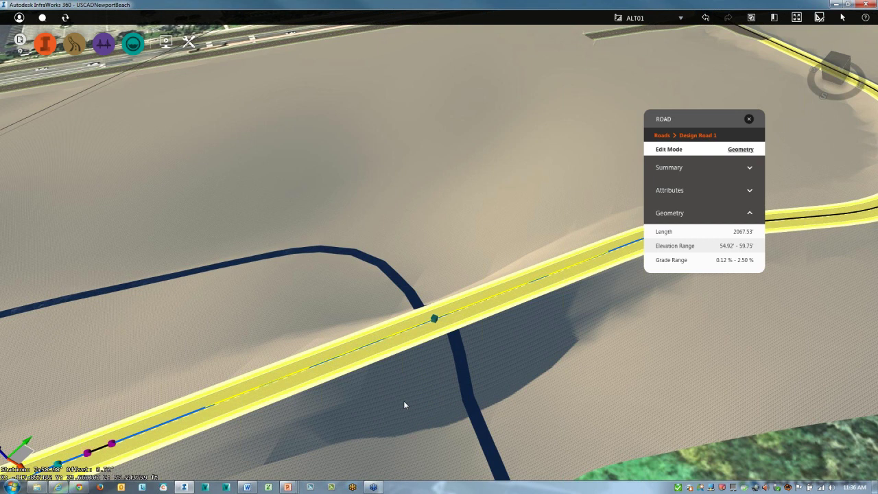
left_click(339, 424)
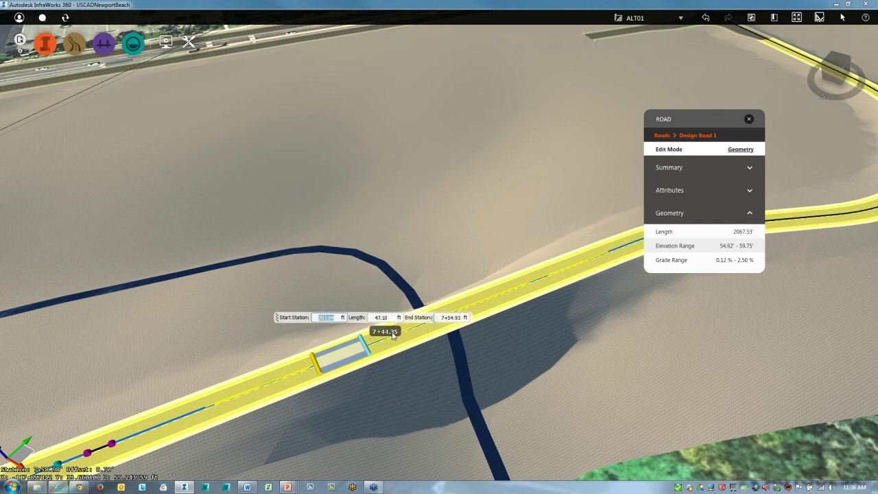
left_click(582, 268)
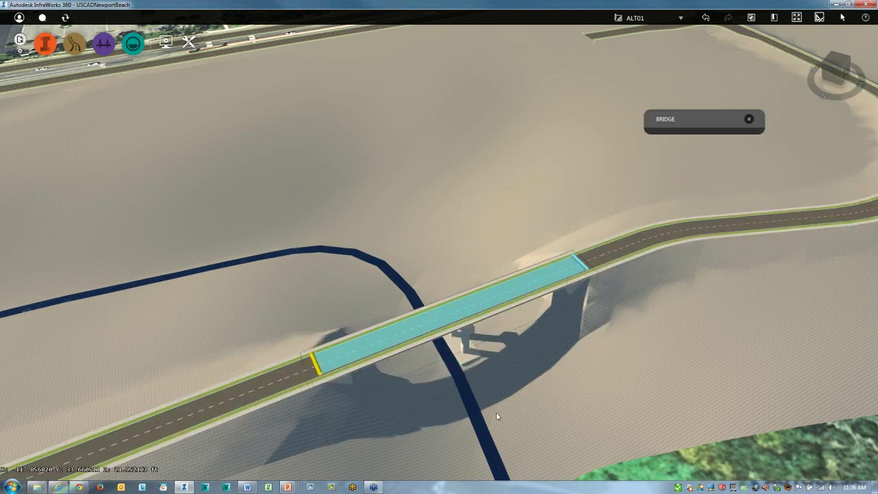
left_click_drag(496, 412, 462, 364)
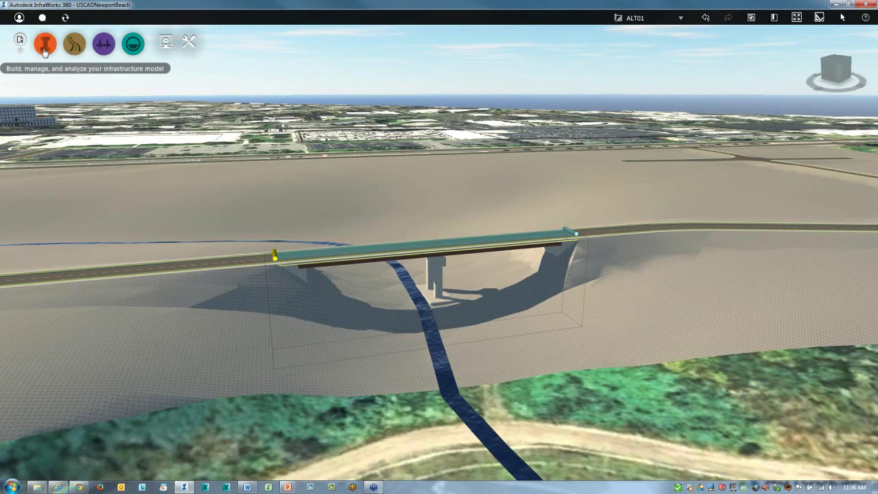
- Apply a transparent material from the Colors folder of the Material styles to the grey coverage area around the bridge
left_click(44, 45)
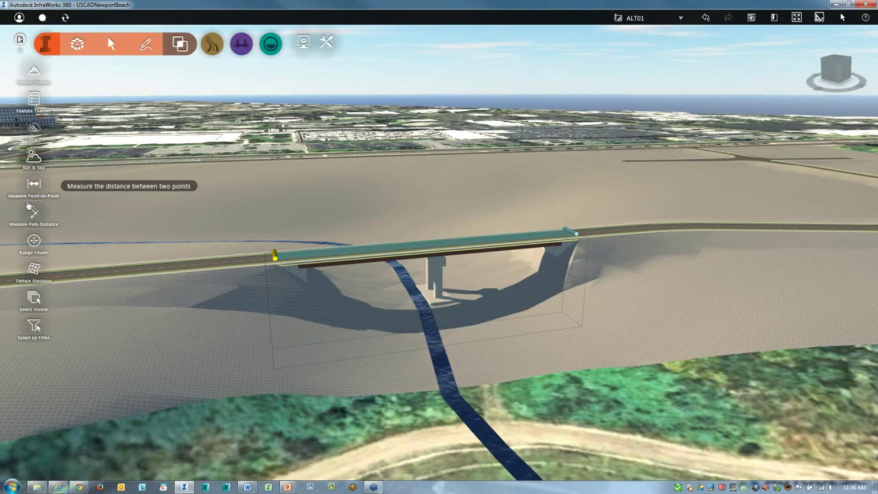
mouse_move(77, 44)
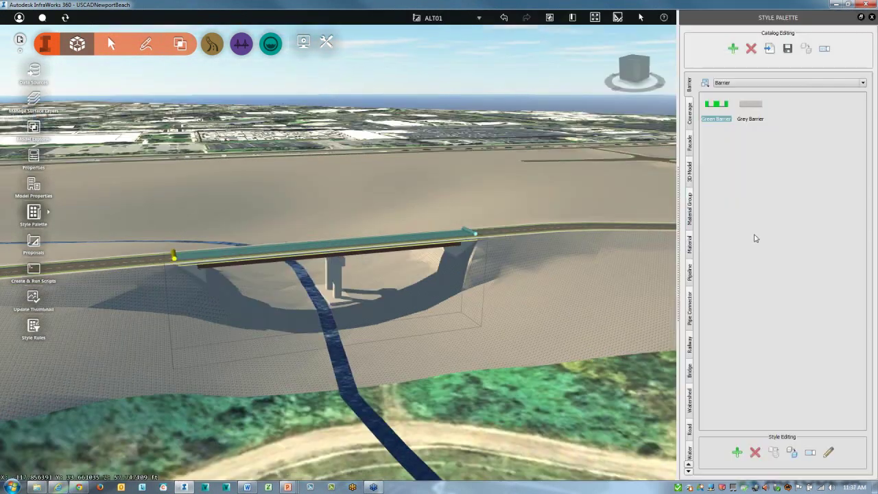
left_click(689, 243)
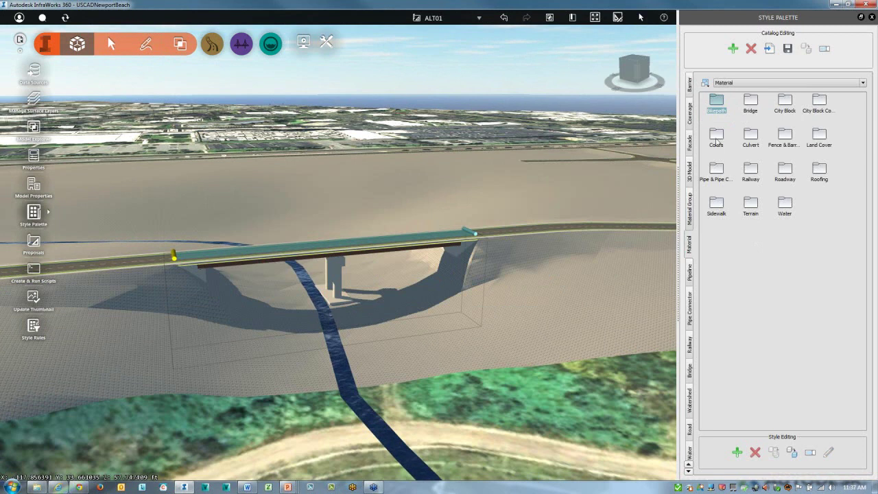
double_click(716, 136)
left_click_drag(819, 246, 638, 264)
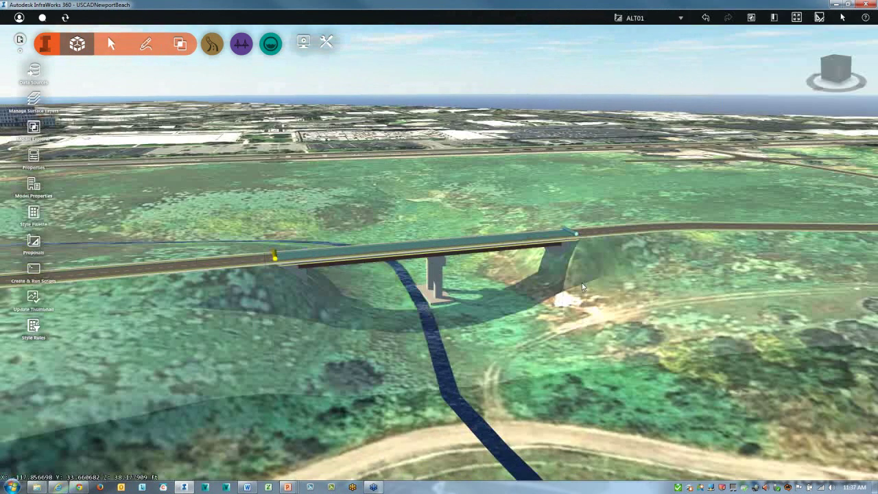
- Clear the selection and examine the bridge's pier, footing, girders and abutments over the stream from a low close-up angle
left_click_drag(581, 287, 606, 274)
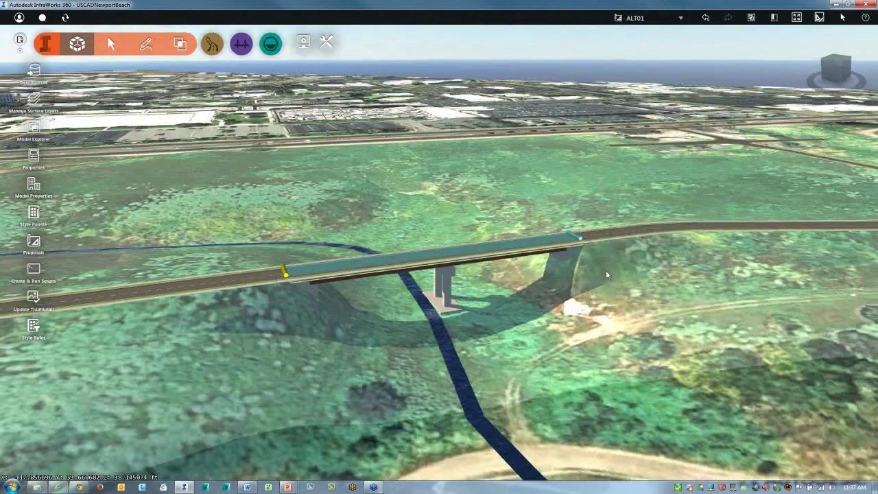
left_click(626, 410)
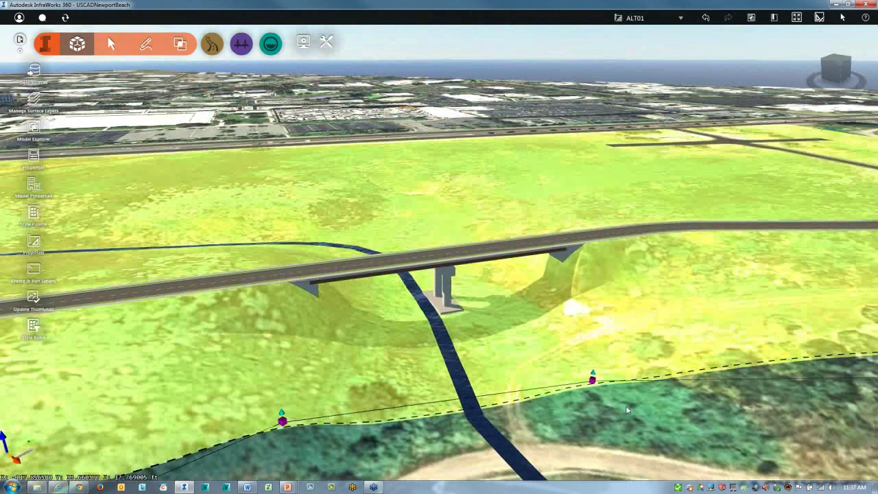
key("Escape")
scroll(547, 350, "up", 5)
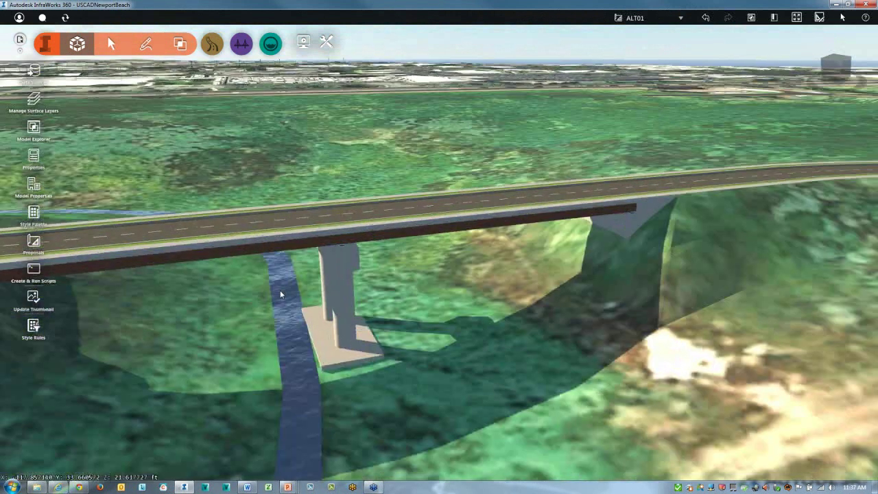
scroll(280, 294, "up", 3)
left_click_drag(278, 314, 320, 297)
scroll(338, 297, "down", 2)
scroll(338, 296, "down", 2)
middle_click_drag(339, 295, 393, 271)
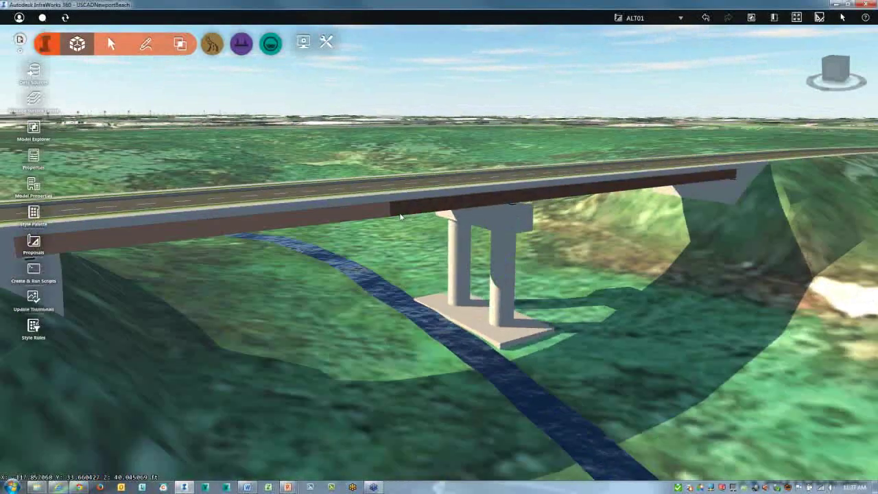
scroll(349, 297, "up", 1)
scroll(349, 296, "up", 4)
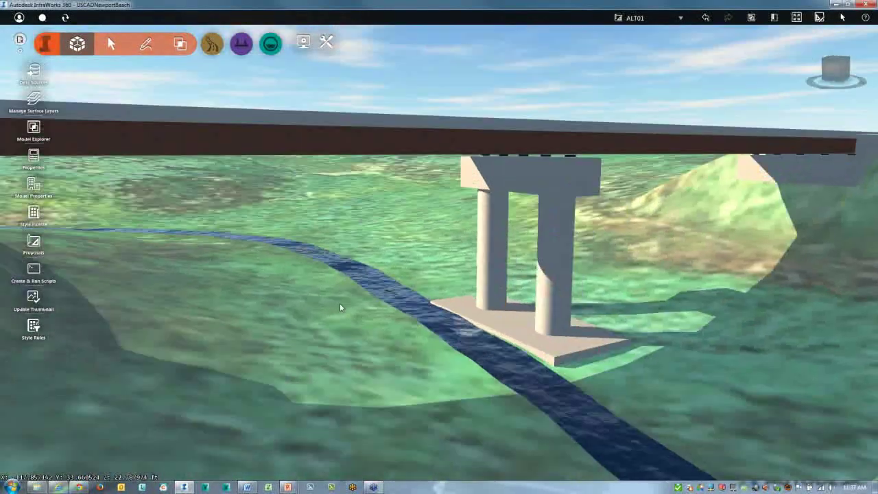
scroll(749, 186, "down", 2)
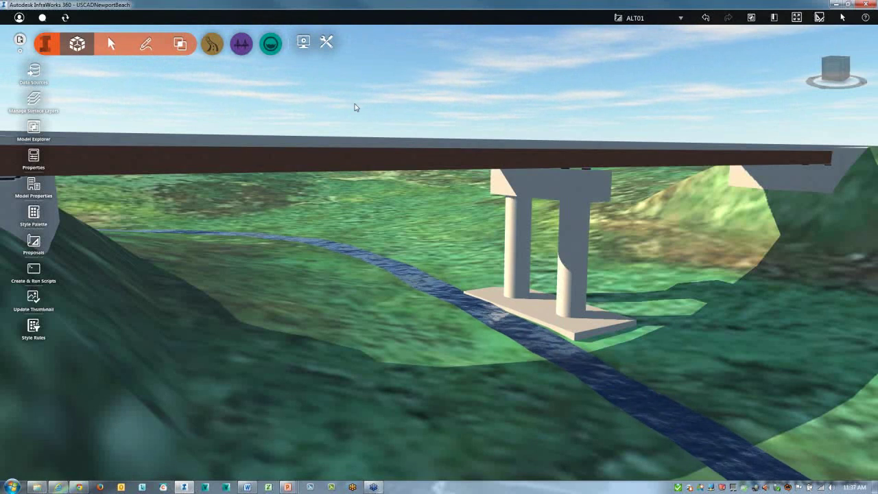
- Bring up the settings and utilities commands for the model
left_click(326, 42)
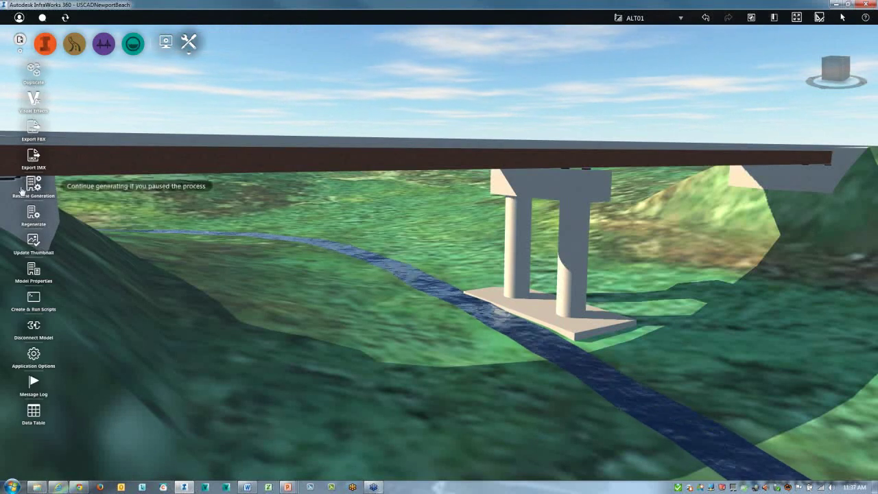
- Switch the terrain surface to 50% opacity to expose the foundation piles under the bridge pier
left_click(165, 42)
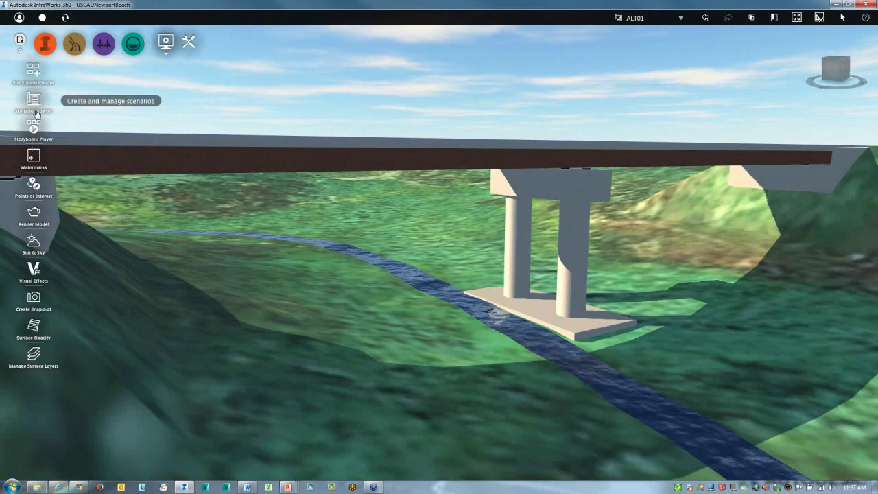
left_click(33, 328)
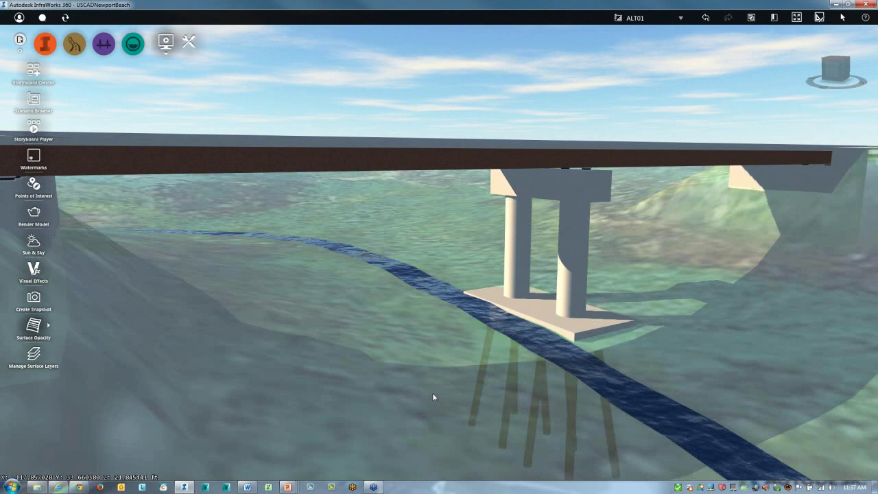
mouse_move(433, 397)
middle_mouse_down()
mouse_move(435, 345)
mouse_move(415, 354)
mouse_move(420, 405)
middle_mouse_up()
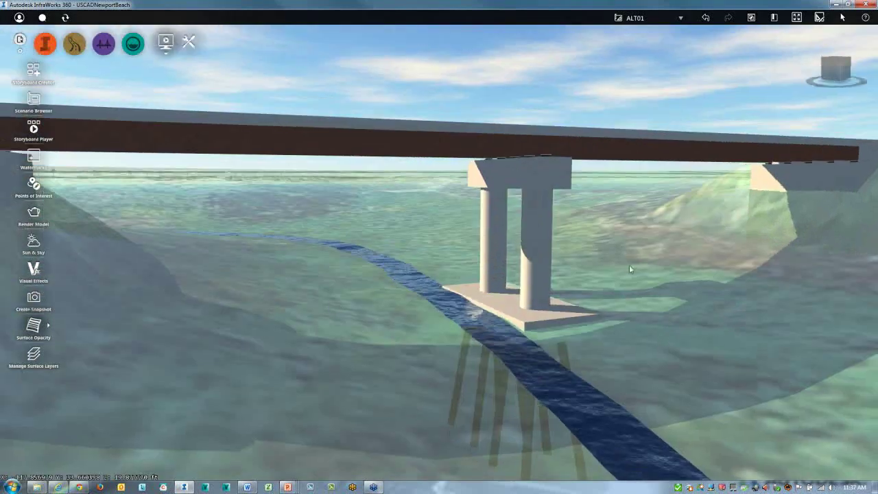
- Open Bridge 1 for editing with its attributes in view and toggle its clearance envelope option
left_click(523, 138)
left_click(523, 135)
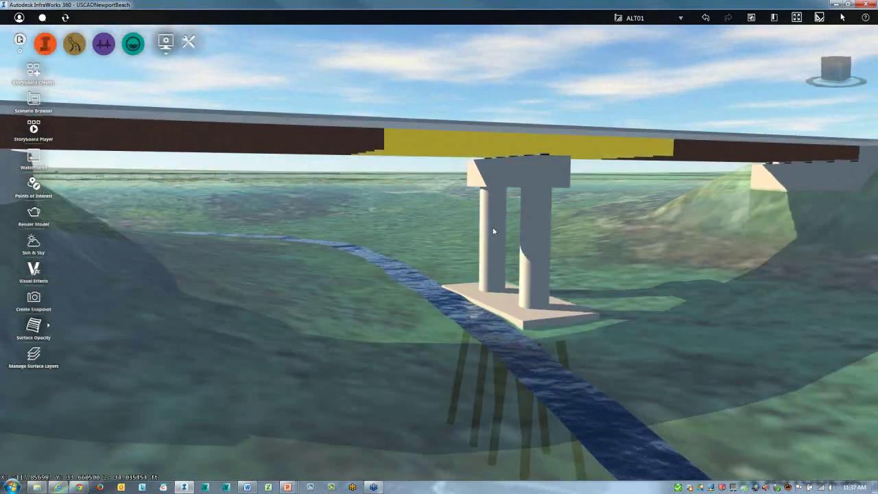
left_click_drag(492, 228, 480, 267)
left_click_drag(725, 121, 762, 100)
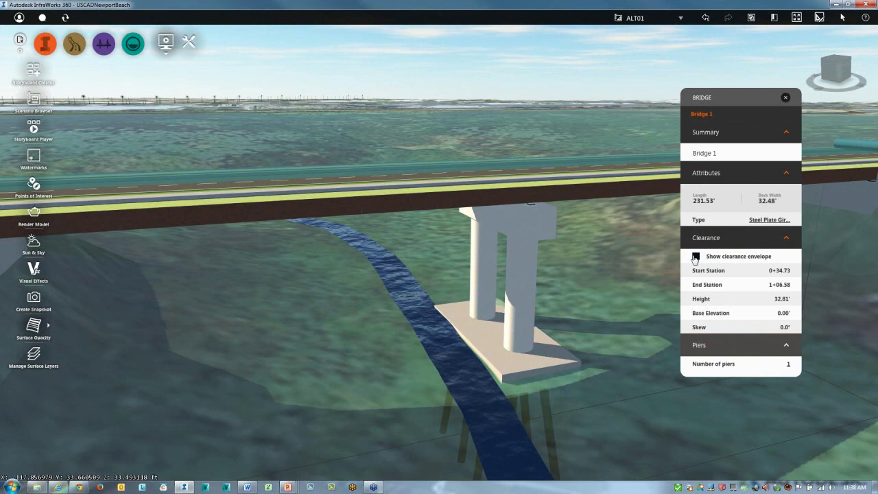
left_click(696, 257)
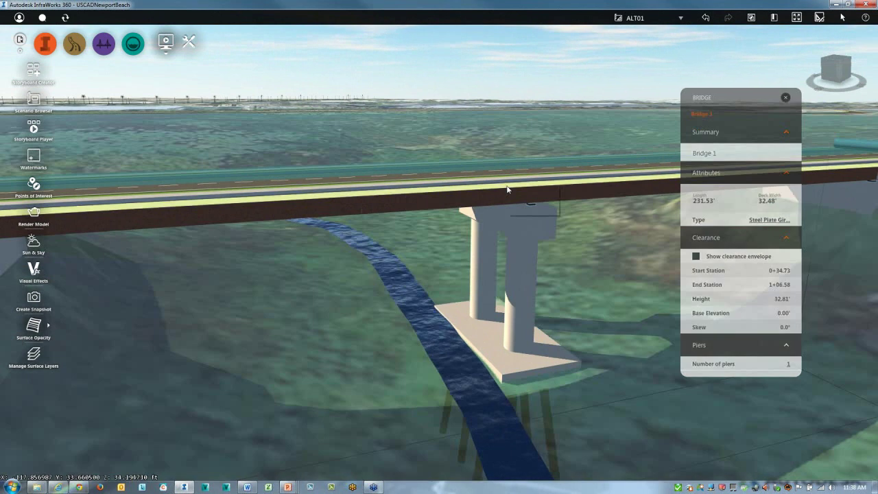
- Display the bridge's material quantities and move the table clear of the bridge
right_click(507, 189)
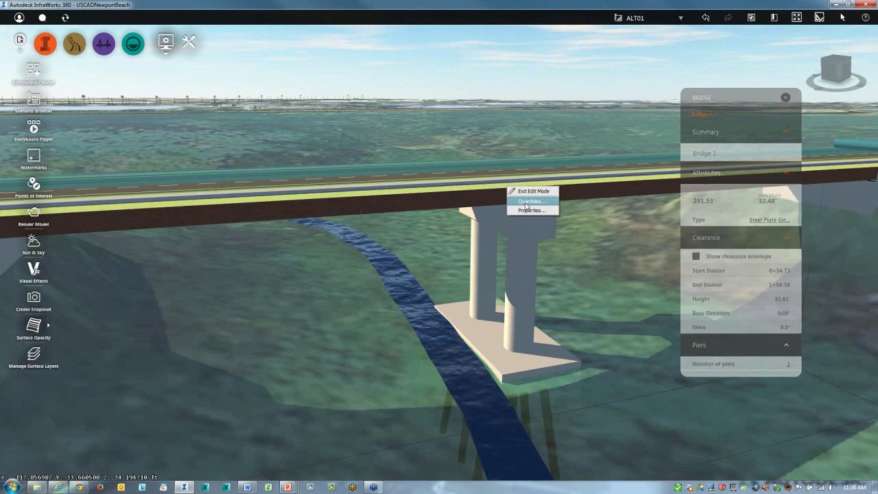
left_click(519, 202)
left_click_drag(441, 220, 295, 348)
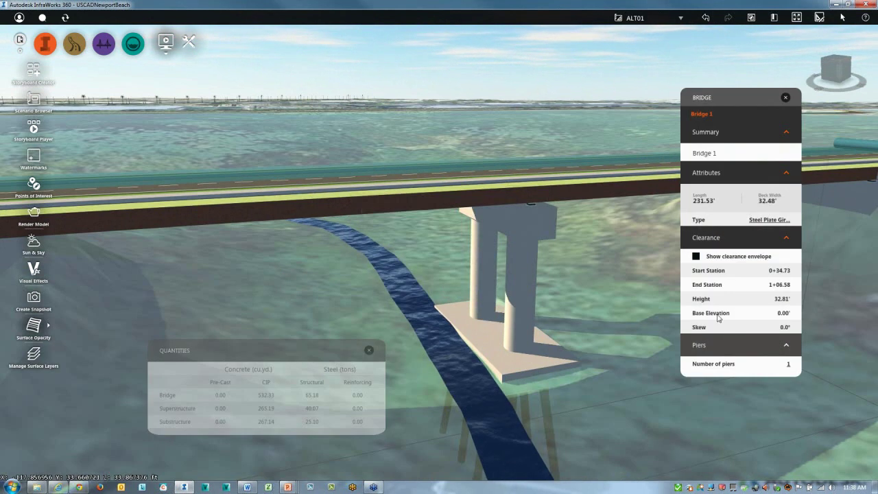
- Set the bridge's number of piers to 2
left_click(788, 364)
type("2")
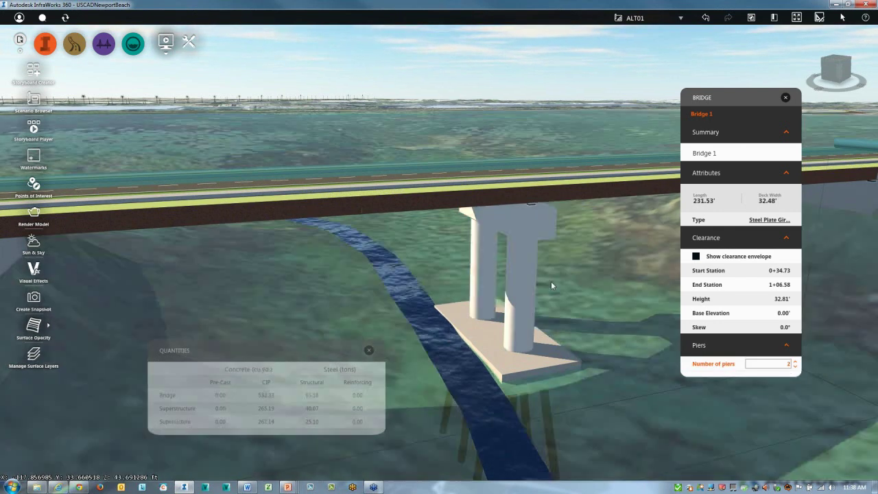
left_click_drag(555, 294, 459, 303)
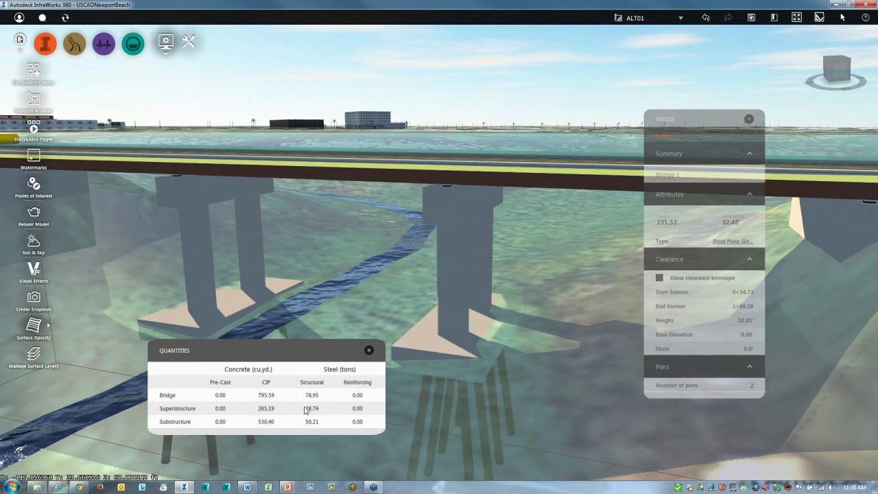
- Change the bridge type to Precast I Girders and leave the bridge's edit mode
left_click(732, 242)
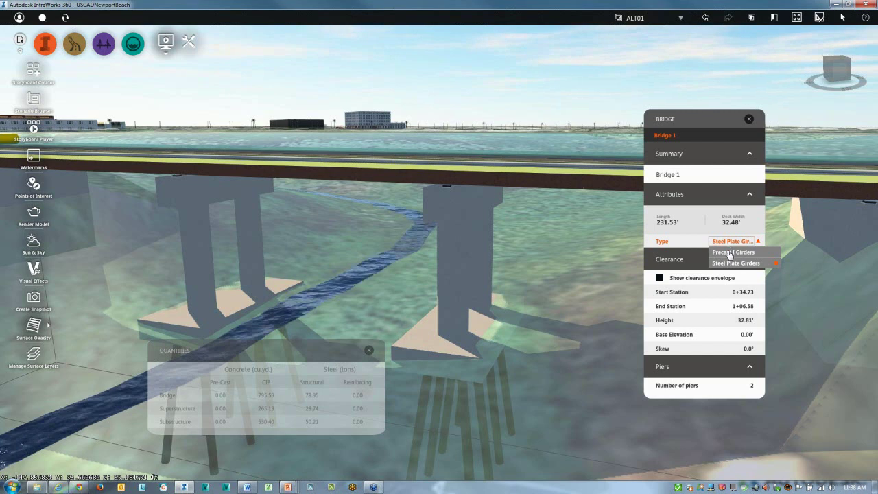
left_click(730, 253)
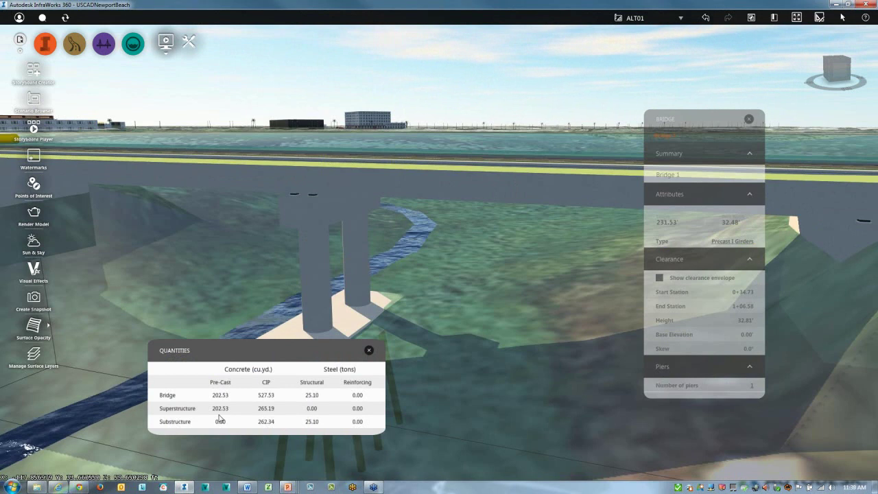
left_click(594, 77)
- Return the terrain surface to 100% opacity and enable Ambient Occlusion in the visual effects
left_click(36, 325)
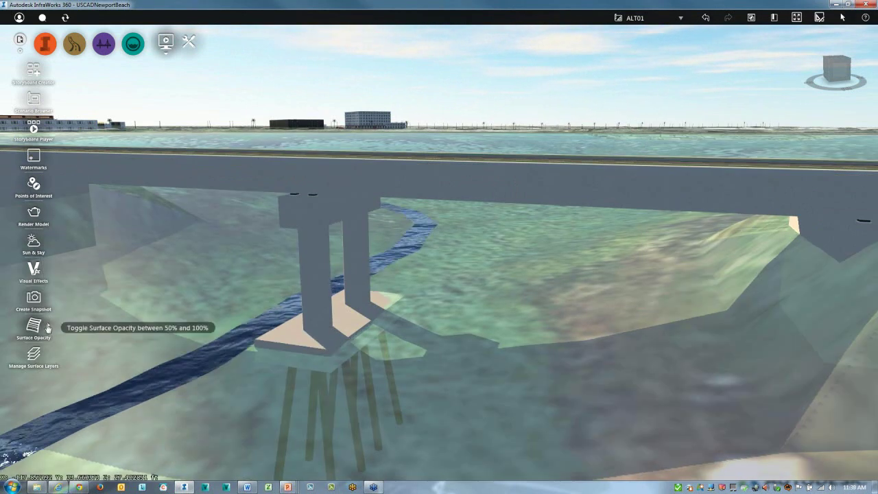
left_click(48, 328)
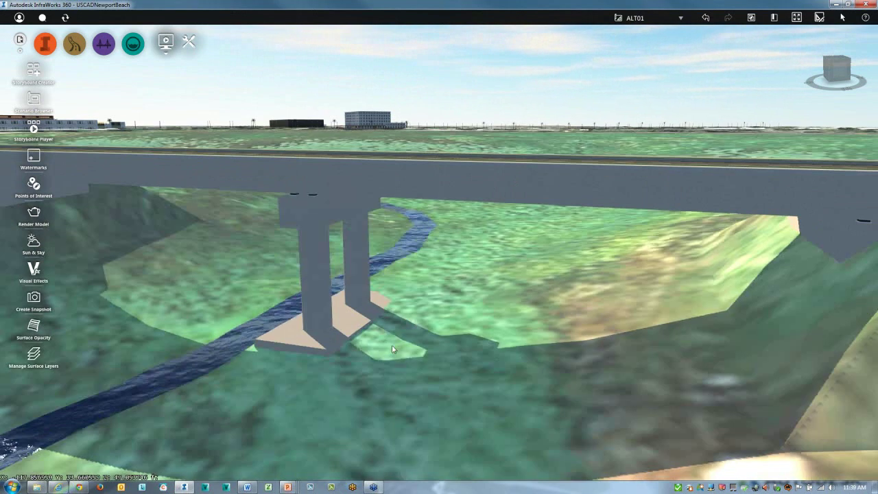
left_click_drag(392, 349, 495, 343)
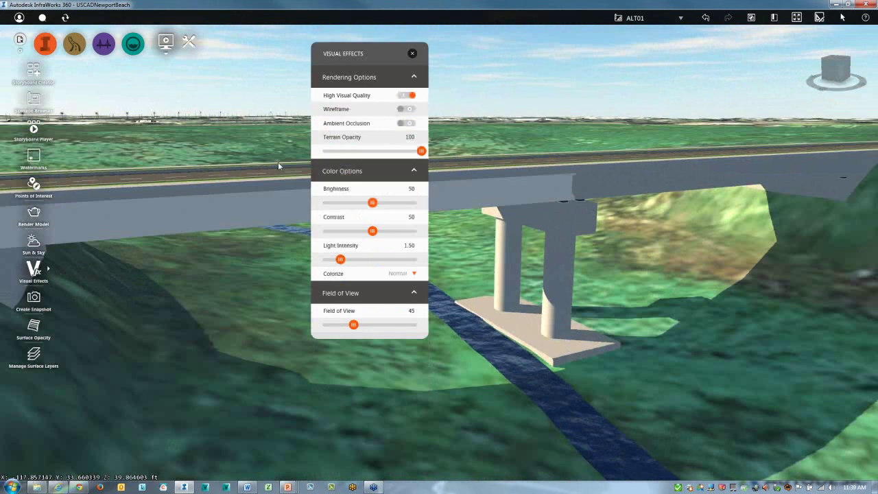
left_click(409, 123)
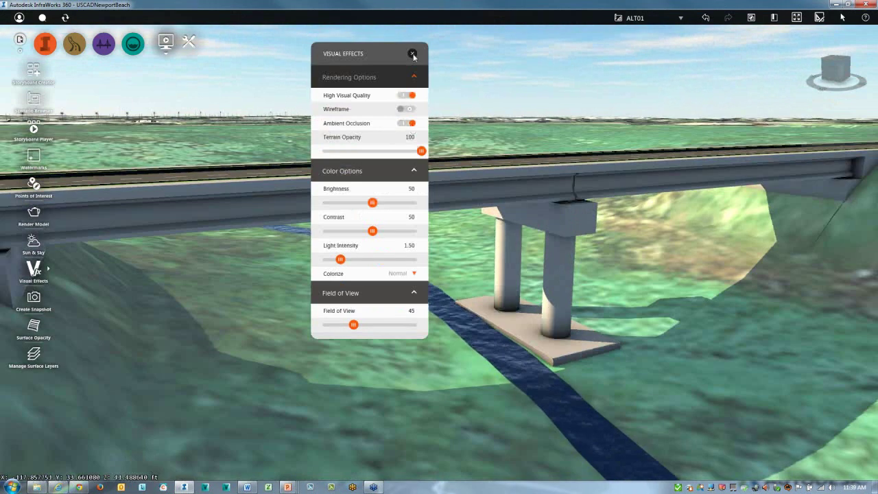
left_click(412, 53)
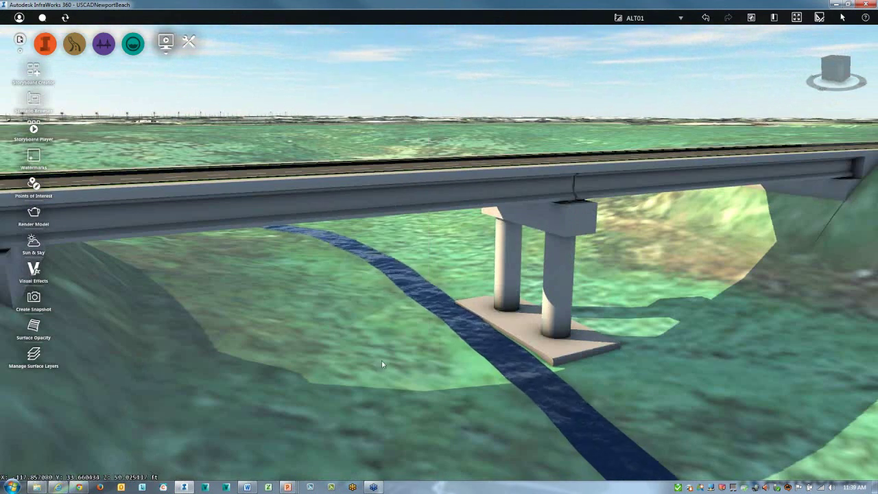
- Examine the precast girders, bearings, pier cap and columns up close and from several angles
left_click_drag(382, 361, 412, 362)
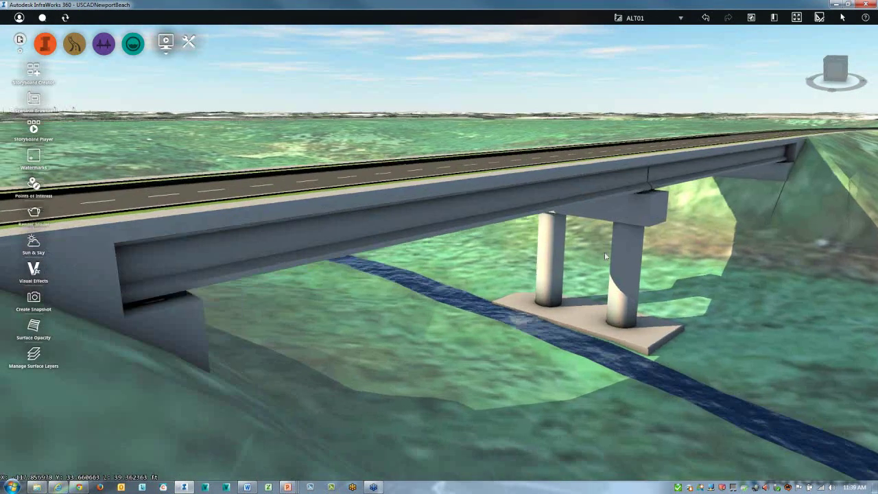
scroll(605, 252, "up", 3)
left_click_drag(624, 262, 539, 242)
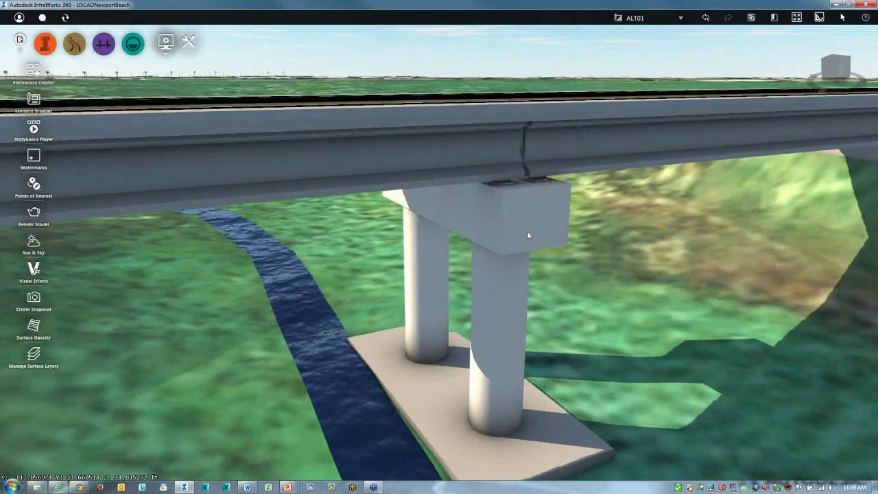
scroll(527, 235, "up", 5)
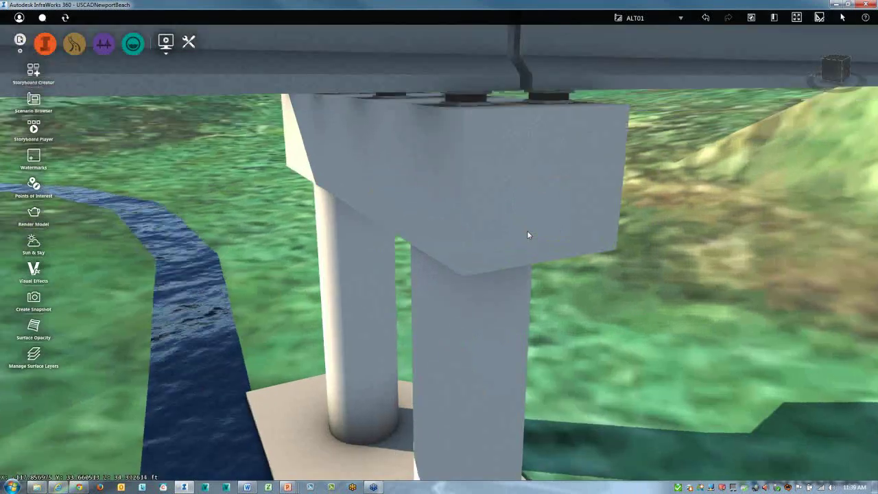
scroll(528, 236, "down", 5)
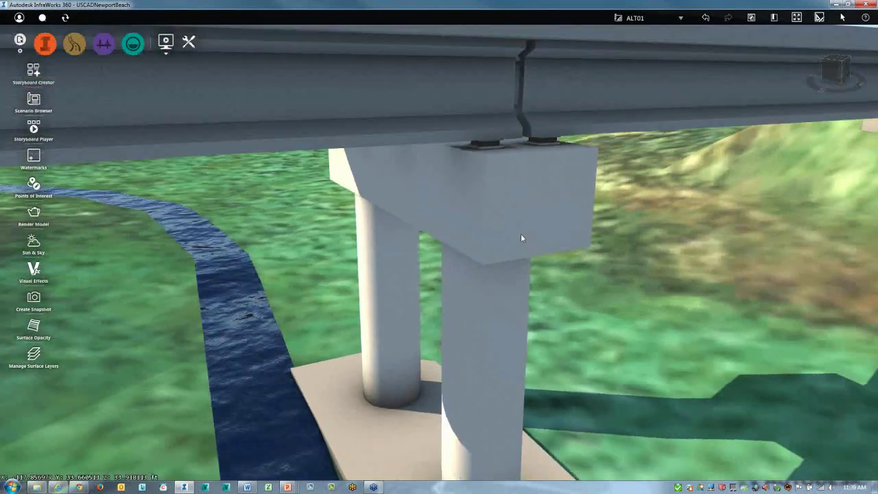
mouse_move(521, 234)
left_mouse_down()
mouse_move(544, 223)
mouse_move(534, 231)
left_mouse_up()
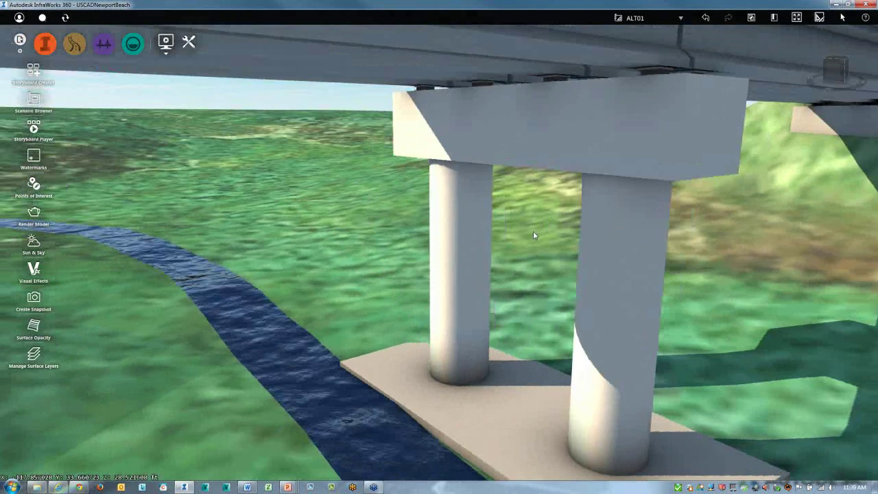
middle_click_drag(533, 230, 524, 247)
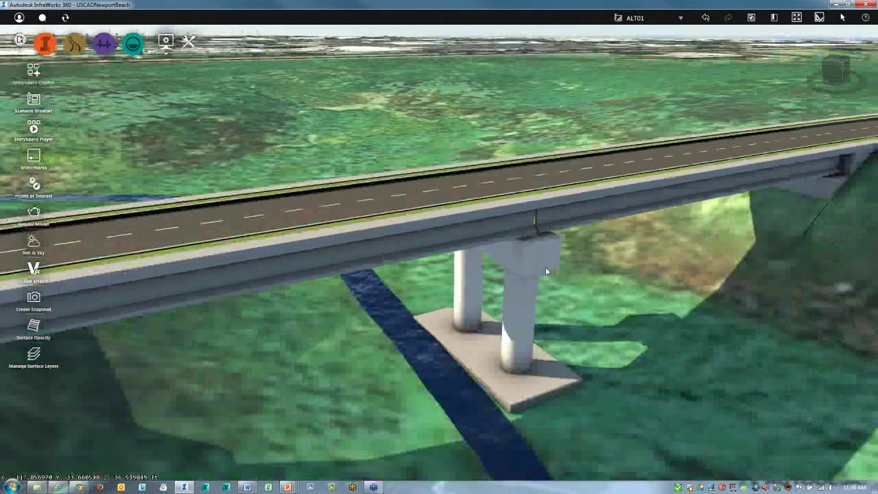
- Select the bridge pier and shift it along the bridge, farther away from the river
left_click(545, 266)
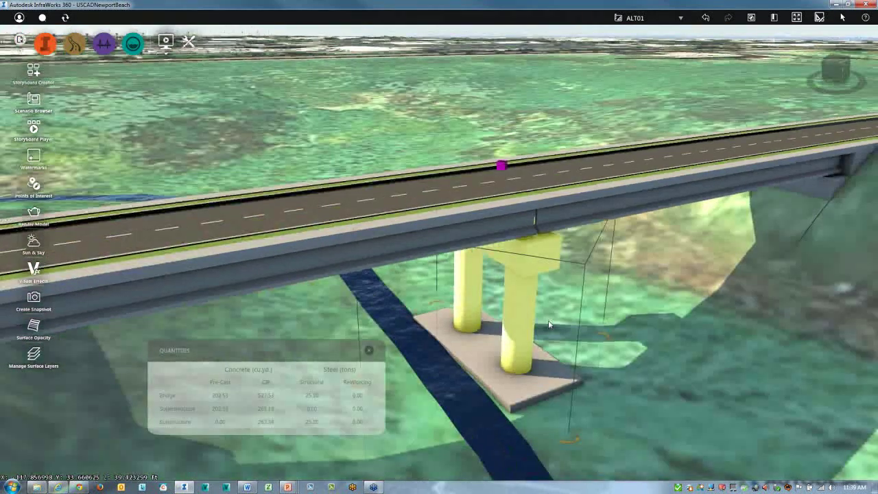
middle_click_drag(549, 323, 449, 227)
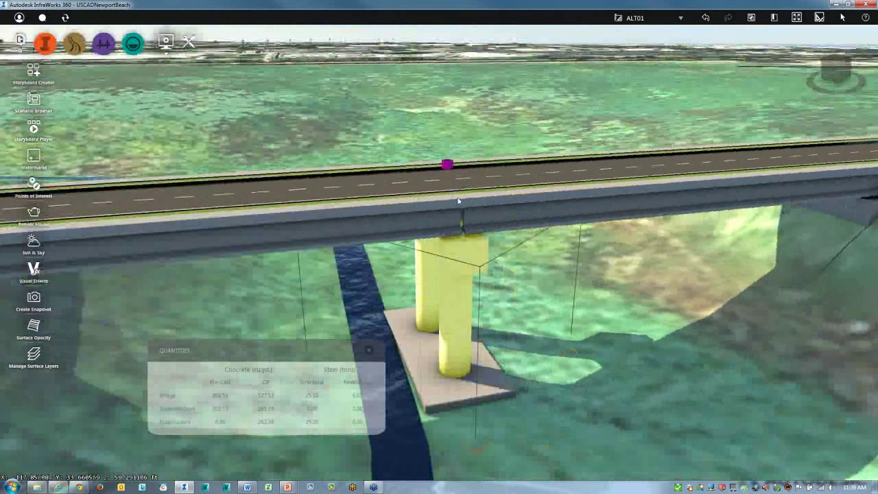
left_click_drag(447, 165, 550, 159)
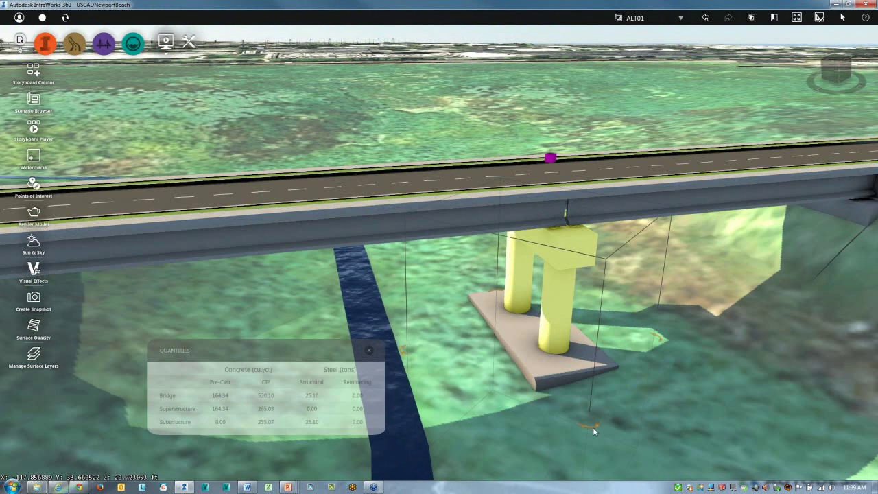
- Rotate the selected pier to a strong skew relative to the bridge deck
left_click_drag(593, 427, 562, 436)
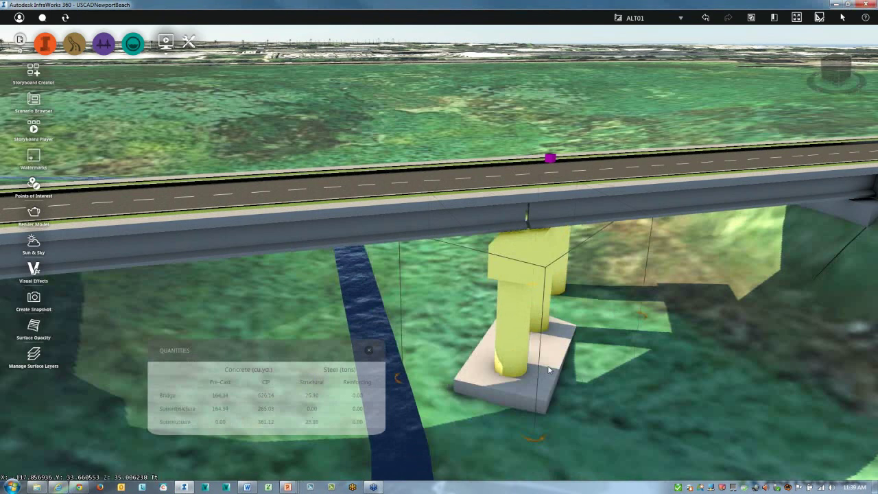
left_click_drag(549, 368, 513, 368)
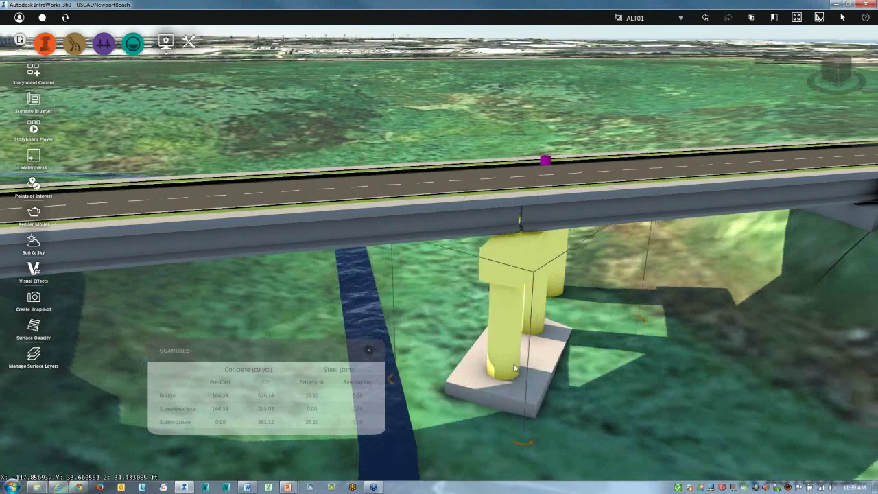
middle_click_drag(515, 369, 499, 284)
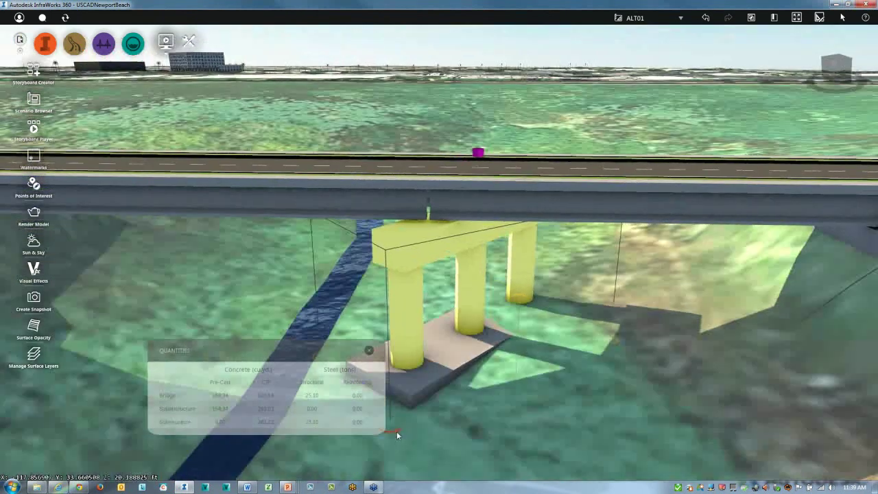
- Rotate the pier back to nearly perpendicular to the bridge and close the quantities table
left_click_drag(397, 433, 614, 390)
middle_click_drag(613, 393, 566, 320)
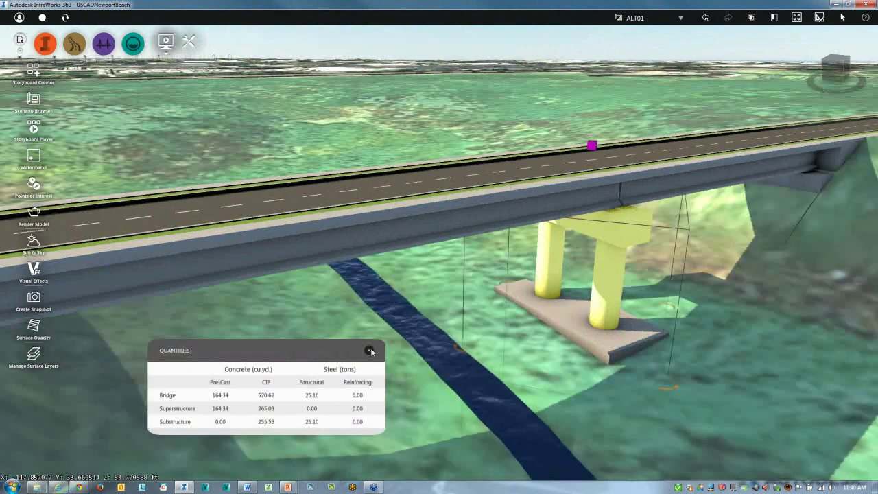
left_click(369, 351)
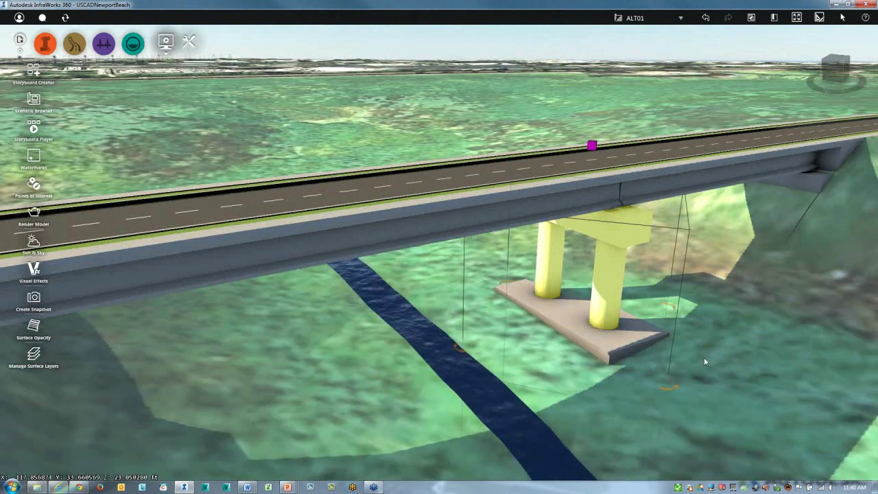
- Deselect the pier and examine the whole bridge with its approach road and river from farther away
scroll(704, 357, "down", 3)
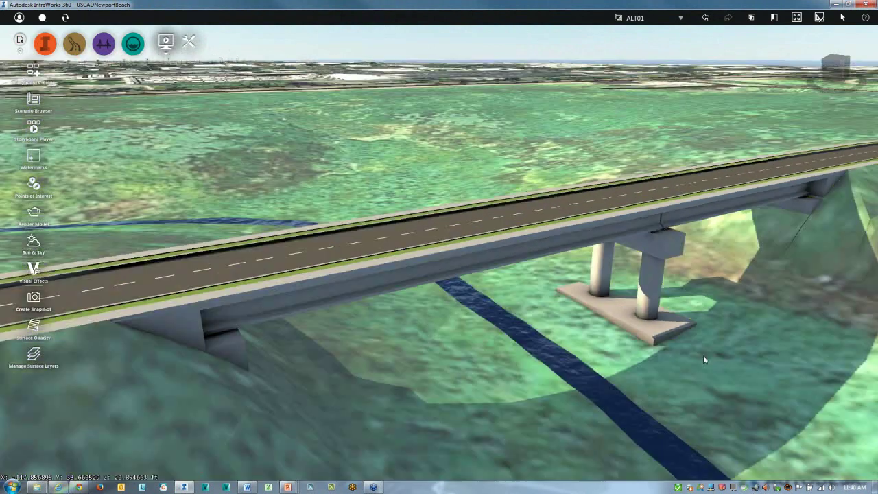
scroll(661, 368, "down", 2)
scroll(661, 368, "down", 1)
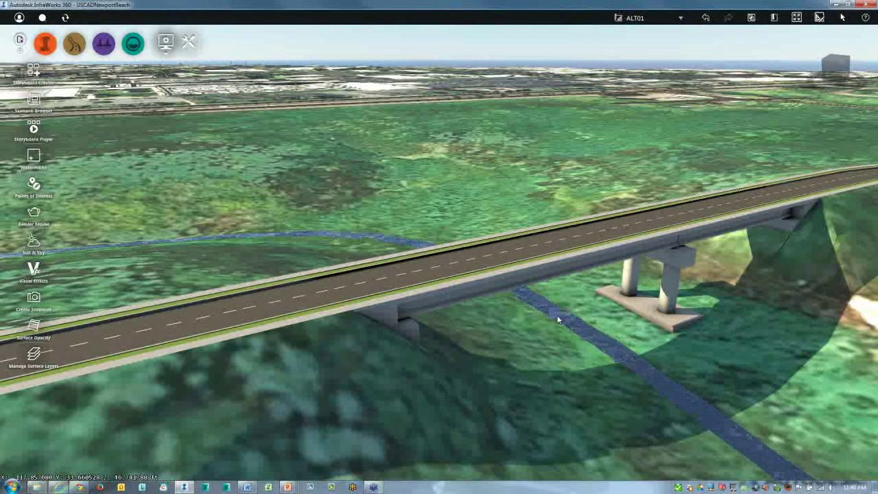
middle_click_drag(557, 315, 523, 310)
left_click_drag(522, 310, 482, 297)
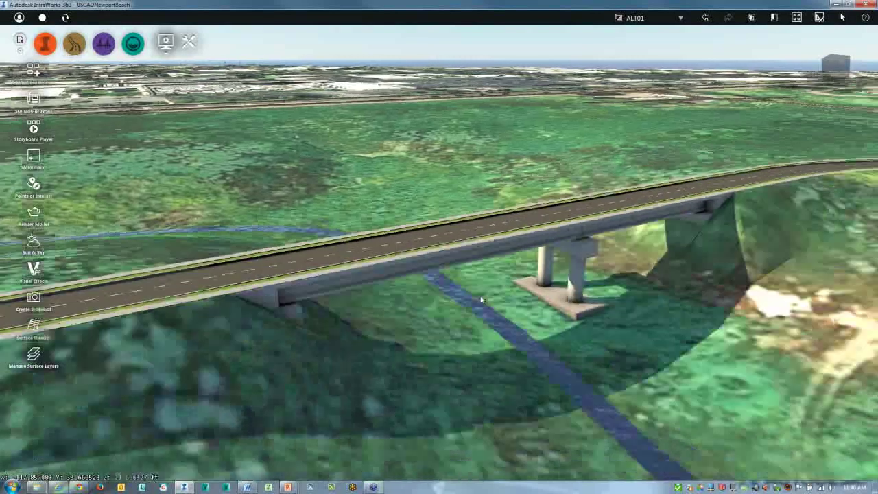
scroll(482, 301, "down", 3)
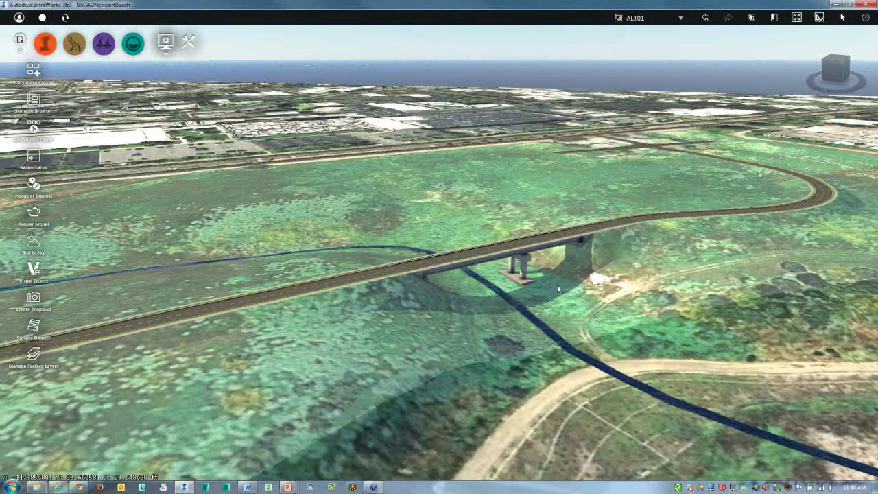
- Select Design Road 1 at the bridge and switch its edit mode to Lanes Forward
left_click_drag(482, 301, 542, 360)
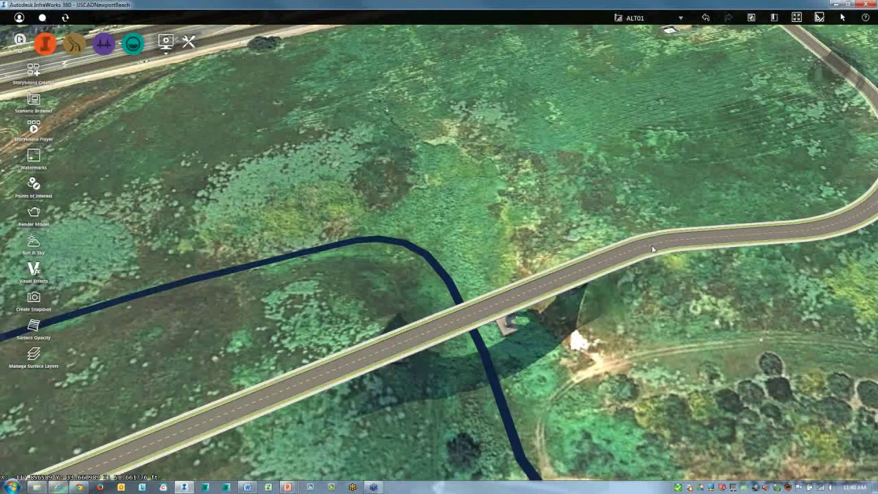
left_click(621, 259)
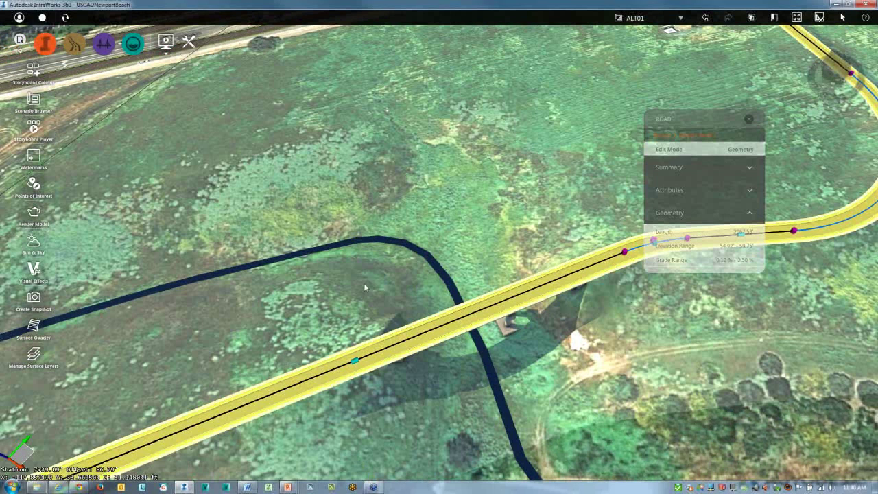
left_click_drag(364, 286, 319, 280)
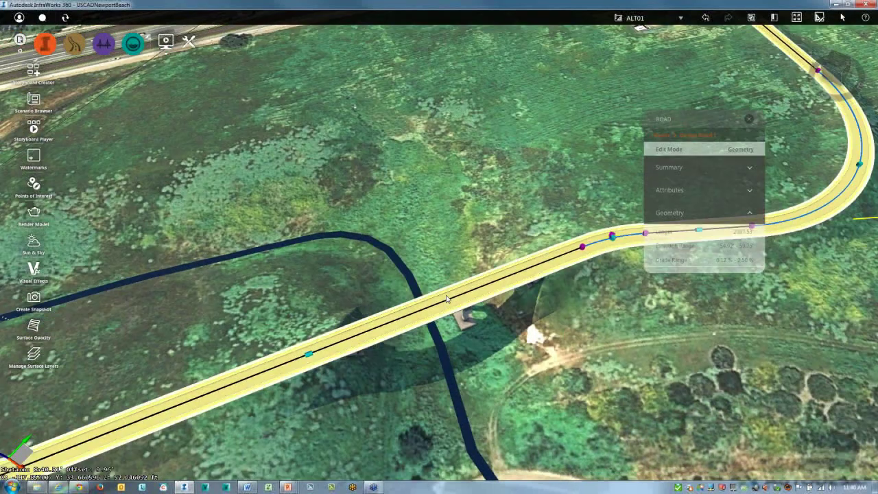
left_click_drag(357, 322, 569, 238)
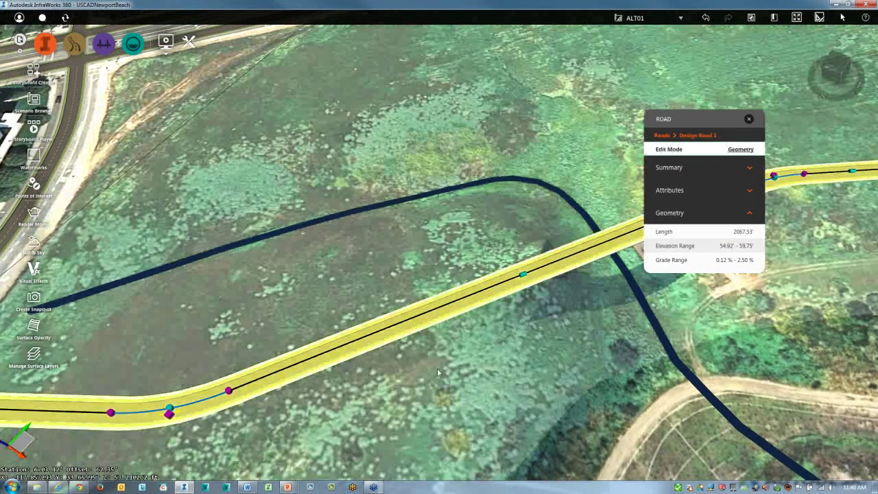
left_click_drag(437, 373, 279, 368)
middle_click_drag(279, 369, 365, 347)
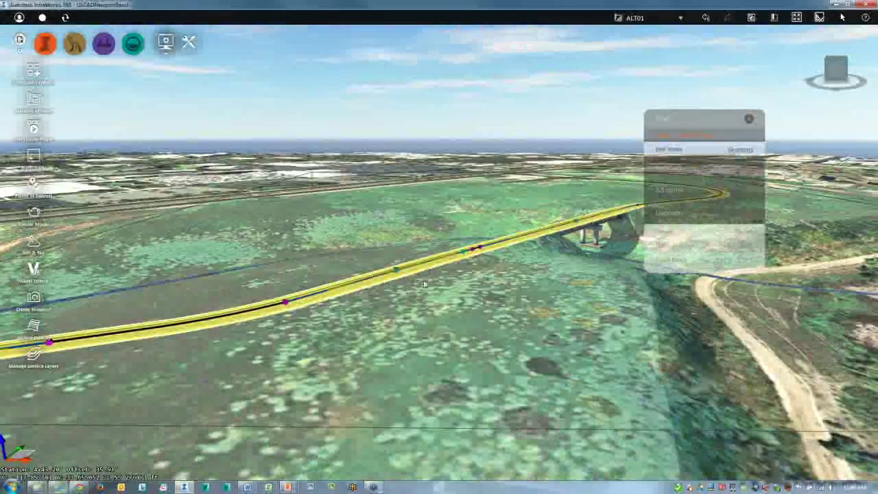
left_click_drag(425, 284, 391, 401)
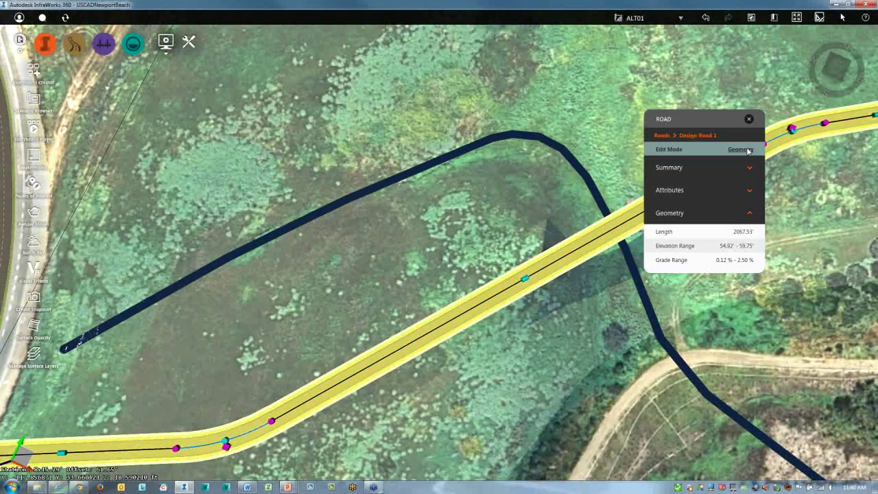
left_click(741, 150)
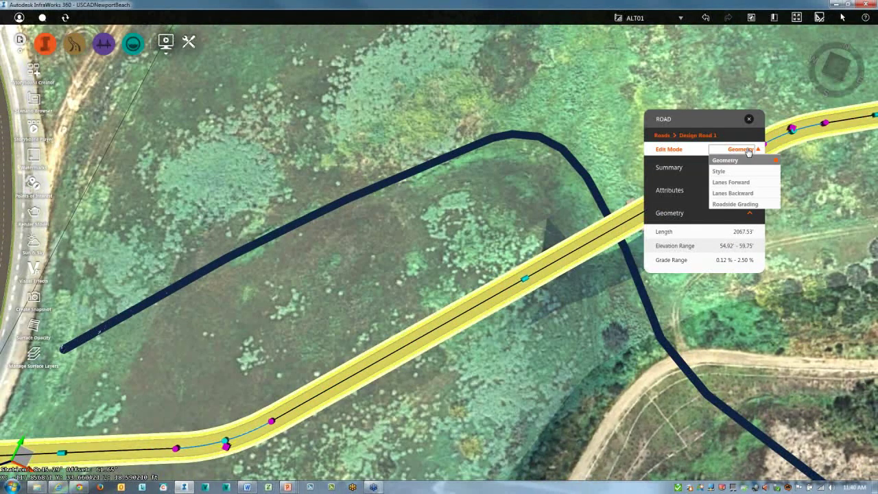
left_click(723, 183)
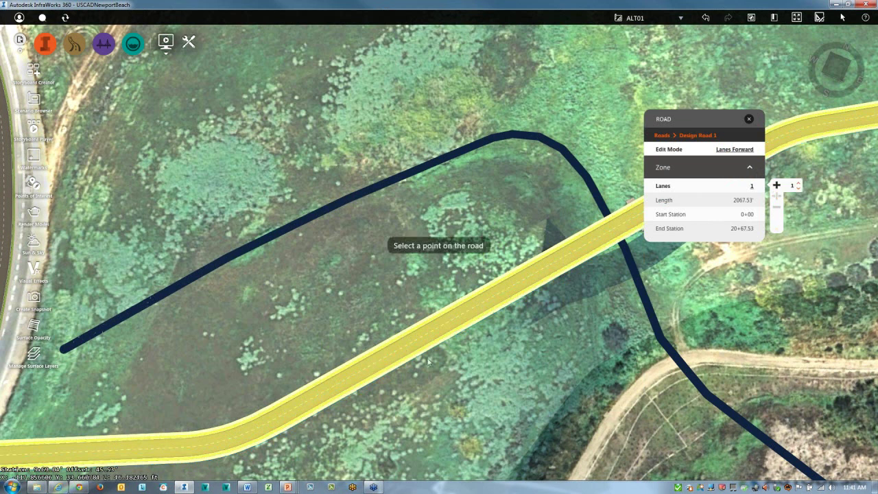
- Add a forward-lane zone from about station 6+49 back to 3+90 on the bridge approach and set it to 2 lanes
left_click(345, 384)
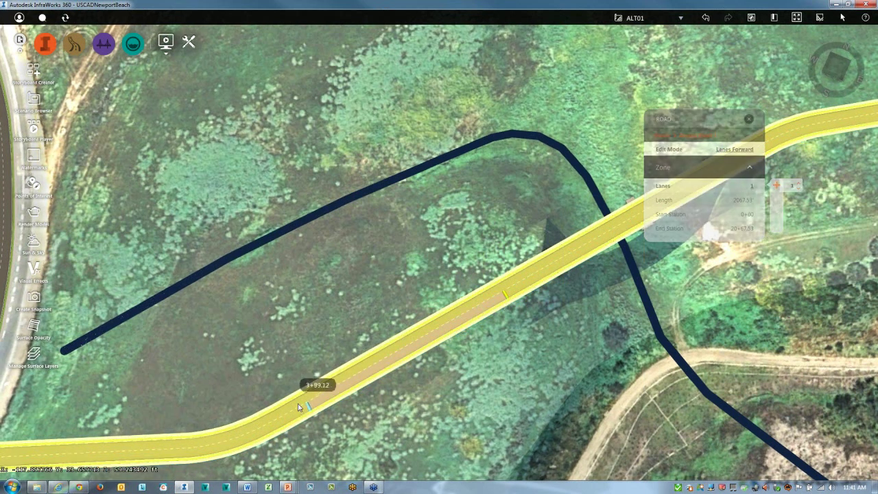
left_click(302, 409)
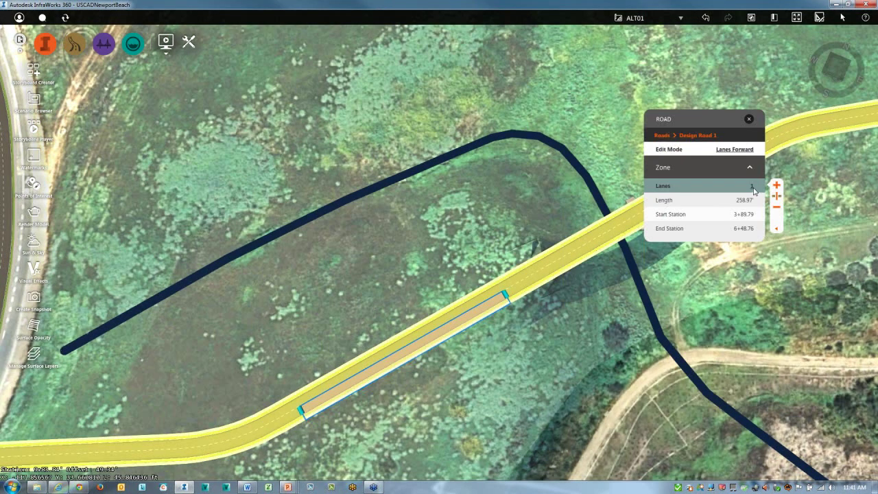
left_click(755, 190)
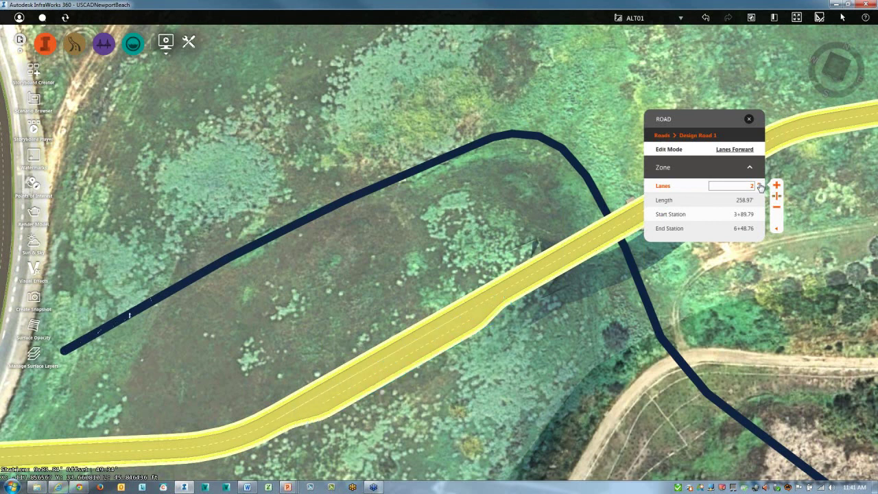
left_click(760, 187)
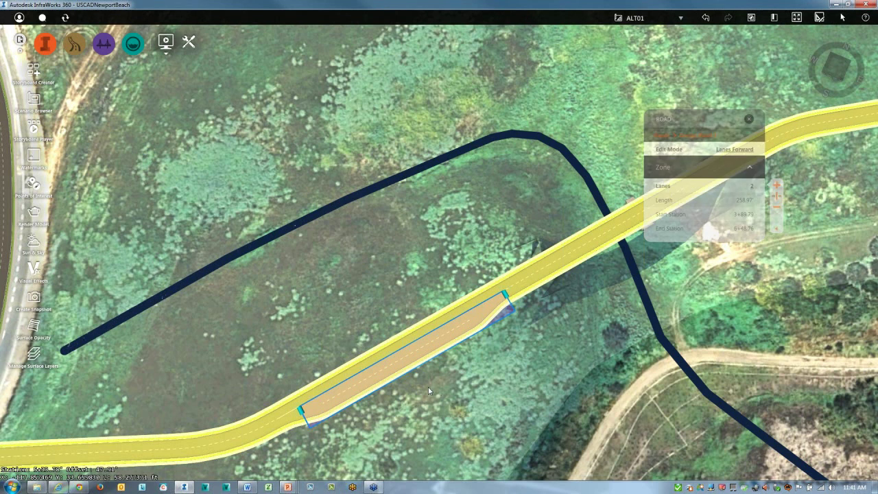
- Switch the road's edit mode to Style and select the style zone that runs across the bridge
left_click(733, 150)
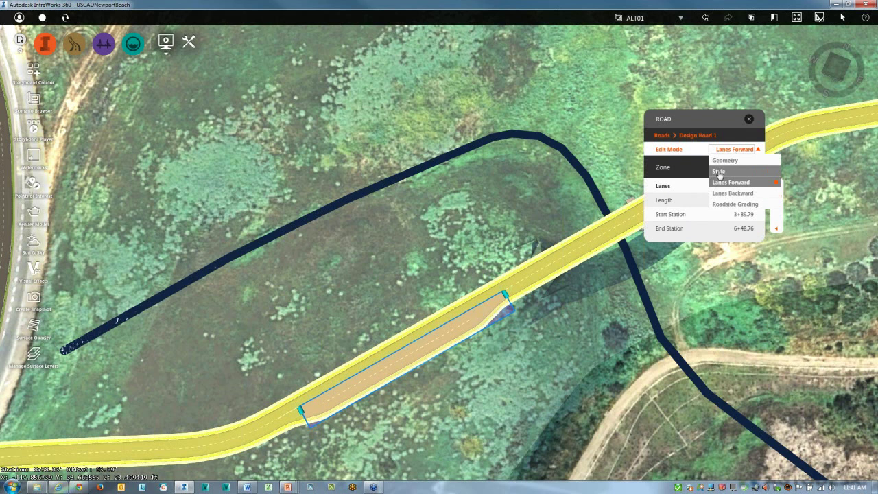
left_click(719, 172)
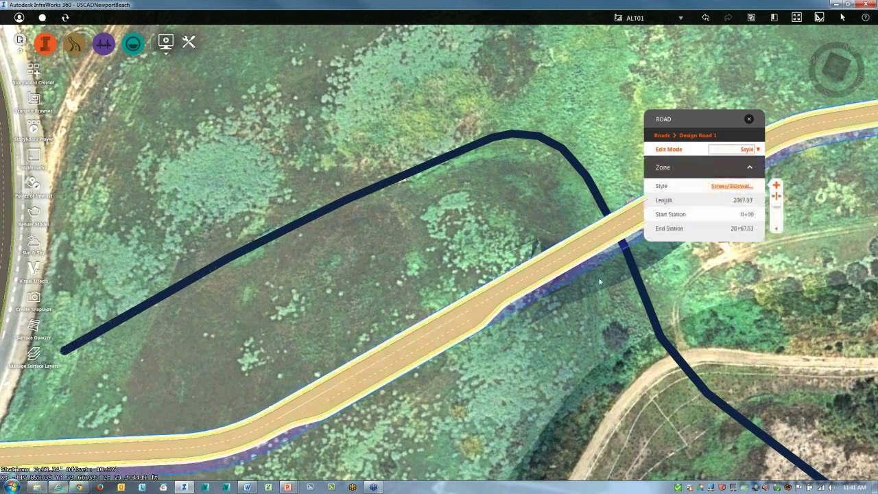
middle_click_drag(637, 280, 451, 370)
left_click_drag(451, 369, 435, 317)
scroll(434, 317, "up", 2)
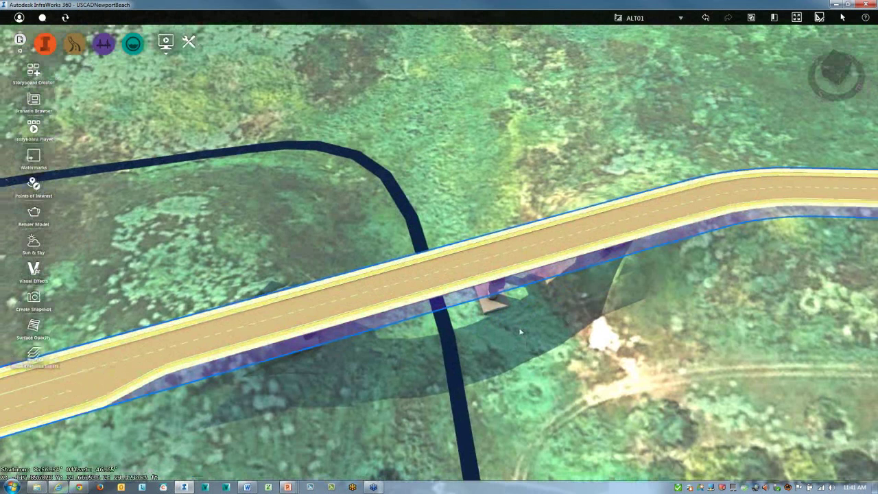
middle_click_drag(519, 327, 523, 299)
scroll(524, 299, "up", 2)
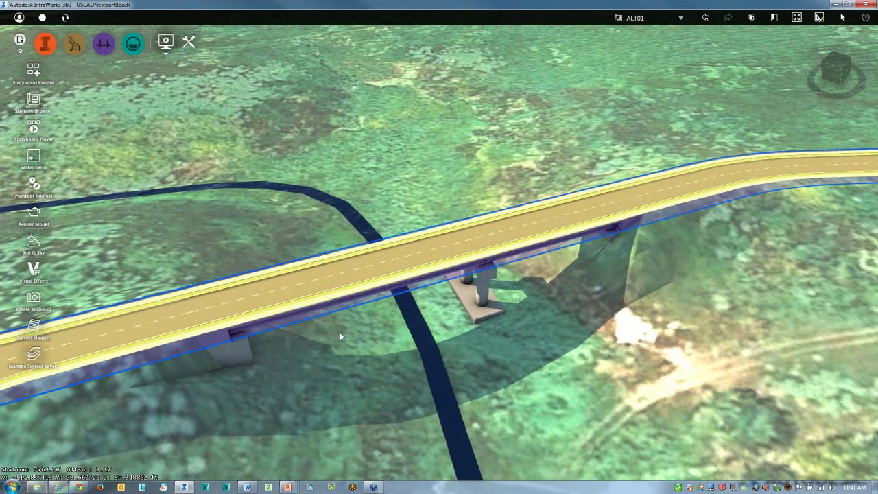
left_click(234, 308)
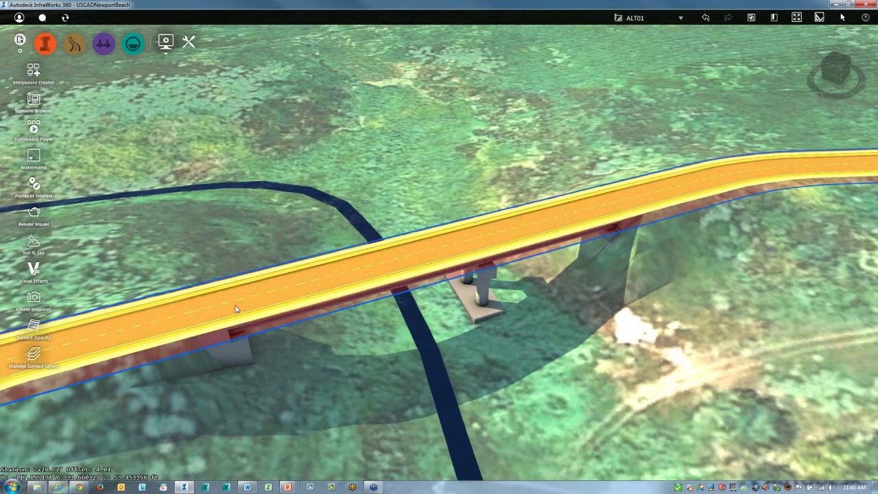
- Add a style zone using a bridge style from Street/Interstate, spanning the bridge just past both abutments, and leave road editing
right_click(220, 309)
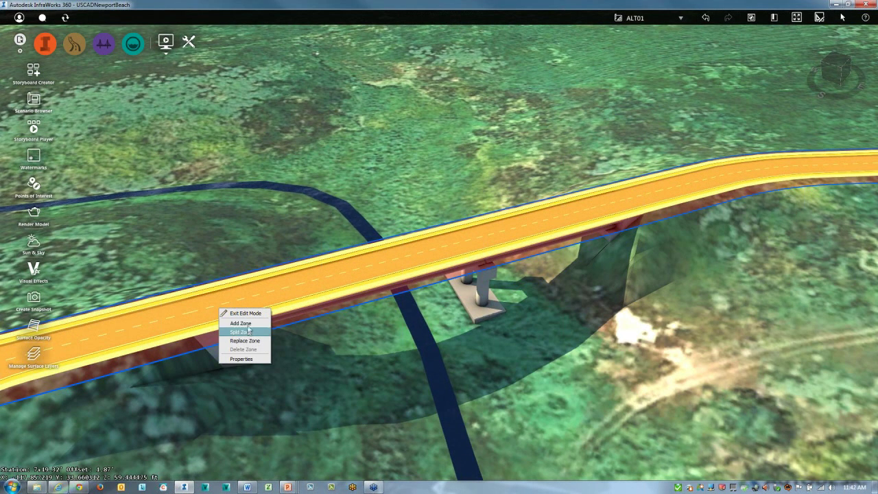
left_click(249, 325)
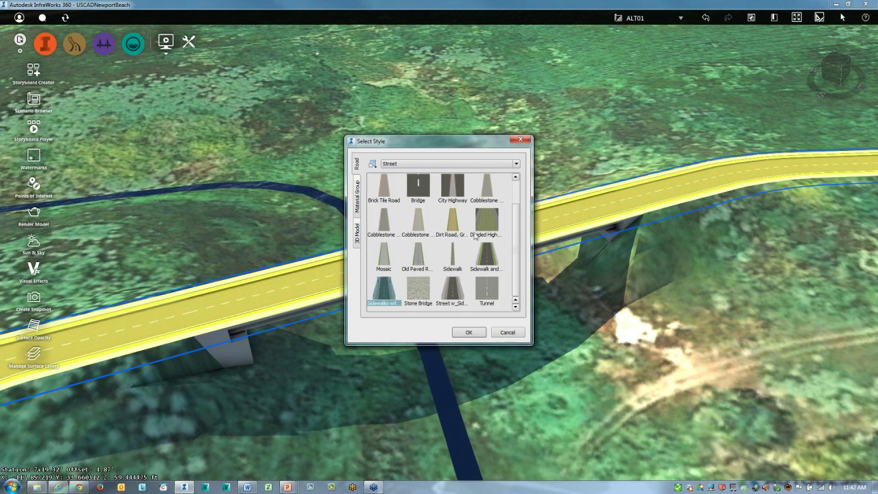
scroll(391, 192, "up", 1)
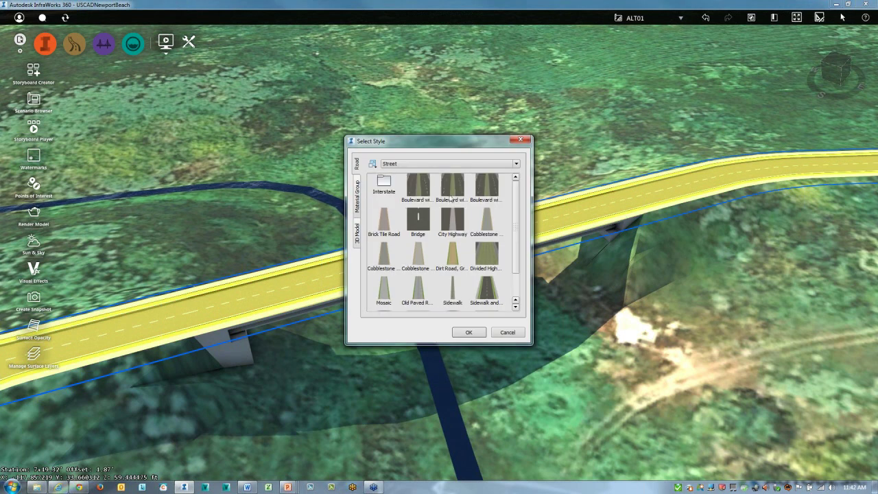
double_click(390, 187)
double_click(450, 224)
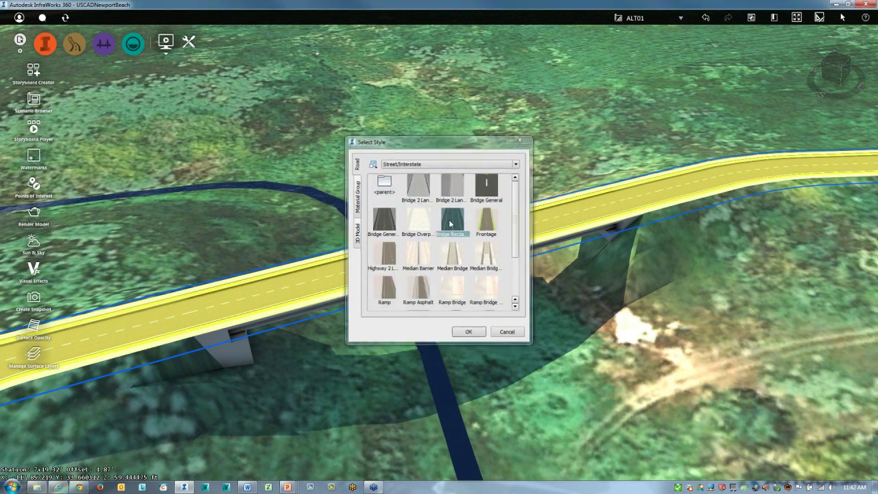
left_click(164, 334)
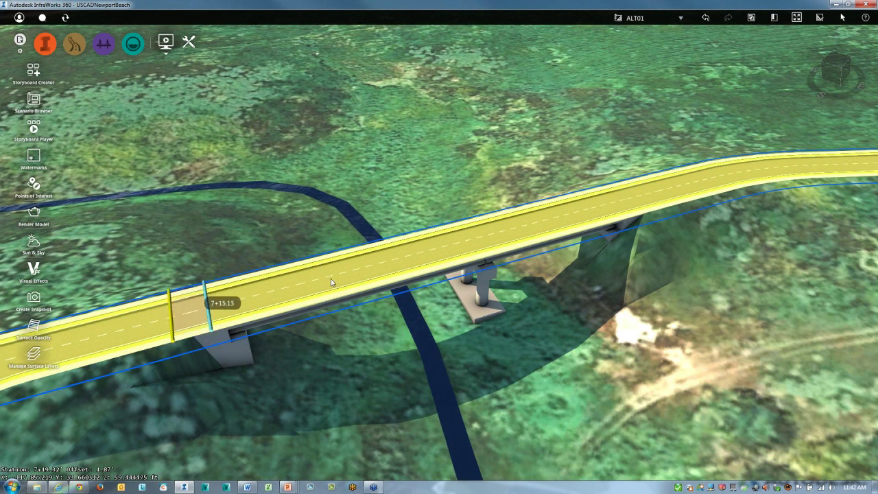
left_click(627, 198)
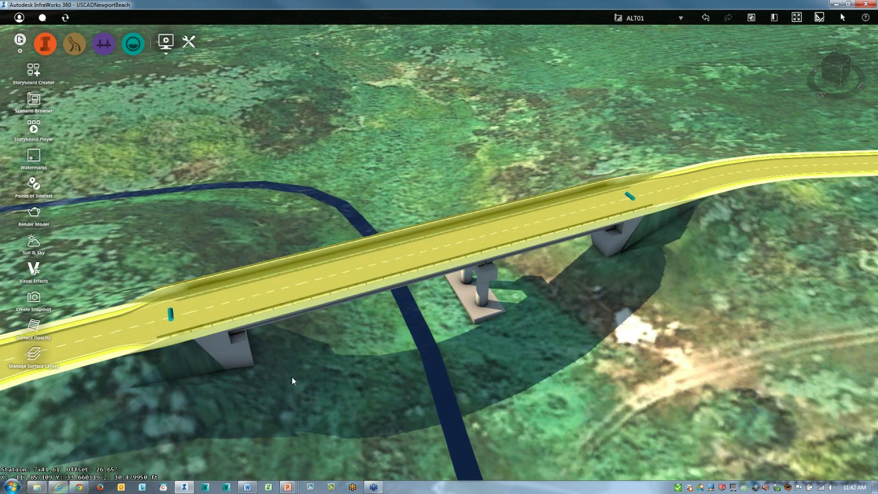
left_click(292, 378)
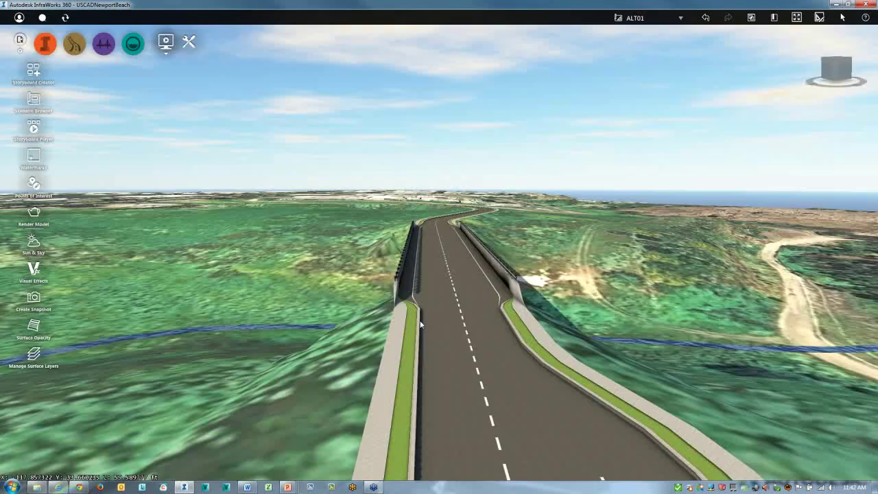
- Open the Style Palette and show the materials in its Roadway folder
left_click_drag(421, 325, 494, 296)
scroll(545, 266, "up", 3)
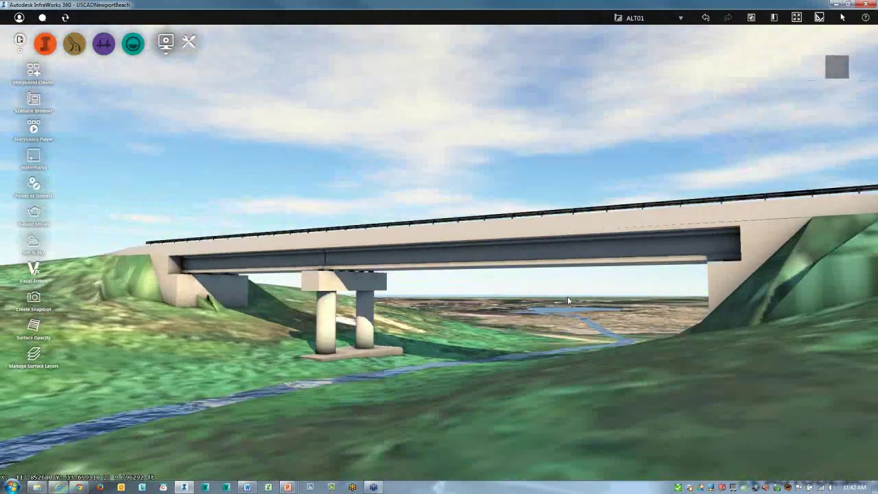
left_click_drag(567, 301, 445, 352)
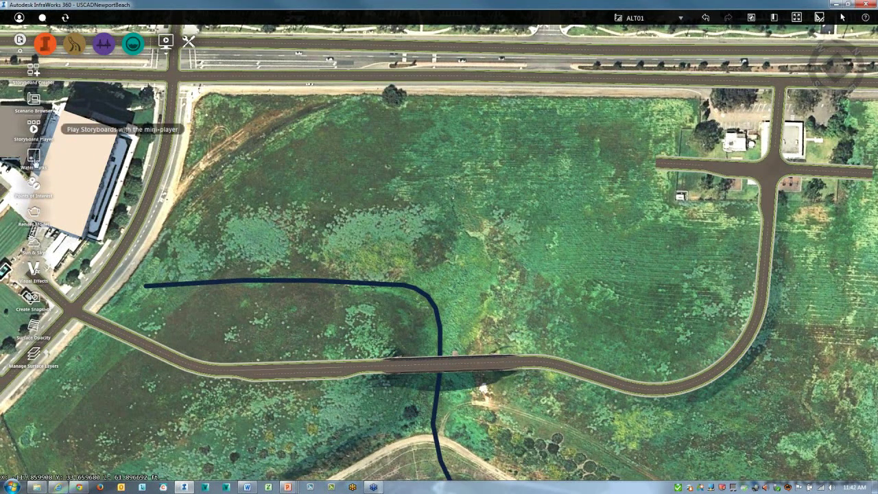
left_click(42, 43)
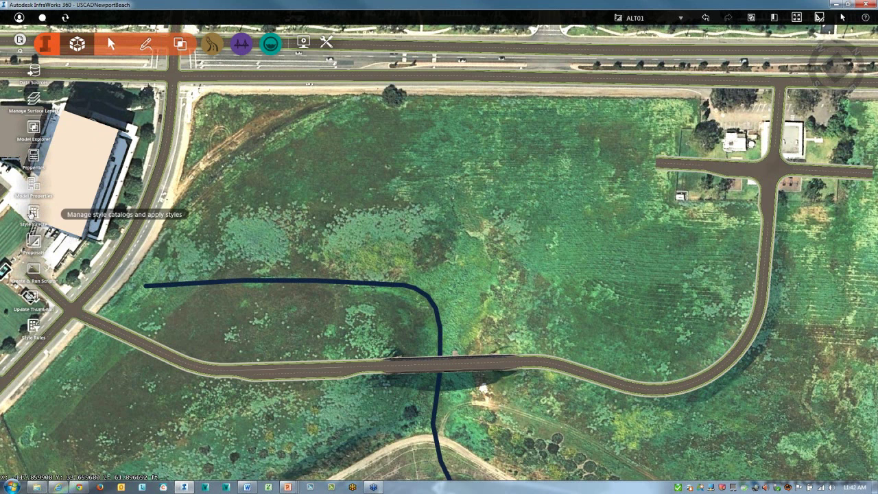
left_click(33, 213)
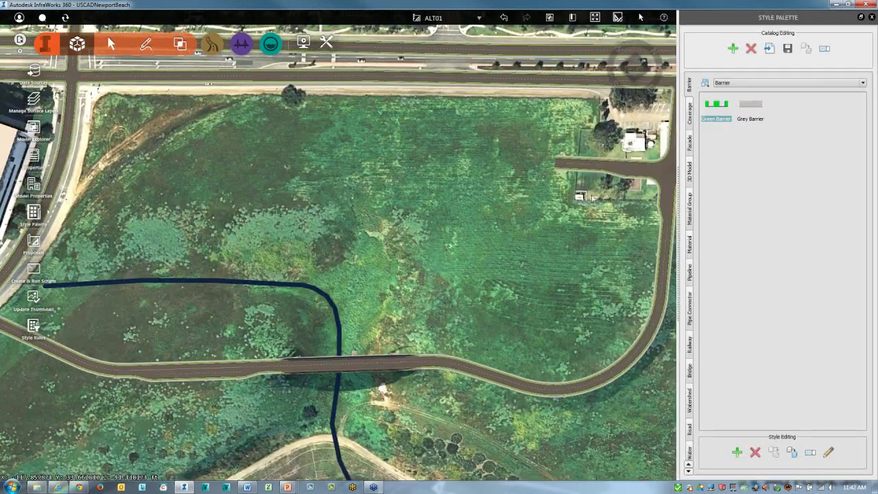
left_click(689, 245)
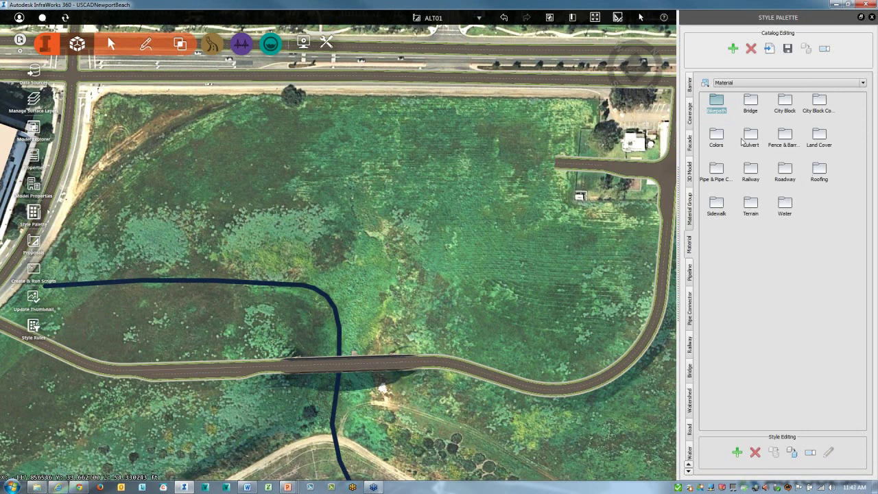
double_click(786, 173)
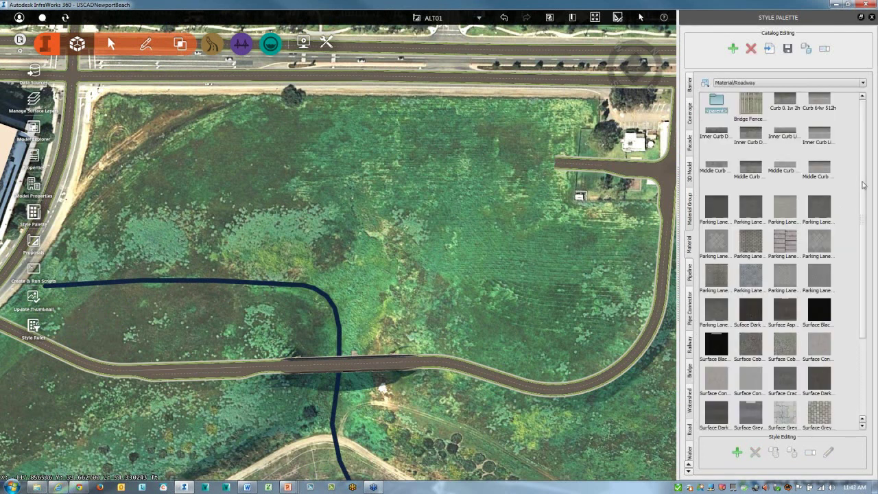
- Apply a black roadway surface material to the green ground area around the bridge and road
scroll(809, 246, "down", 3)
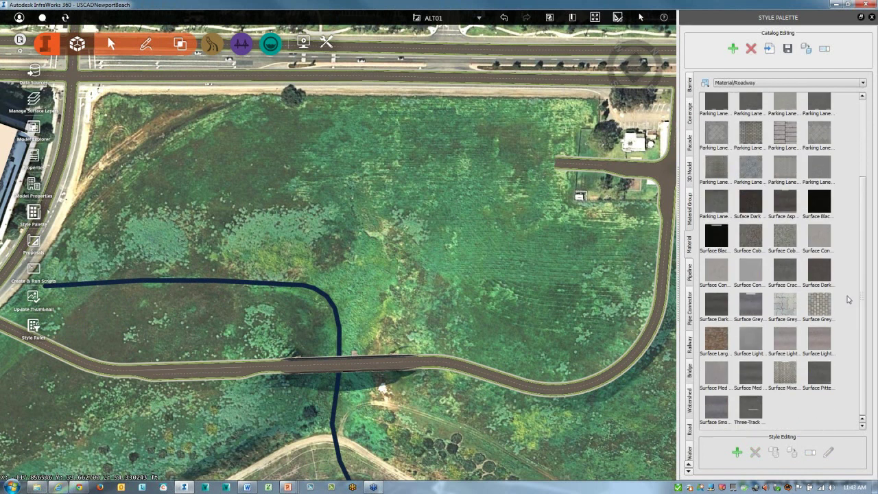
left_click(820, 271)
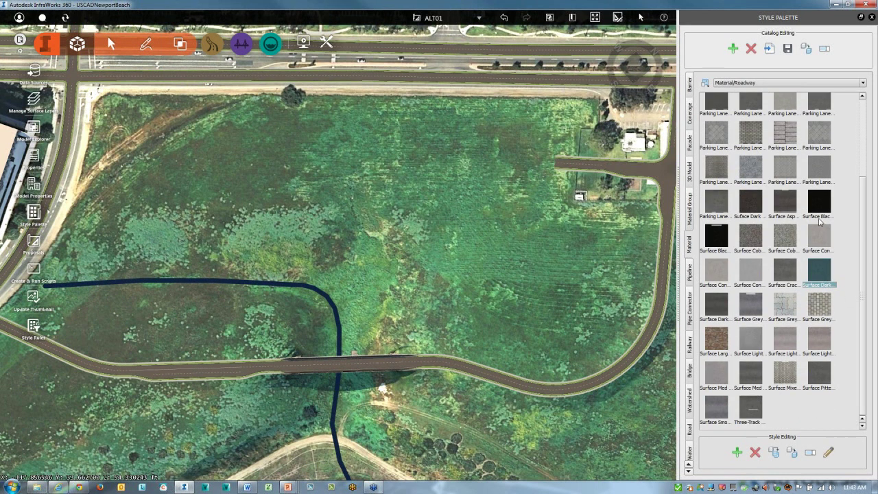
left_click_drag(821, 207, 500, 286)
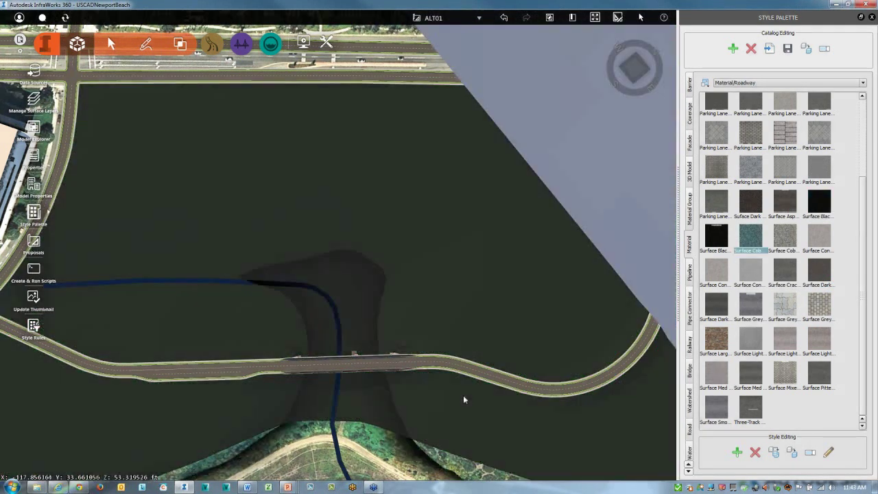
- Close the Style Palette after looking over the Roadway materials and the four-way road intersection on the site
left_click_drag(463, 395, 426, 355)
middle_click_drag(426, 354, 361, 302)
scroll(534, 313, "up", 3)
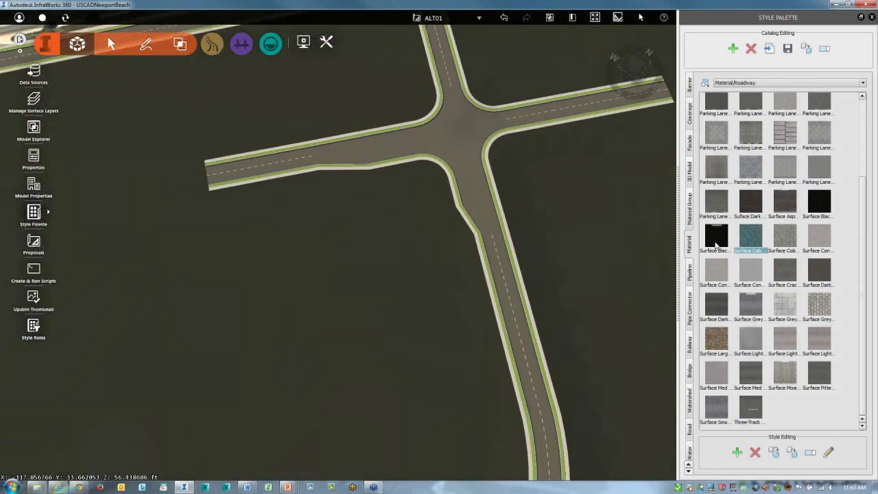
scroll(823, 206, "up", 3)
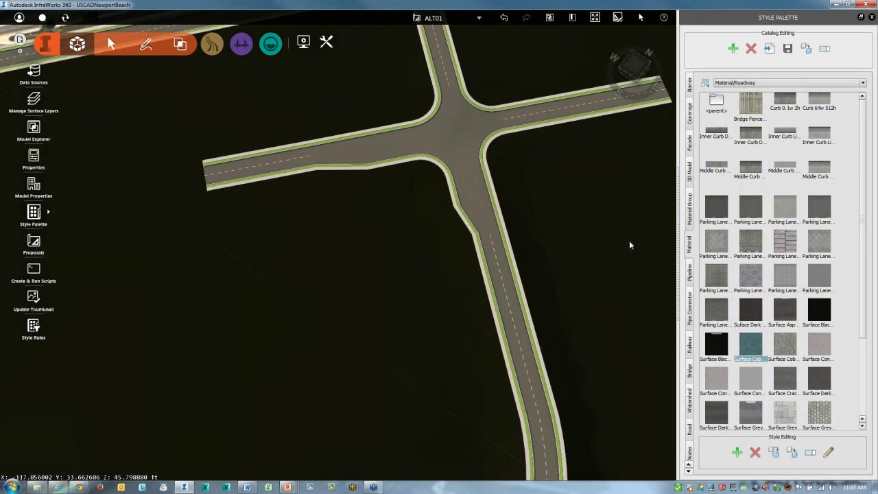
left_click_drag(629, 240, 480, 318)
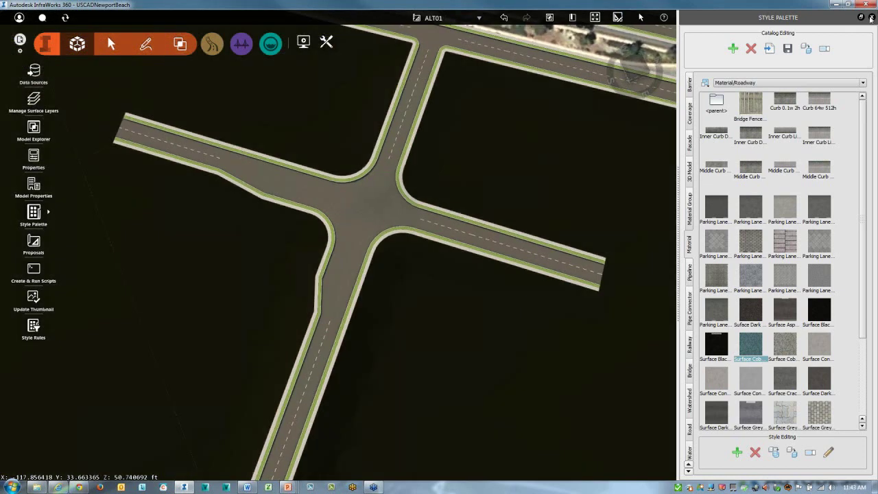
left_click(872, 17)
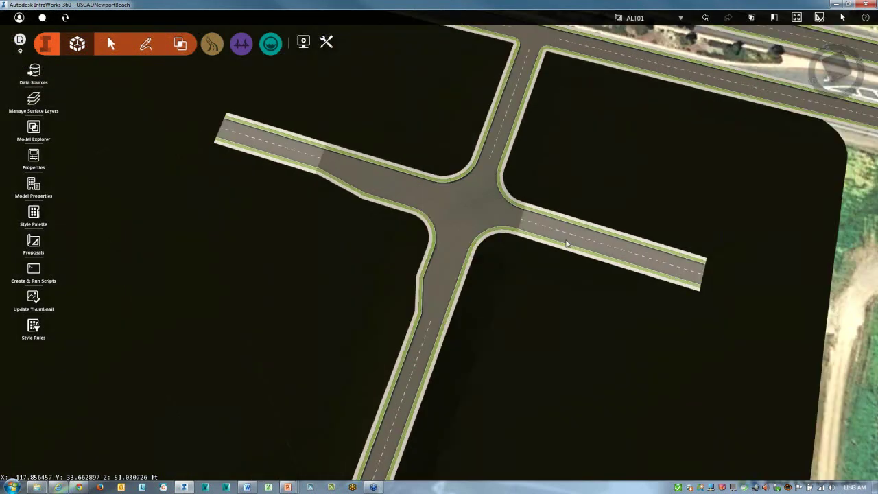
- Draw an L-shaped building of about 14,760 sq ft beside the intersection in the Facade/Brick/Alcibiades style
middle_click_drag(558, 227, 493, 134)
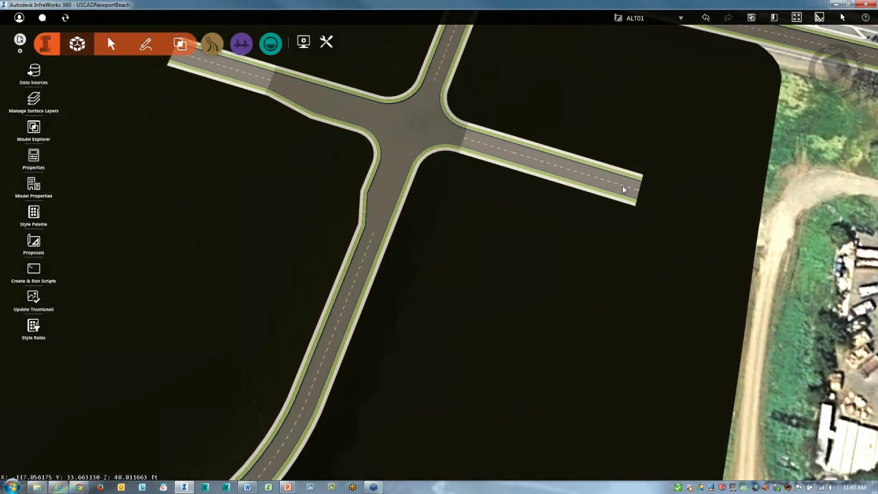
middle_click_drag(623, 185, 577, 307)
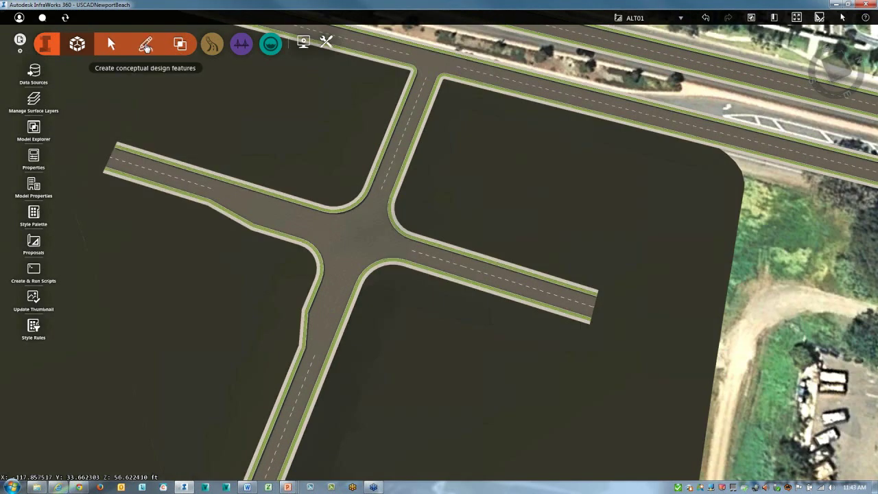
left_click(147, 47)
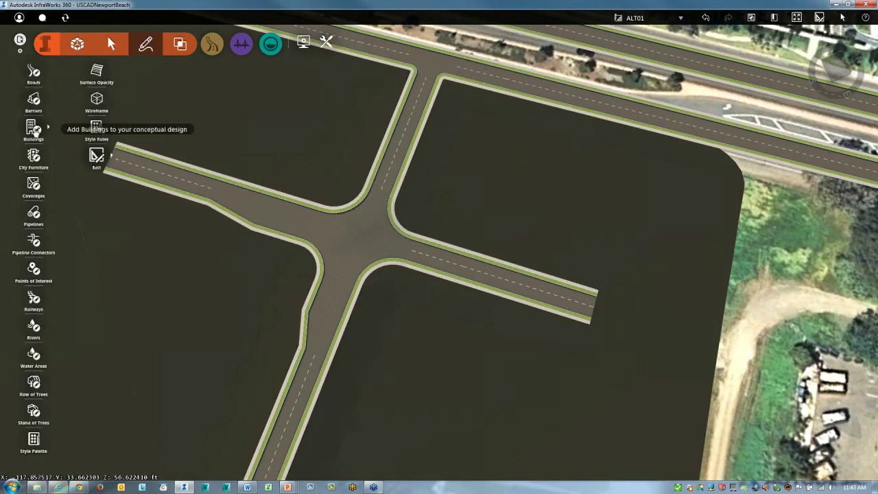
left_click(36, 129)
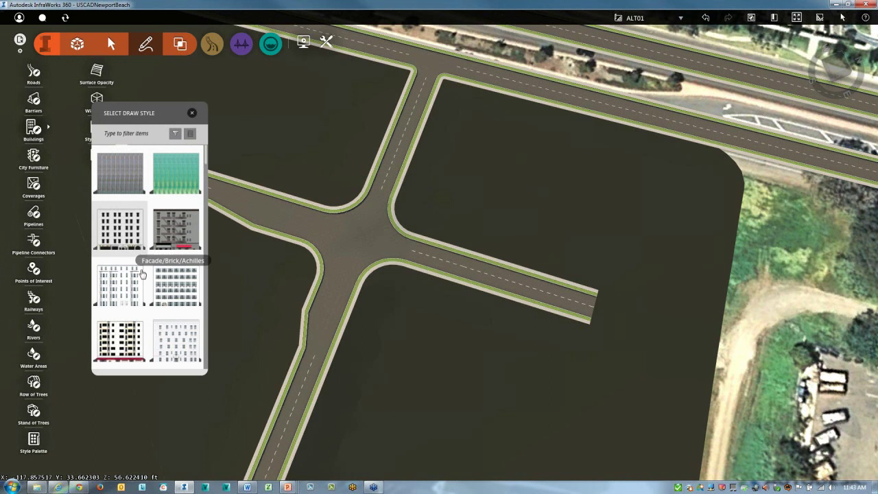
left_click(176, 285)
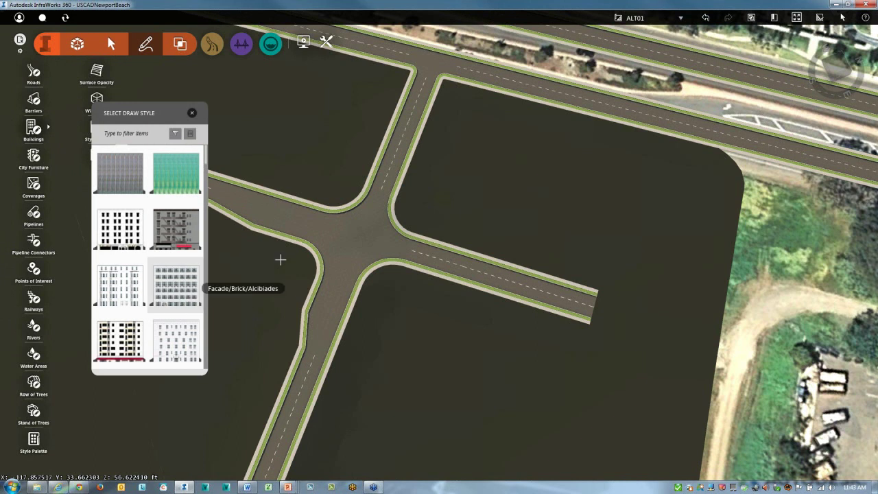
left_click(472, 122)
left_click(439, 207)
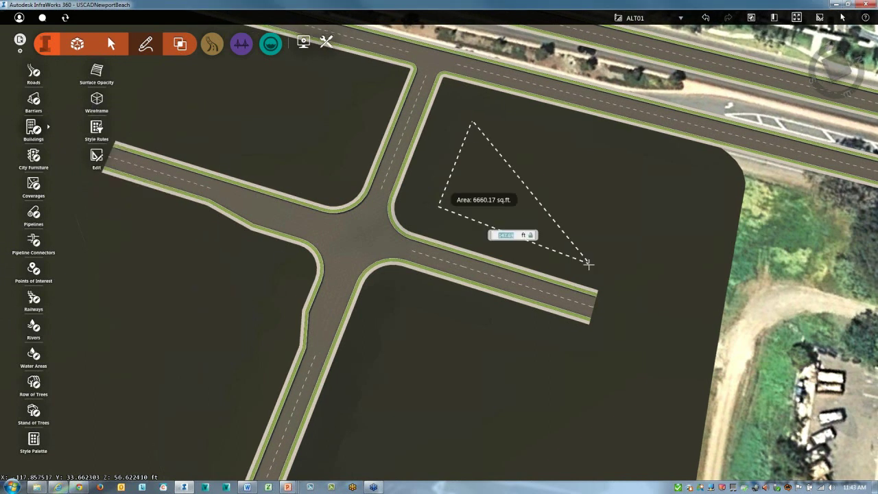
left_click(590, 262)
left_click(613, 202)
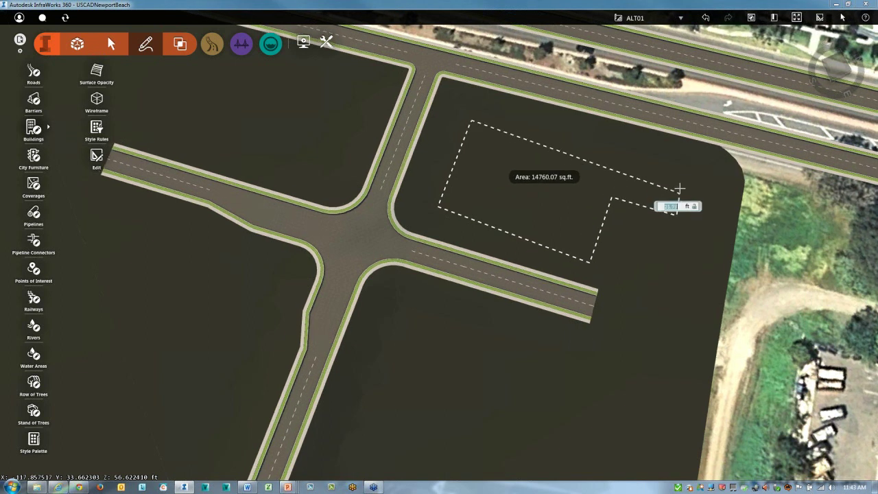
double_click(679, 190)
left_click_drag(614, 272, 605, 261)
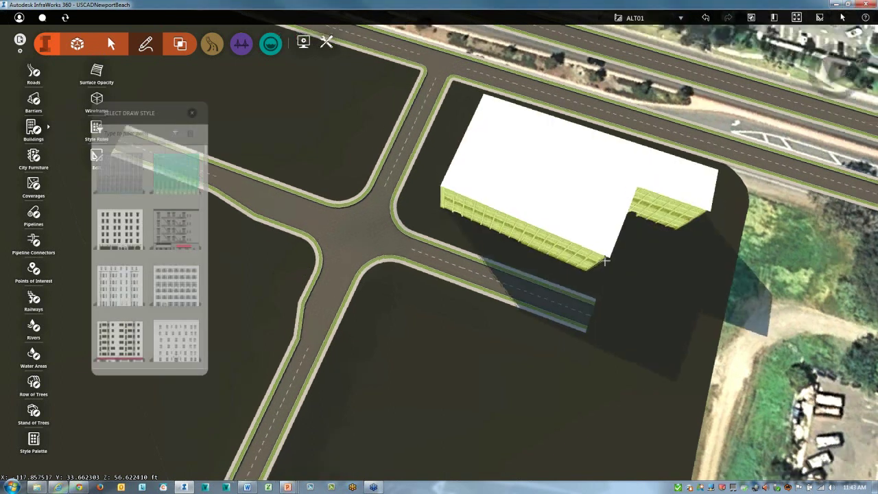
mouse_move(605, 261)
middle_mouse_down("shift")
mouse_move(586, 208)
mouse_move(617, 282)
middle_mouse_up("shift")
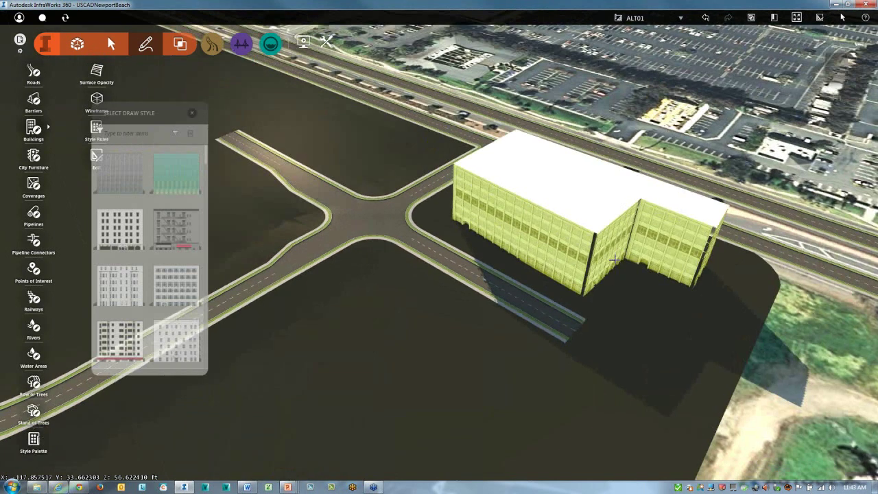
- Pull the new building's inner corner outward and rotate the building to about -177 degrees
left_click(617, 262)
left_click_drag(626, 256, 623, 286)
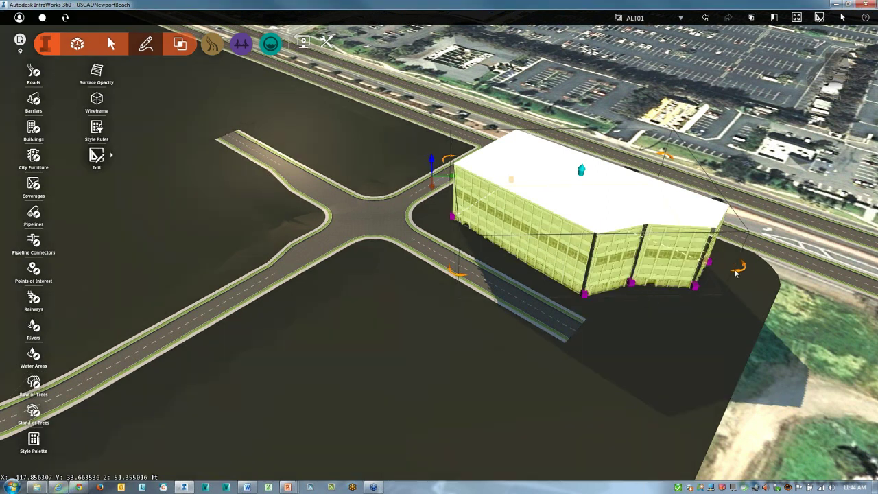
left_click_drag(708, 280, 595, 304)
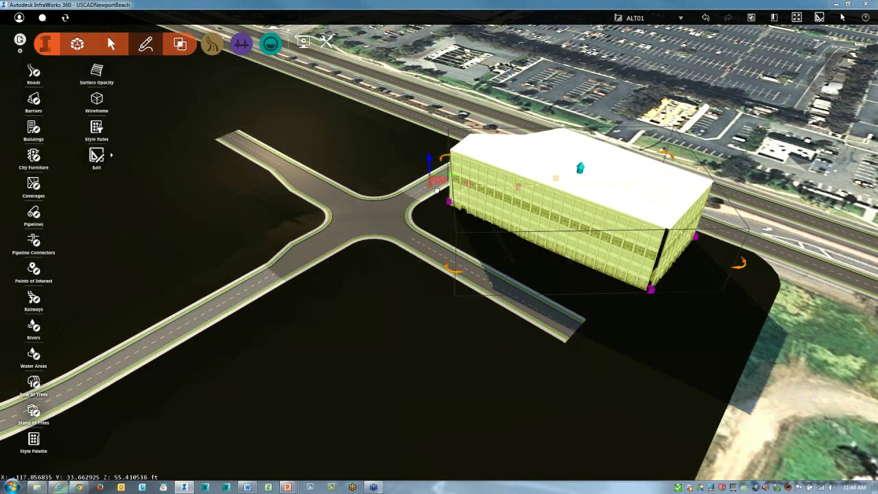
- Shift the building on its lot, lower its roof height to about 44.7 ft, and deselect it
left_click_drag(436, 191, 432, 198)
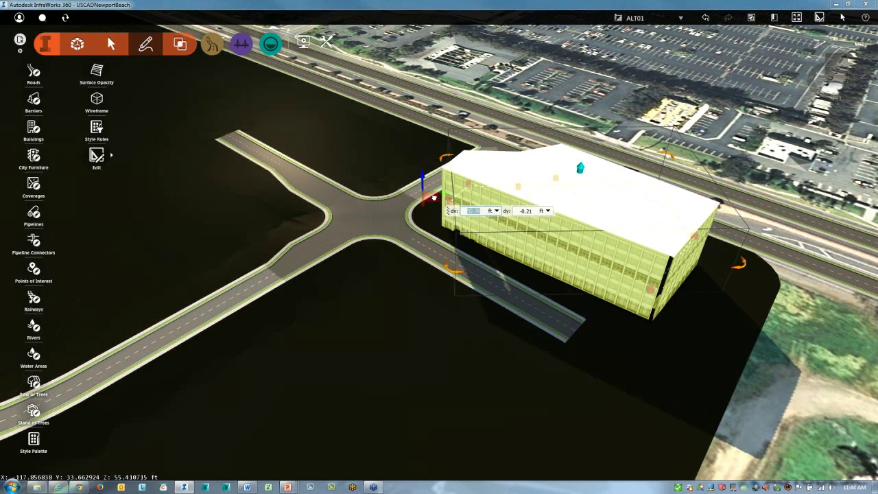
left_click_drag(579, 193, 572, 221)
left_click(784, 366)
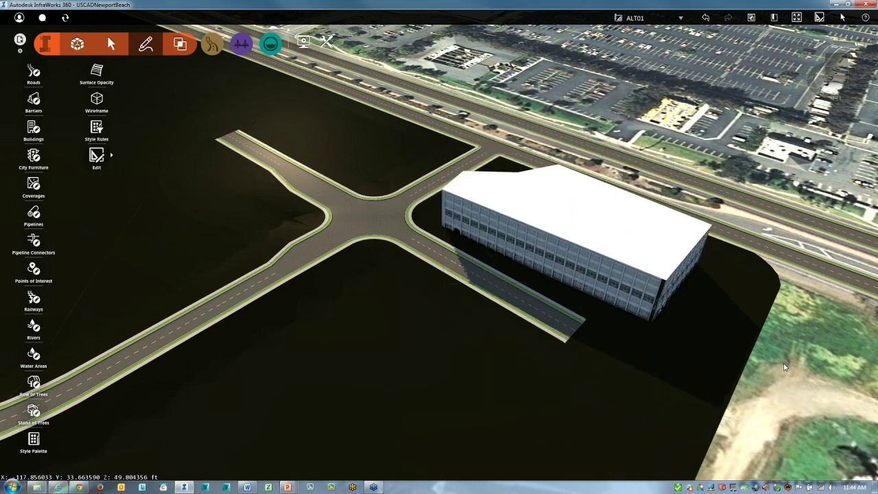
- Select the brick-facade building and open its properties
left_click_drag(720, 348, 632, 196)
middle_click_drag(631, 199, 485, 304)
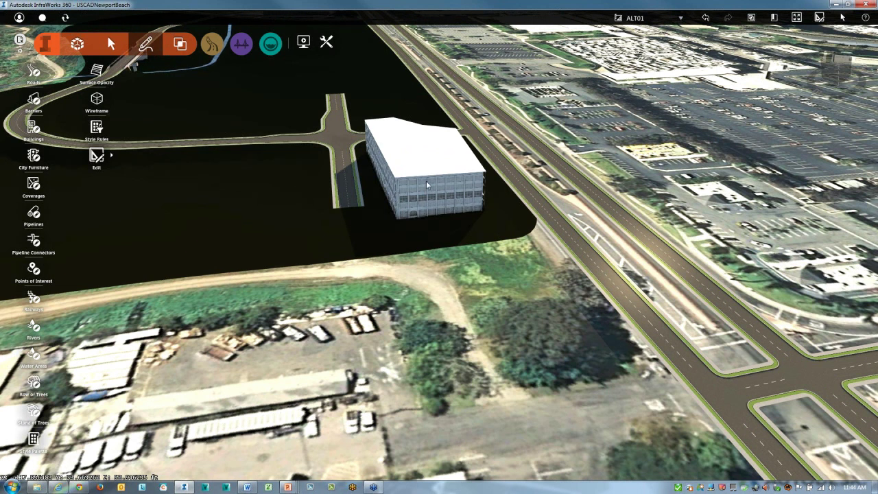
left_click(425, 182)
right_click(426, 184)
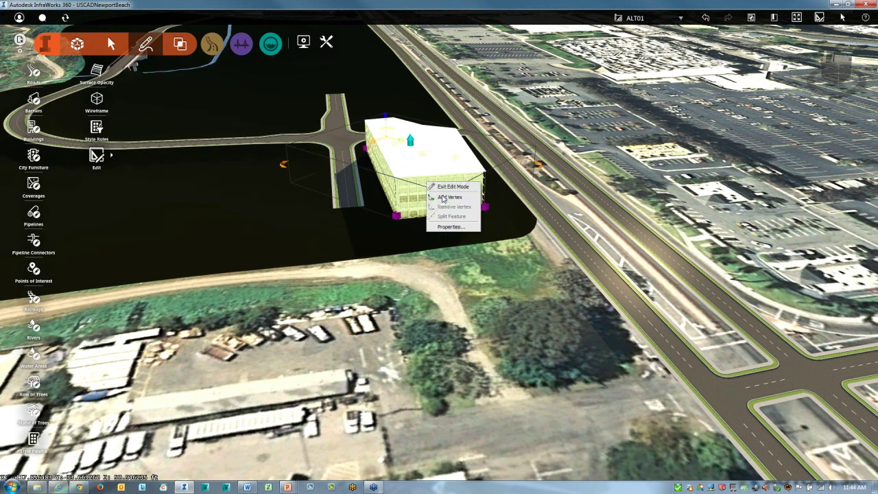
left_click(451, 226)
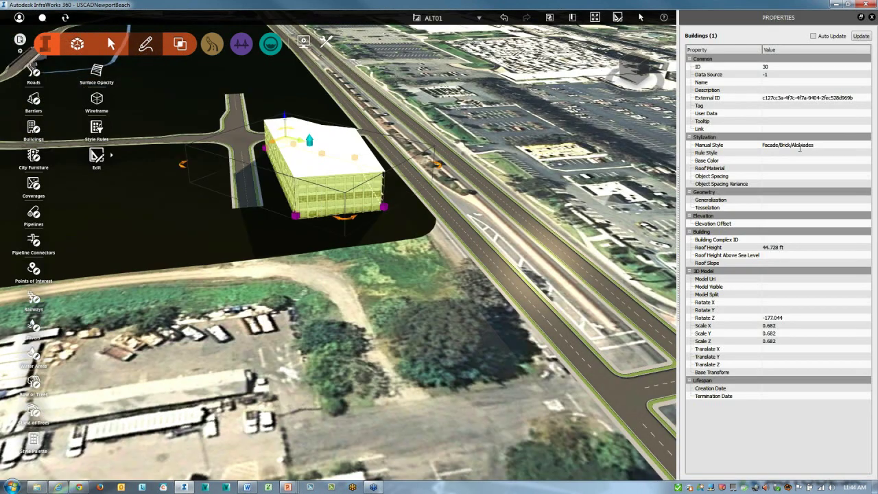
- Clear the building's Manual Style value and update the building
left_click(800, 146)
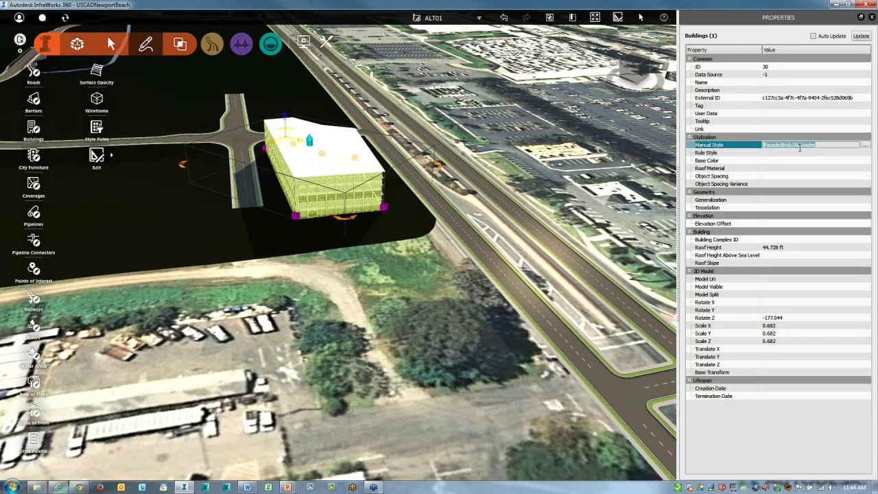
key("Delete")
left_click(861, 35)
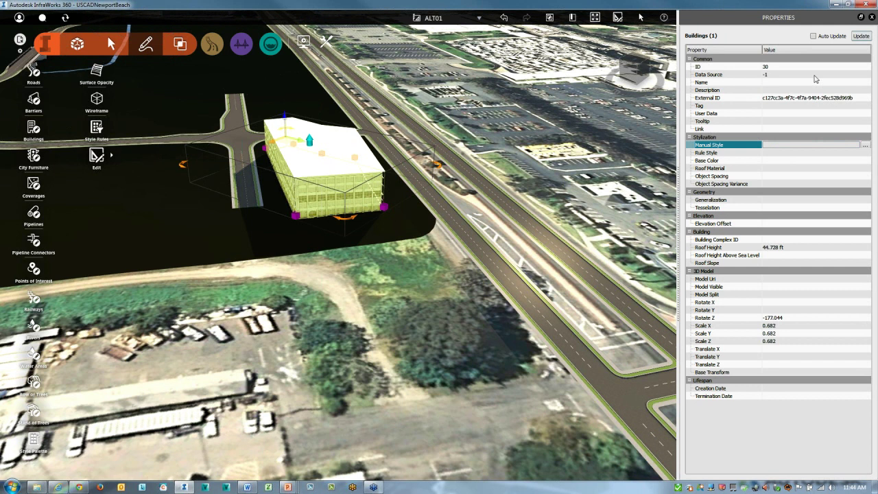
- Deselect the building and undo the clearing of its manual style
left_click(409, 283)
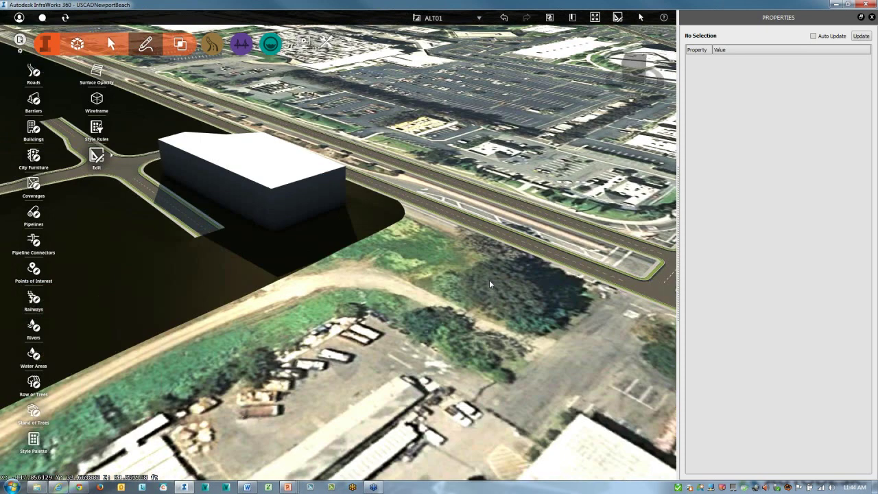
scroll(489, 280, "up", 5)
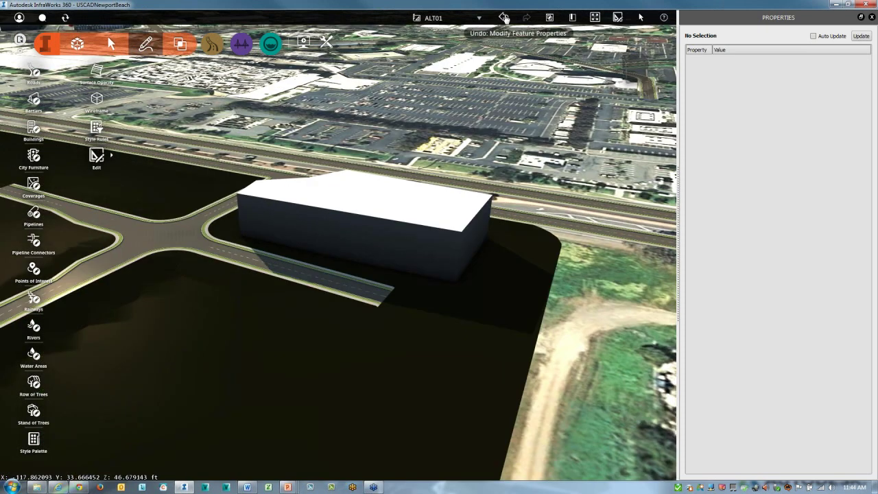
left_click(504, 18)
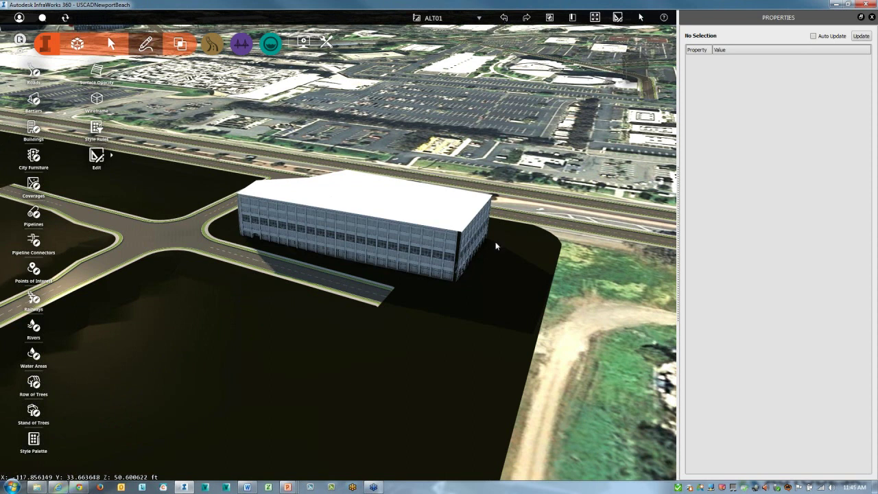
- Draw a four-sided stand of trees of about 17,556 sq ft on the open ground beyond the building
middle_click_drag(496, 242, 467, 243)
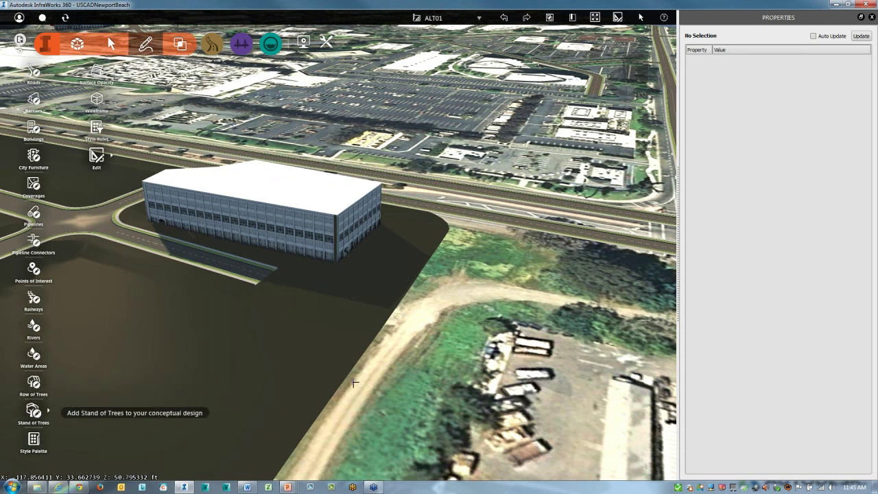
left_click(34, 412)
left_click(443, 260)
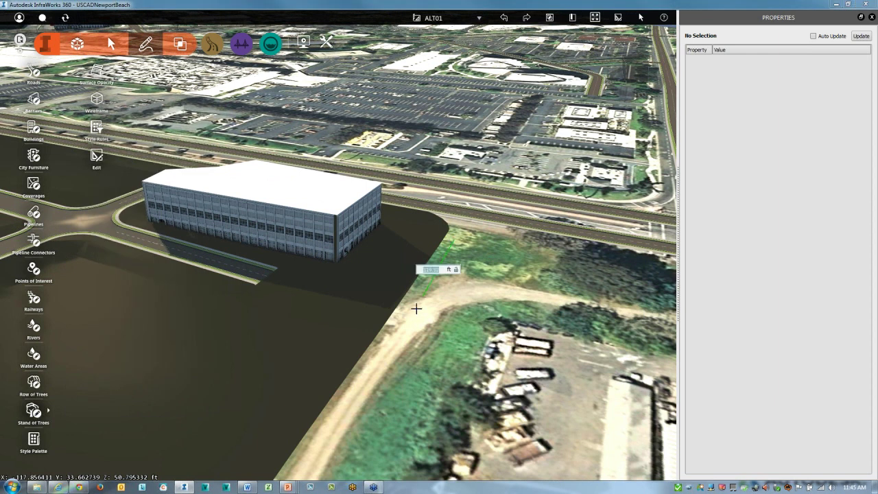
left_click(408, 308)
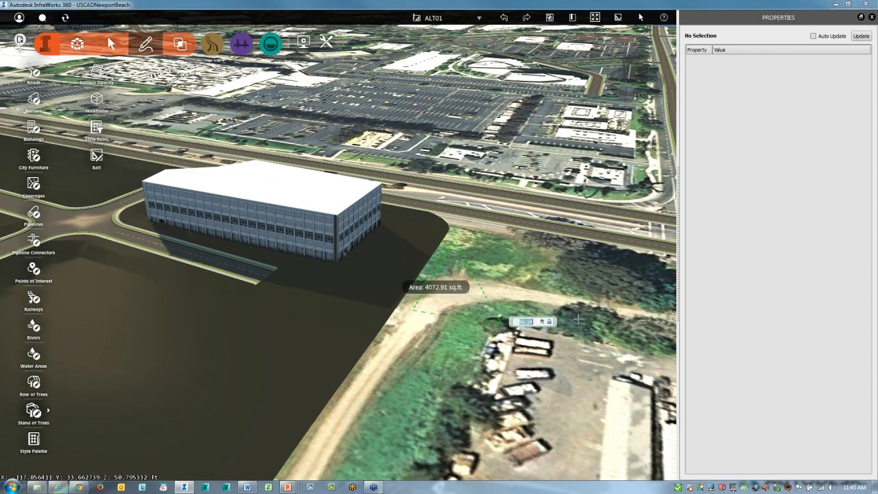
left_click(638, 339)
double_click(633, 265)
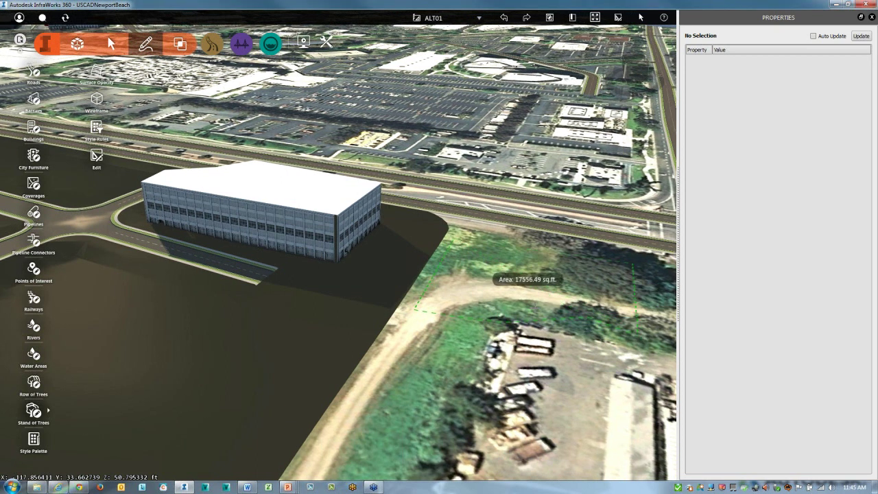
key("Return")
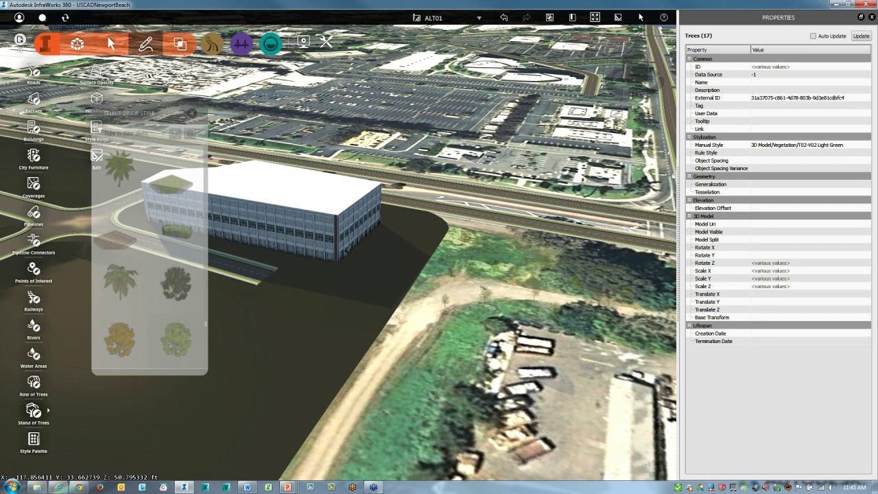
- Increase the tree stand's feature density, enlarge its trees, and deselect the stand
scroll(604, 275, "up", 3)
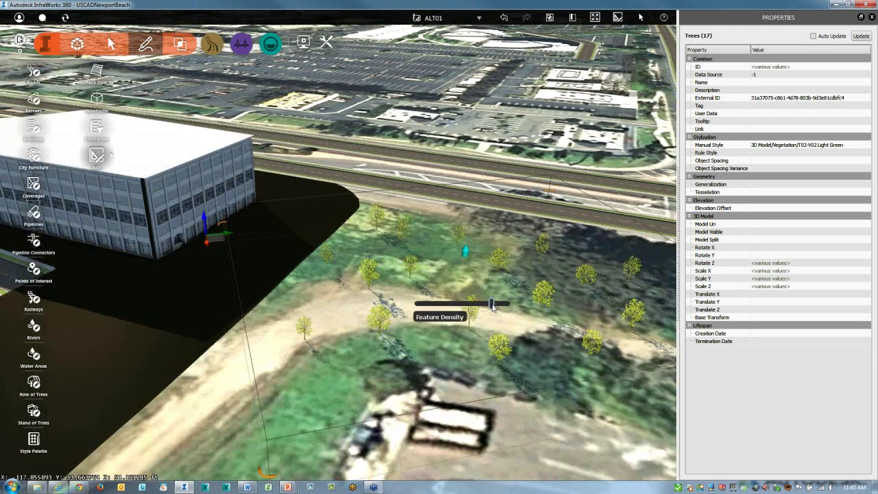
mouse_move(492, 305)
left_mouse_down()
mouse_move(486, 310)
mouse_move(499, 311)
left_mouse_up()
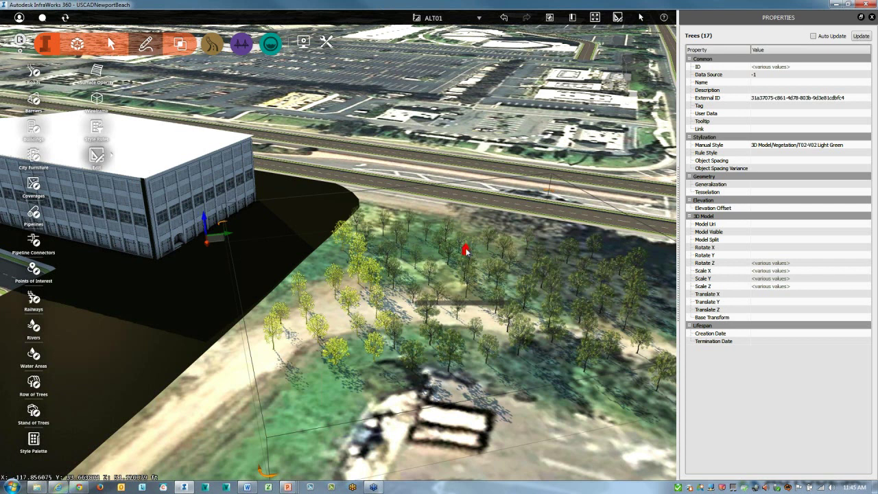
left_click_drag(466, 251, 467, 227)
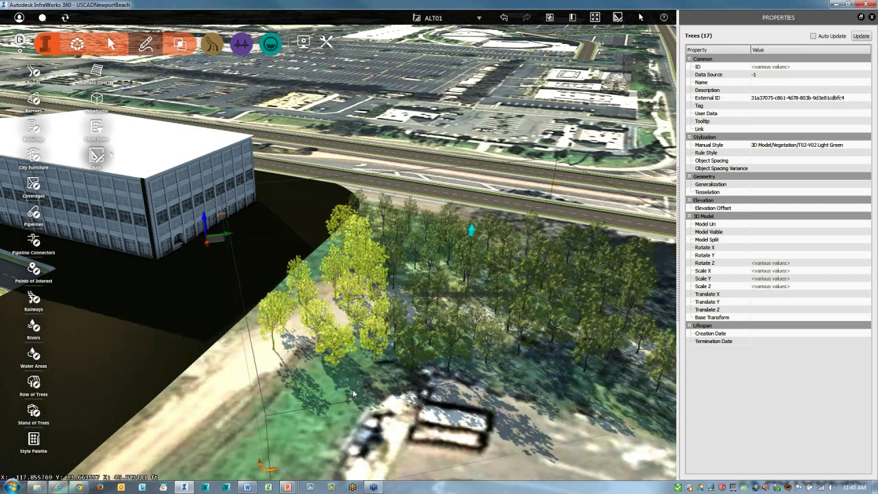
left_click(353, 389)
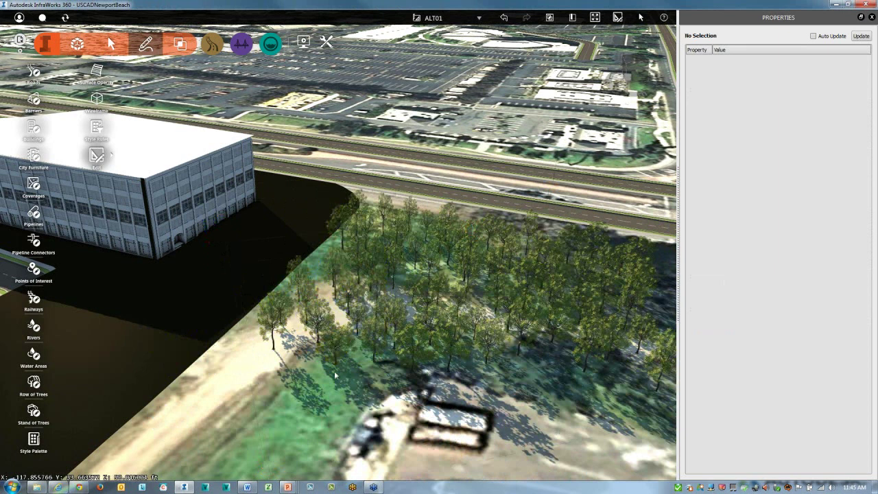
left_click_drag(334, 372, 285, 363)
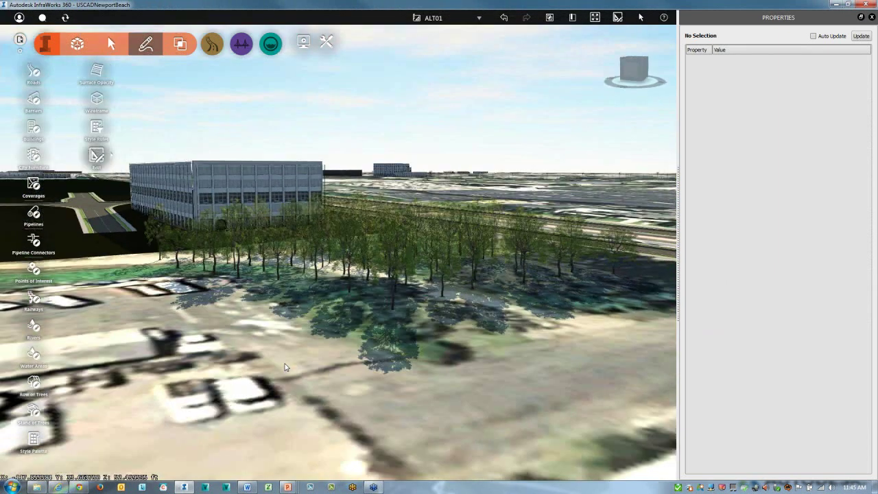
- Examine the enlarged tree stand and the nearby building from several angles and distances
middle_click_drag(285, 367, 226, 369)
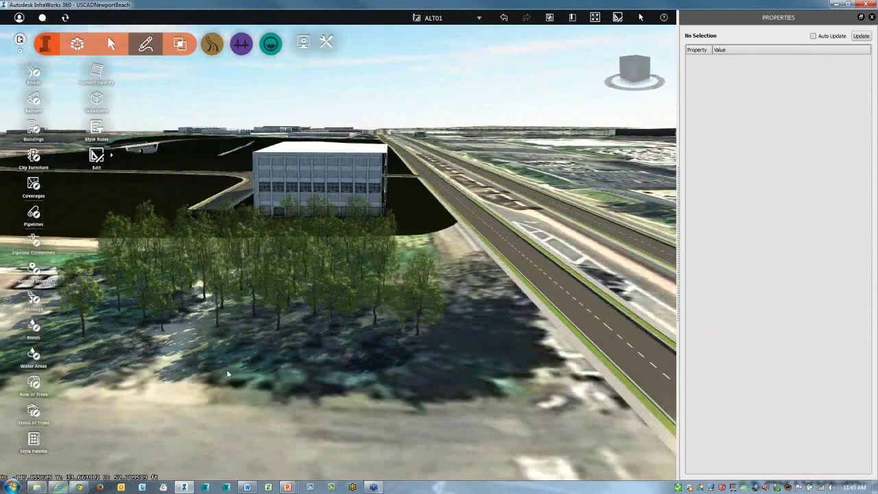
left_click_drag(227, 370, 373, 286)
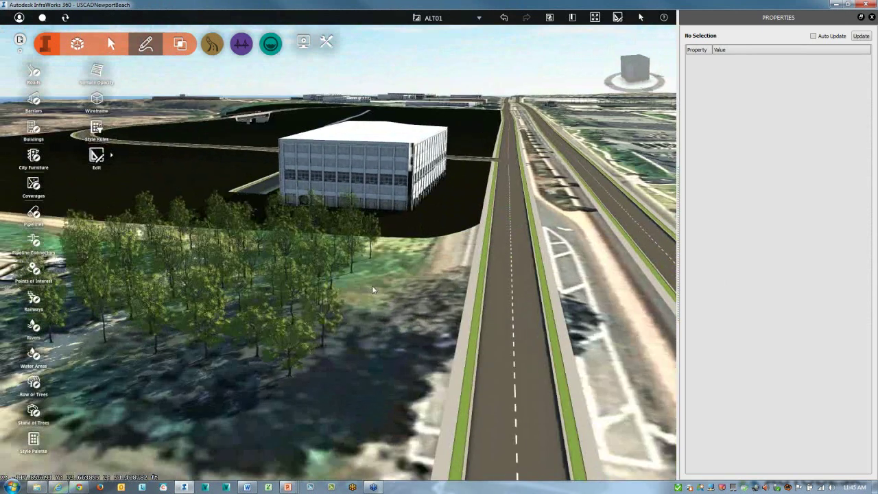
scroll(368, 288, "up", 2)
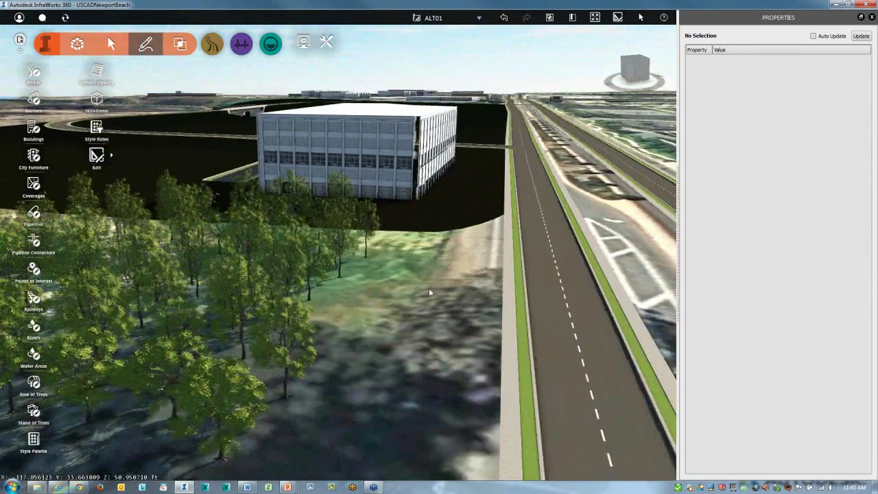
left_click_drag(429, 288, 576, 307)
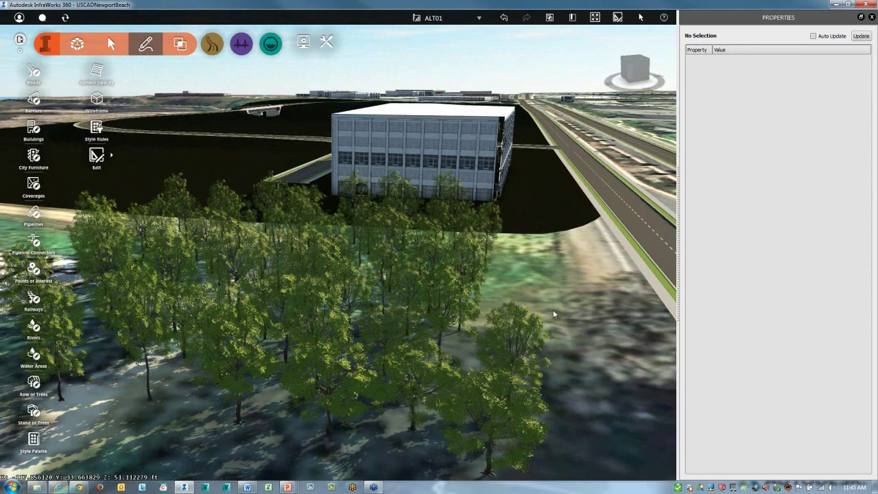
mouse_move(552, 310)
left_mouse_down()
mouse_move(543, 310)
mouse_move(563, 310)
left_mouse_up()
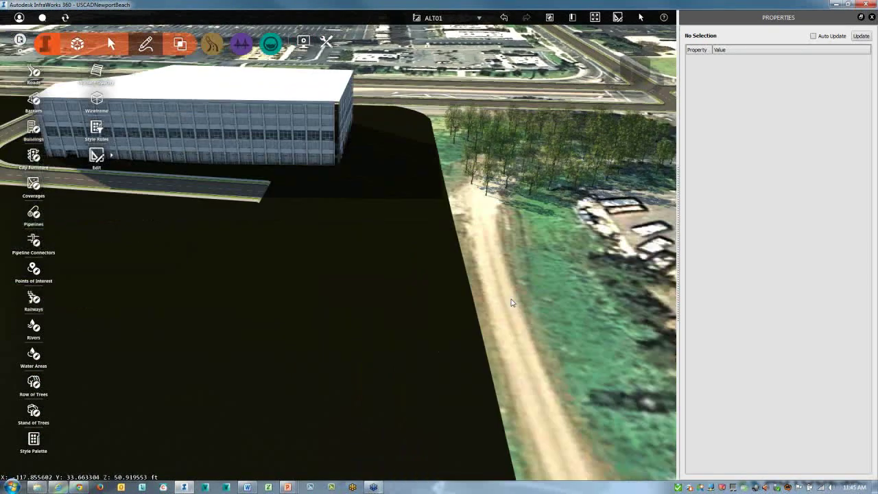
scroll(558, 309, "down", 3)
left_click_drag(558, 310, 621, 310)
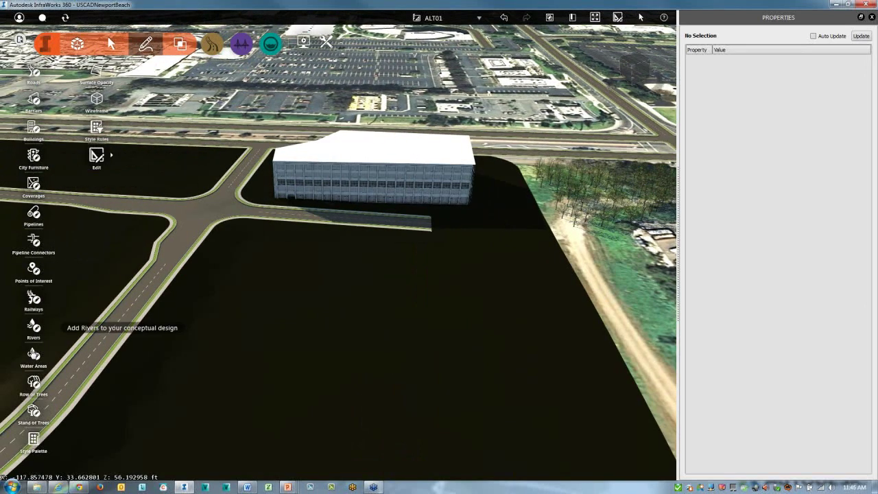
- Draw a kidney-shaped water area of about 11,464 sq ft on the open ground in front of the building
left_click(33, 355)
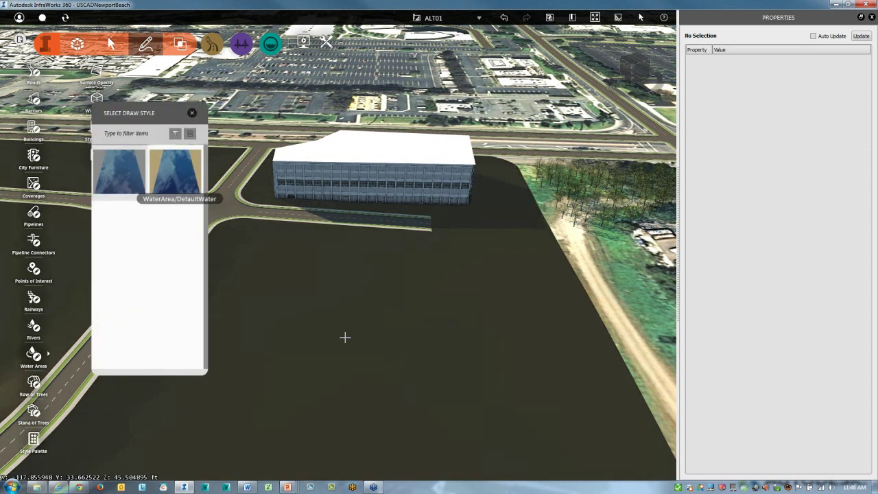
left_click(429, 347)
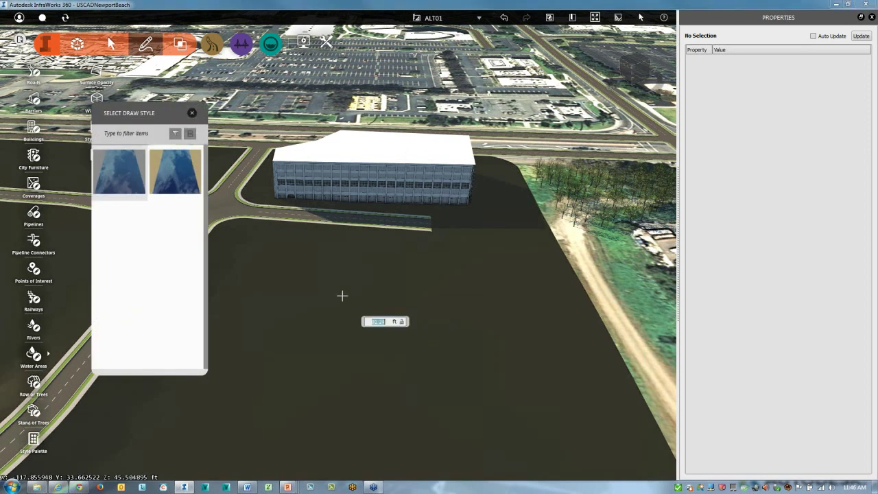
left_click(342, 296)
left_click(204, 365)
left_click(152, 446)
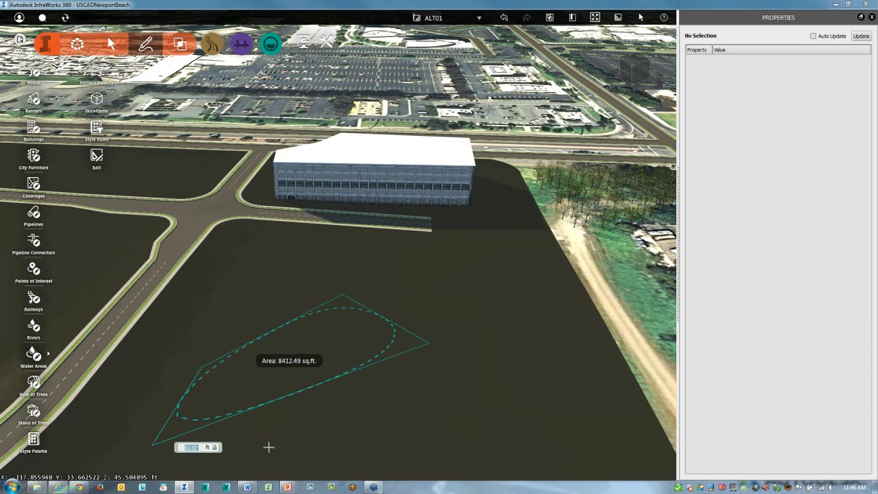
left_click(329, 454)
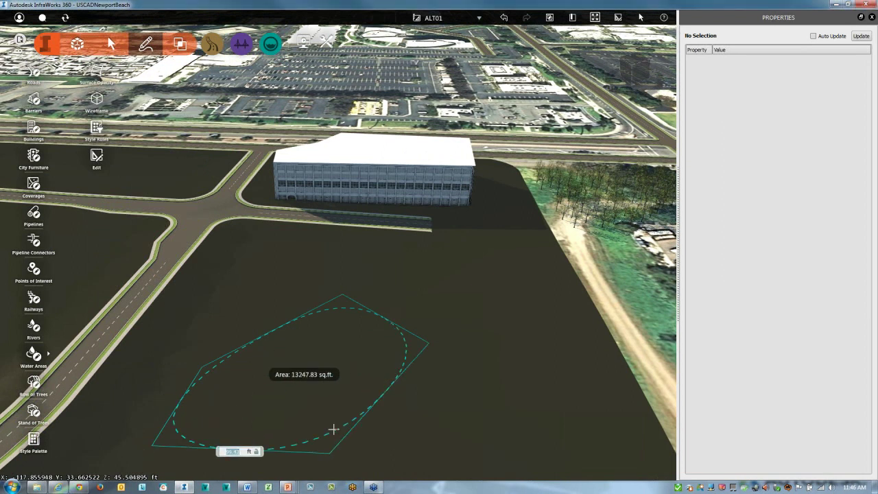
double_click(336, 368)
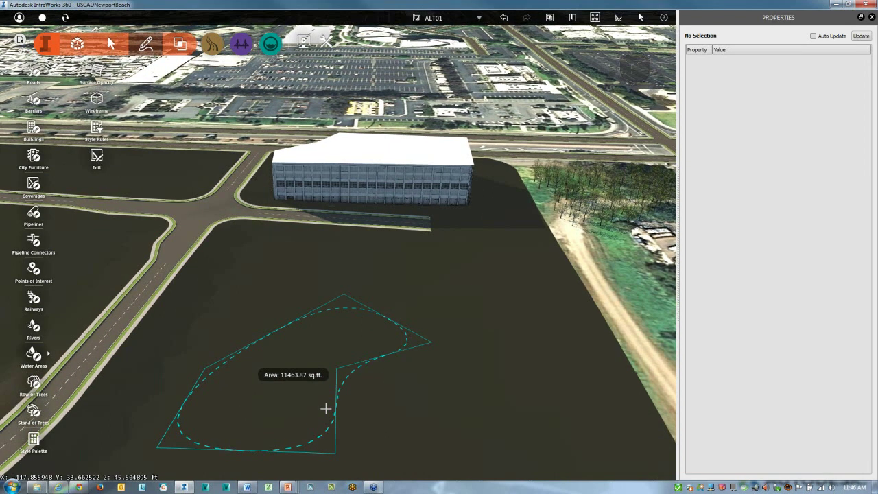
left_click(446, 406)
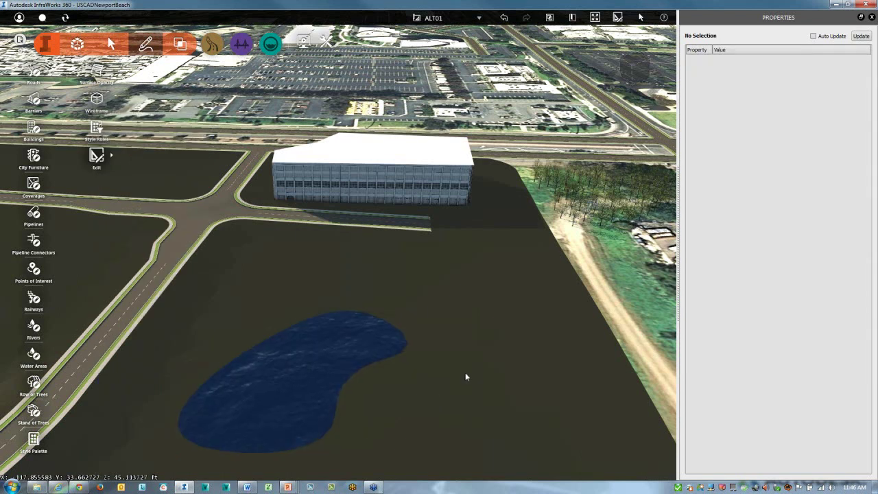
right_click_drag(466, 374, 510, 324)
left_click_drag(481, 339, 425, 335)
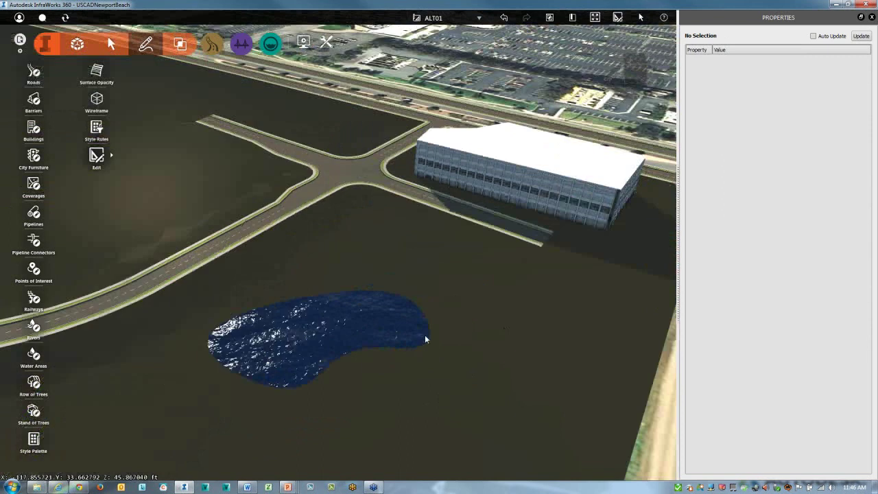
- Place two Red Solid 3M Cone city furniture items beside the building, one on the road and one next to the sidewalk
middle_click_drag(424, 339, 449, 334, "shift")
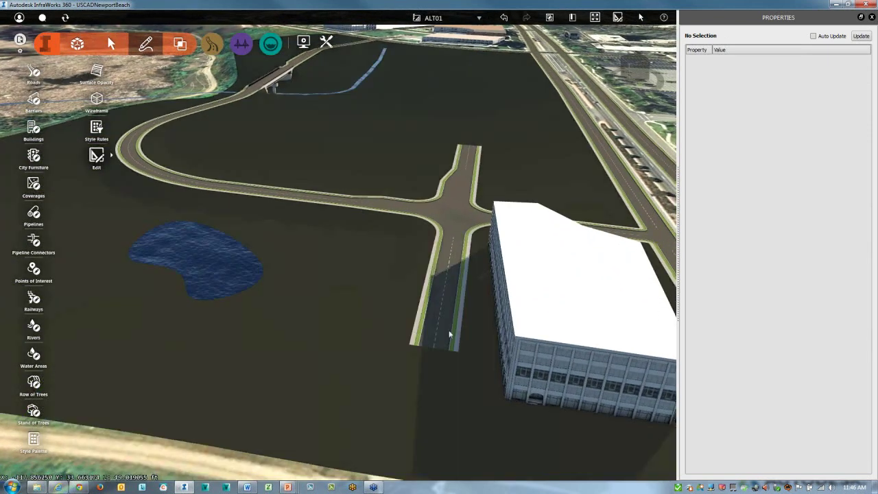
scroll(445, 333, "up", 1)
scroll(404, 334, "up", 3)
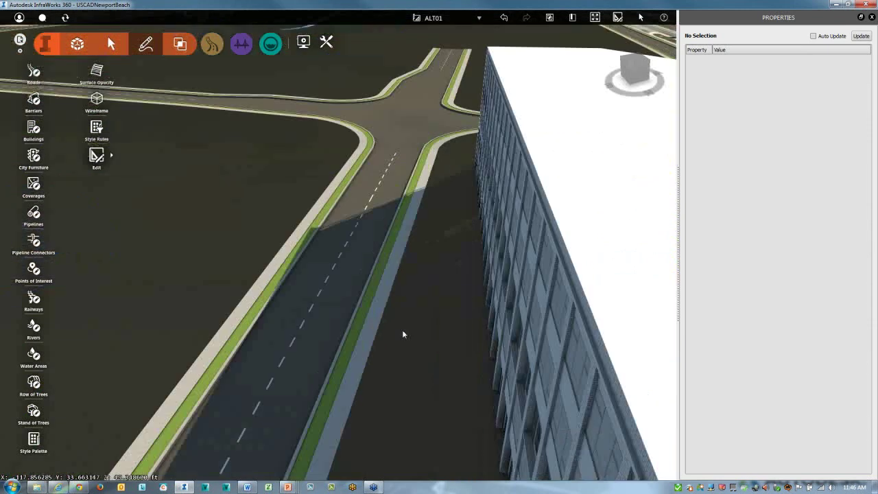
scroll(340, 333, "up", 5)
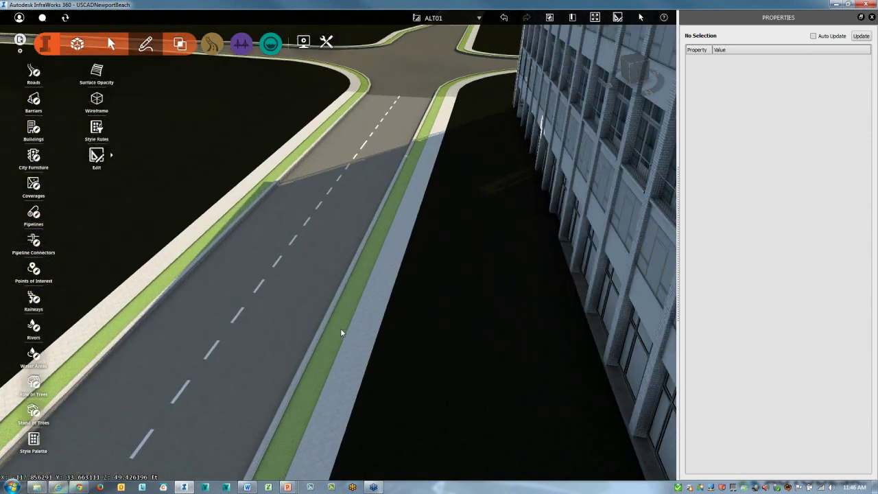
scroll(341, 333, "up", 1)
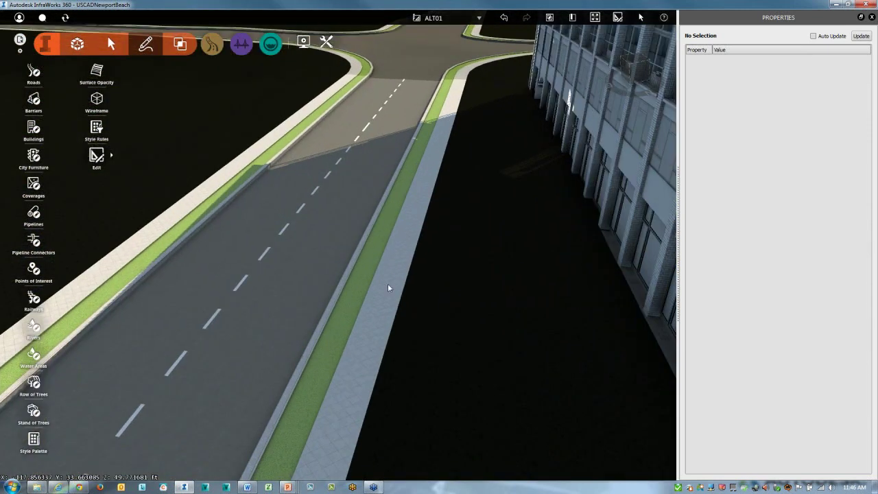
middle_click_drag(423, 290, 444, 299)
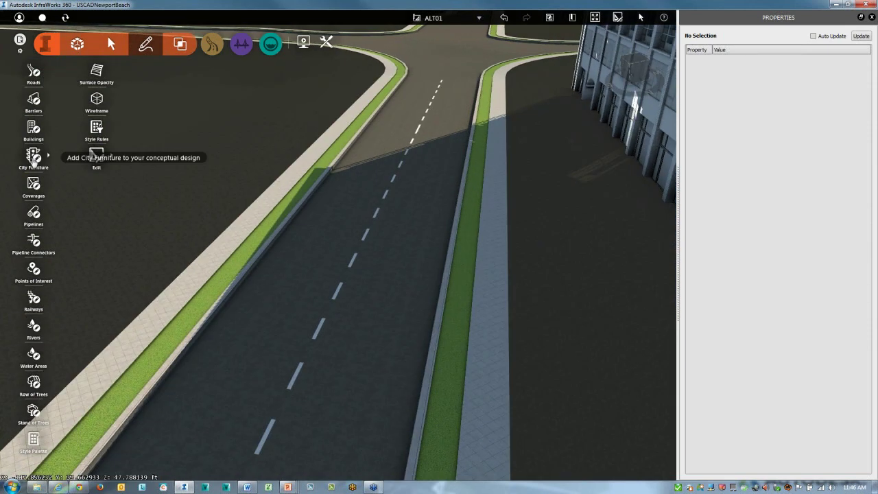
left_click(32, 158)
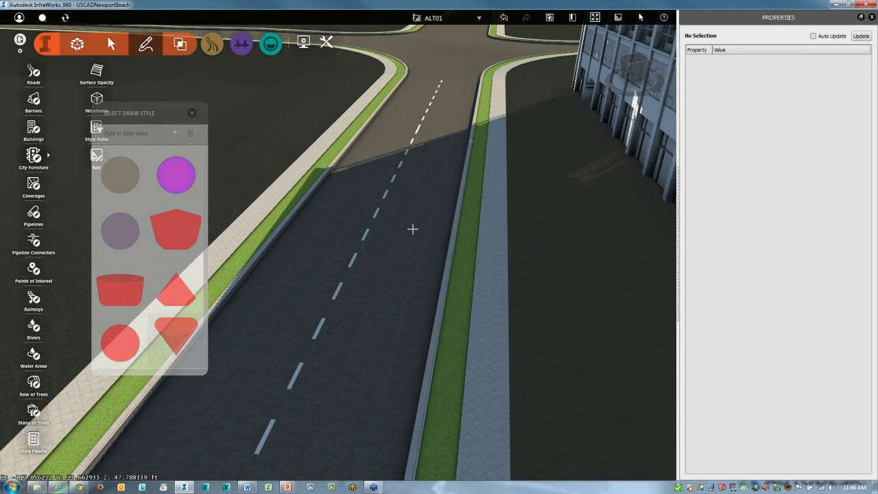
left_click(179, 334)
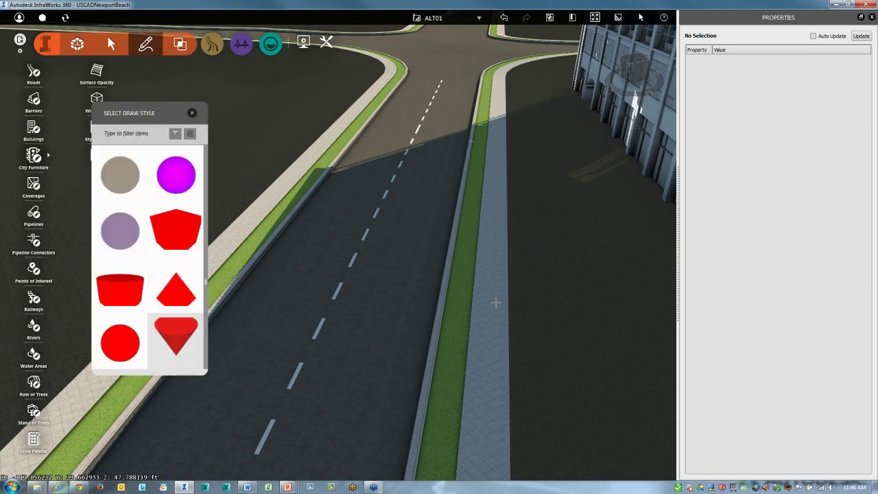
left_click(446, 346)
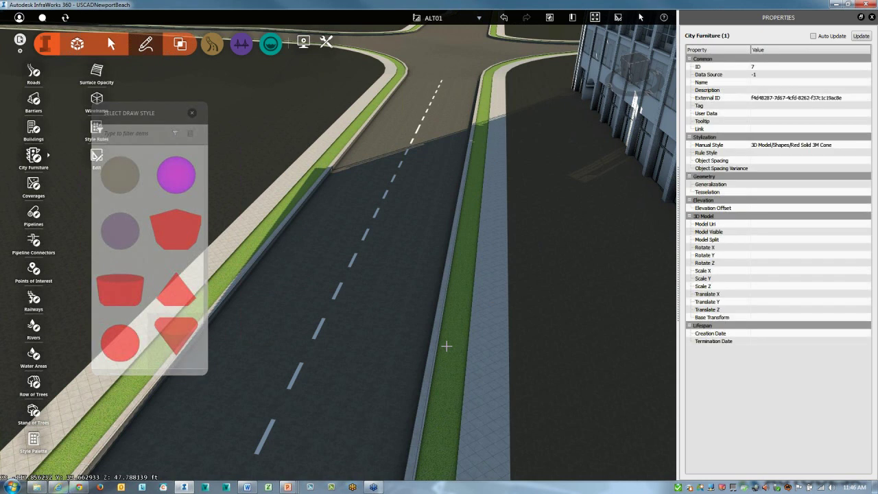
left_click(374, 354)
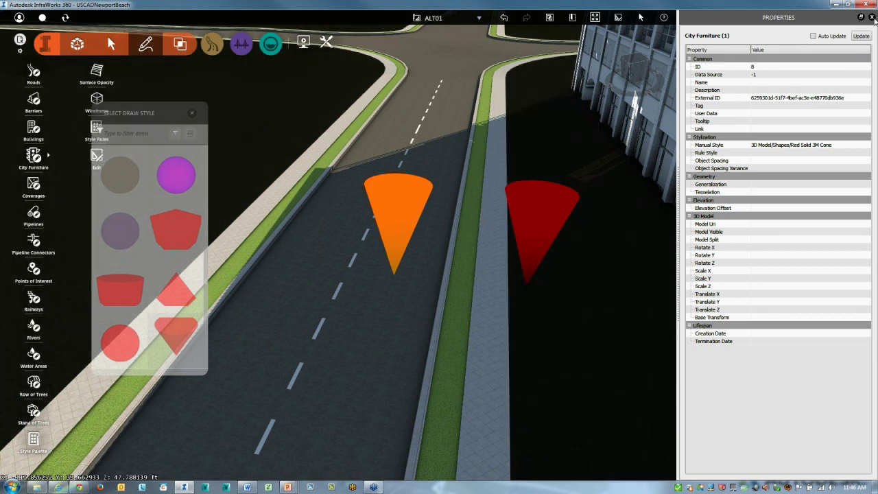
left_click(872, 17)
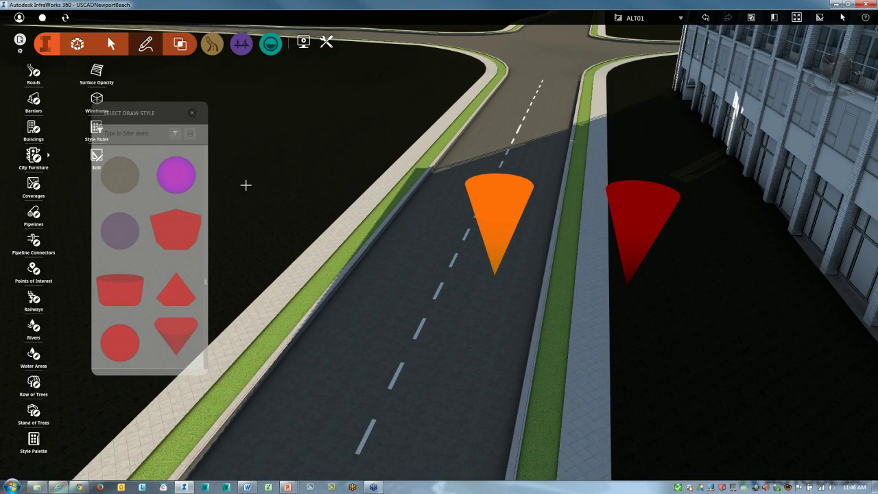
- Open the Vehicles collection of 3D model styles in the Style Palette and enlarge its thumbnails
left_click(33, 440)
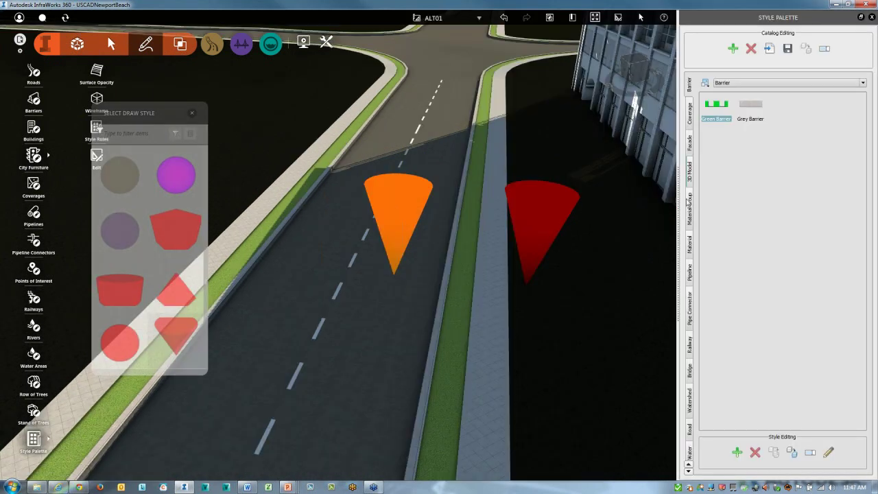
left_click(689, 171)
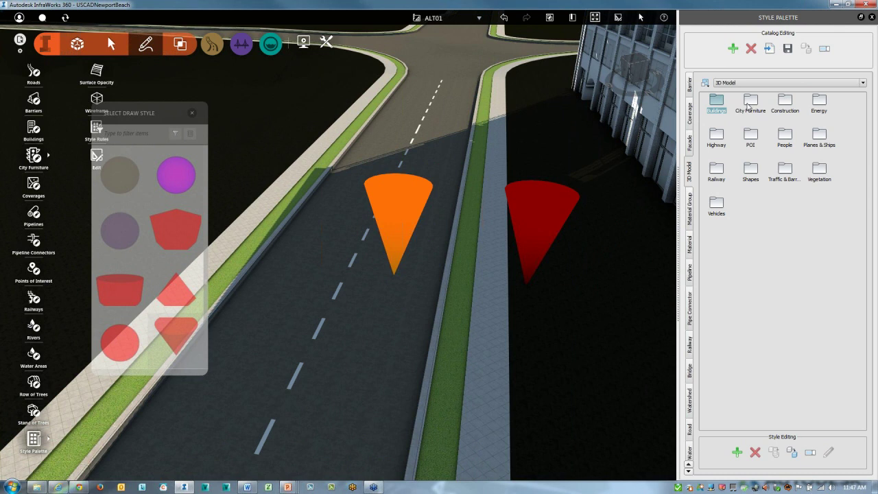
double_click(716, 213)
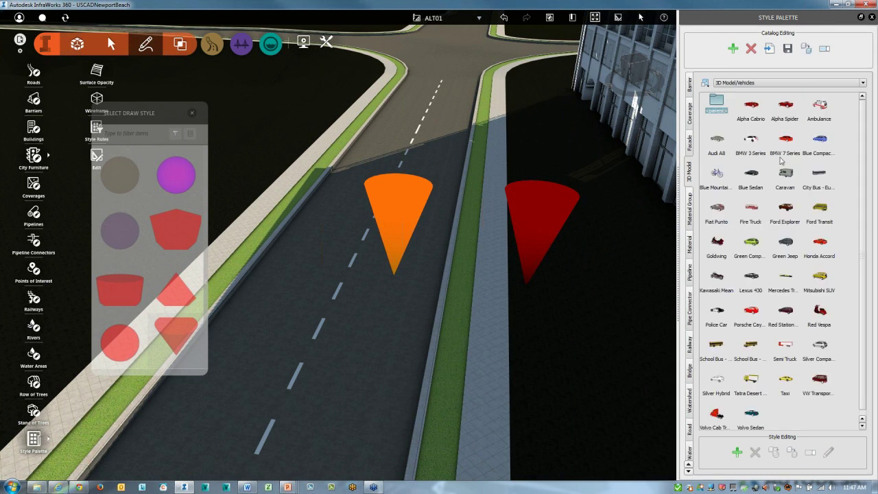
left_click(705, 83)
left_click(730, 98)
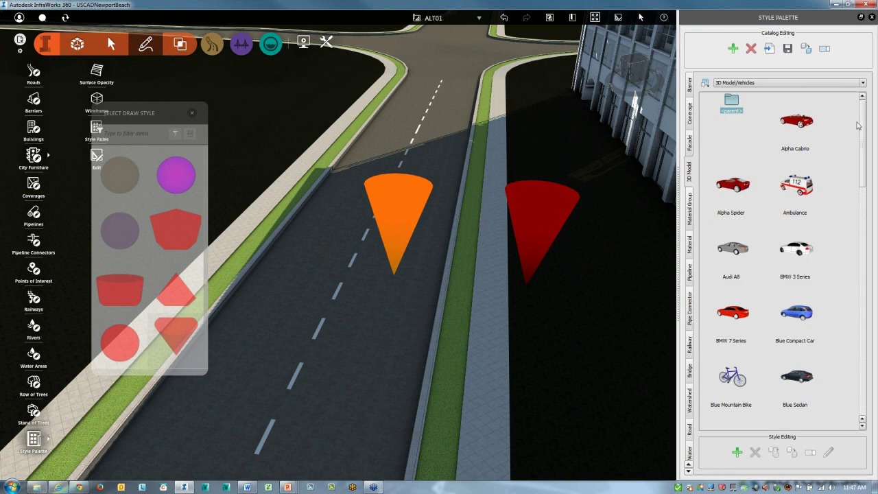
mouse_move(863, 123)
left_mouse_down()
mouse_move(867, 396)
mouse_move(867, 107)
left_mouse_up()
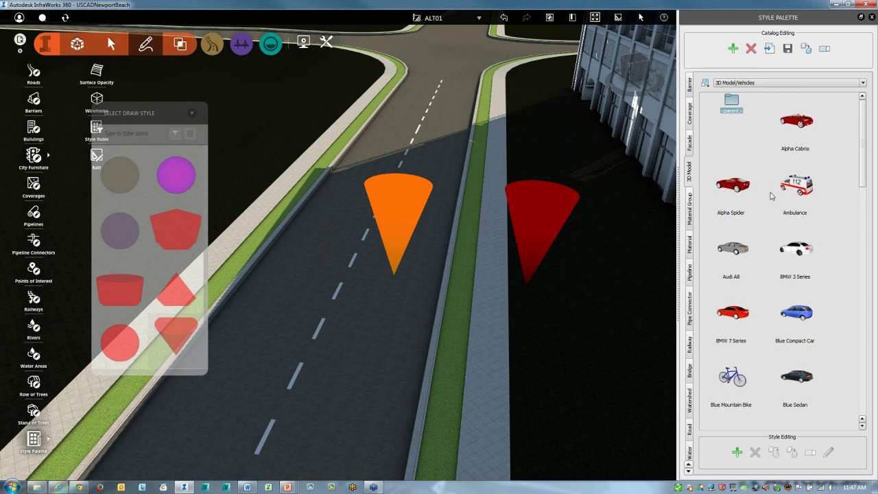
- Apply the BMW 7 Series style to the cone on the road and rotate the car to line up with the lane
left_click_drag(745, 317, 395, 236)
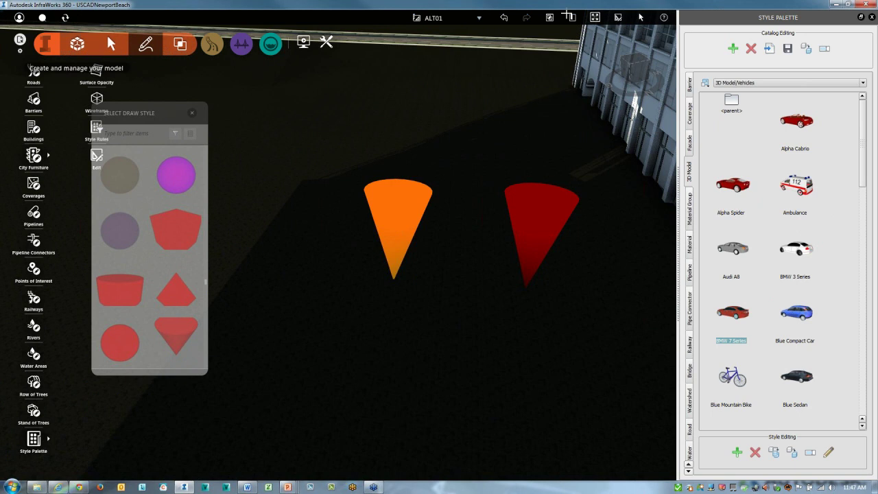
left_click(502, 18)
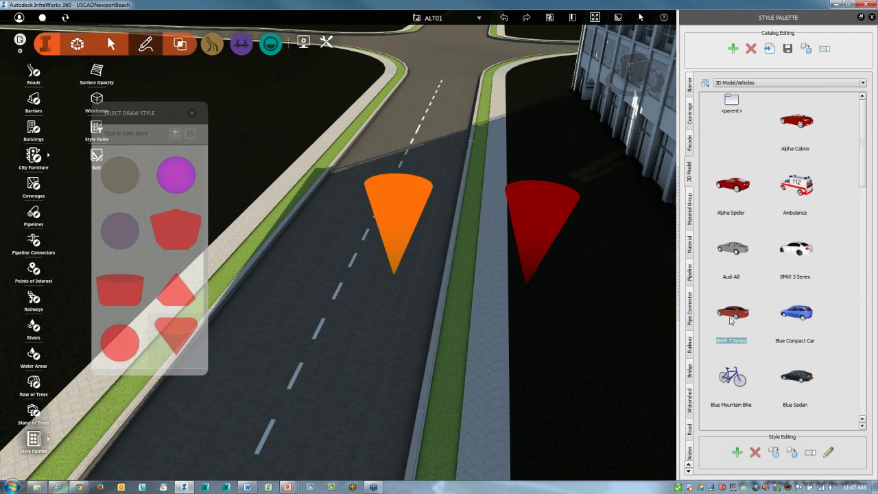
left_click_drag(731, 319, 400, 232)
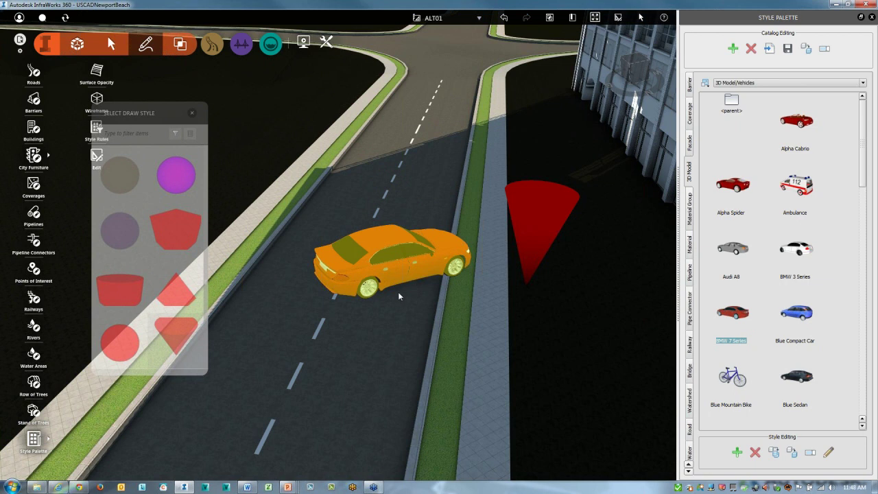
left_click(394, 297)
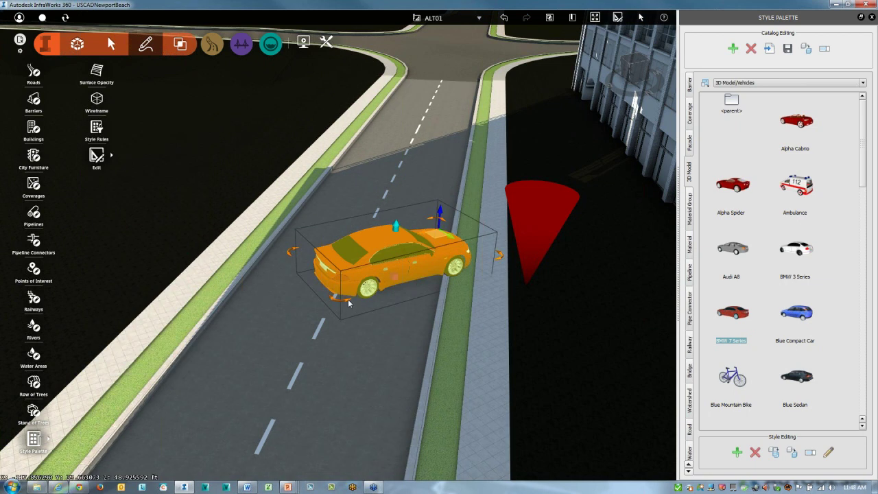
left_click_drag(348, 300, 445, 307)
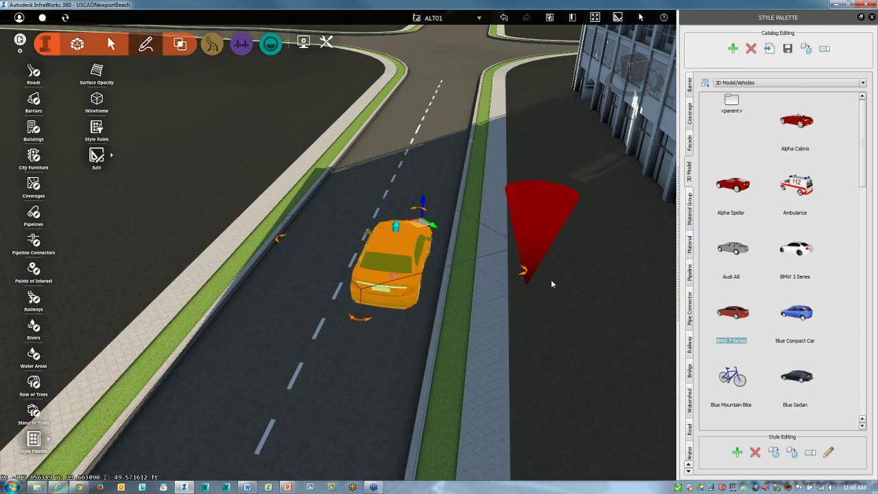
- Apply the Walking Man - Brown Suit style from the 3D Model/People collection to the cone beside the sidewalk, undoing the misplaced style change
scroll(551, 279, "down", 2)
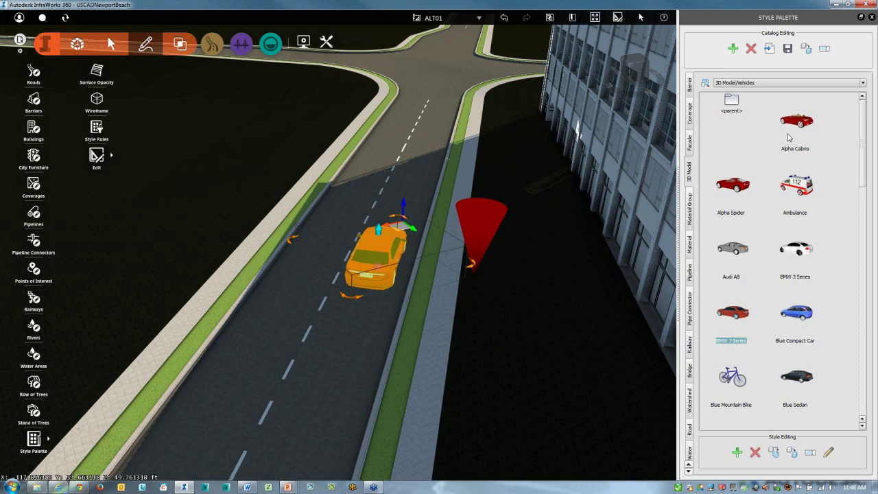
double_click(731, 103)
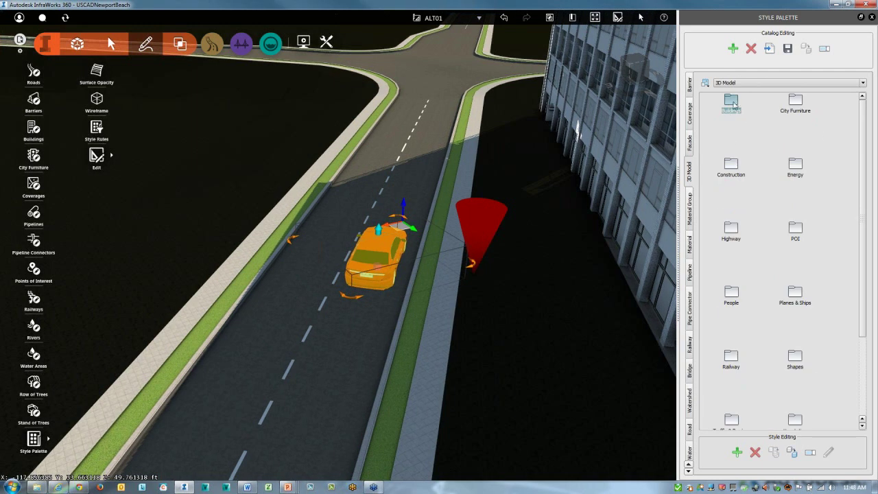
double_click(731, 293)
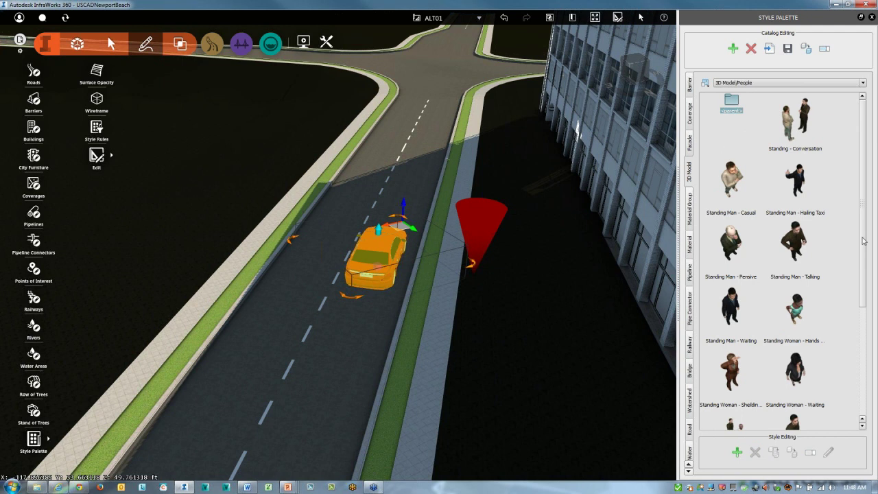
scroll(865, 292, "down", 2)
left_click(792, 307)
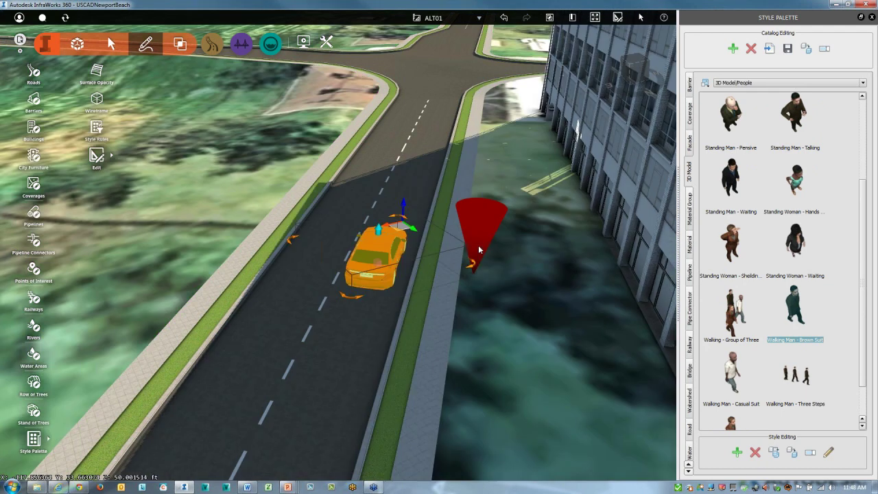
left_click(504, 17)
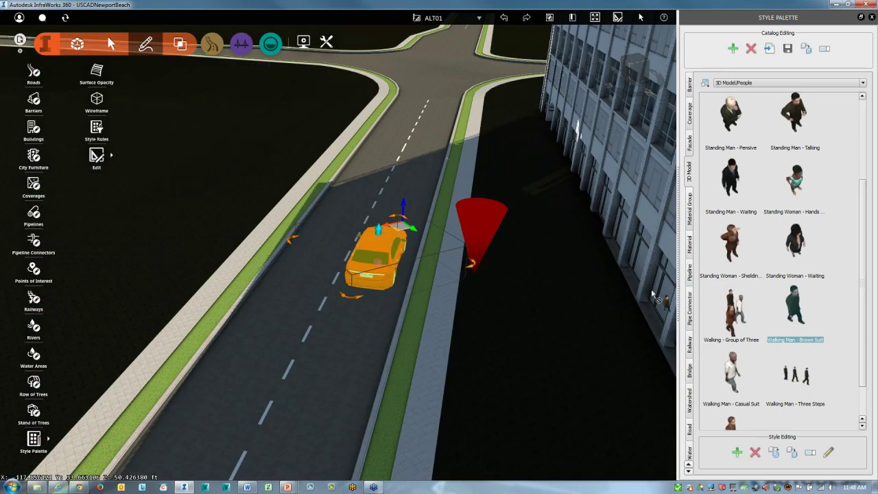
left_click_drag(537, 265, 484, 247)
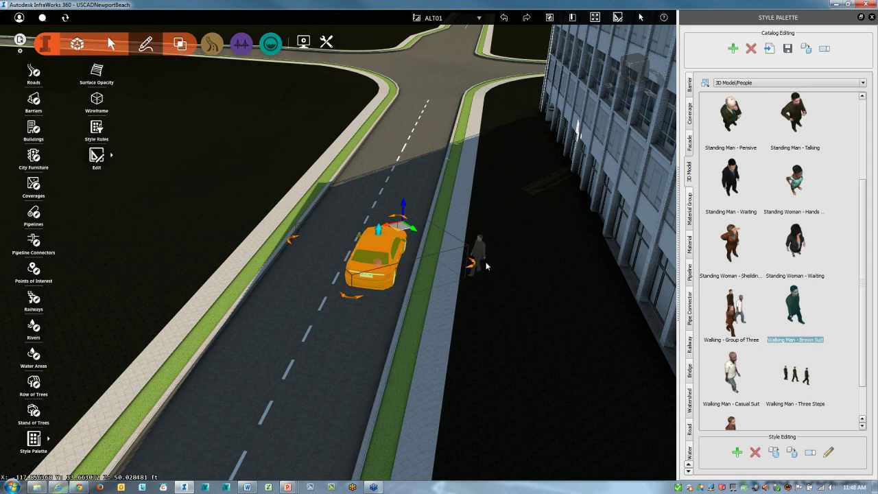
- Rotate the walking man beside the sidewalk about his vertical axis and deselect him
left_click(481, 260)
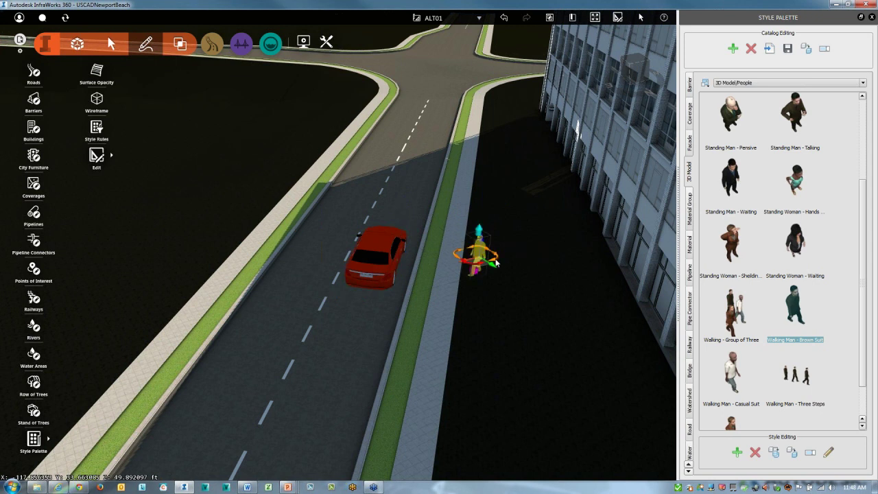
left_click_drag(494, 262, 541, 254)
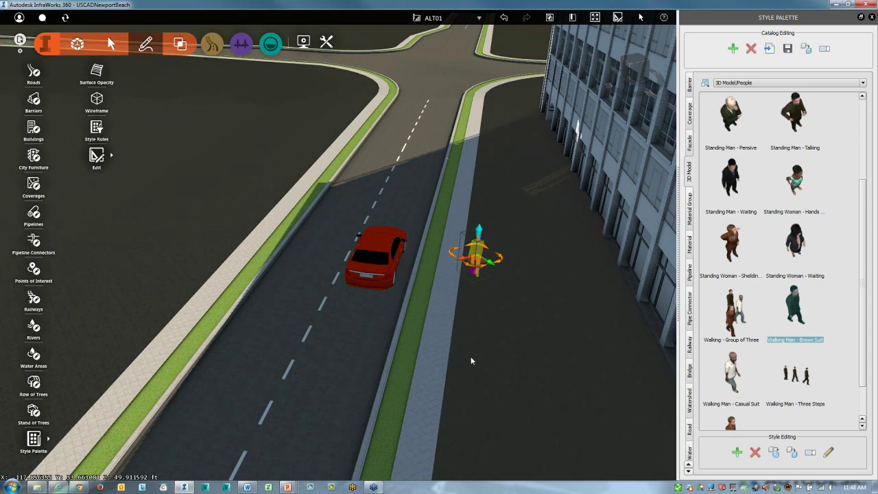
left_click(471, 356)
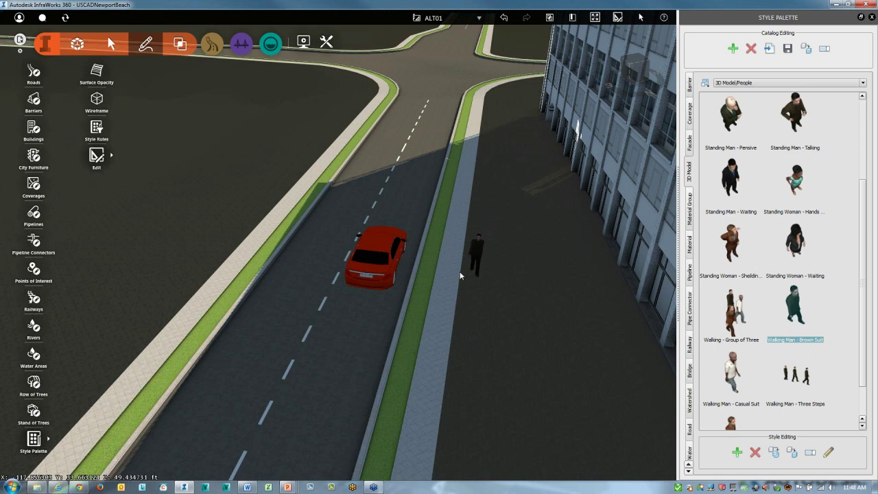
- Browse the 3D Model/City Furniture style collection for available street objects
scroll(460, 272, "up", 2)
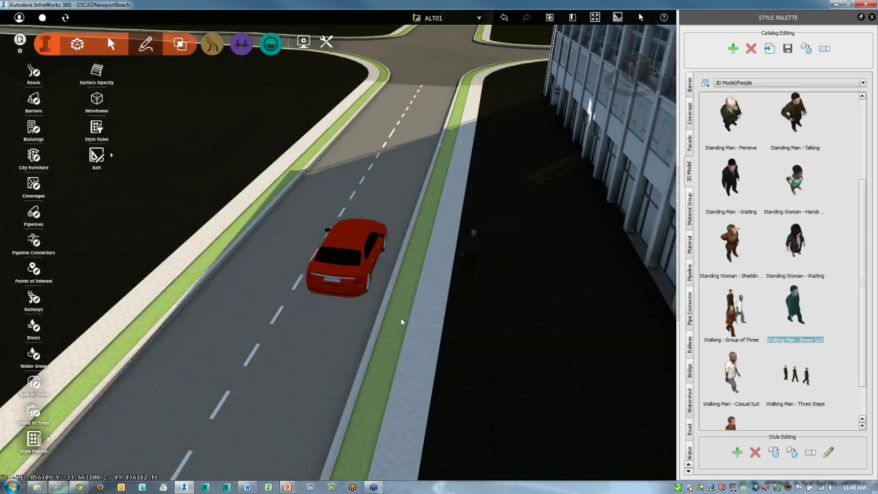
middle_click_drag(400, 317, 449, 314)
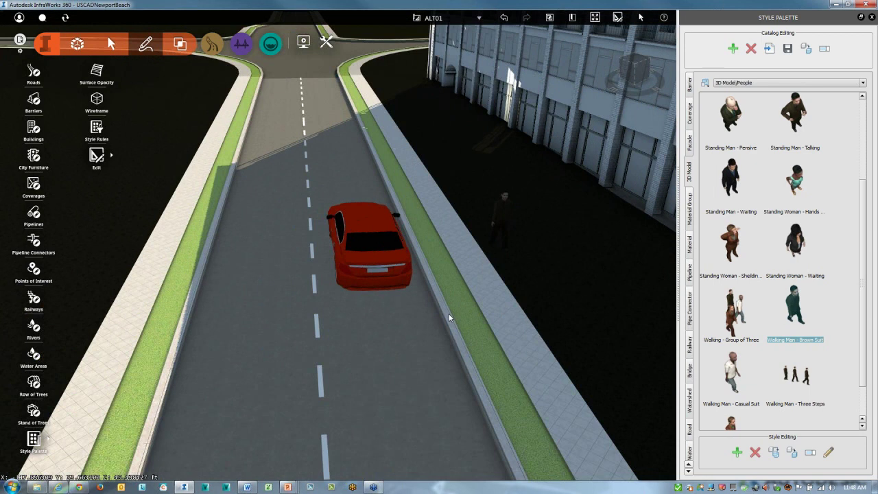
left_click_drag(449, 313, 508, 295)
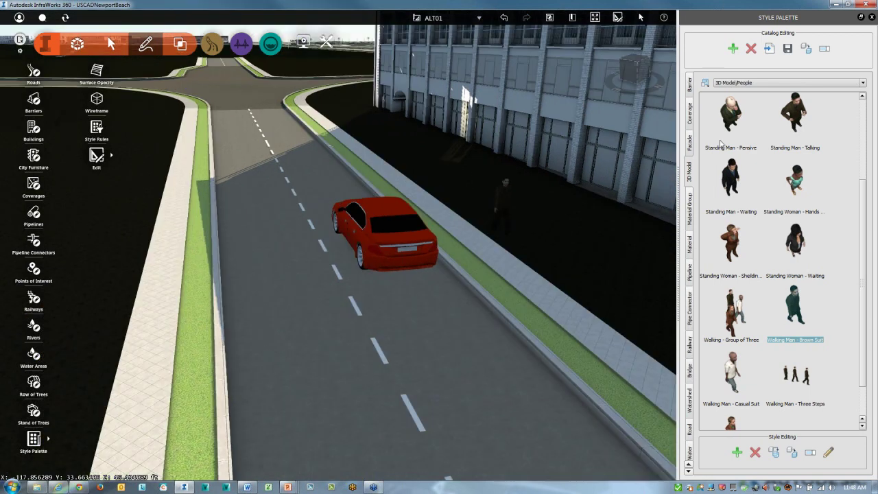
left_click(745, 84)
left_click(754, 117)
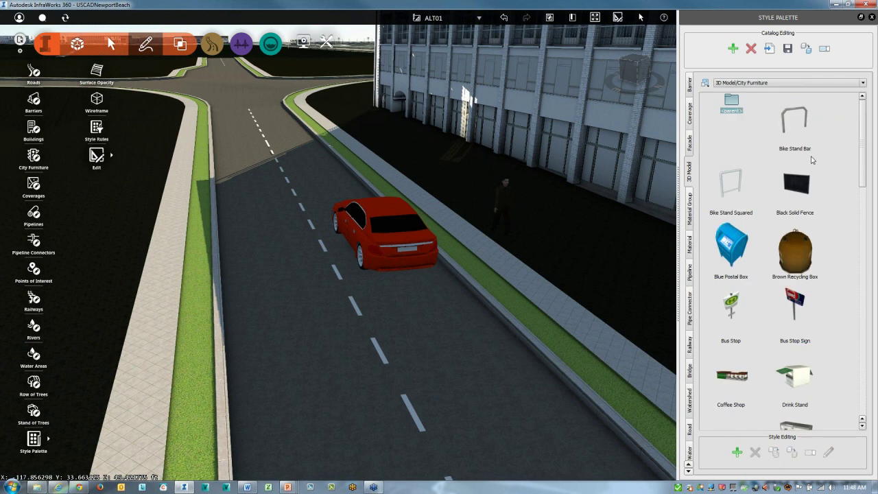
scroll(859, 159, "down", 1)
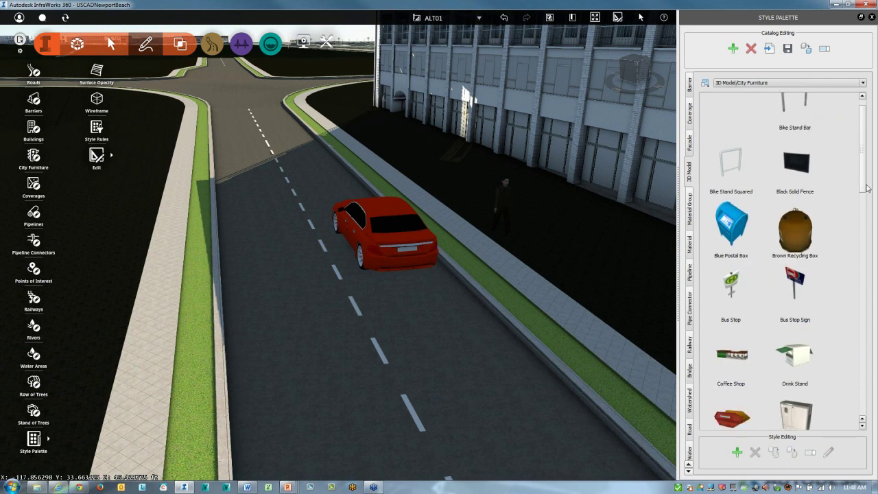
scroll(866, 206, "down", 6)
scroll(866, 212, "down", 15)
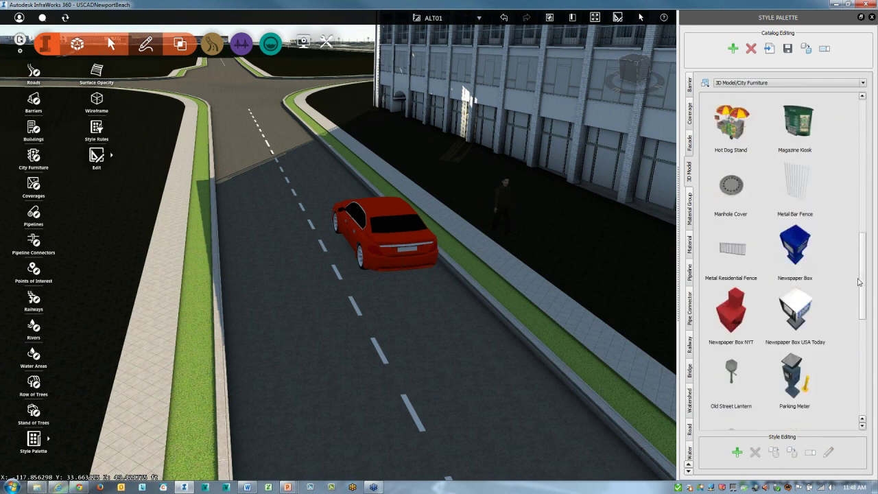
scroll(856, 175, "up", 20)
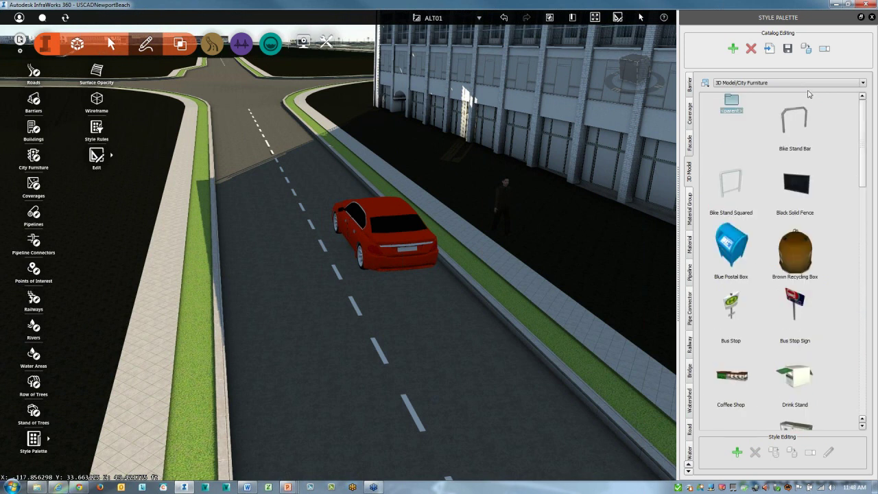
- Browse the 3D Model/Construction style collection, return to the top-level 3D Model collections, and close the Style Palette
left_click(783, 84)
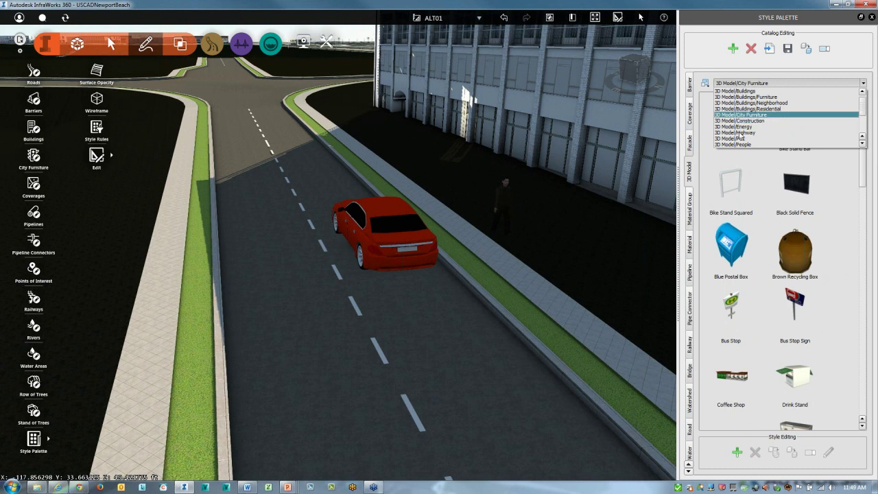
left_click(743, 121)
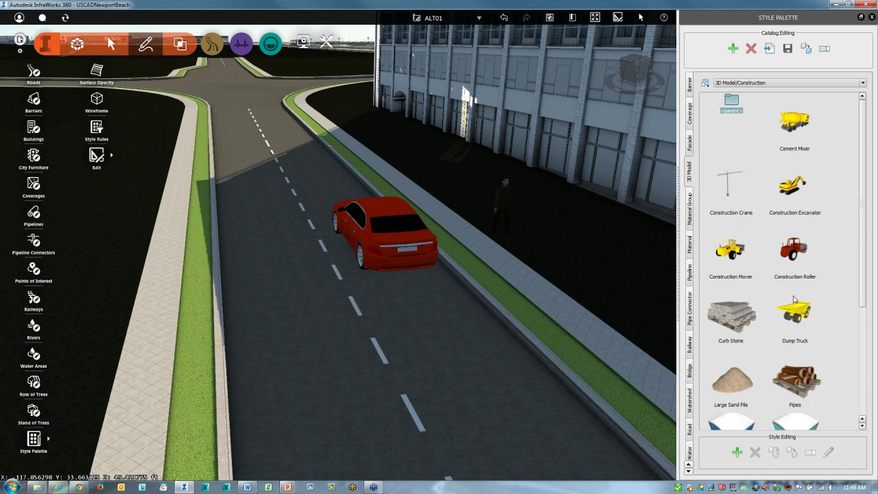
scroll(862, 302, "down", 3)
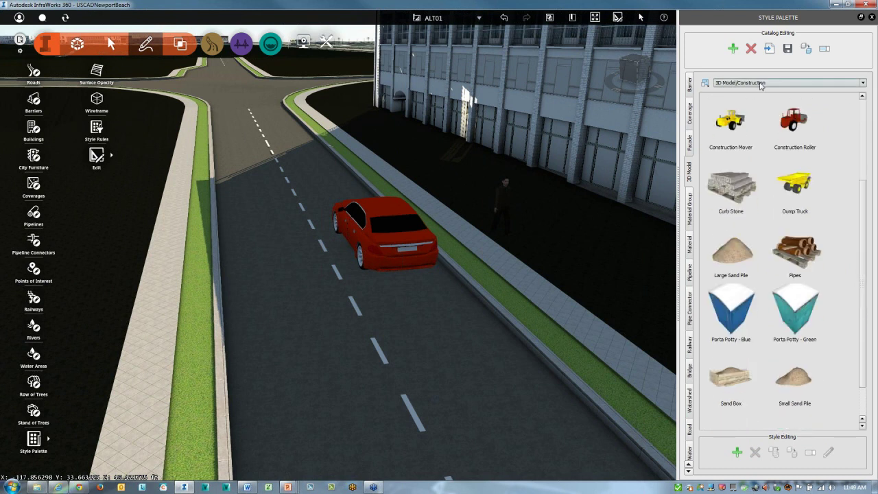
scroll(862, 158, "up", 3)
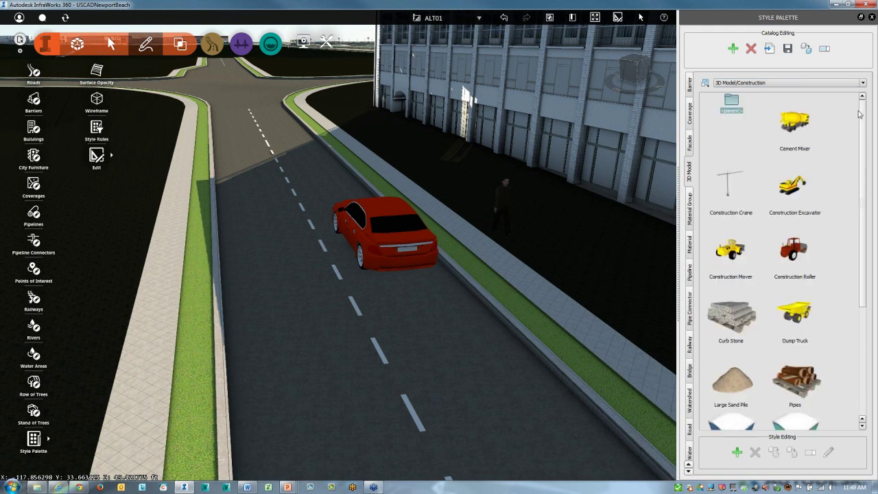
double_click(731, 104)
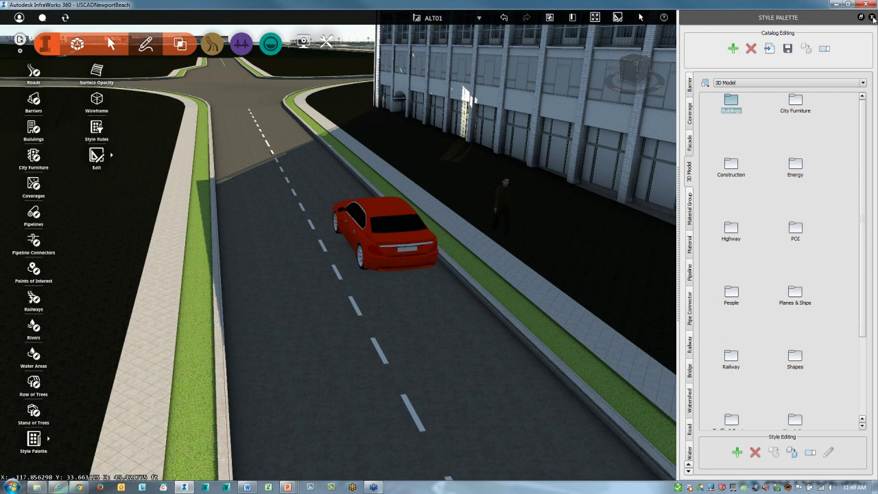
left_click(872, 18)
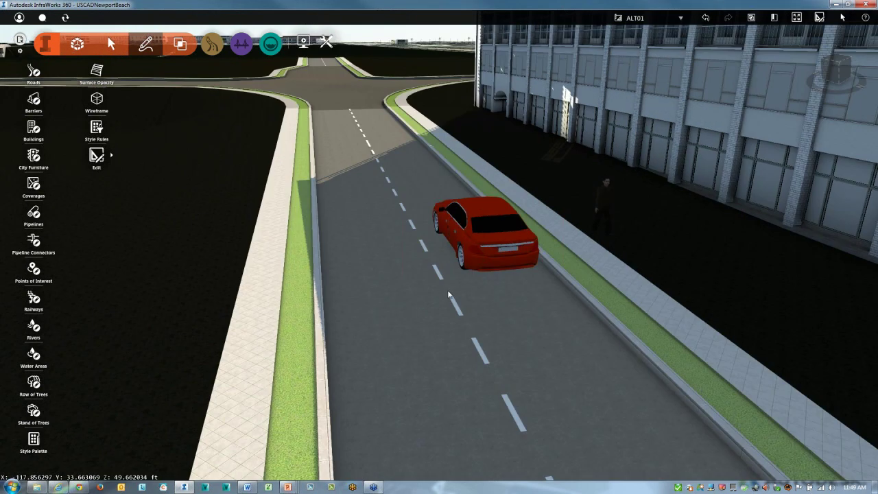
- Examine the model's surroundings from the car on the street out to the whole globe
left_click_drag(448, 294, 430, 255)
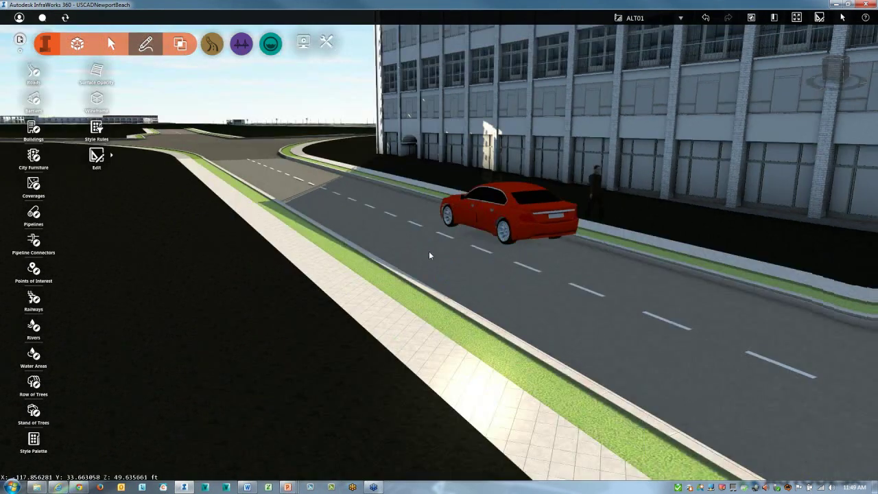
scroll(429, 254, "down", 2)
scroll(430, 255, "down", 3)
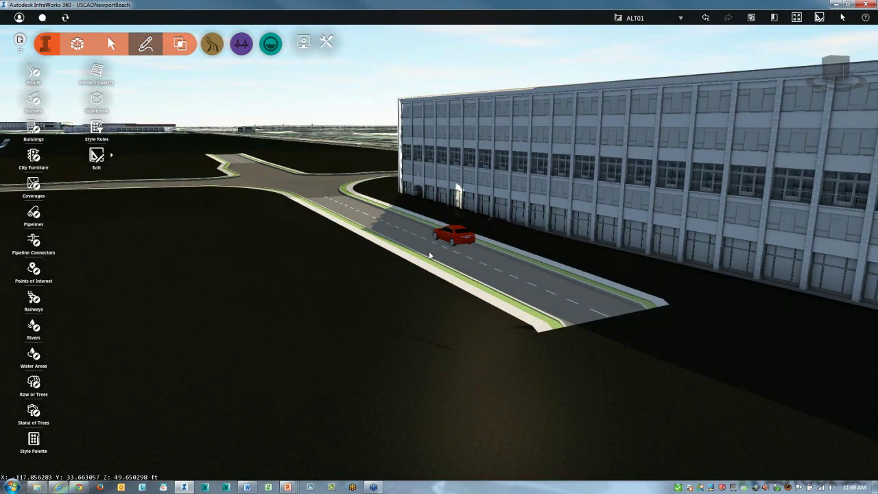
scroll(502, 105, "down", 3)
scroll(506, 103, "down", 2)
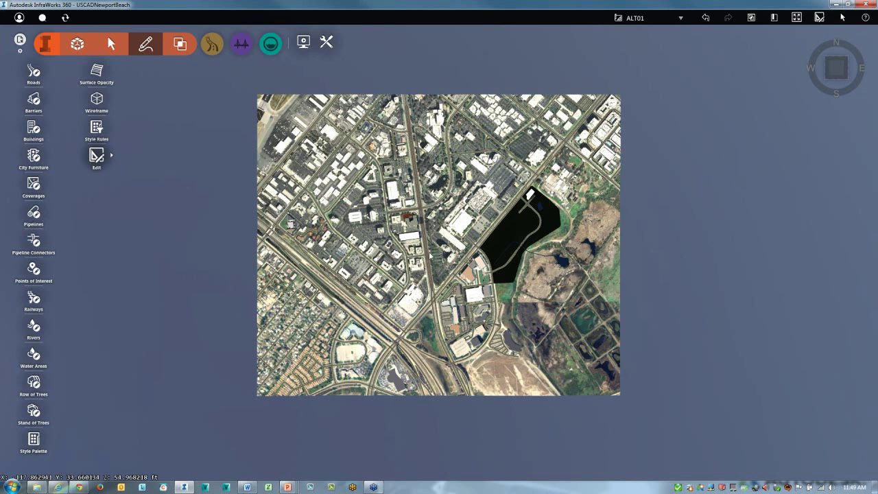
scroll(431, 255, "down", 3)
scroll(430, 255, "down", 5)
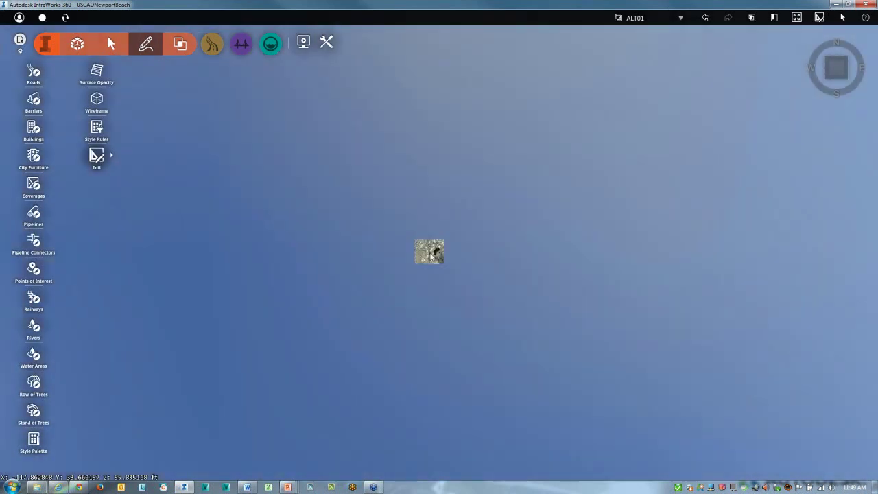
scroll(431, 256, "down", 4)
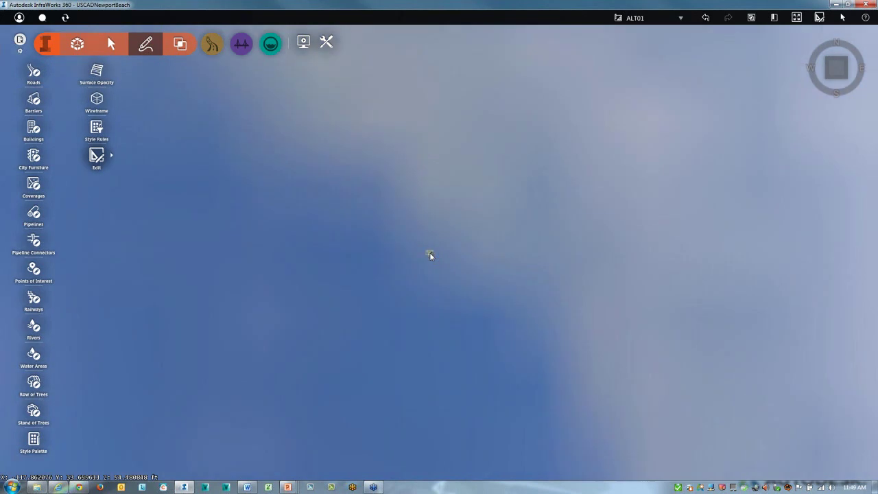
scroll(431, 255, "down", 3)
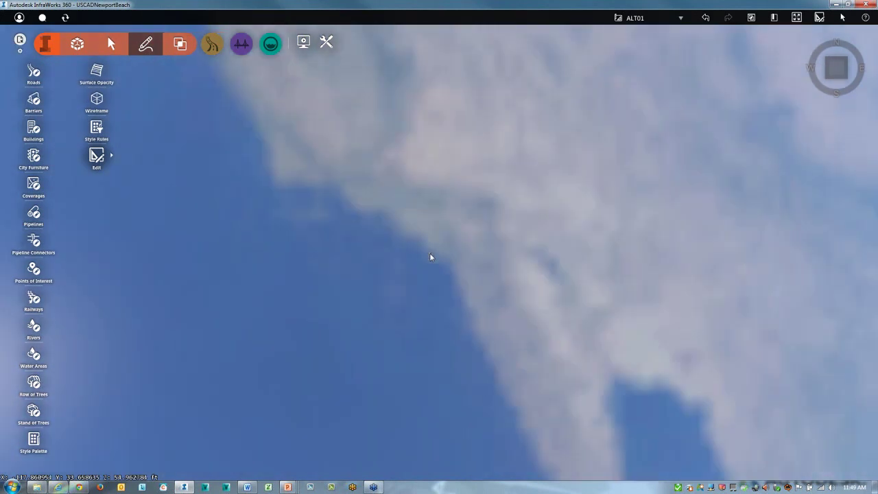
scroll(430, 257, "down", 3)
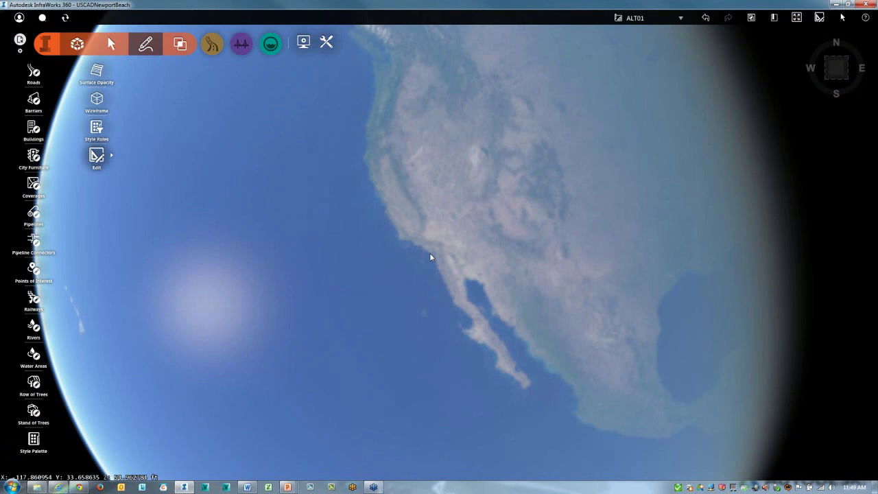
scroll(431, 256, "down", 2)
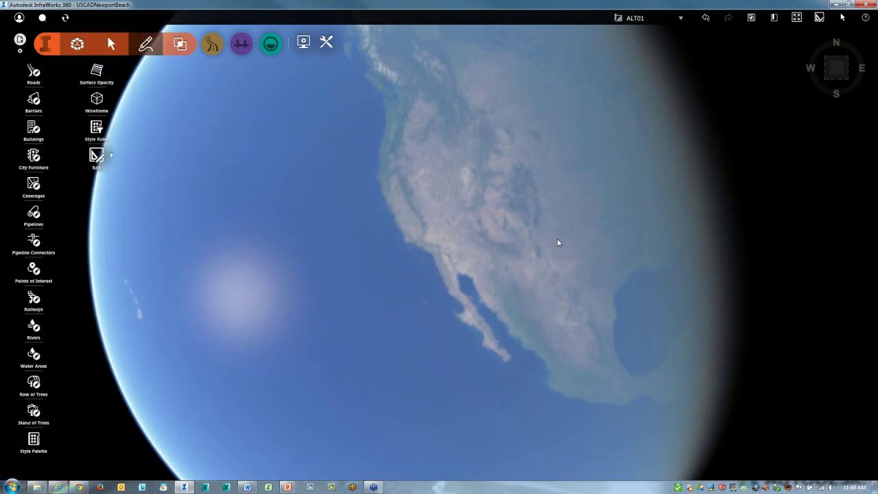
- Examine the globe eastward across the Atlantic and return to North America
left_click_drag(553, 243, 226, 260)
left_click_drag(585, 252, 308, 255)
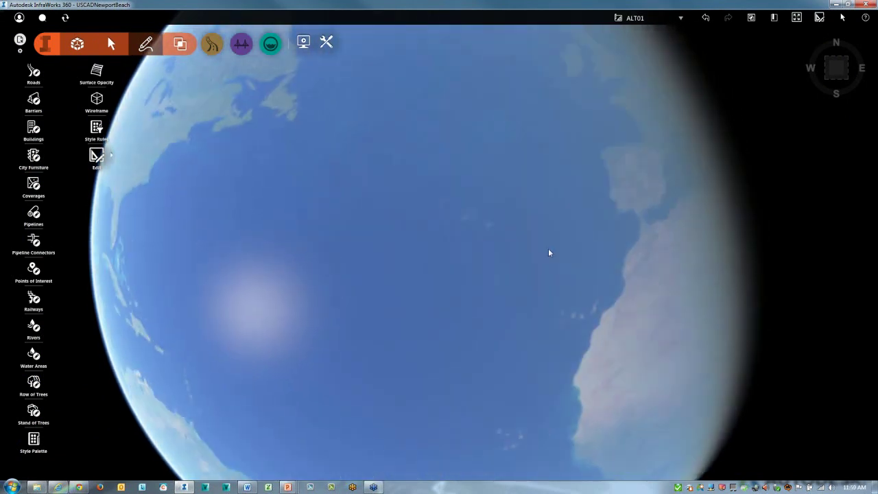
mouse_move(549, 251)
left_mouse_down()
mouse_move(314, 253)
mouse_move(562, 254)
left_mouse_up()
left_click_drag(317, 251, 593, 244)
left_click_drag(400, 267, 576, 272)
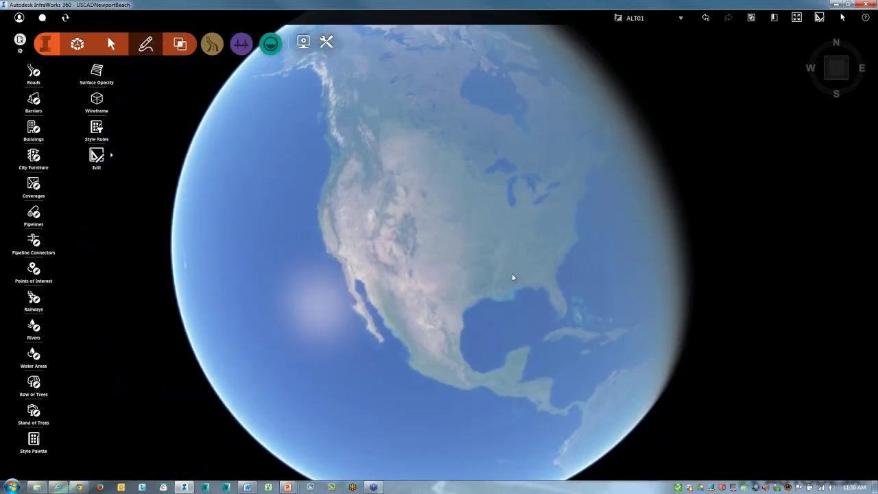
- Open the Sun & Sky settings and set the time of day to 08:39
left_click(303, 42)
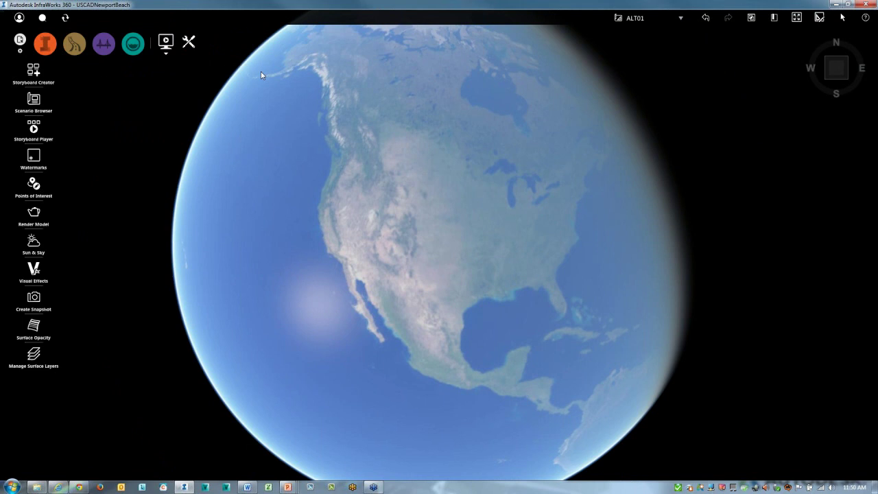
left_click(33, 242)
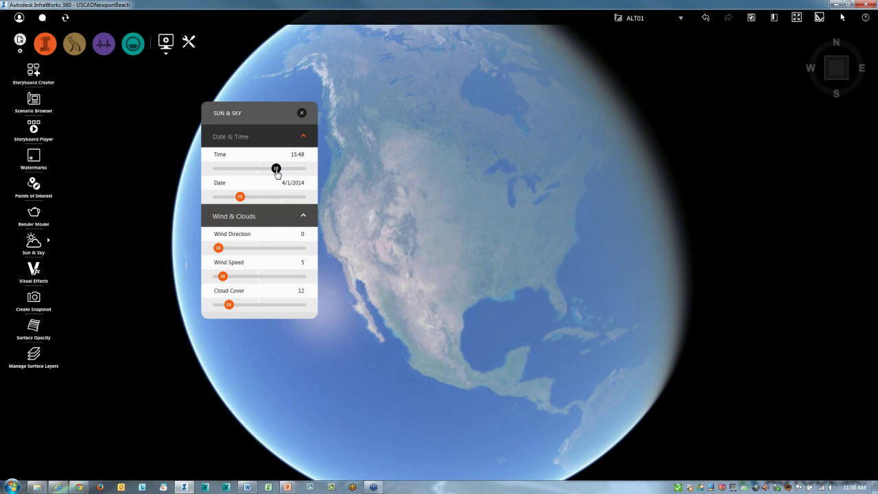
left_click_drag(276, 170, 250, 177)
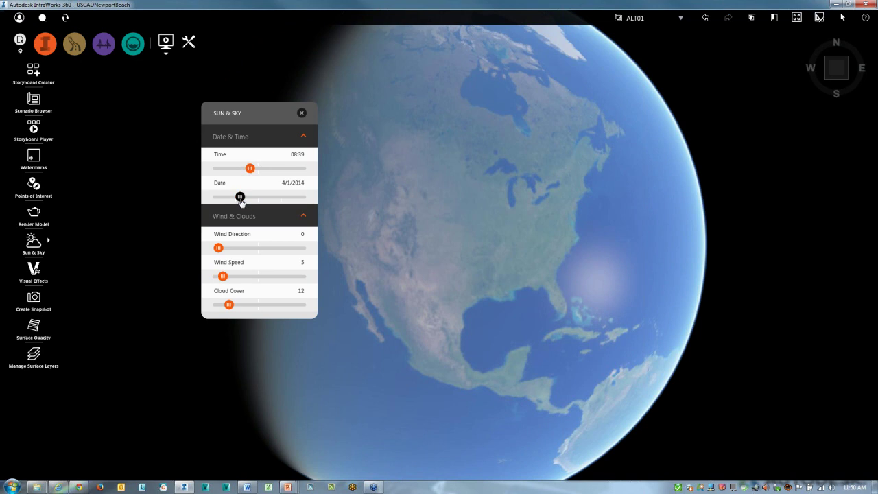
- Set the sun date to 5/8/2014 and the time to 17:40, and return from the globe to a low-angle view of the site model
left_click_drag(242, 200, 282, 171)
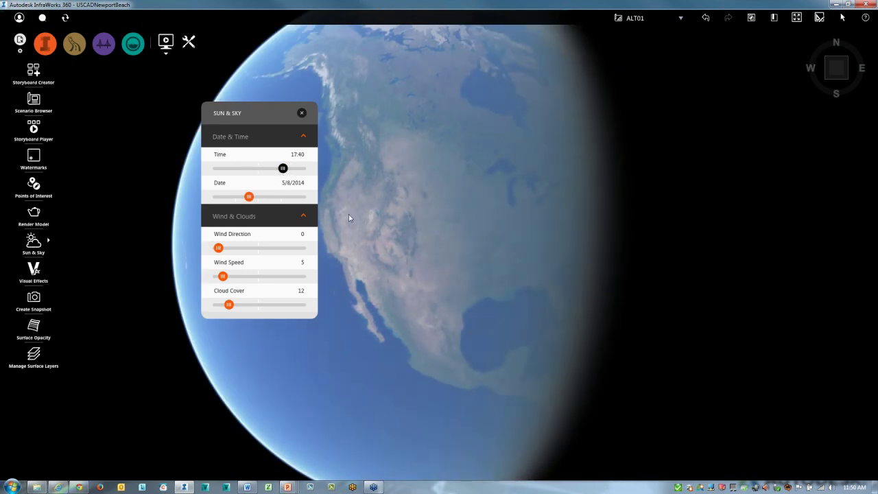
left_click(869, 36)
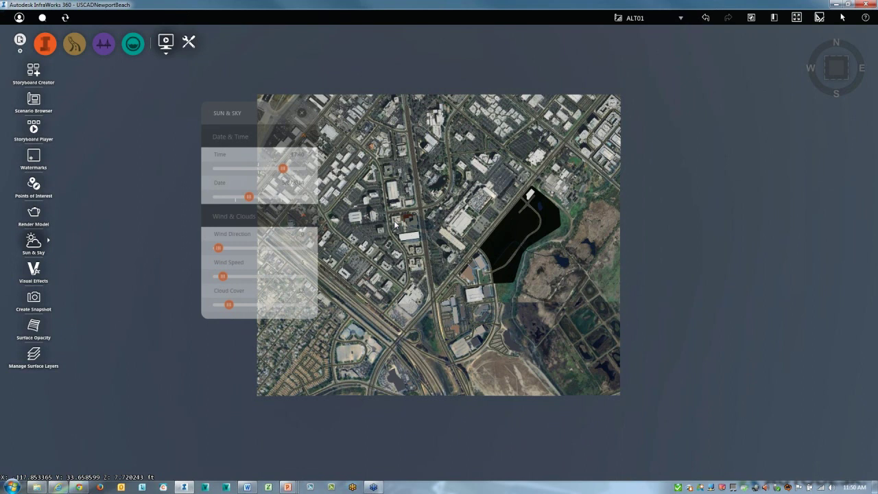
left_click_drag(394, 225, 383, 171)
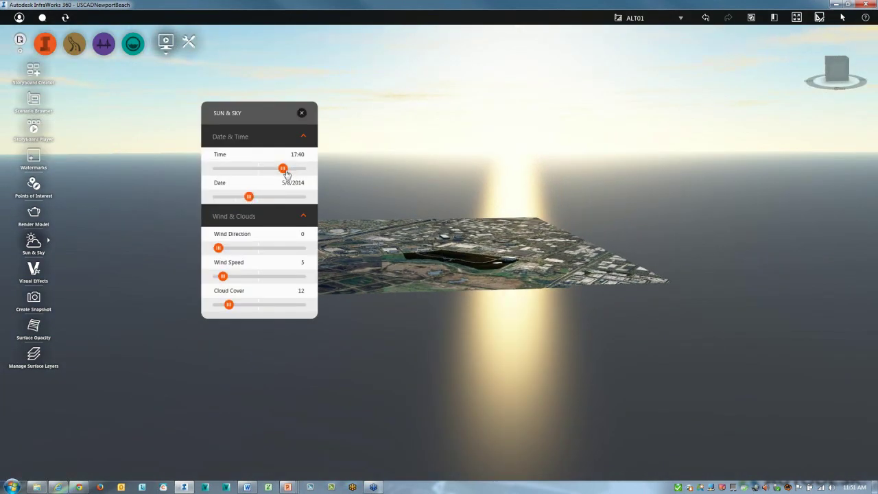
- Try a dusk setting of 18:55, set the time of day to 10:31, and close the Sun & Sky settings
left_click_drag(286, 173, 289, 175)
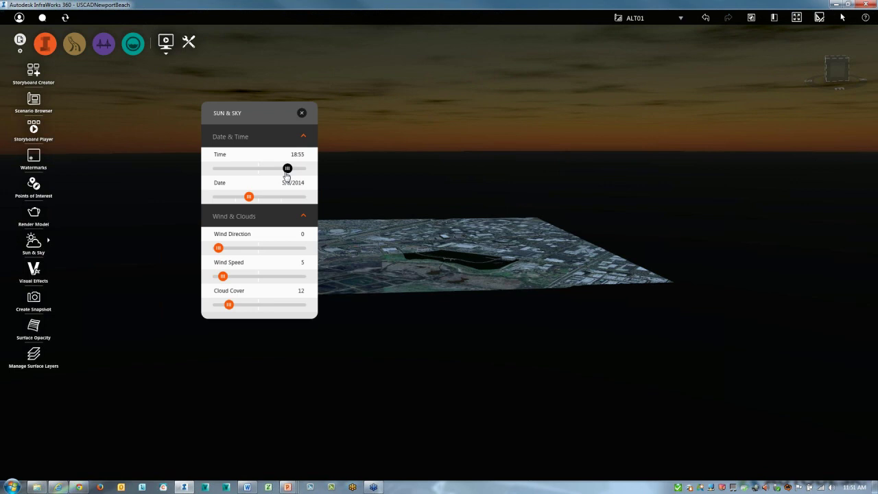
left_click_drag(287, 174, 286, 176)
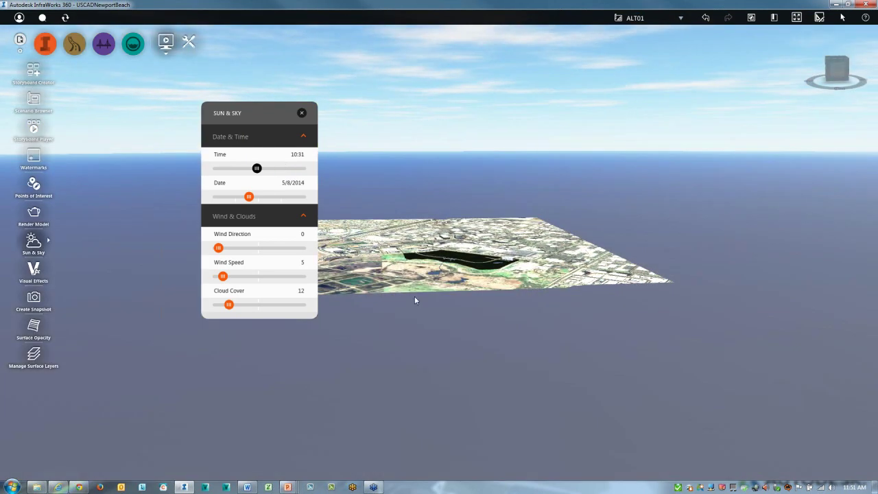
left_click(301, 114)
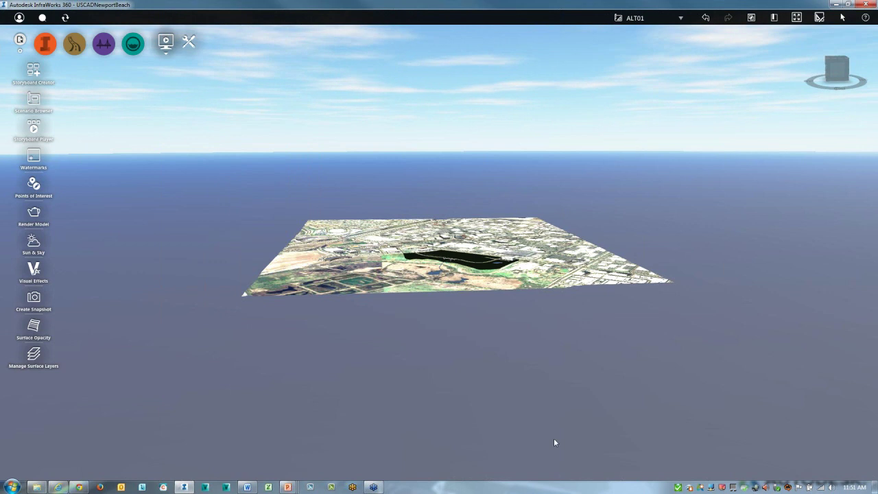
- Open the Scenario Browser with the model seen from above and show the Area of Interest settings of the USCADNewportBeach scenario
left_click_drag(580, 450, 583, 450)
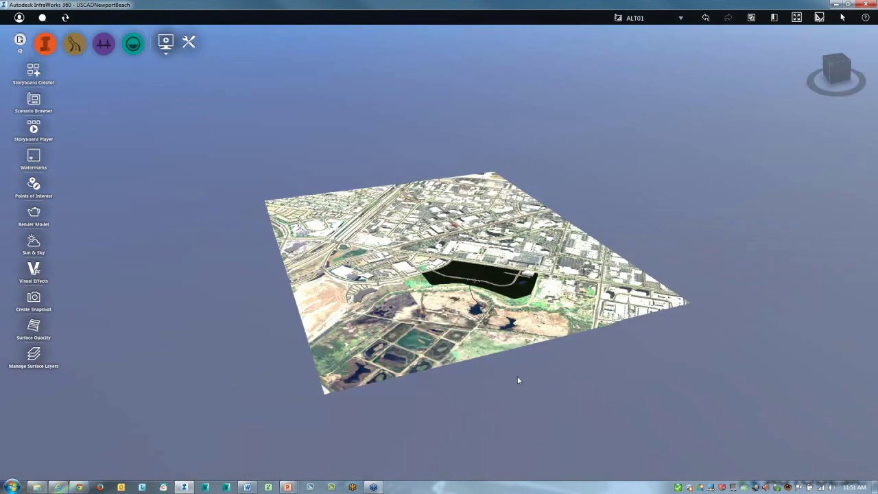
left_click_drag(517, 377, 528, 384)
middle_click_drag(528, 388, 483, 166, "shift")
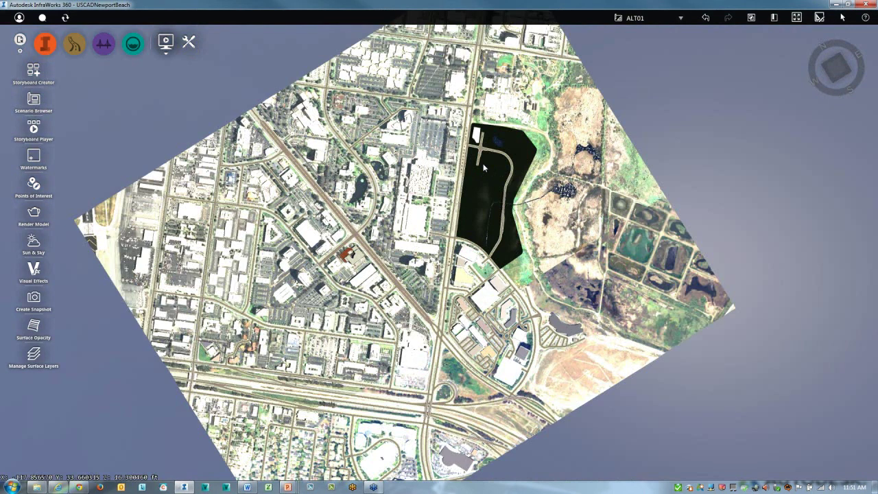
scroll(500, 279, "up", 5)
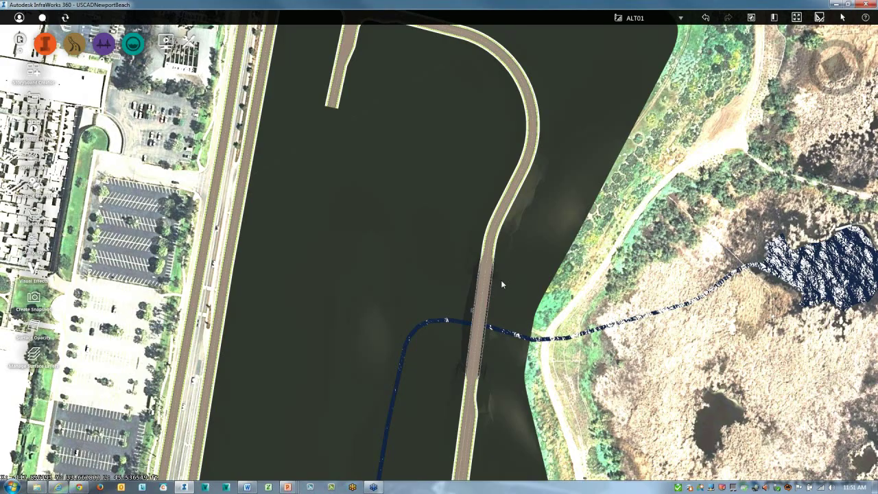
left_click_drag(502, 282, 270, 158)
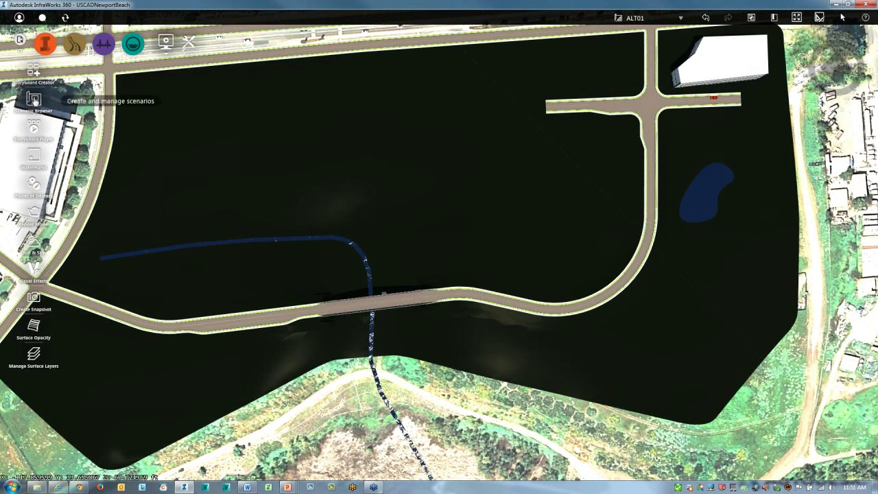
left_click(33, 99)
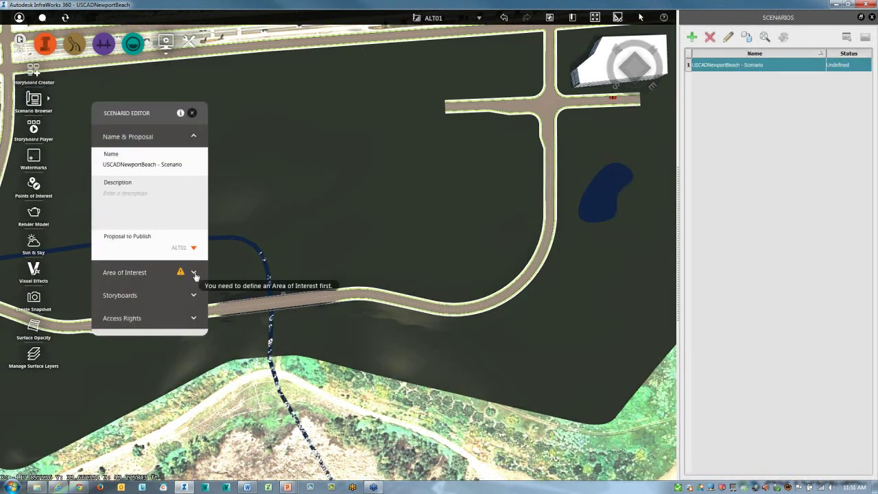
left_click(196, 278)
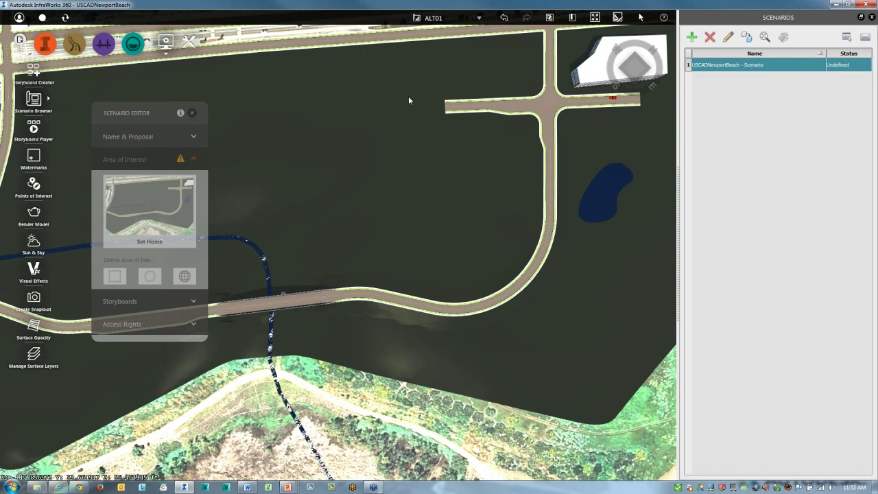
- Define a rectangular area of interest across the short road stub and the curved road, and close the scenario tools
left_click(122, 278)
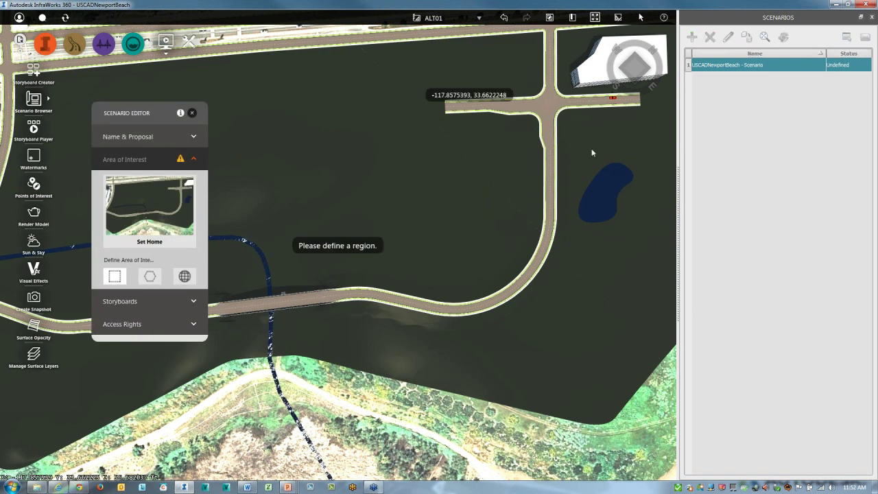
left_click(414, 72)
left_click(586, 255)
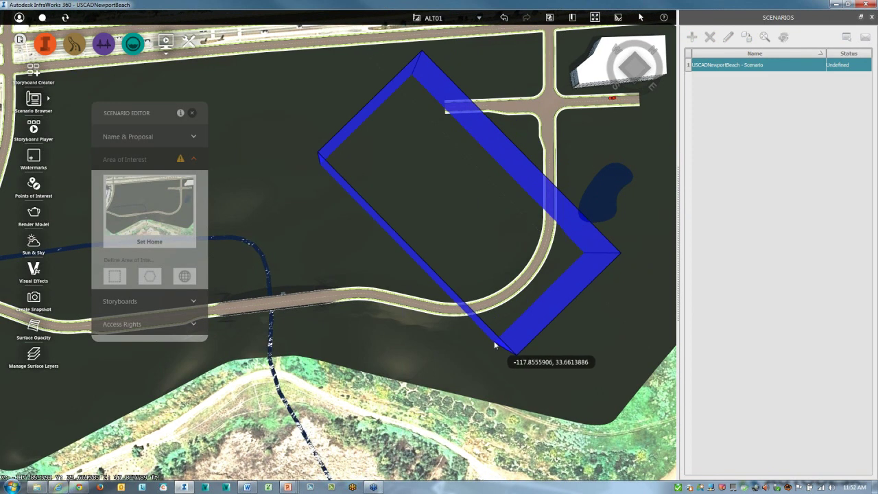
left_click(495, 345)
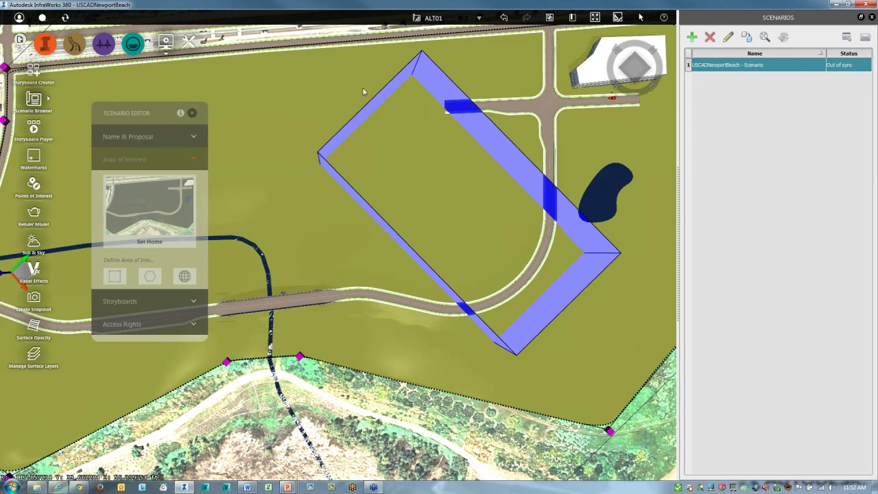
left_click(743, 114)
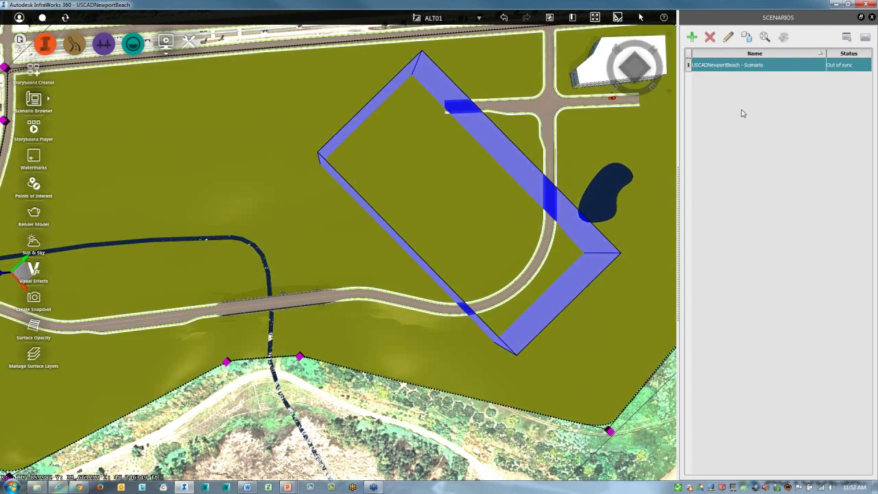
left_click(871, 17)
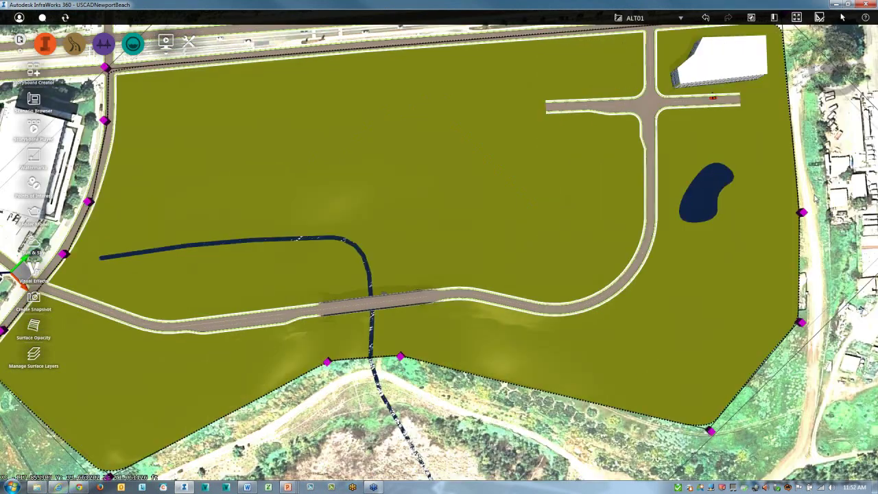
key("Escape")
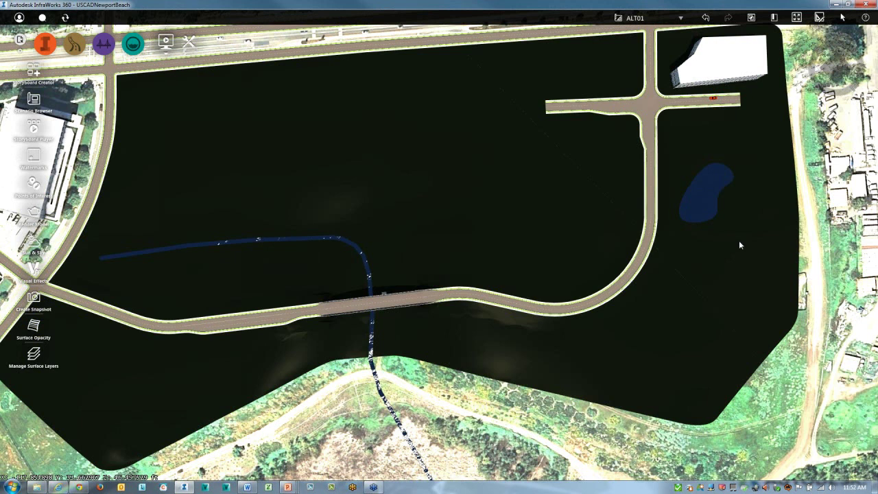
- Save a snapshot of the bridge, curved road and building at viewport resolution to the Desktop as USCADD01.jpg
scroll(739, 240, "up", 2)
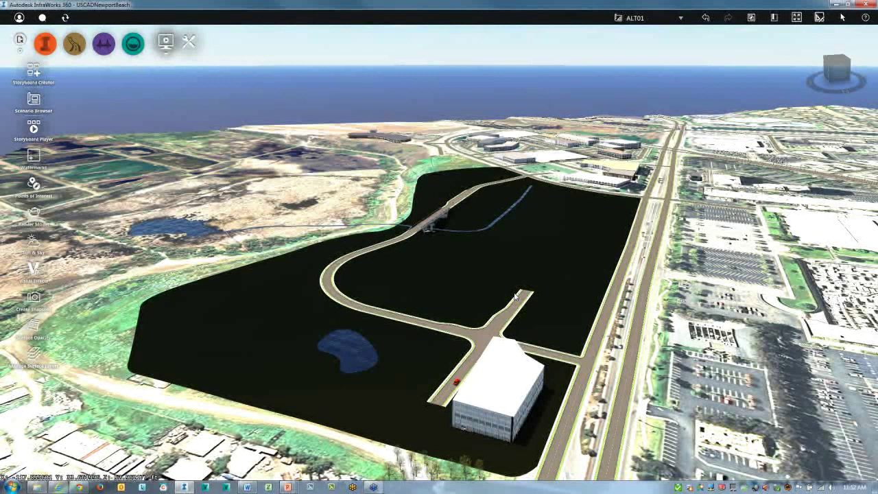
left_click_drag(514, 296, 402, 184)
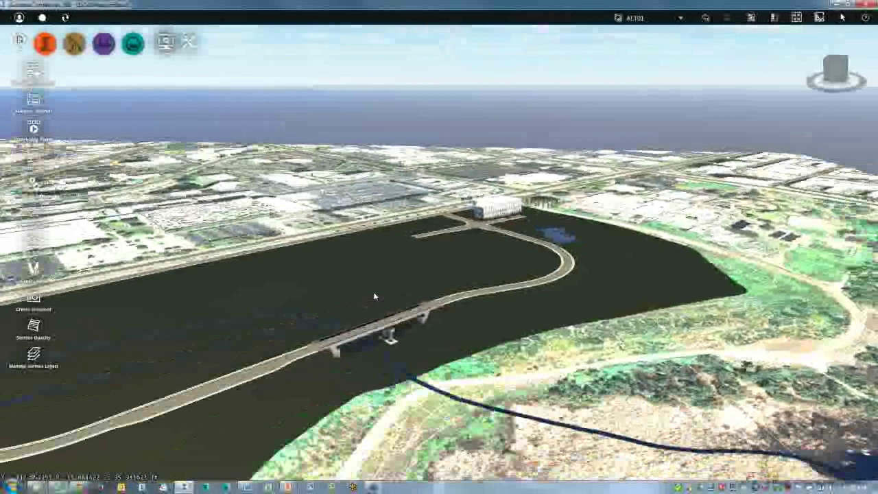
scroll(374, 296, "up", 1)
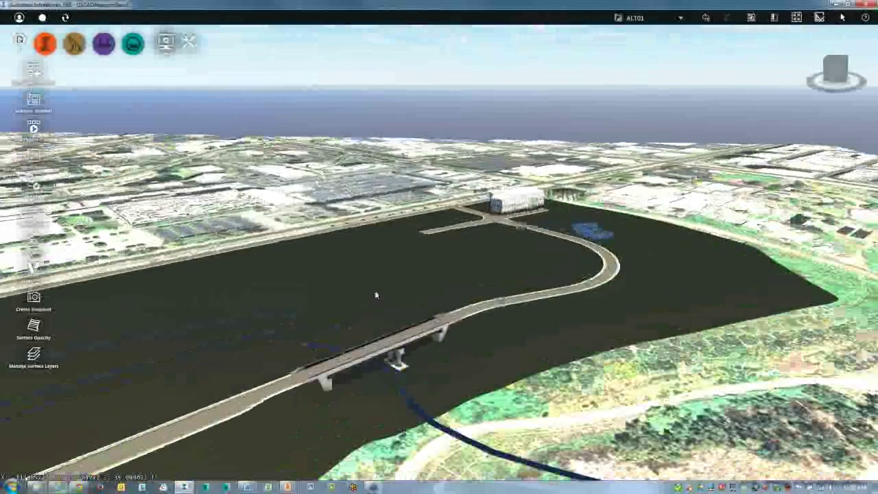
scroll(392, 282, "up", 1)
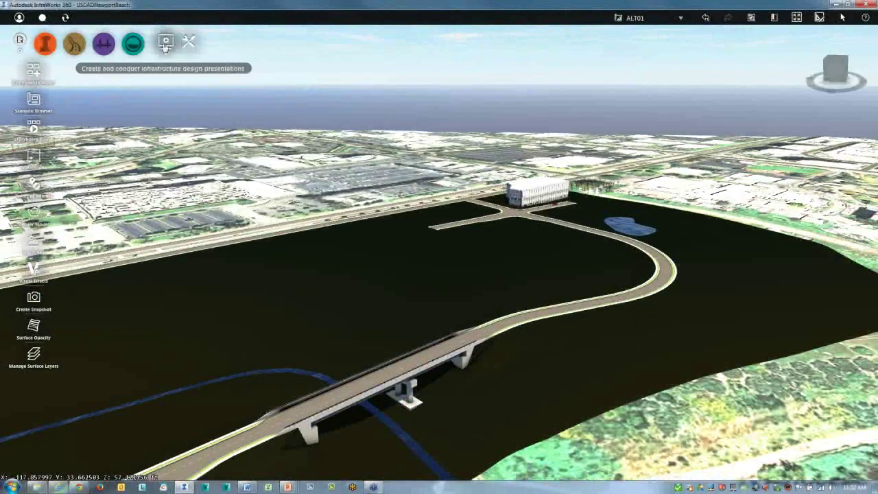
left_click(33, 297)
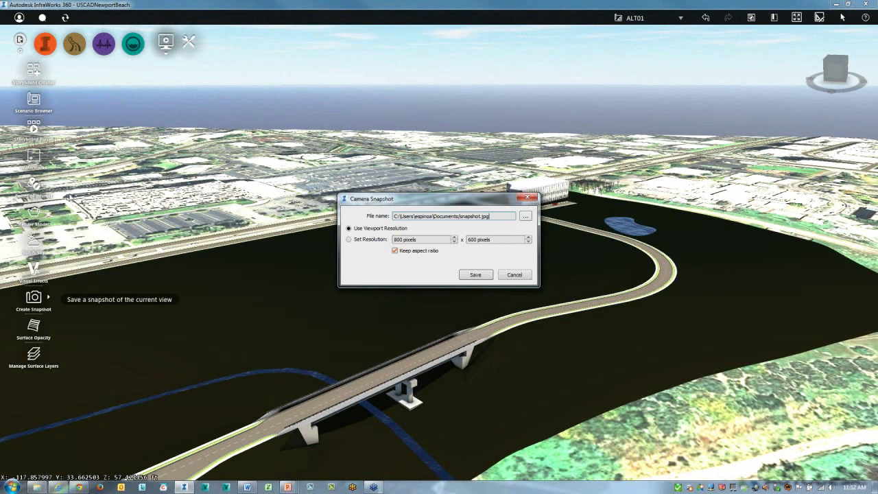
left_click(525, 216)
left_click(376, 217)
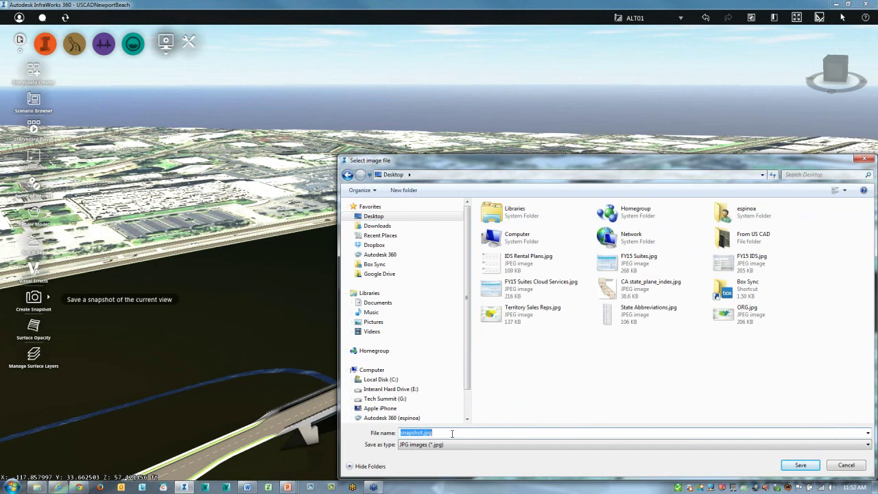
type("U")
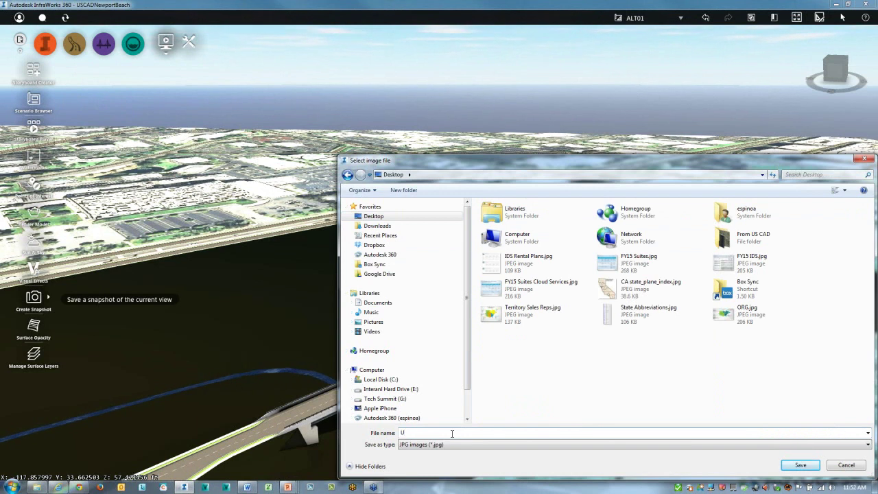
type("SCADD01")
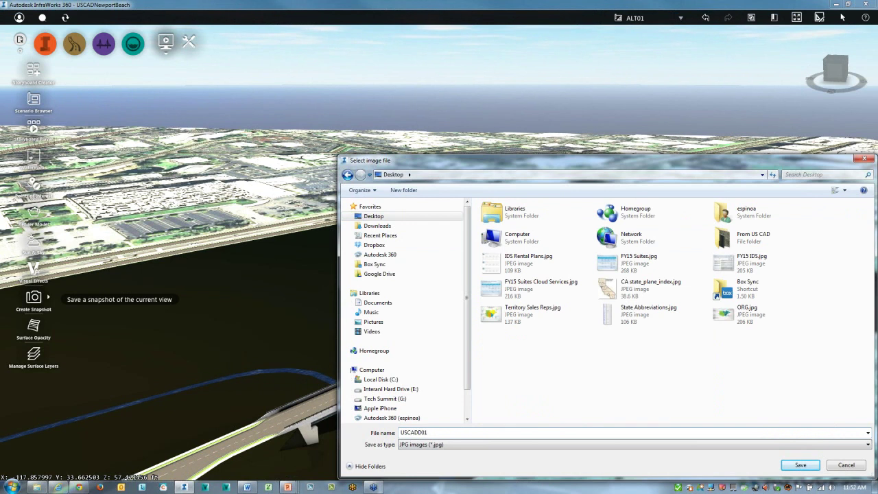
left_click(799, 466)
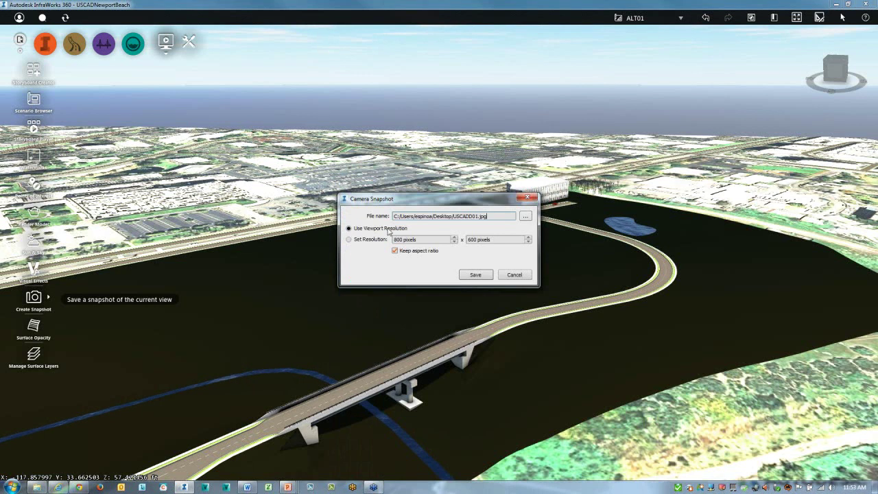
left_click(479, 274)
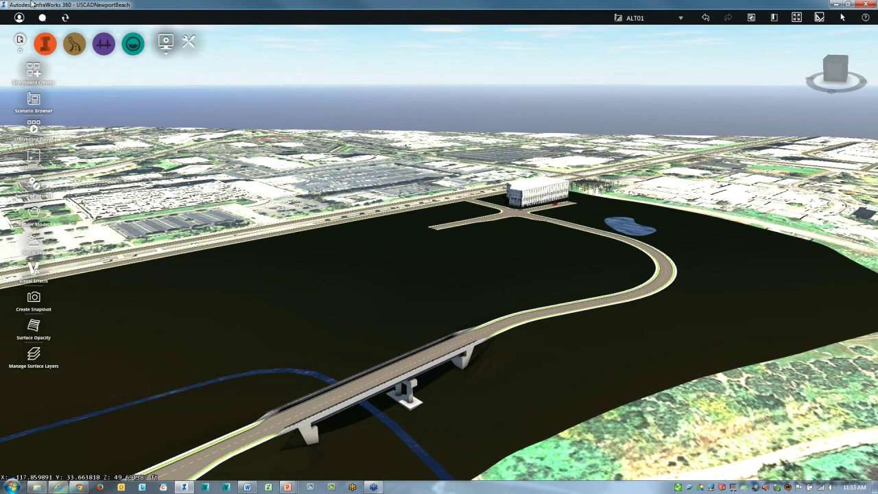
- Open the Storyboard Creator and add a camera path animation starting from the current bridge view
left_click(33, 71)
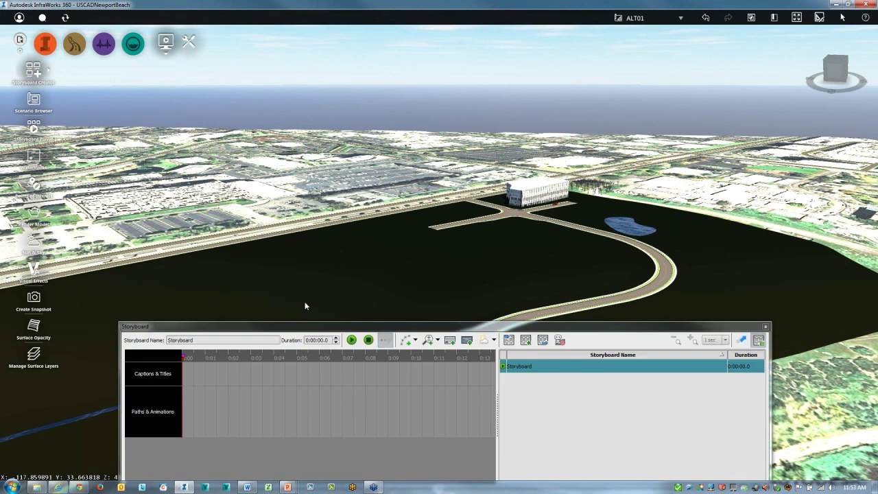
left_click_drag(334, 326, 299, 137)
left_click(515, 179)
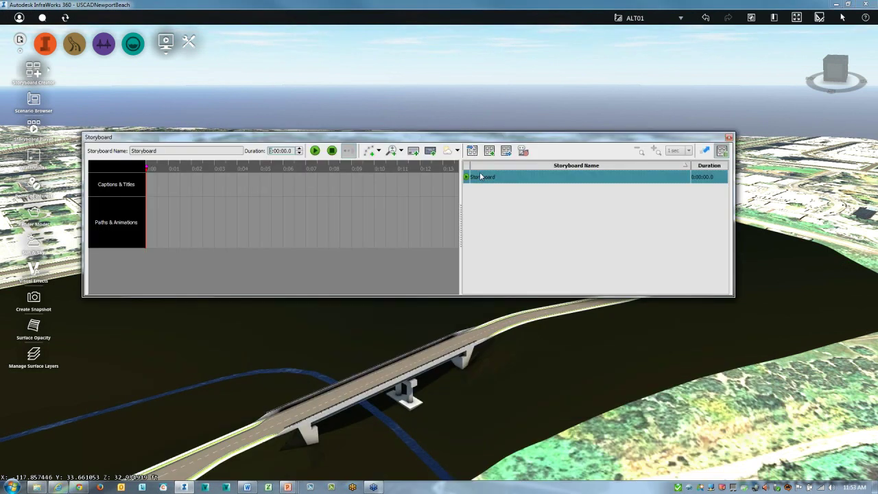
left_click(378, 151)
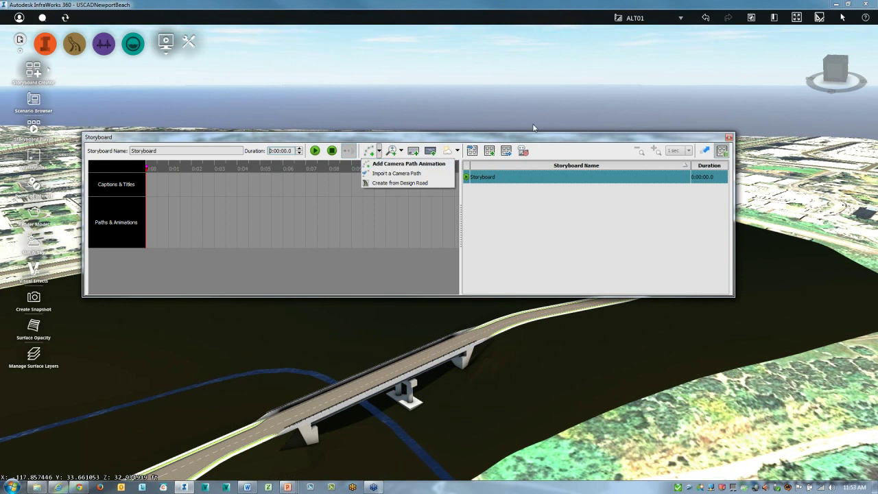
left_click(384, 166)
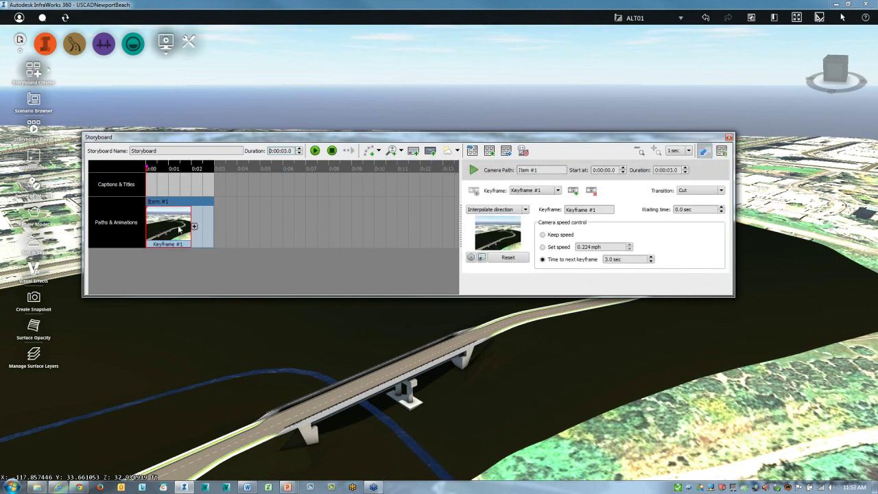
- Switch the first keyframe's camera speed control to Set speed and enter 300 mph
left_click(549, 249)
double_click(589, 248)
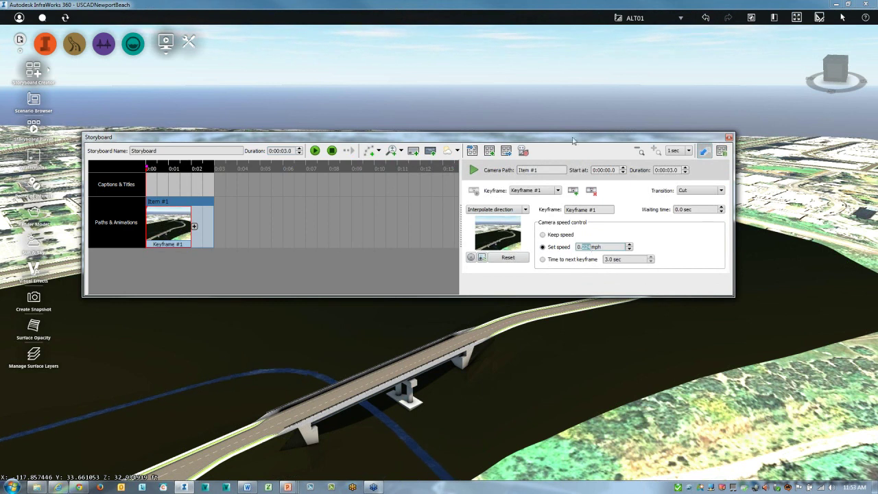
left_click_drag(573, 141, 590, 156)
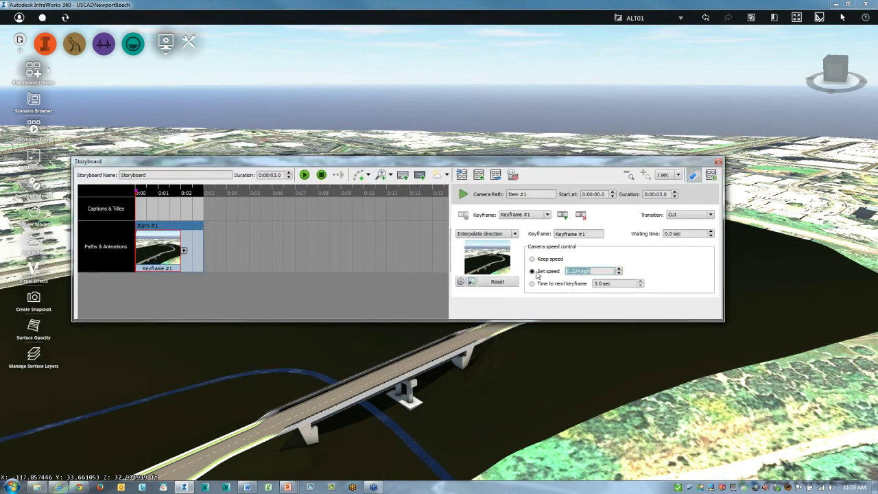
type("300")
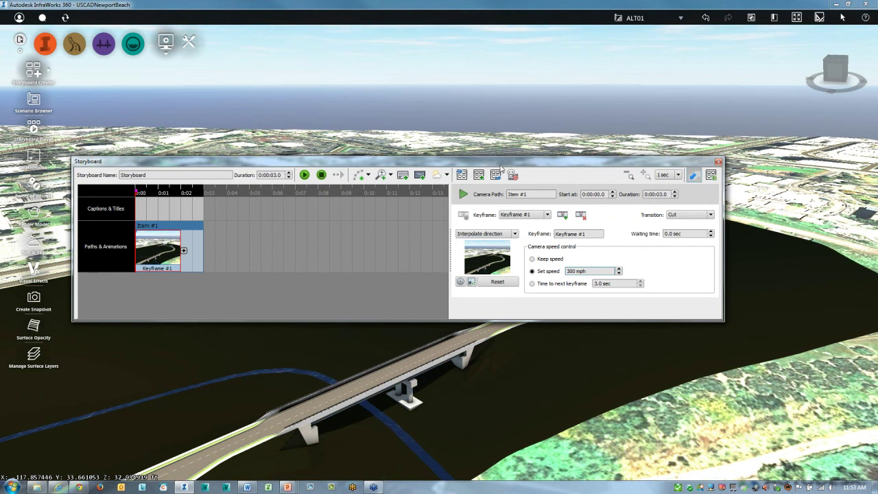
- Add a second keyframe from a lower view over the curved road toward the building, with a waiting time of 1 second
left_click_drag(501, 164, 545, 370)
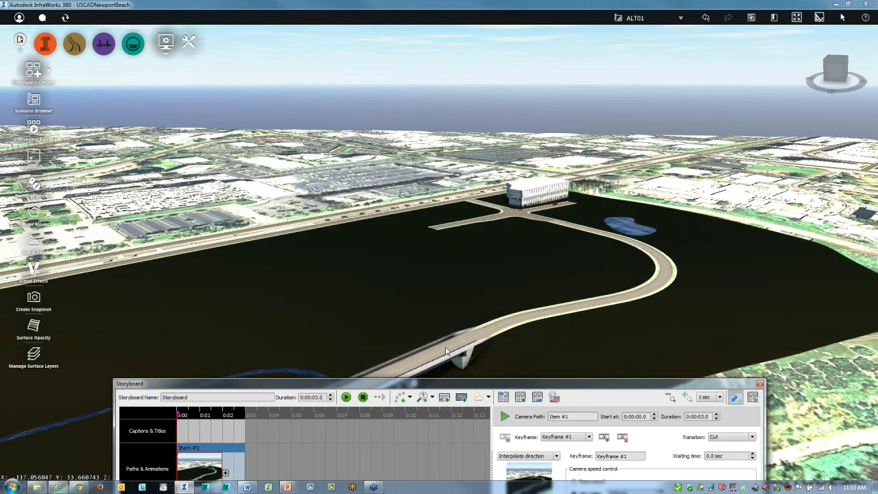
scroll(446, 351, "up", 2)
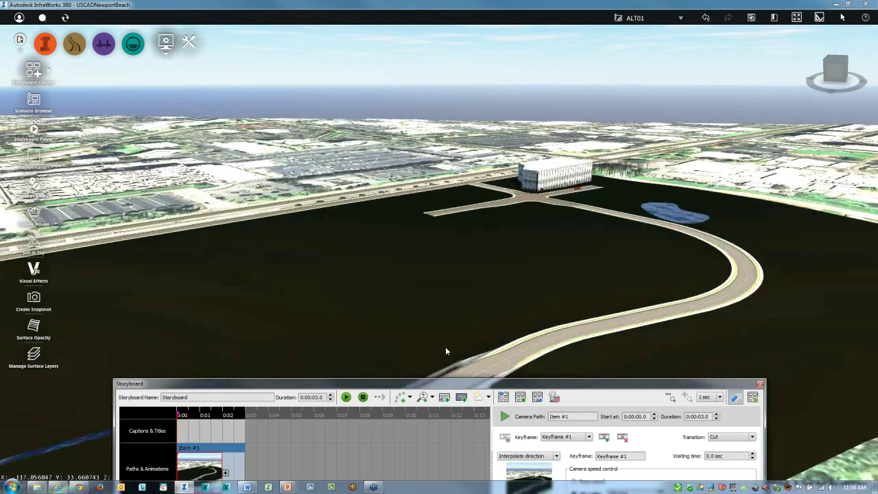
scroll(461, 338, "up", 2)
scroll(462, 232, "down", 2)
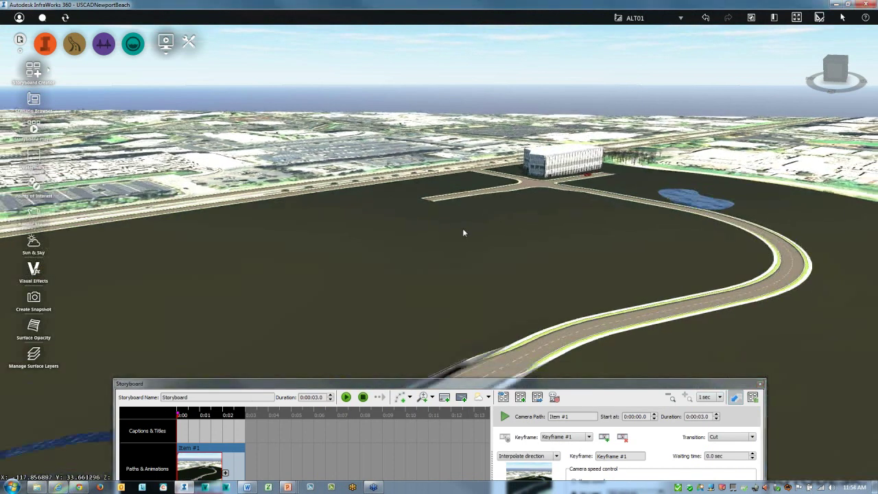
scroll(456, 320, "up", 4)
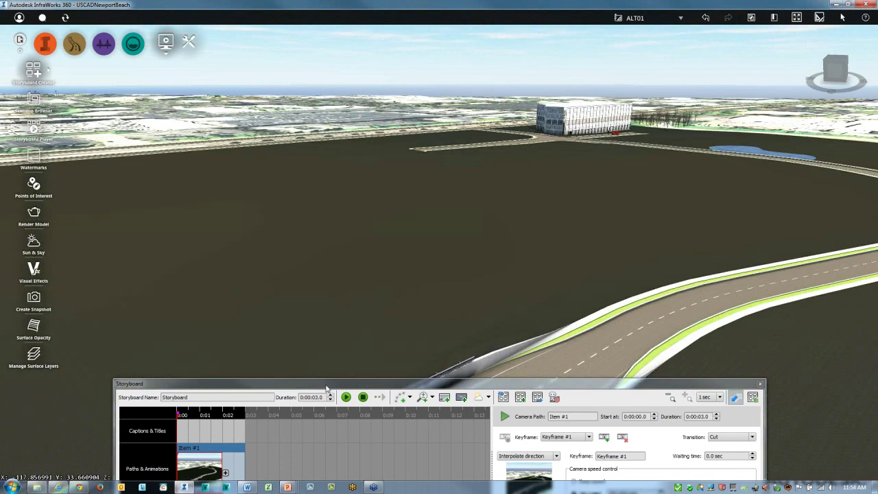
left_click_drag(327, 388, 322, 312)
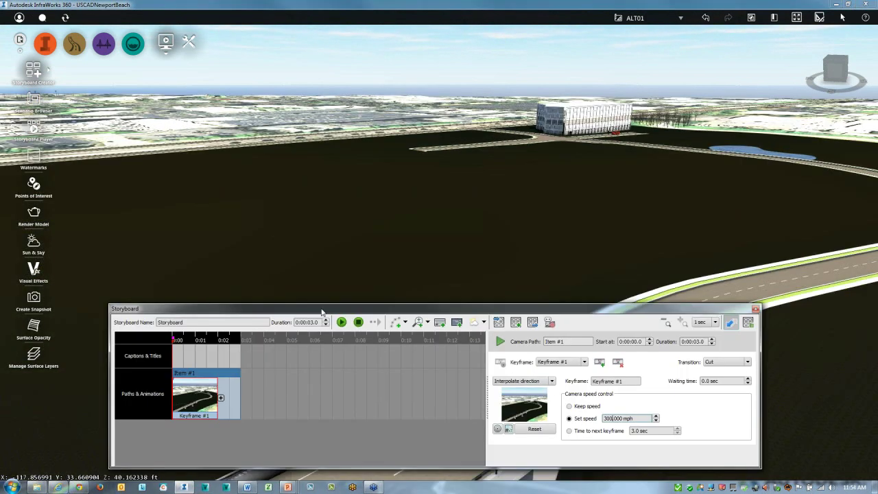
left_click(222, 398)
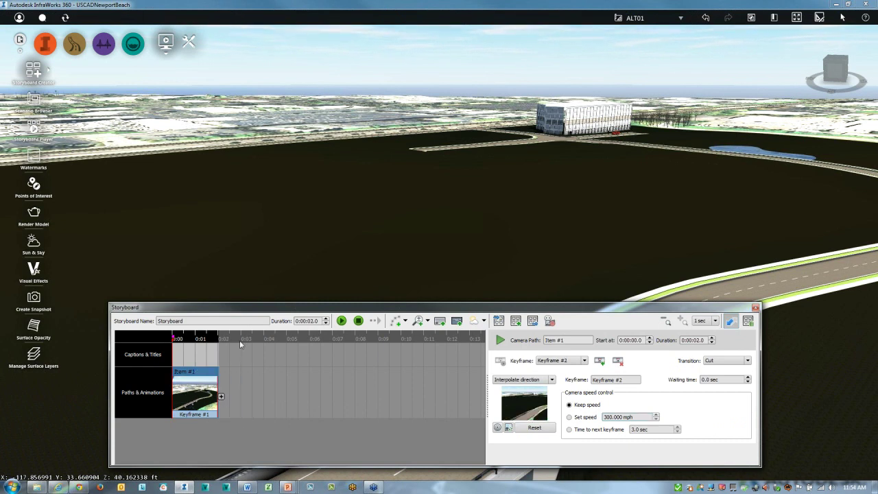
left_click(747, 376)
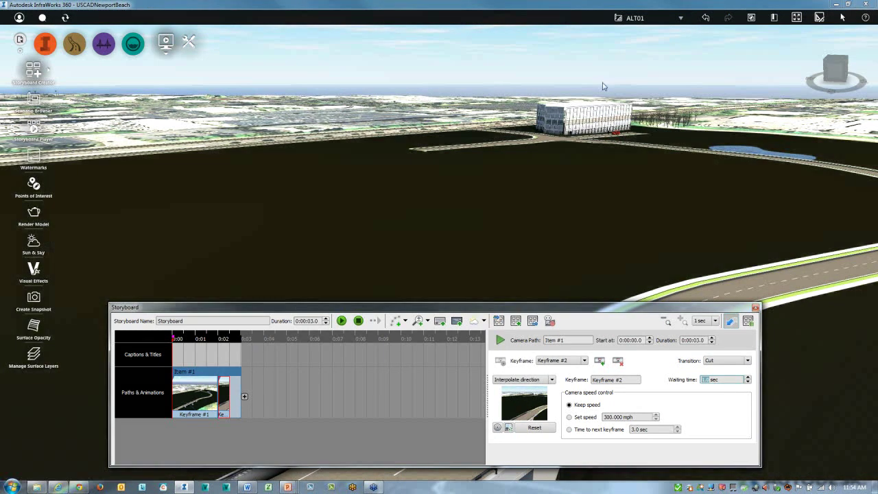
- Add a third keyframe from a close street-level view of the building and red car, with a waiting time of 2 seconds
scroll(603, 85, "up", 3)
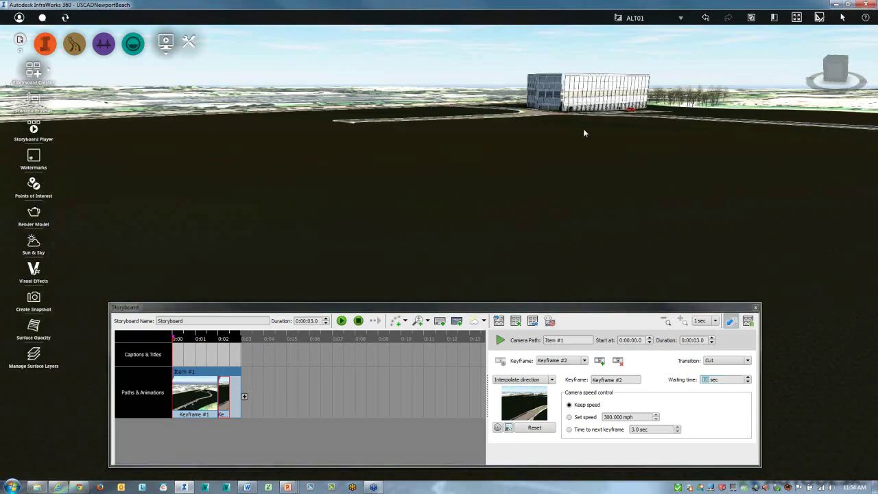
scroll(664, 84, "up", 2)
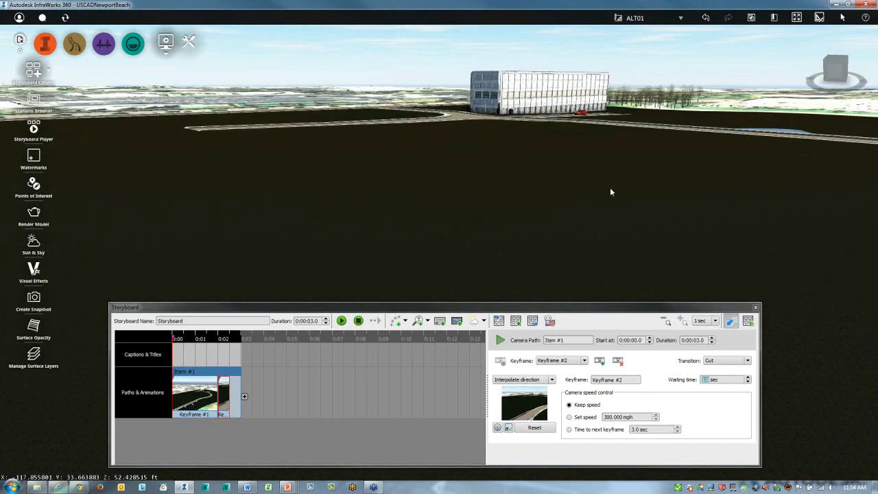
scroll(610, 187, "up", 1)
scroll(621, 125, "up", 3)
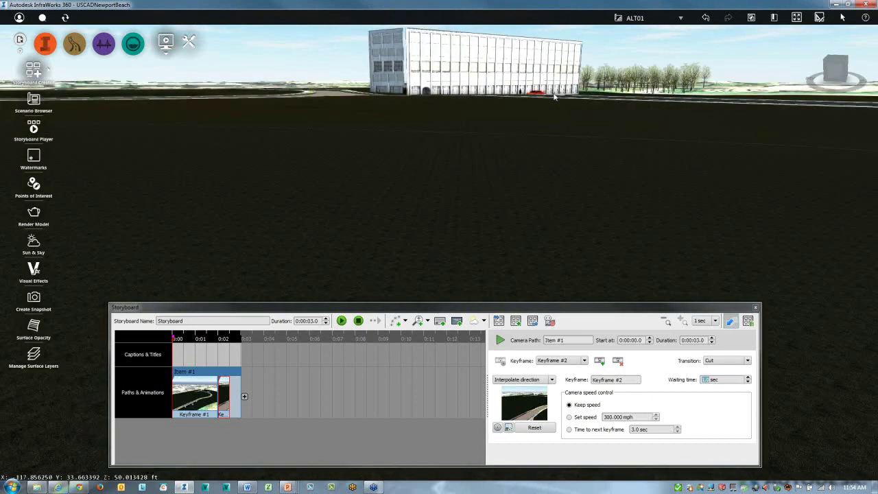
scroll(552, 91, "up", 2)
scroll(557, 94, "up", 2)
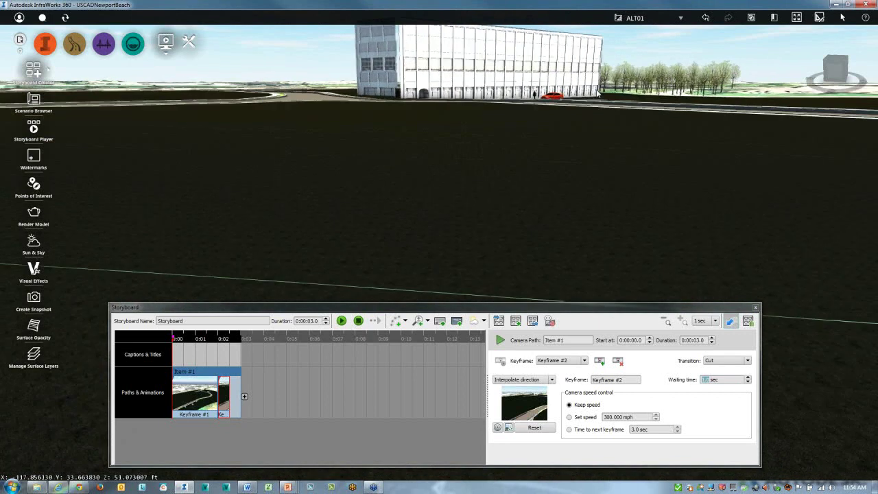
scroll(598, 94, "up", 3)
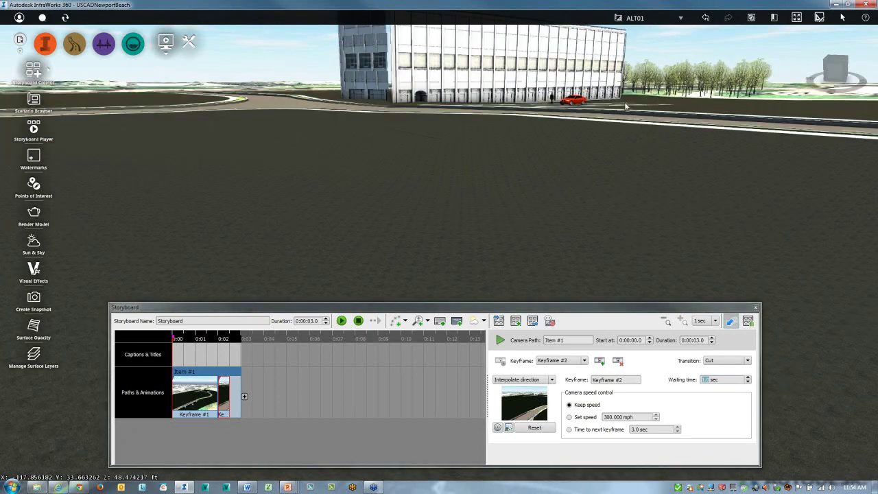
scroll(645, 120, "up", 2)
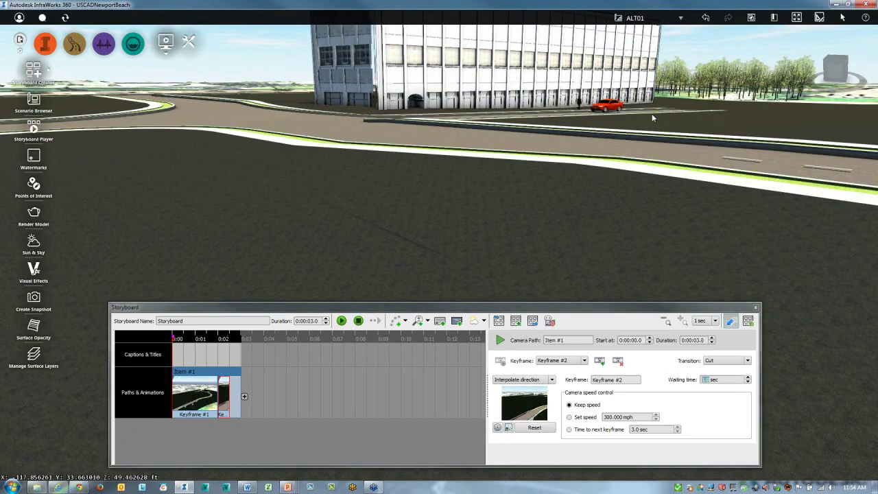
scroll(667, 128, "up", 3)
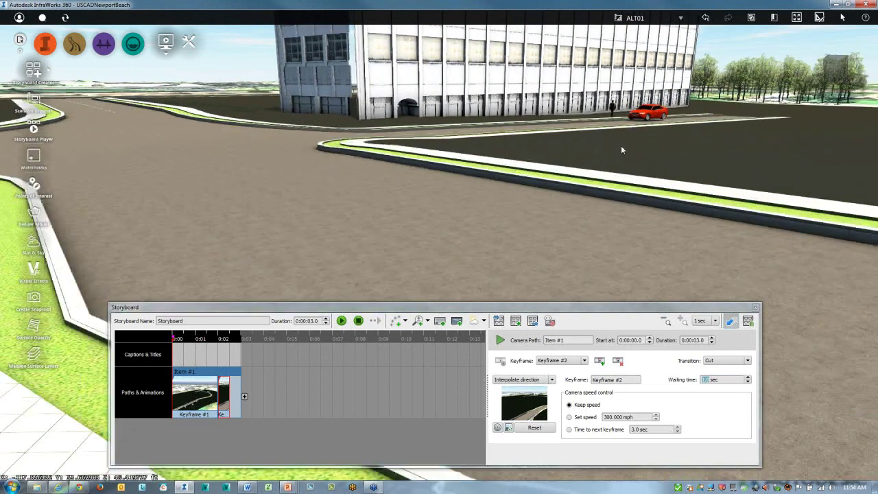
left_click_drag(621, 149, 471, 226)
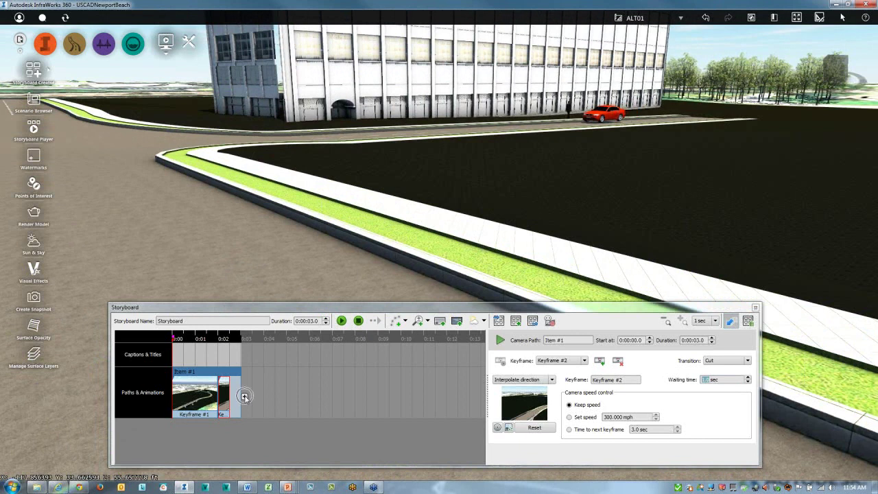
left_click(245, 398)
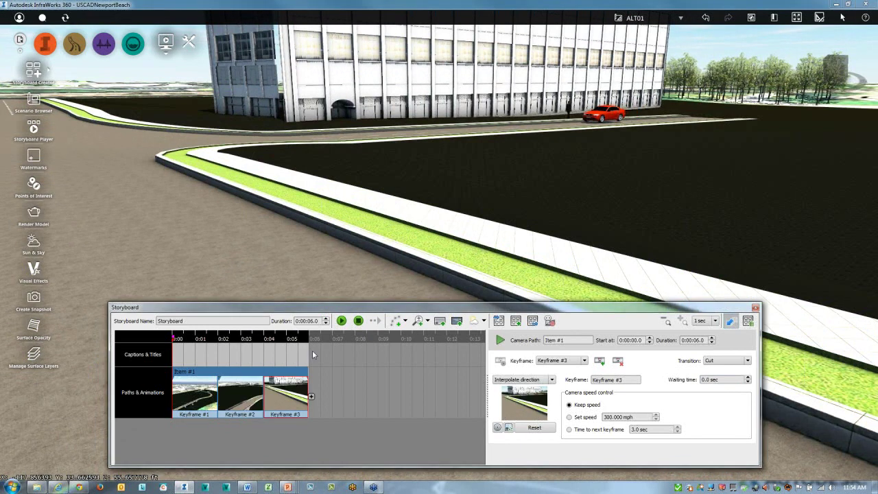
left_click(748, 376)
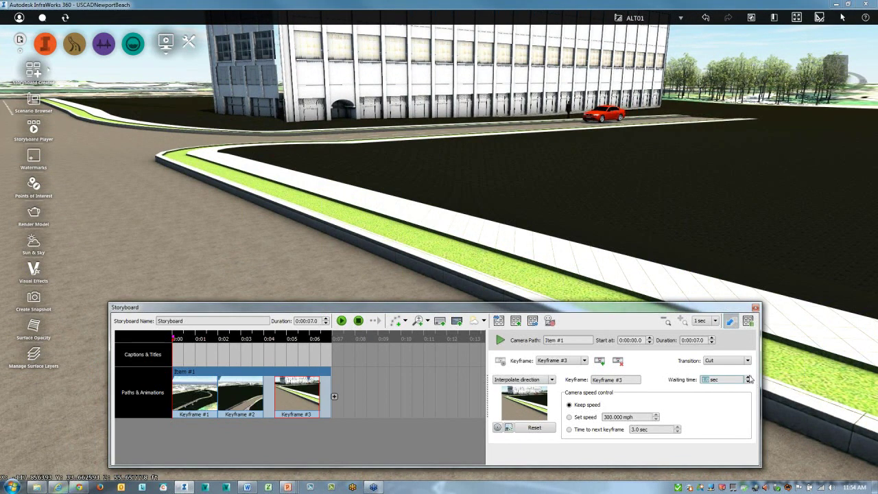
left_click(747, 377)
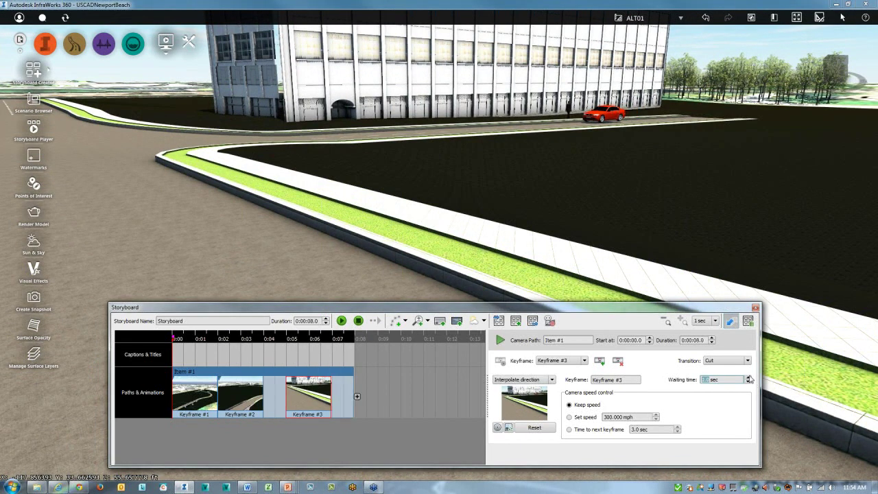
- Add a fourth keyframe from an aerial overview of the bridge, curved road, intersection and building, and play the storyboard
left_click(663, 163)
left_click_drag(662, 163, 521, 186)
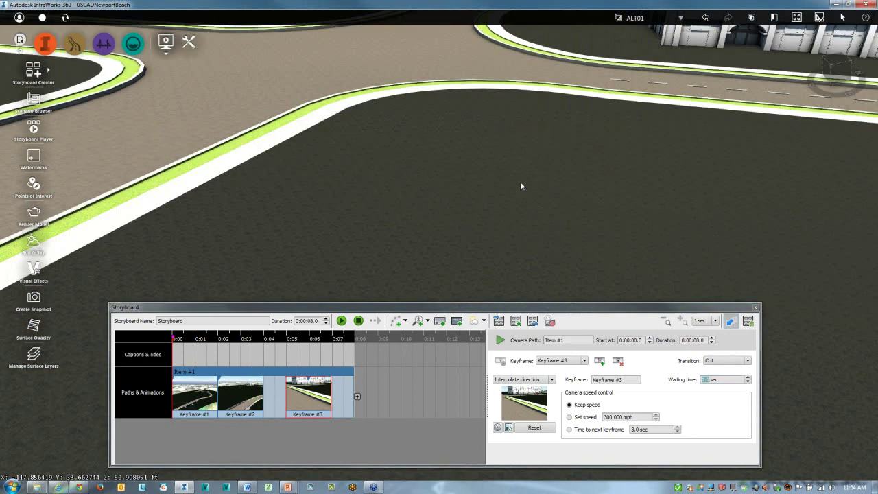
scroll(521, 183, "down", 1)
scroll(528, 190, "down", 3)
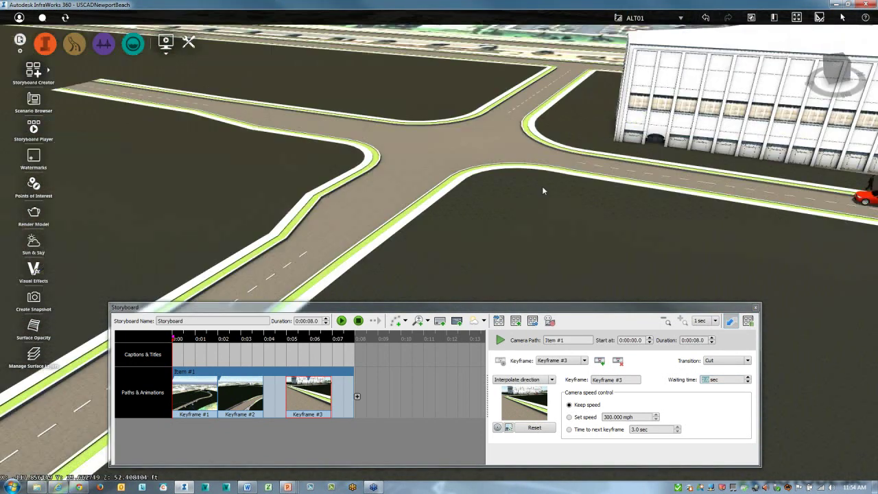
scroll(542, 186, "down", 5)
left_click_drag(533, 213, 537, 254)
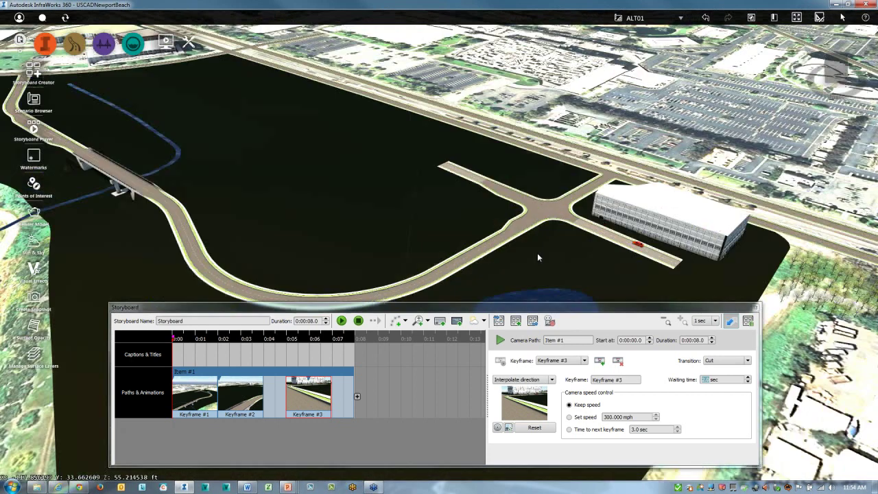
left_click(357, 395)
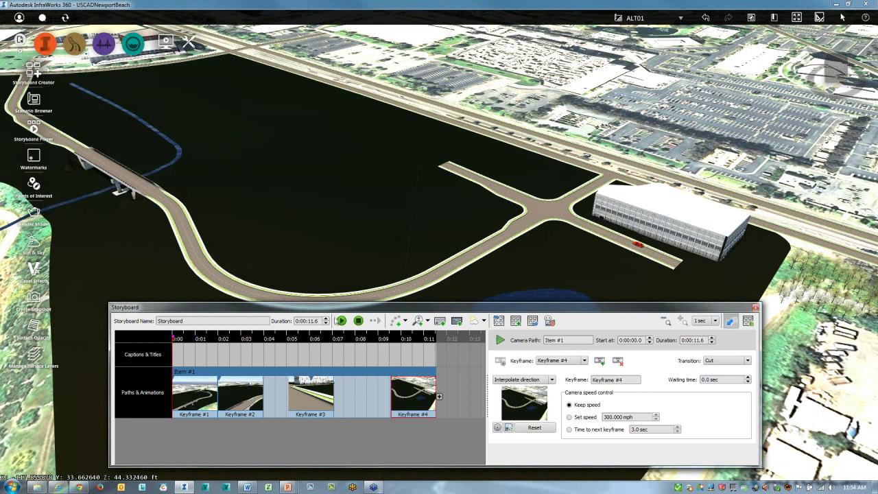
left_click(342, 321)
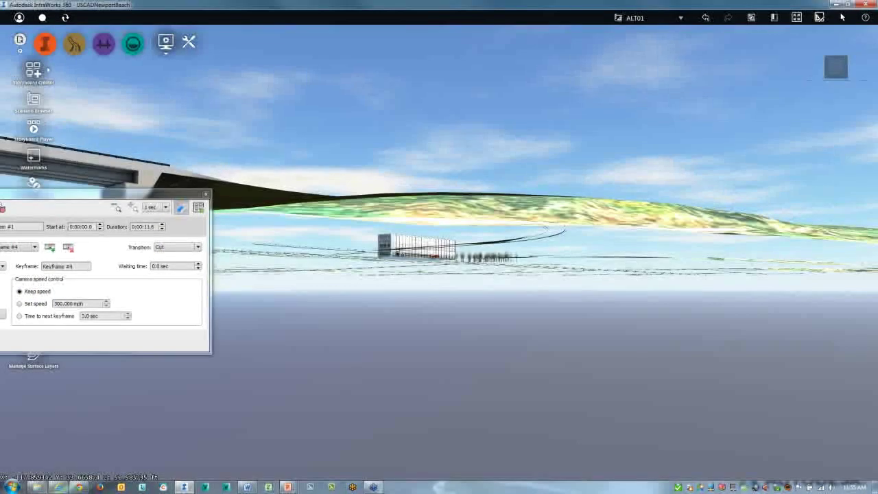
left_click_drag(110, 195, 0, 120)
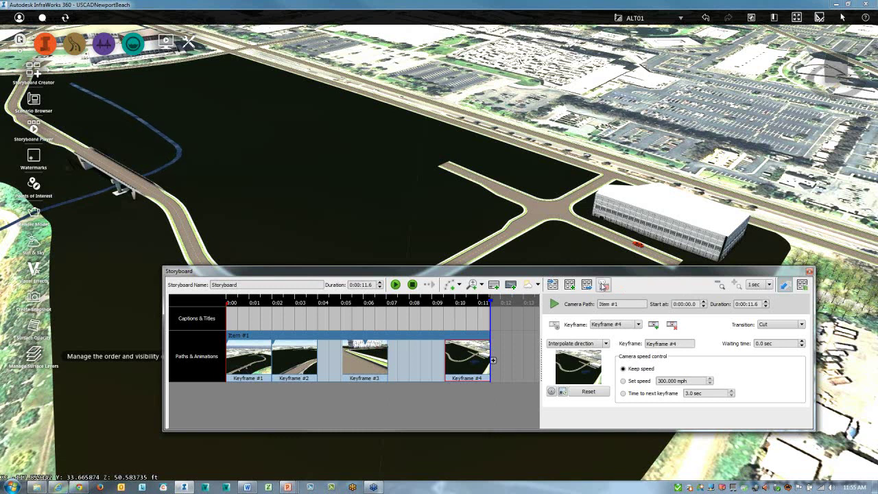
- Export the storyboard with the Windows Media Video encoder at 800 x 600 pixels to the Desktop as USCAD02.wmv
left_click(603, 285)
left_click(543, 308)
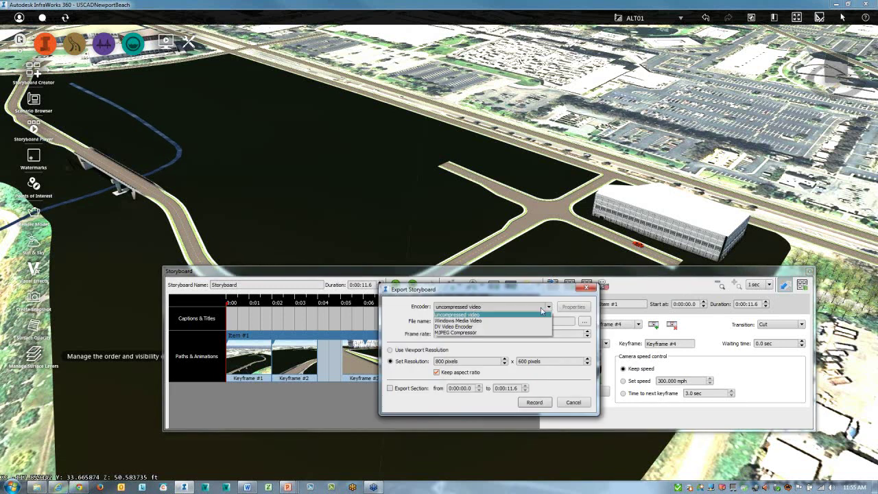
left_click(463, 320)
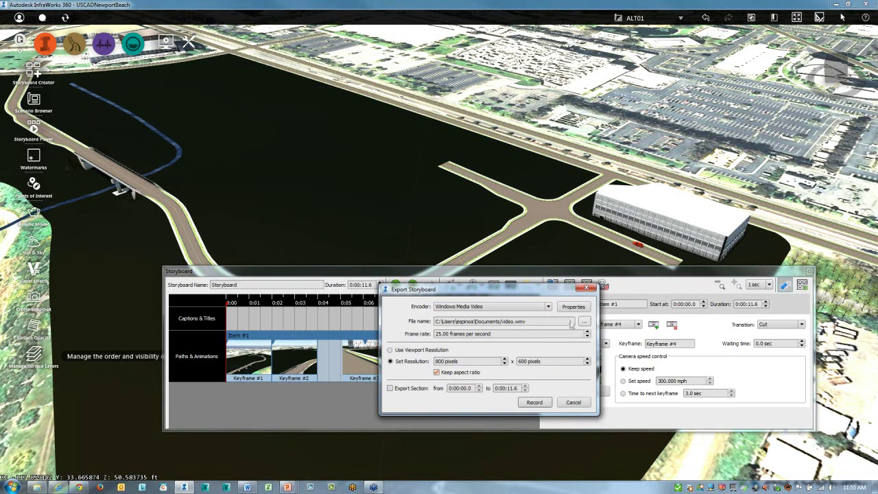
left_click(585, 321)
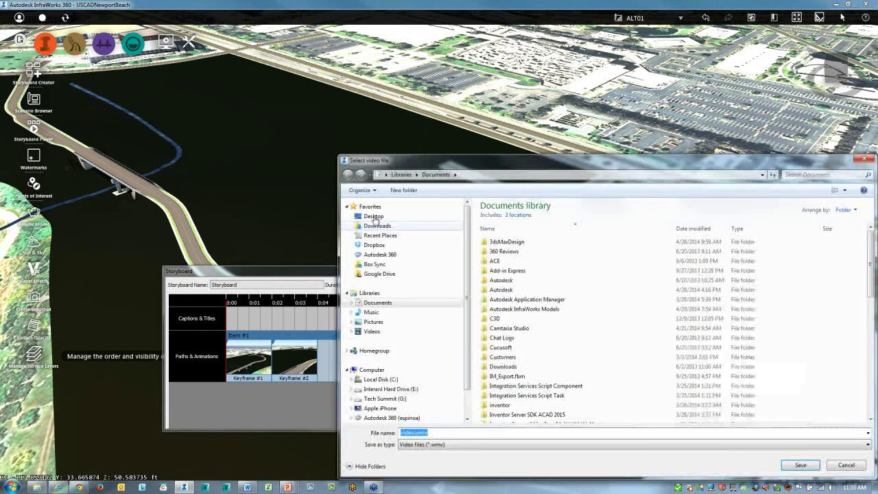
left_click(373, 216)
double_click(430, 432)
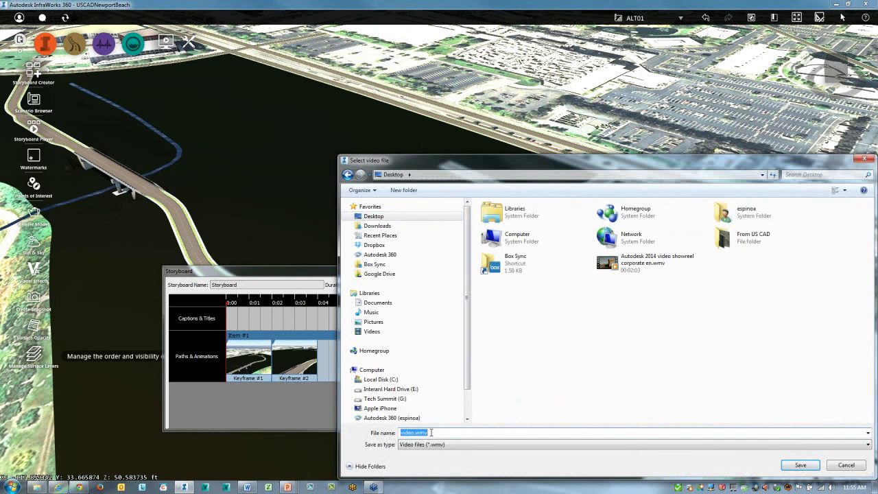
type("USCADD")
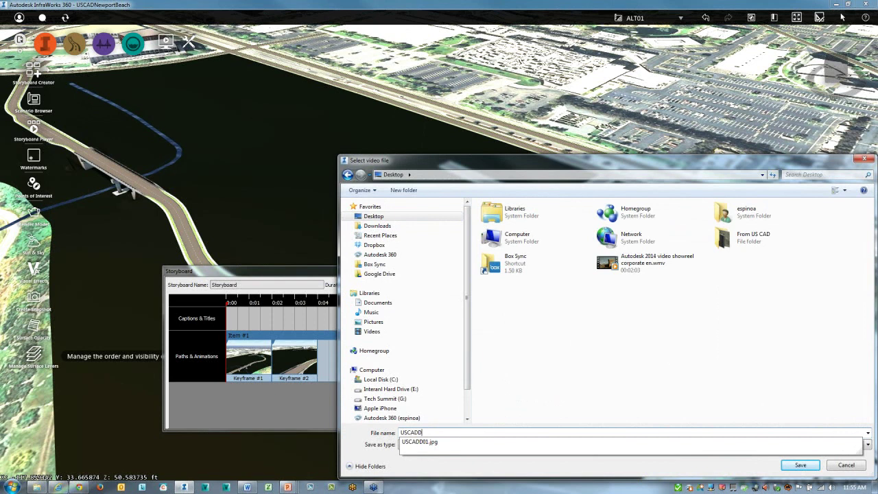
key("BackSpace")
type("02")
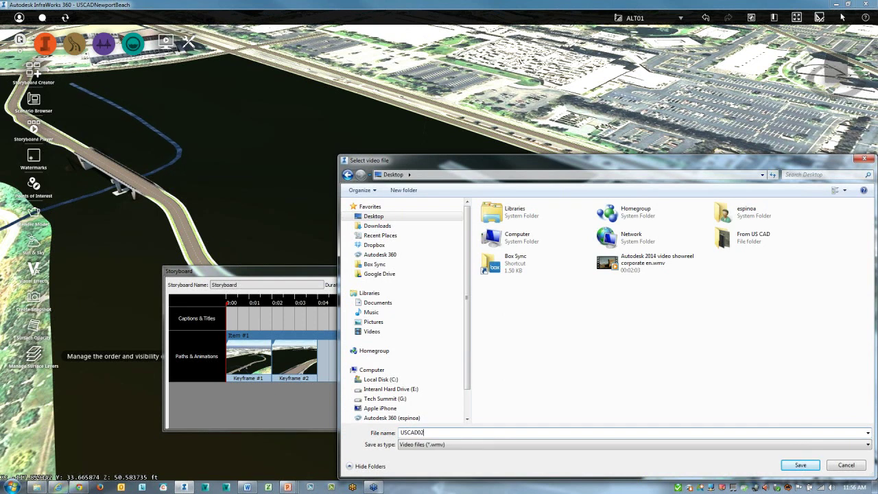
left_click(800, 466)
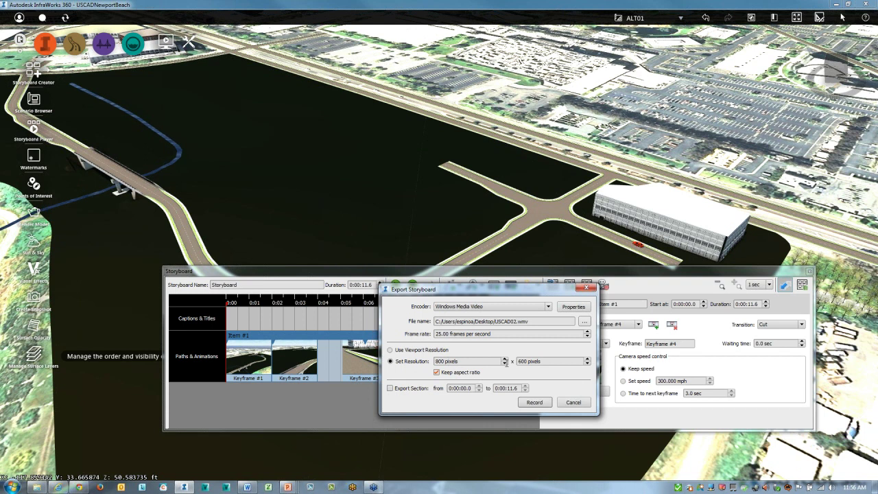
left_click(535, 403)
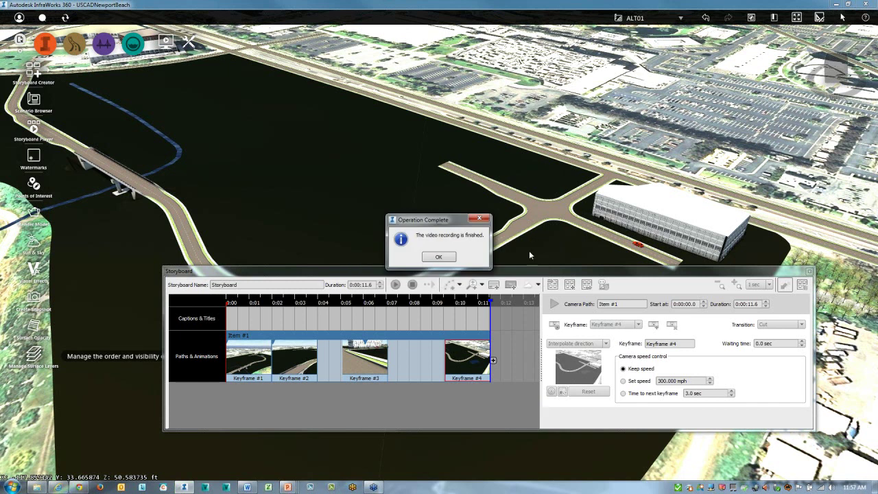
left_click(439, 257)
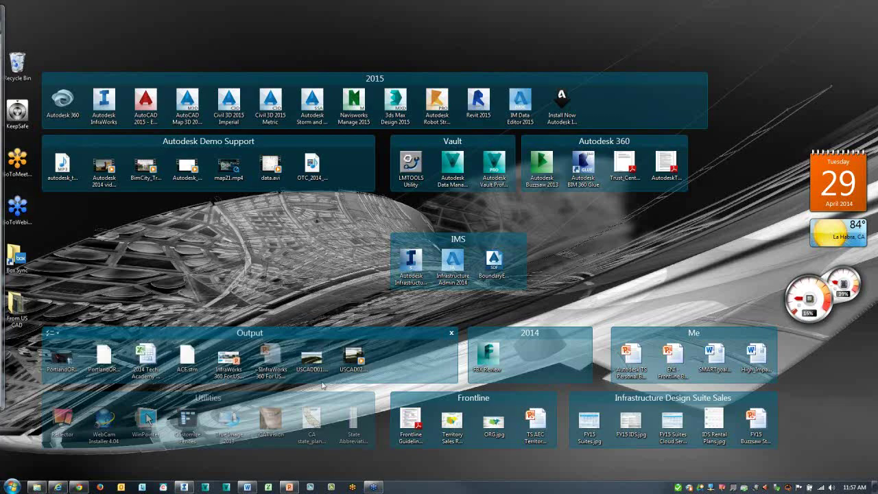
- Review the snapshot USCADD01.jpg and the recorded video USCAD02.wmv from the Desktop, and switch back to InfraWorks
double_click(323, 383)
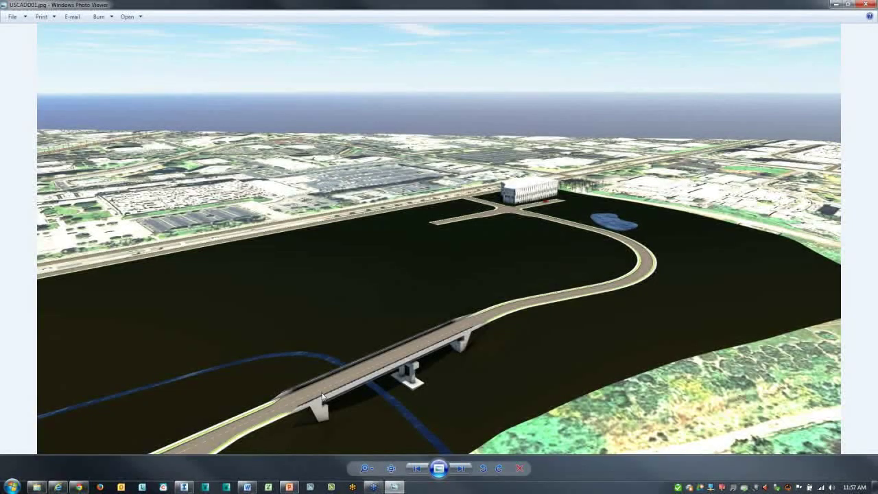
left_click(866, 6)
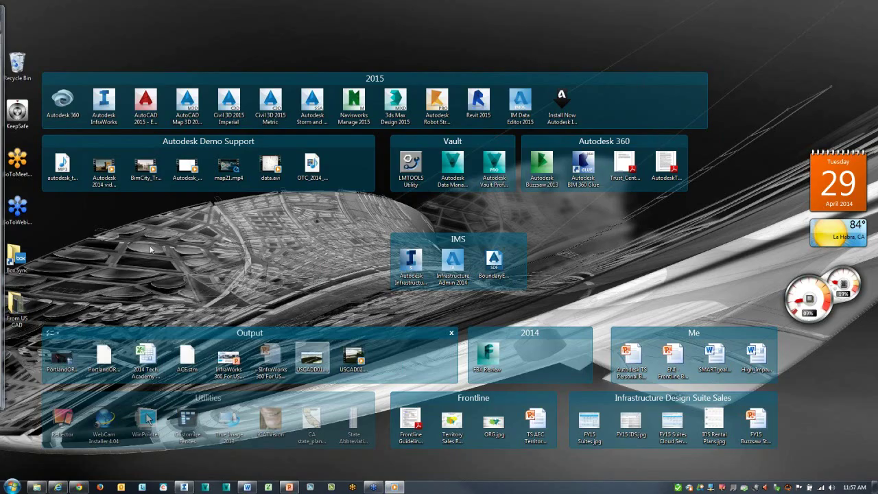
left_click_drag(0, 96, 582, 105)
double_click(580, 105)
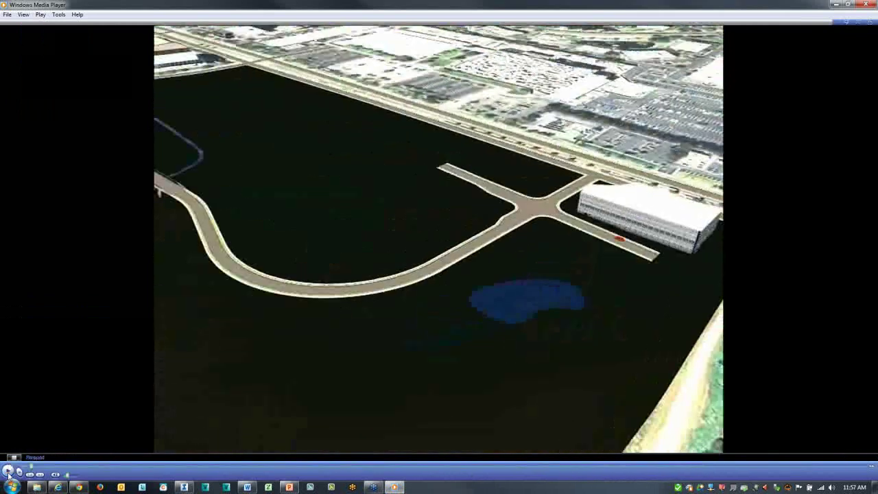
left_click(8, 472)
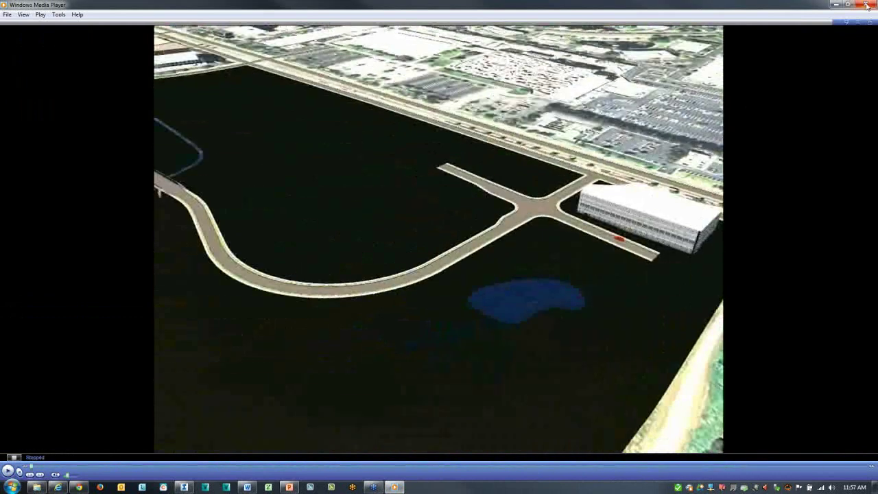
left_click(861, 6)
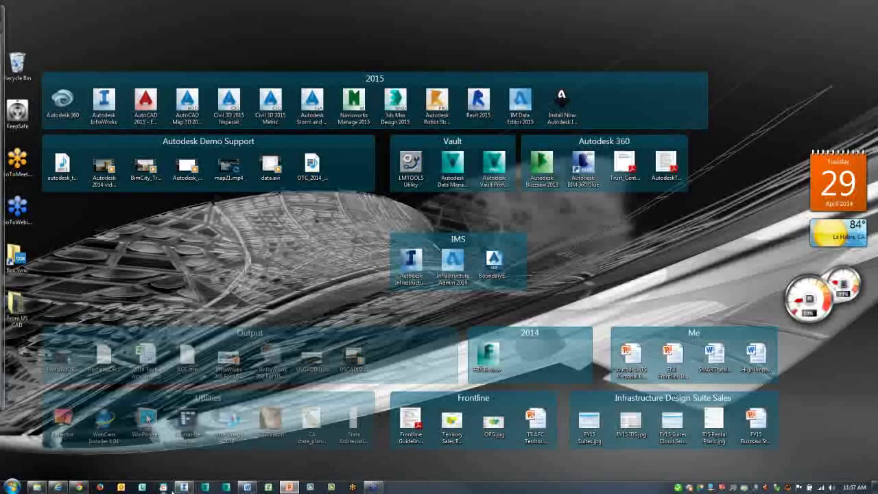
left_click(184, 487)
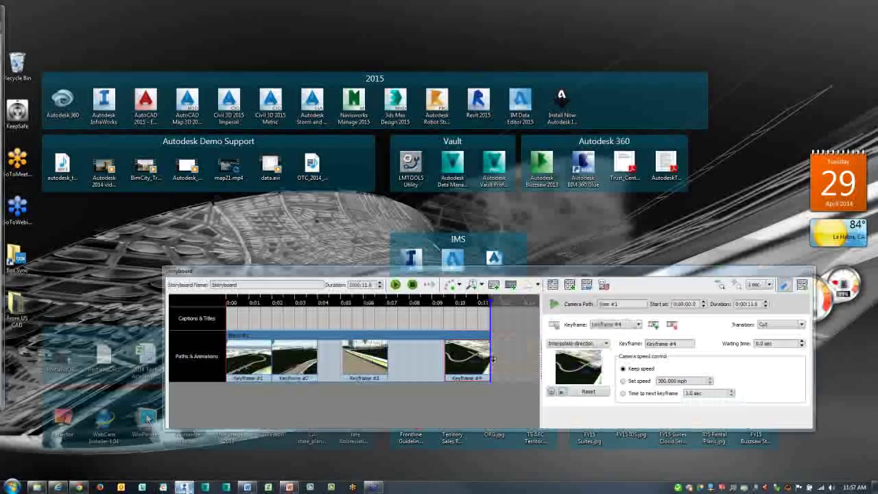